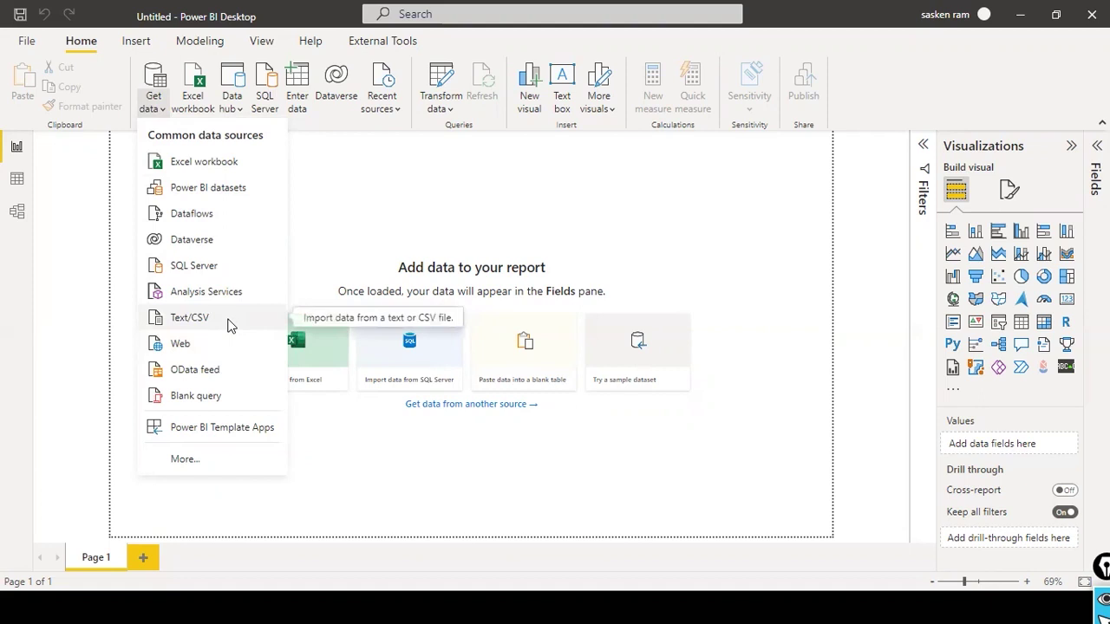
Import the text/CSV file sales_w04.csv from the dat1 folder as a data source
left_click(218, 323)
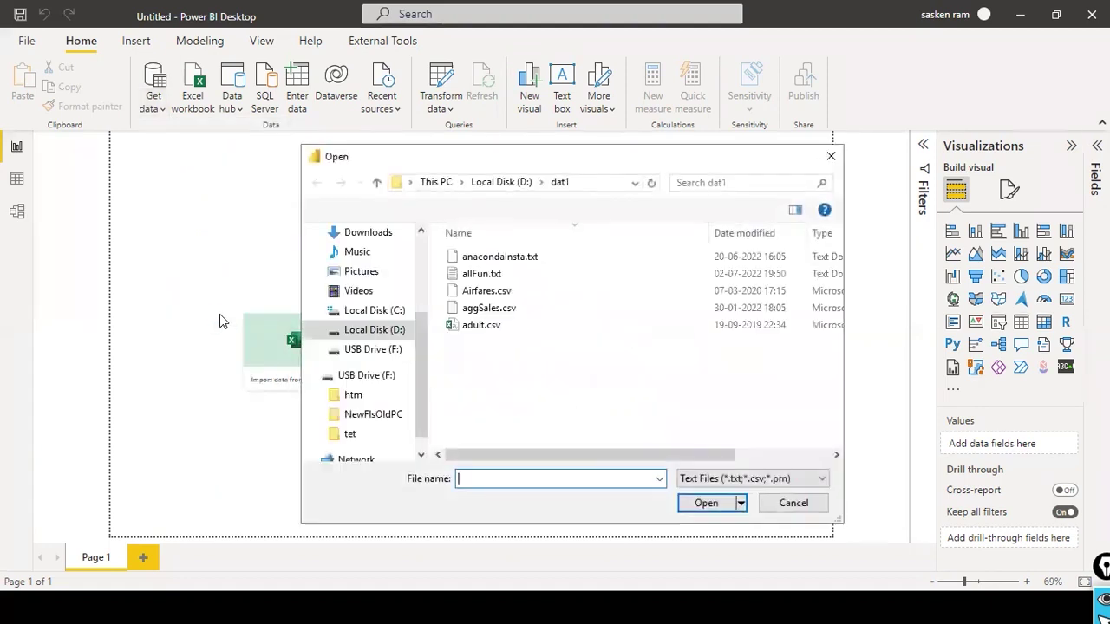
left_click(480, 344)
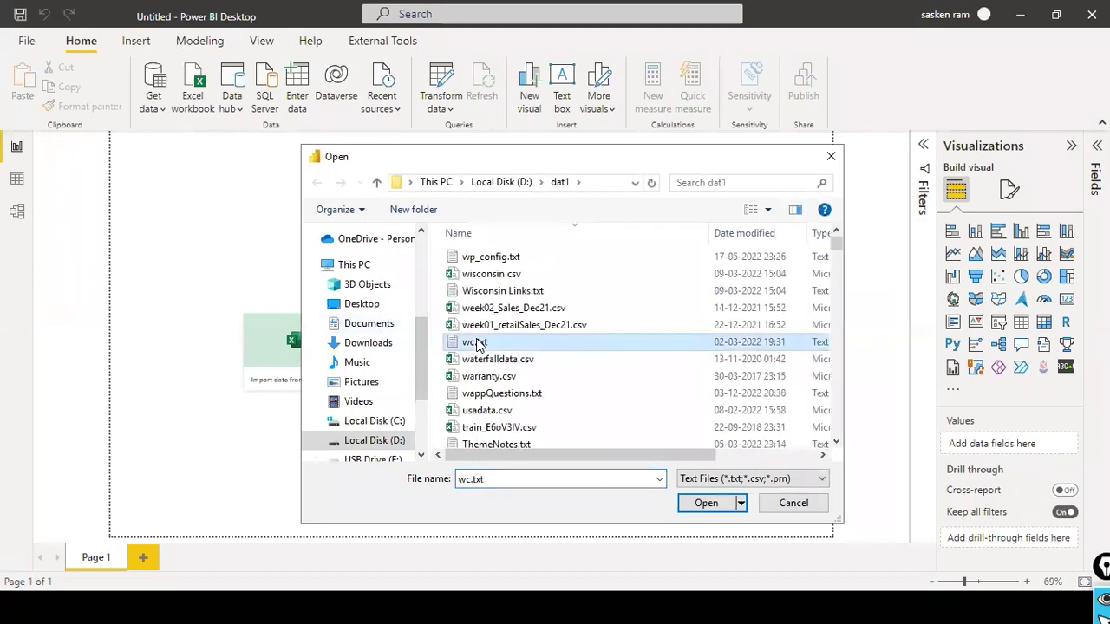
type("sales")
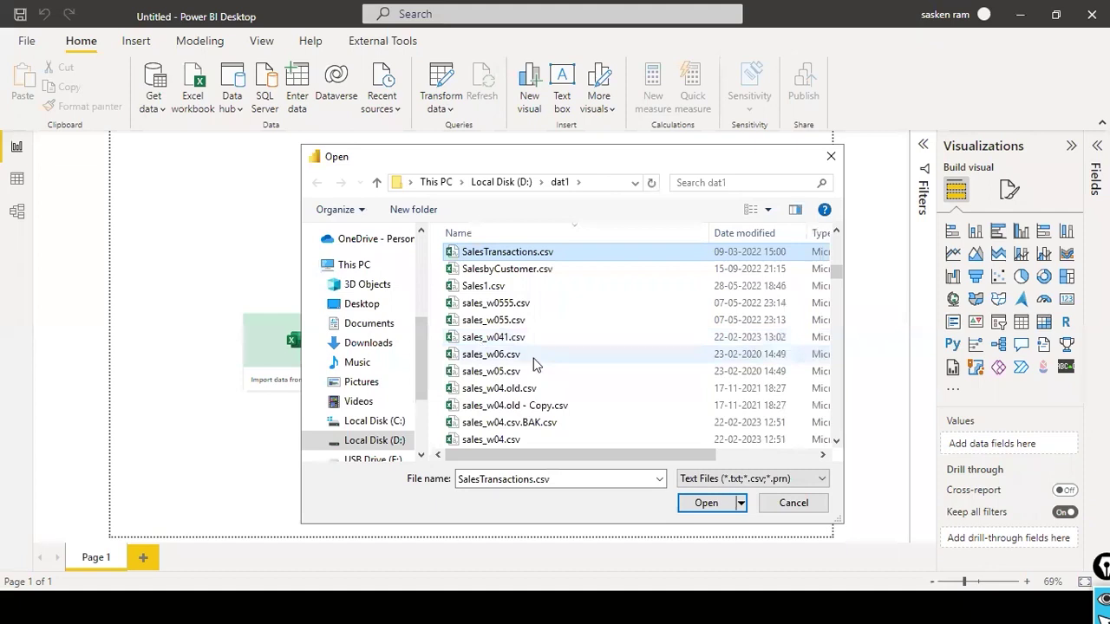
scroll(534, 364, "down", 2)
left_click(495, 355)
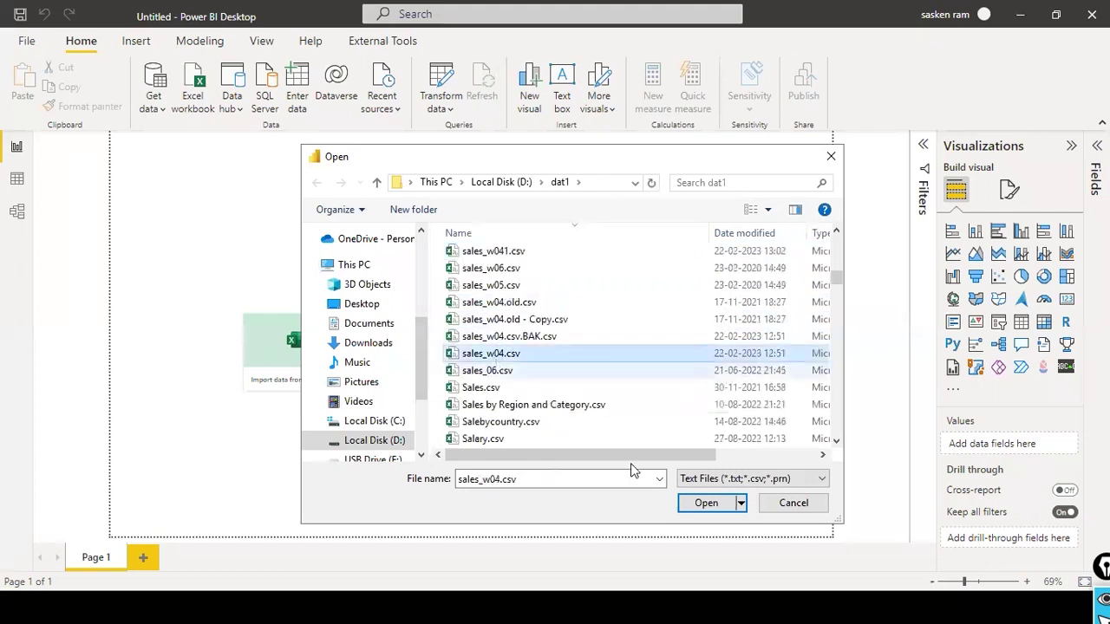
left_click(702, 504)
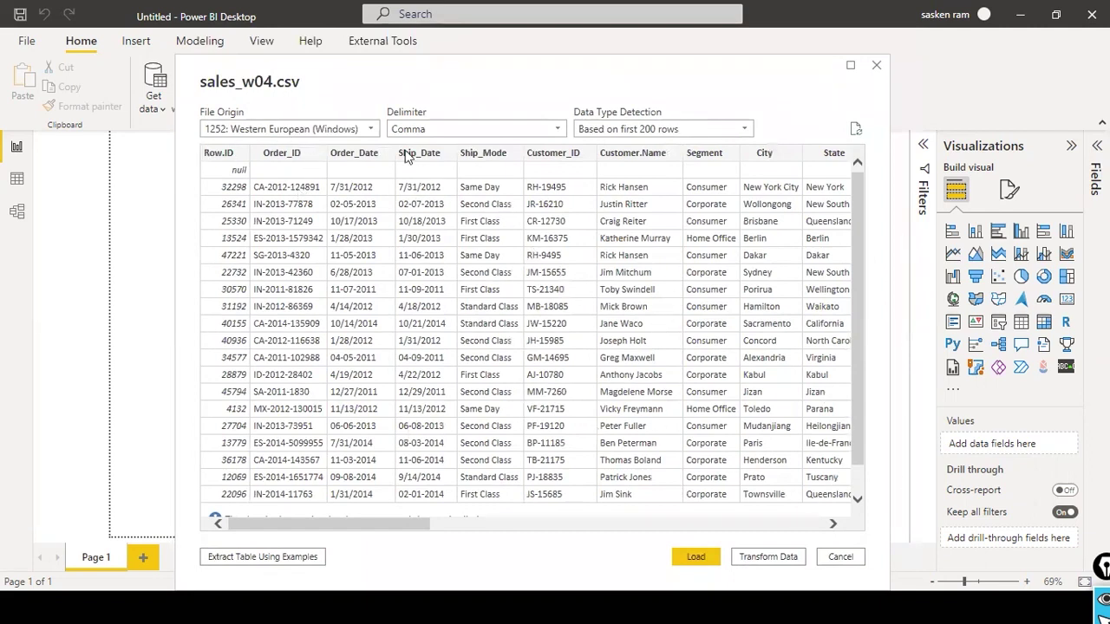
Review the columns in the sales_w04.csv preview and load the data into the report
left_click_drag(312, 523, 581, 524)
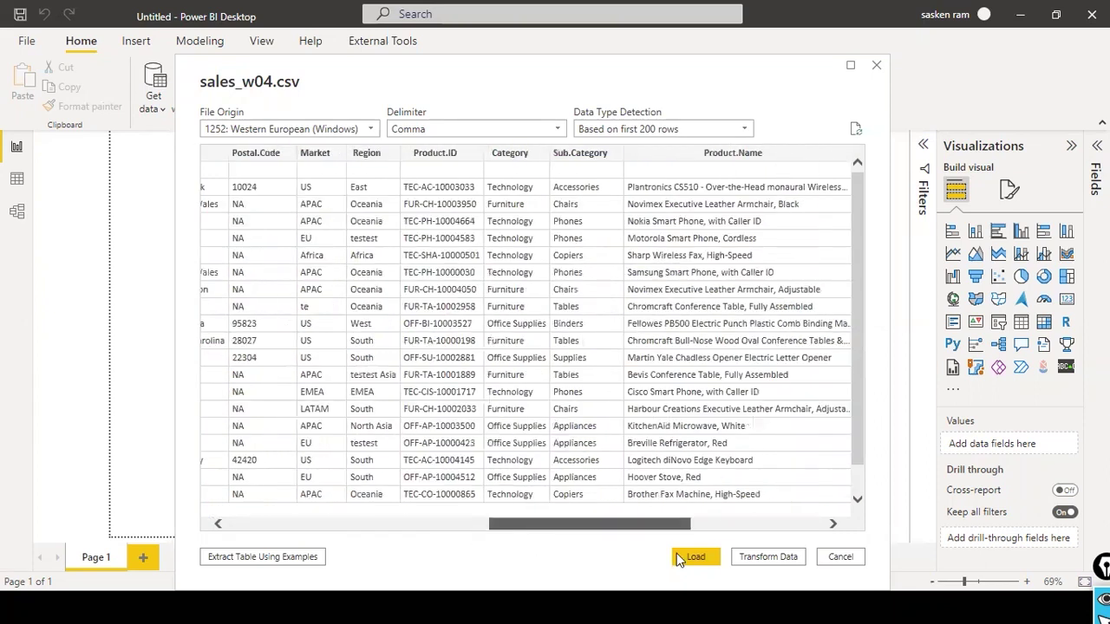
scroll(676, 557, "right", 5)
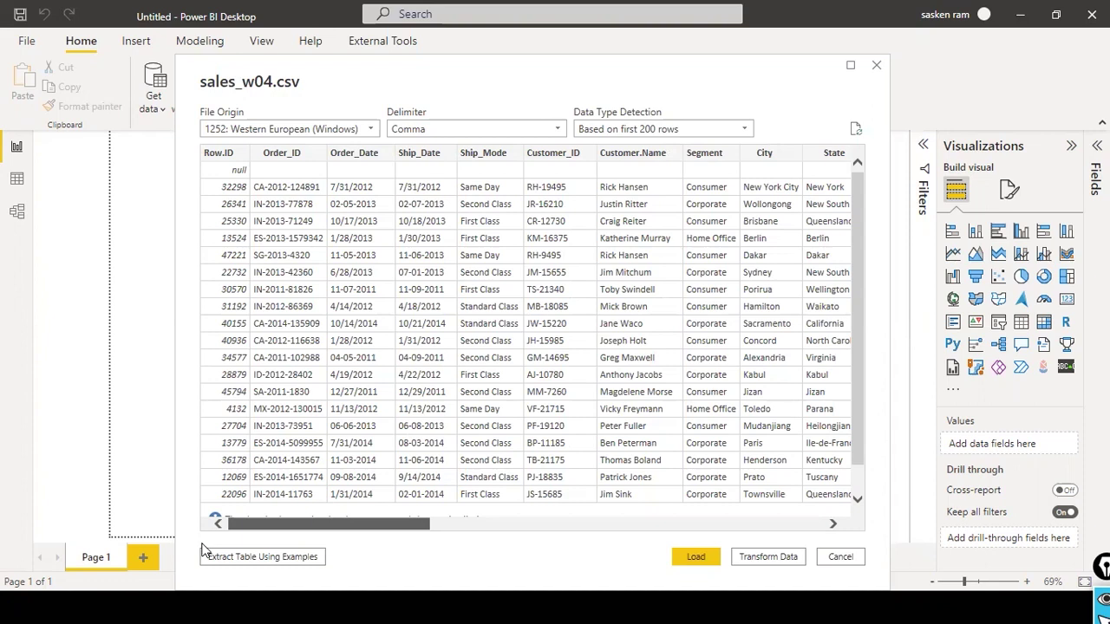
scroll(206, 550, "right", 10)
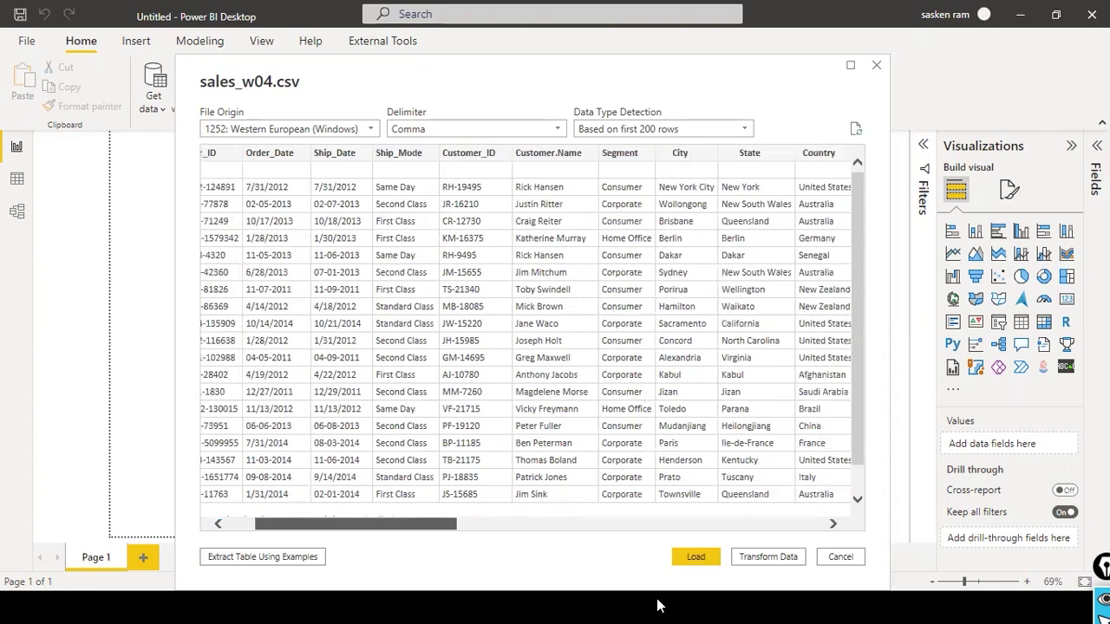
scroll(798, 606, "right", 5)
scroll(416, 520, "left", 15)
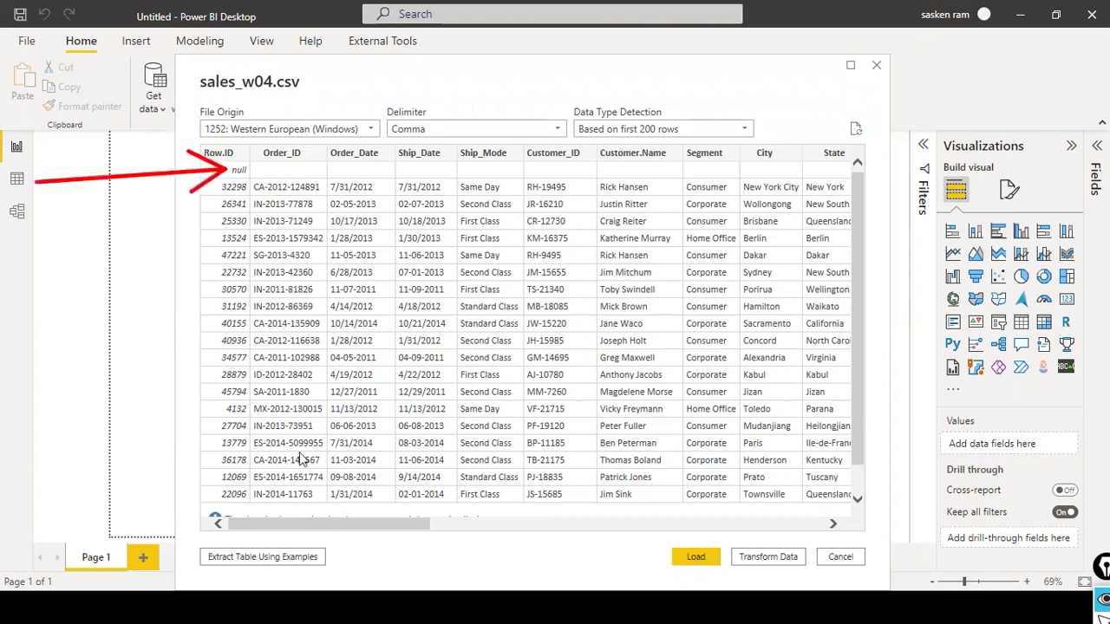
left_click_drag(320, 531, 708, 546)
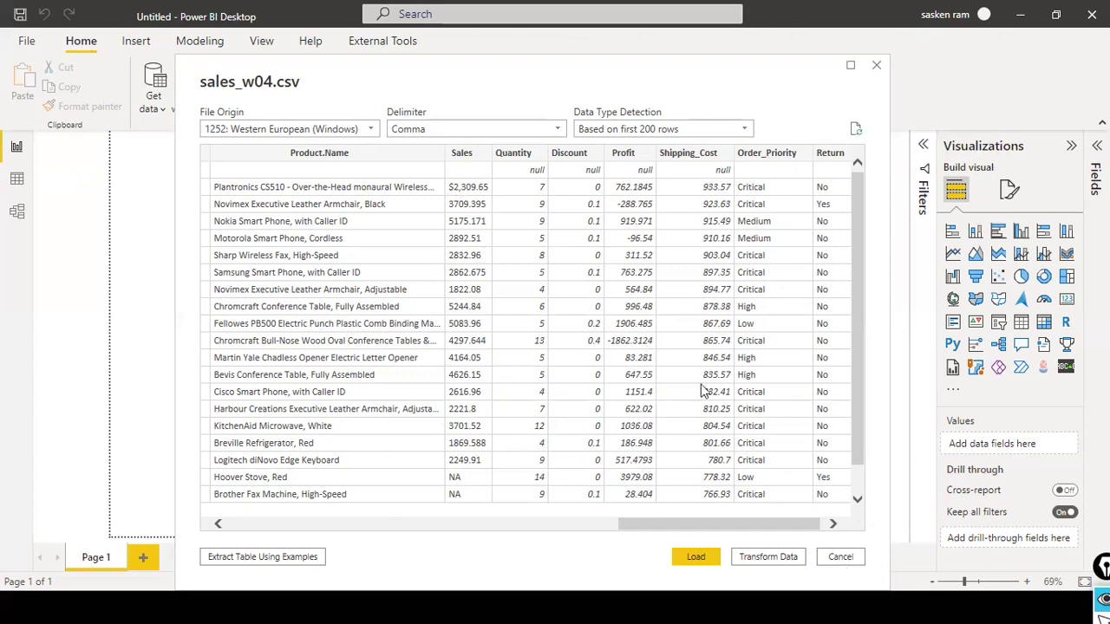
left_click(693, 560)
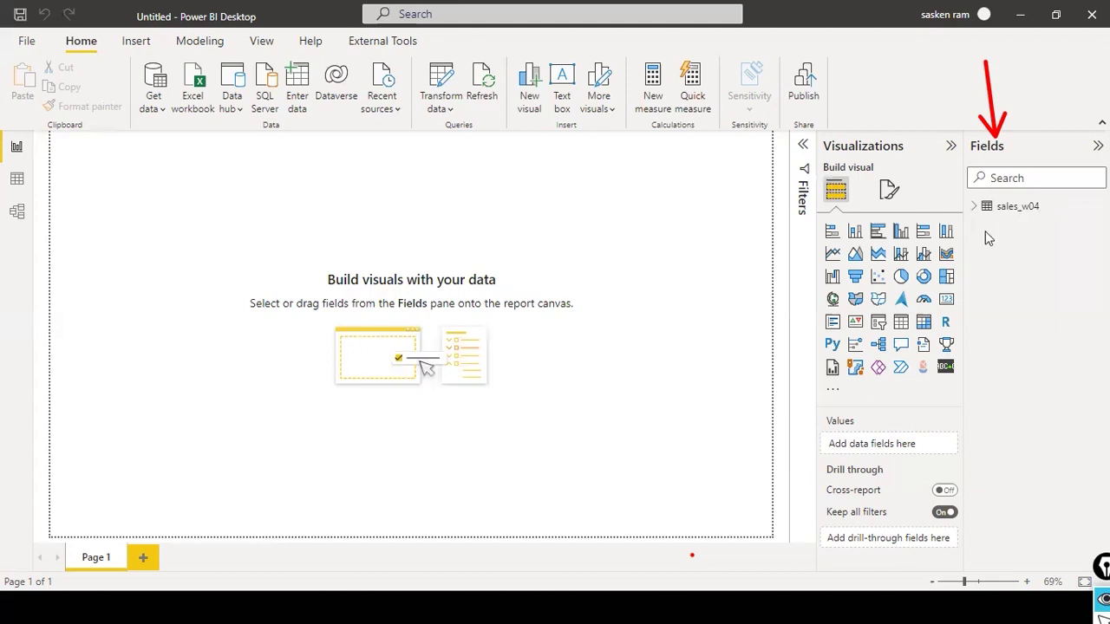
Expand the loaded sales_w04 table and look through its list of fields
left_click_drag(985, 218, 985, 230)
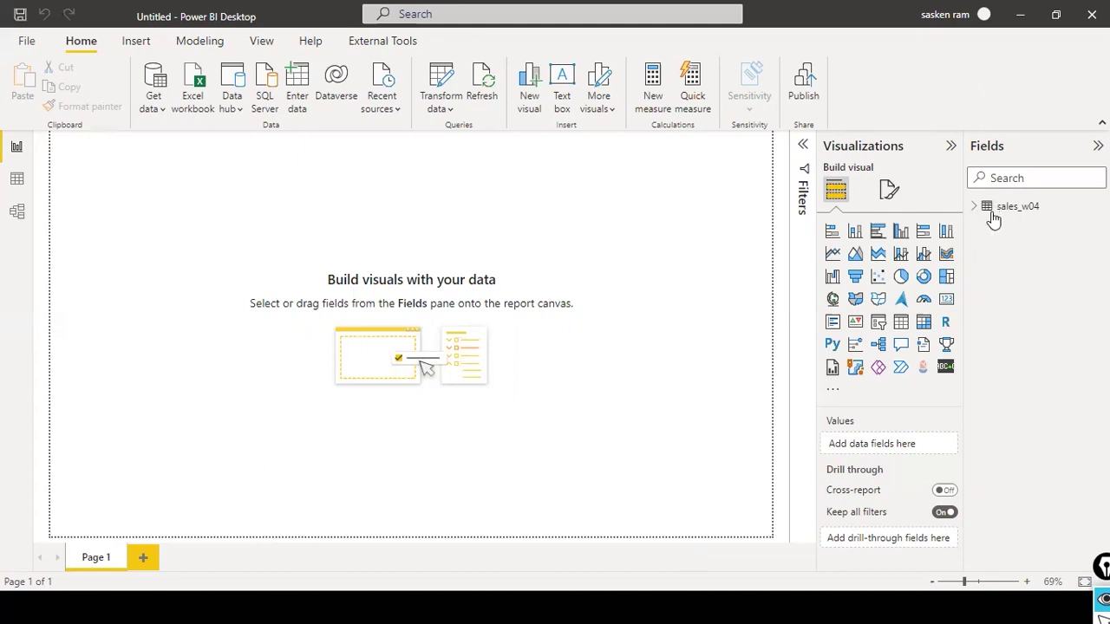
left_click(993, 213)
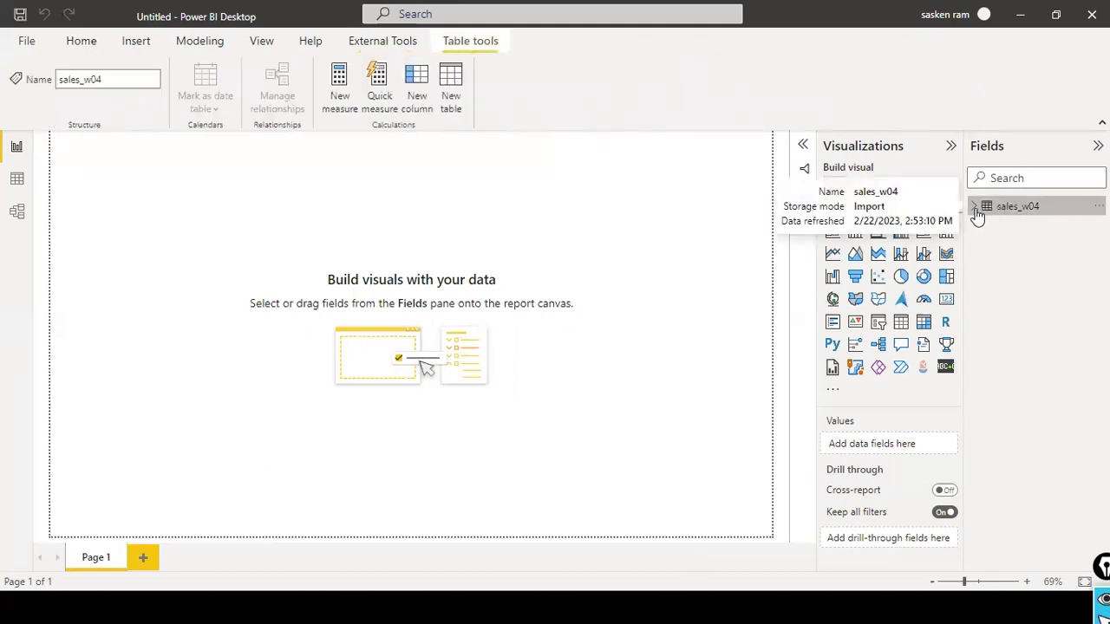
left_click(976, 213)
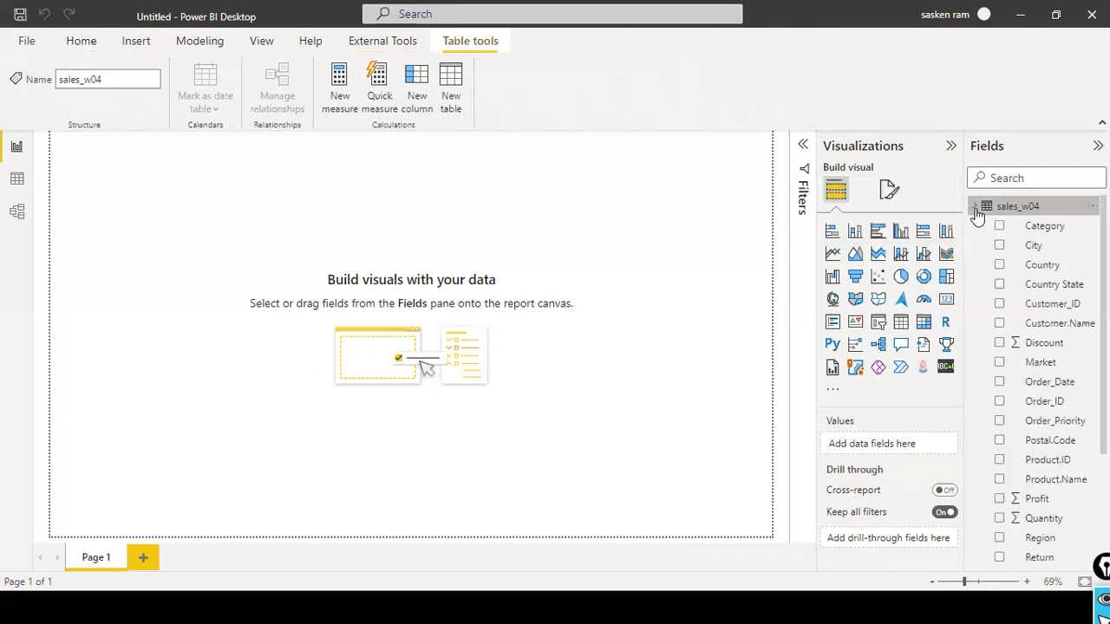
scroll(1015, 243, "down", 3)
scroll(1020, 246, "up", 3)
scroll(1027, 226, "down", 3)
scroll(1027, 225, "up", 3)
scroll(1069, 346, "down", 3)
scroll(1069, 346, "up", 3)
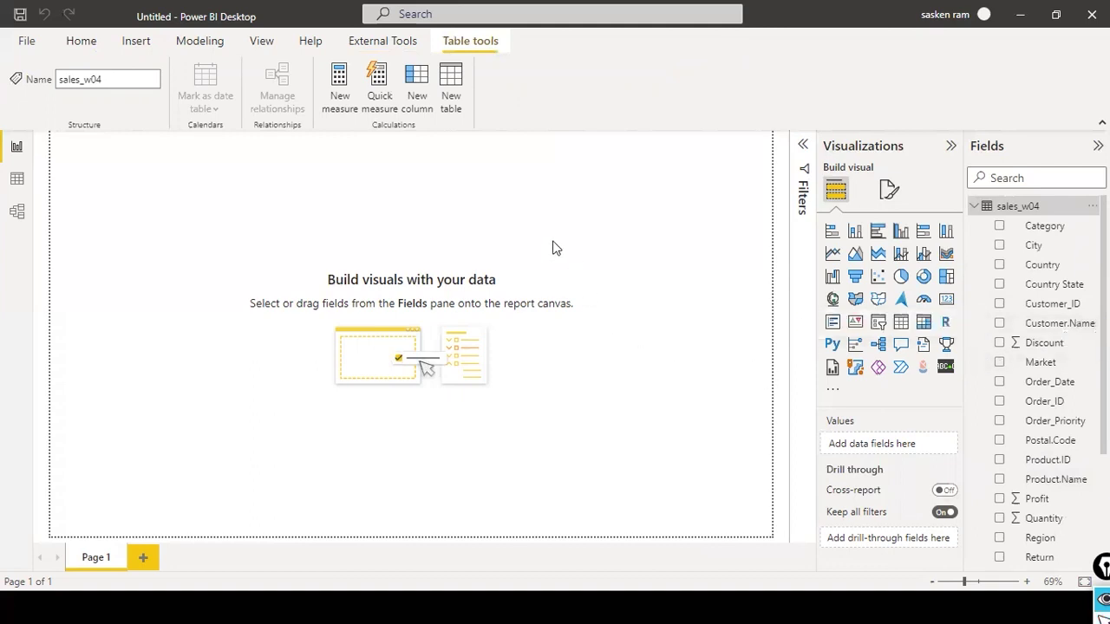
Open the data view and check the loaded rows and row count of the sales_w04 table
left_click_drag(269, 199, 26, 177)
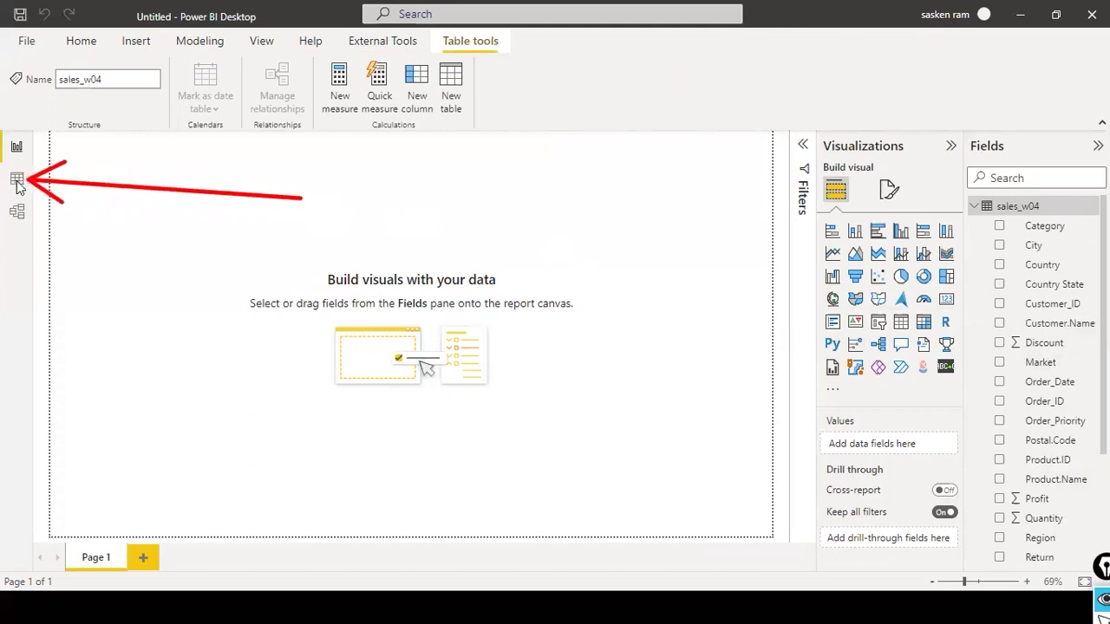
left_click(17, 187)
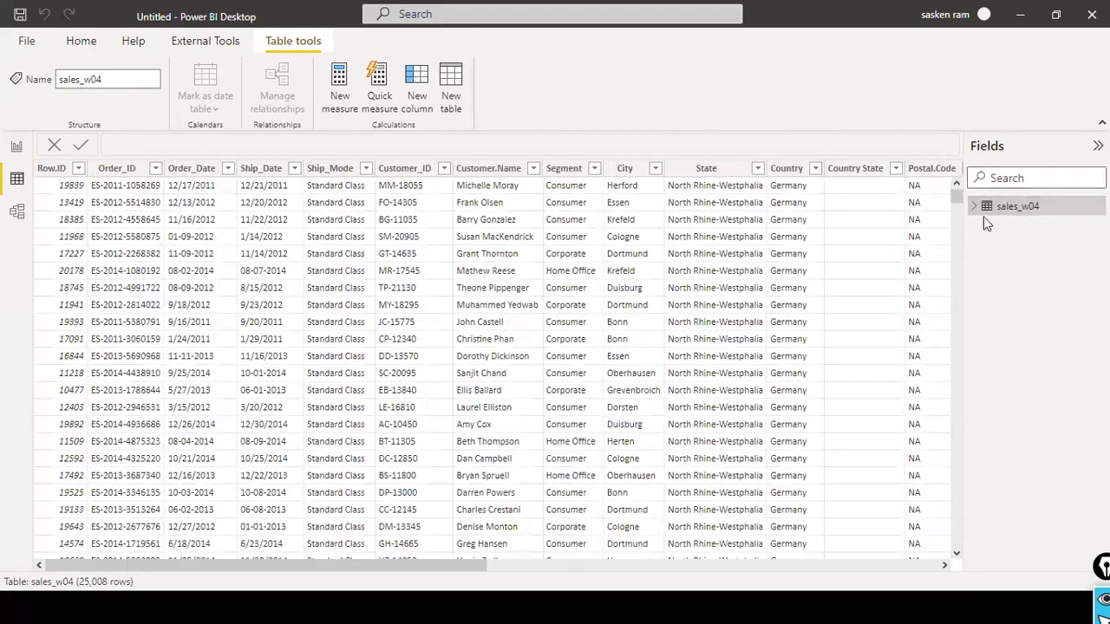
left_click(1047, 217)
left_click_drag(416, 565, 9, 488)
left_click_drag(3, 436, 85, 573)
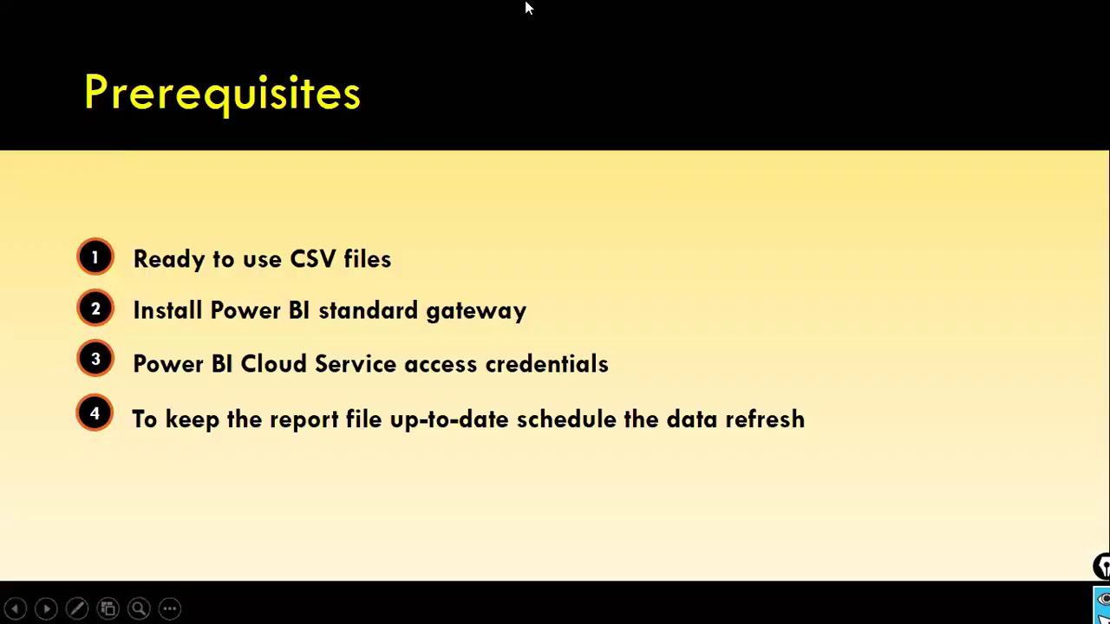
Switch from the slide show back to the Power BI Desktop window
key("alt+Tab")
key("Tab")
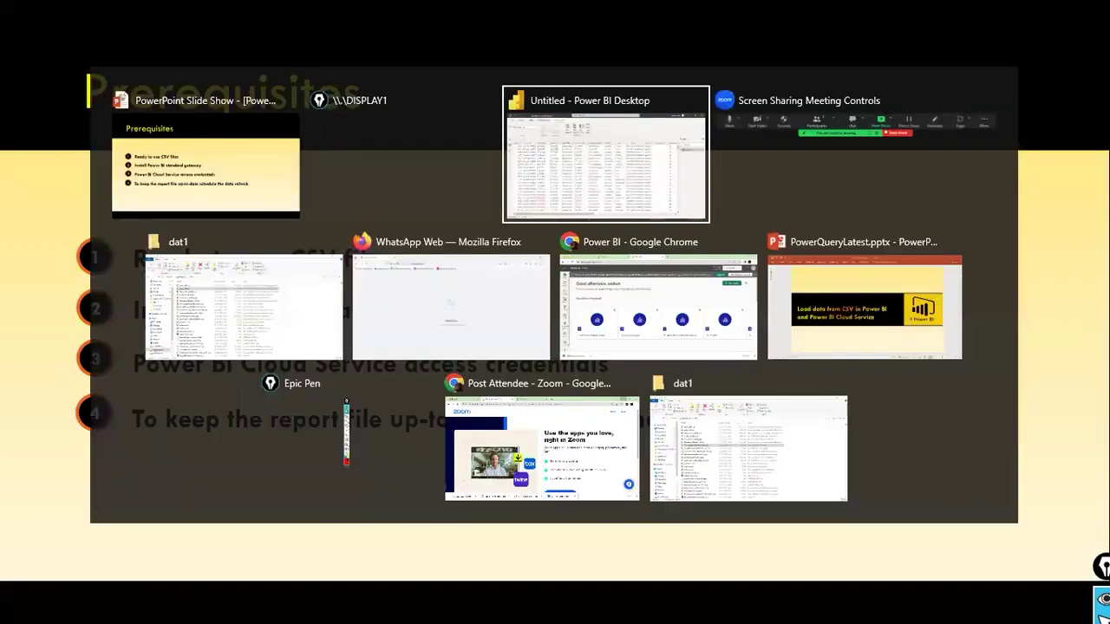
key("Tab")
key("Tab")
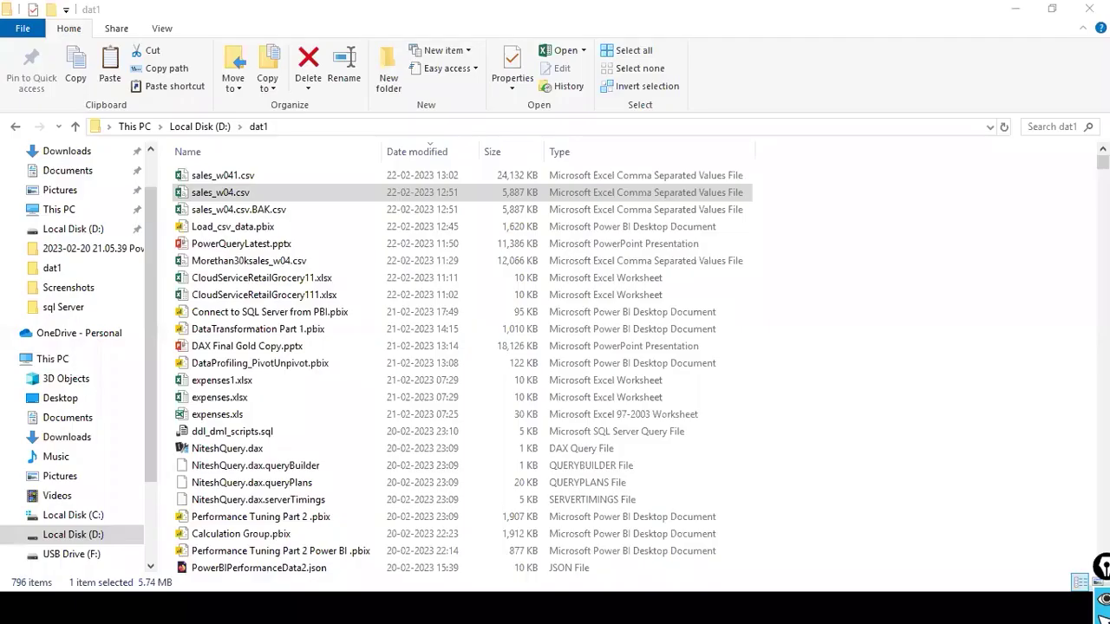
key("alt+shift+Tab")
key("shift+Tab")
key("Tab")
key("Tab")
key("Tab")
key("Tab")
key("Tab")
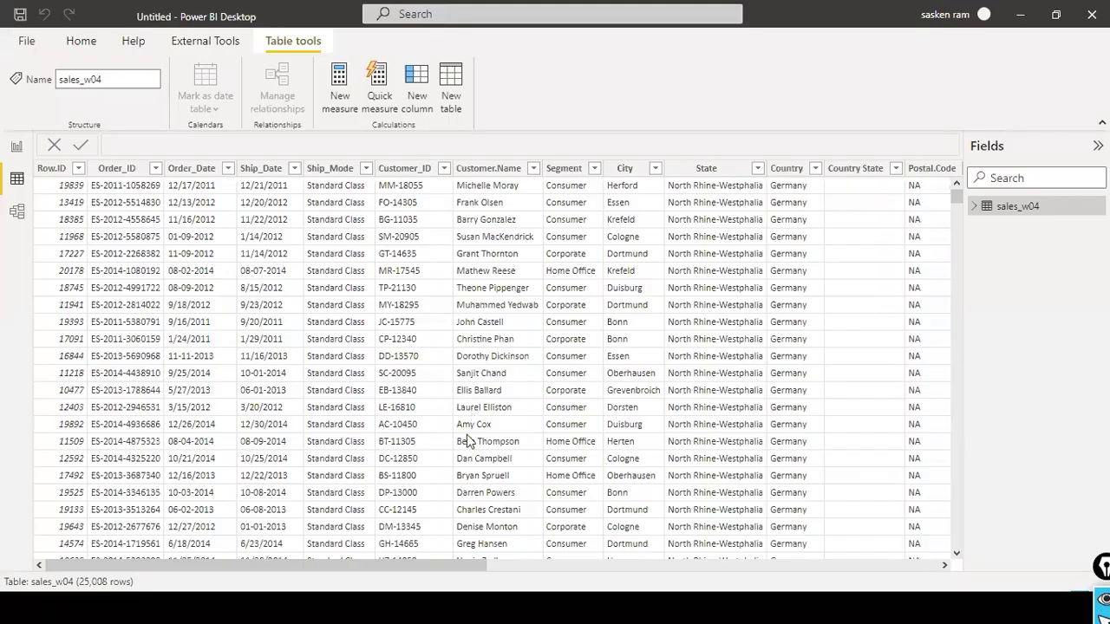
Open the model view and lengthen the sales_w04 table card to show more of its fields
left_click(17, 218)
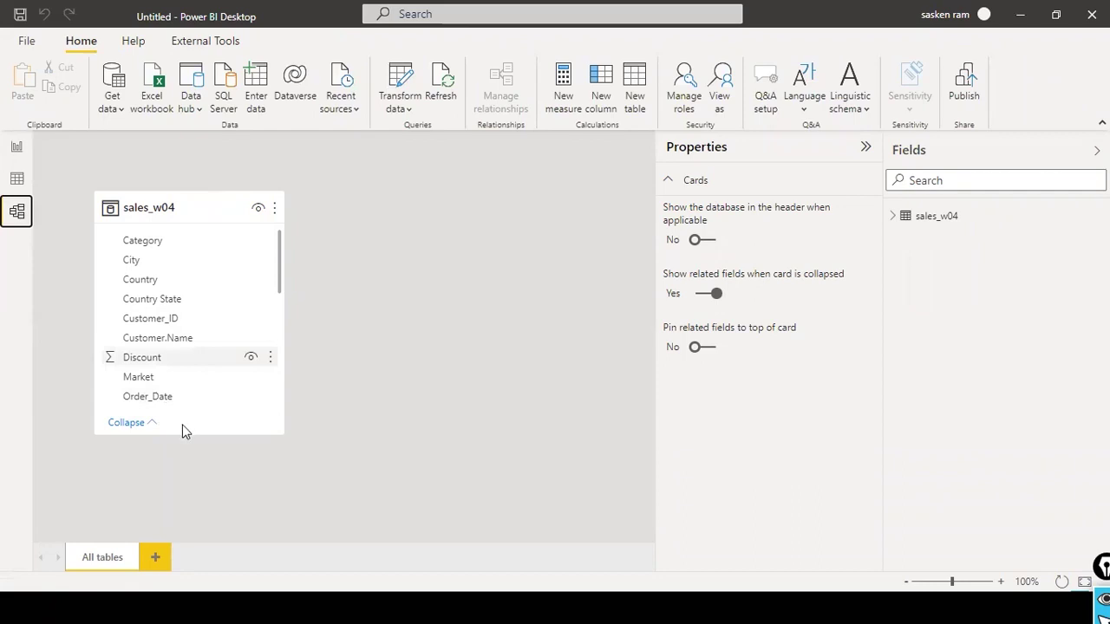
left_click_drag(184, 431, 153, 544)
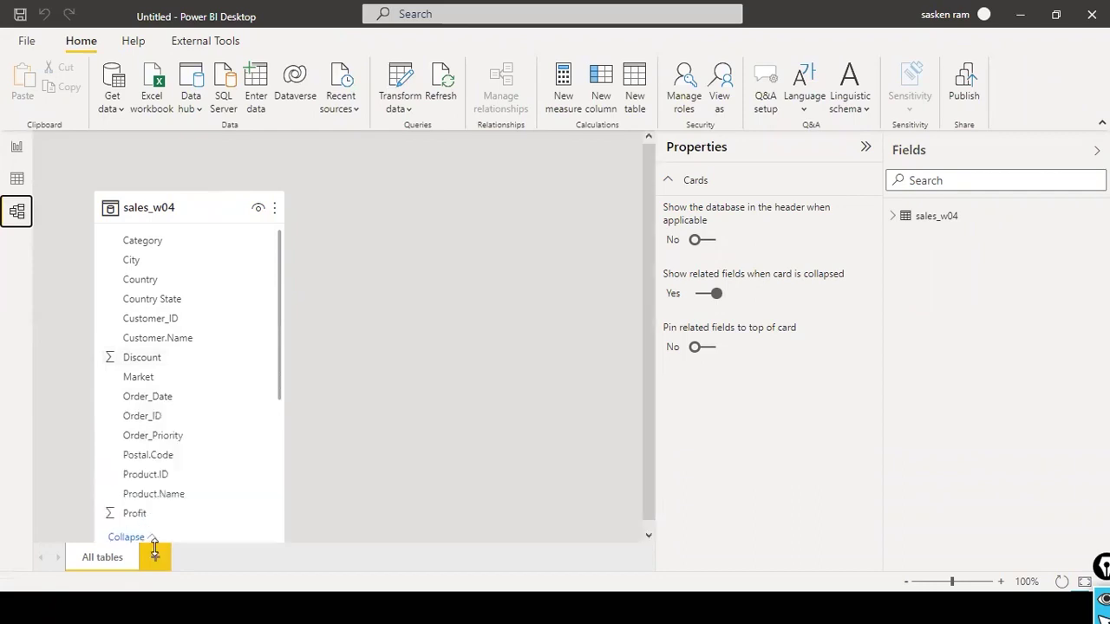
left_click(183, 215)
left_click_drag(187, 206, 335, 195)
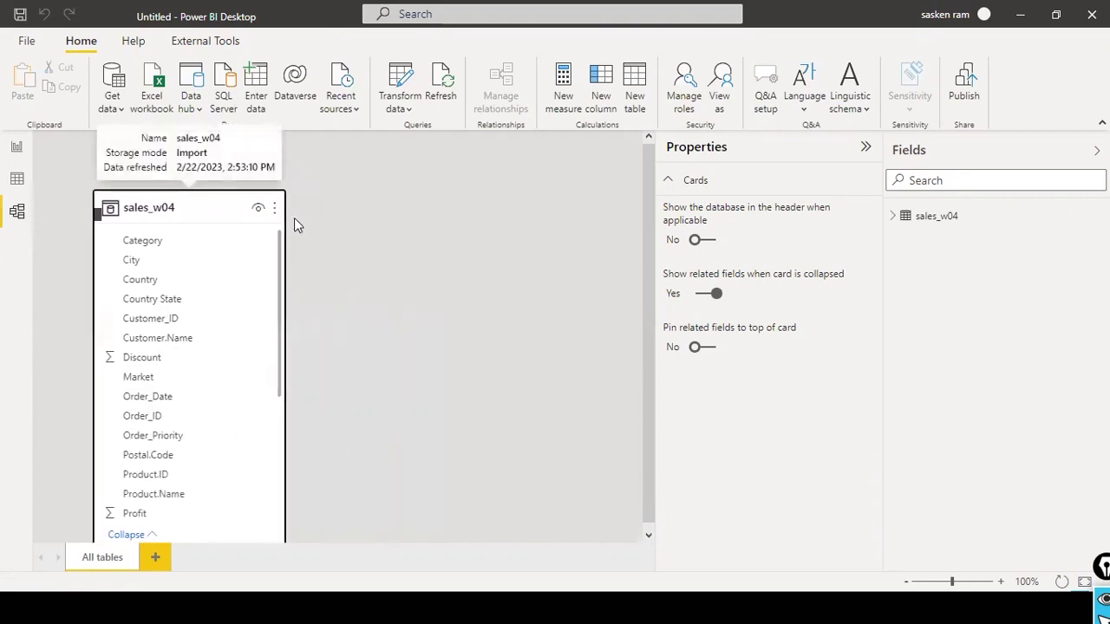
left_click(344, 285)
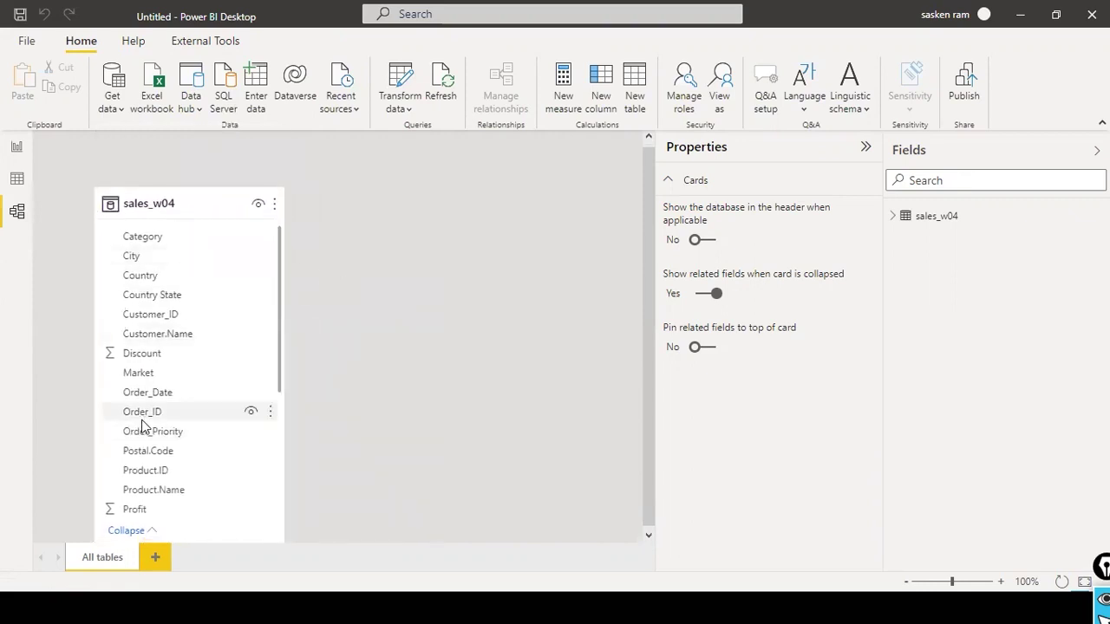
Examine the Category field's general, formatting and advanced properties in the sales_w04 table
left_click(146, 243)
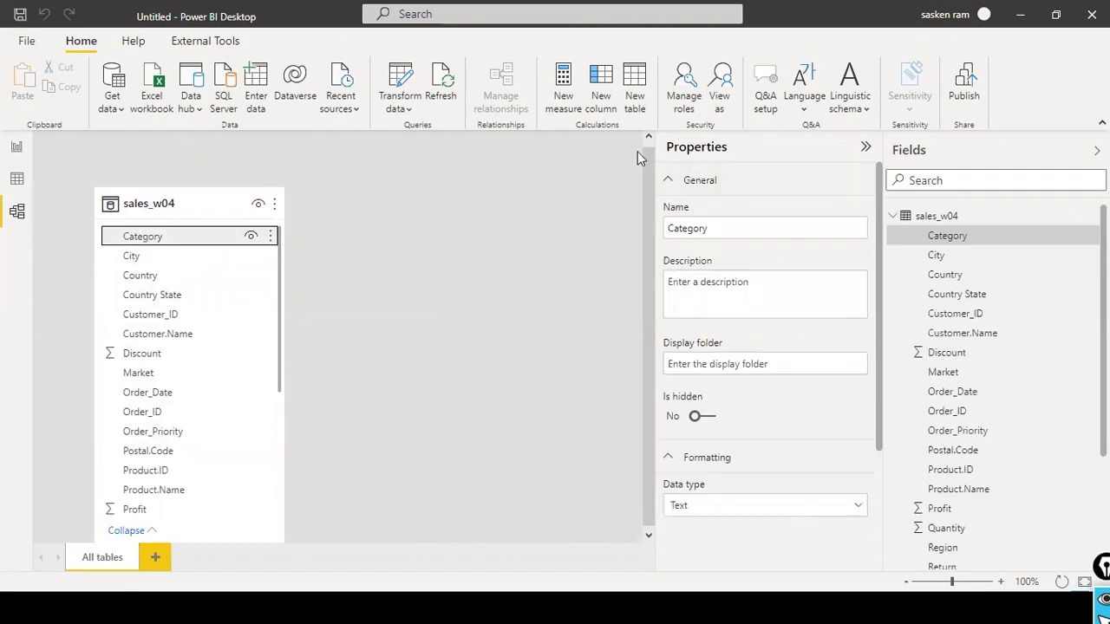
scroll(711, 303, "down", 1)
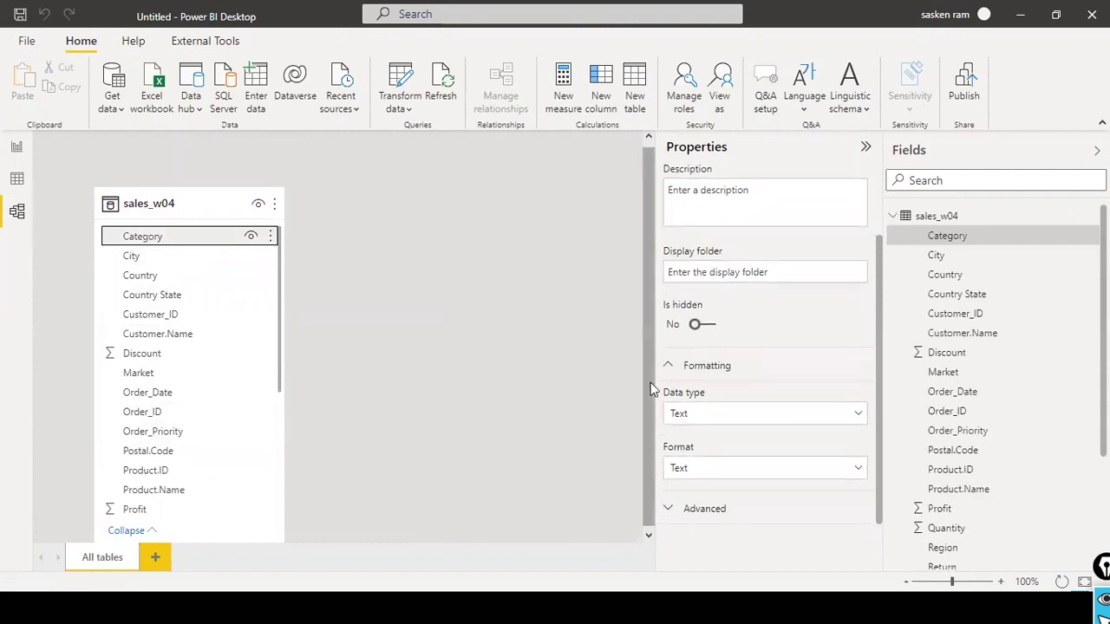
left_click_drag(595, 289, 665, 404)
left_click_drag(510, 395, 659, 459)
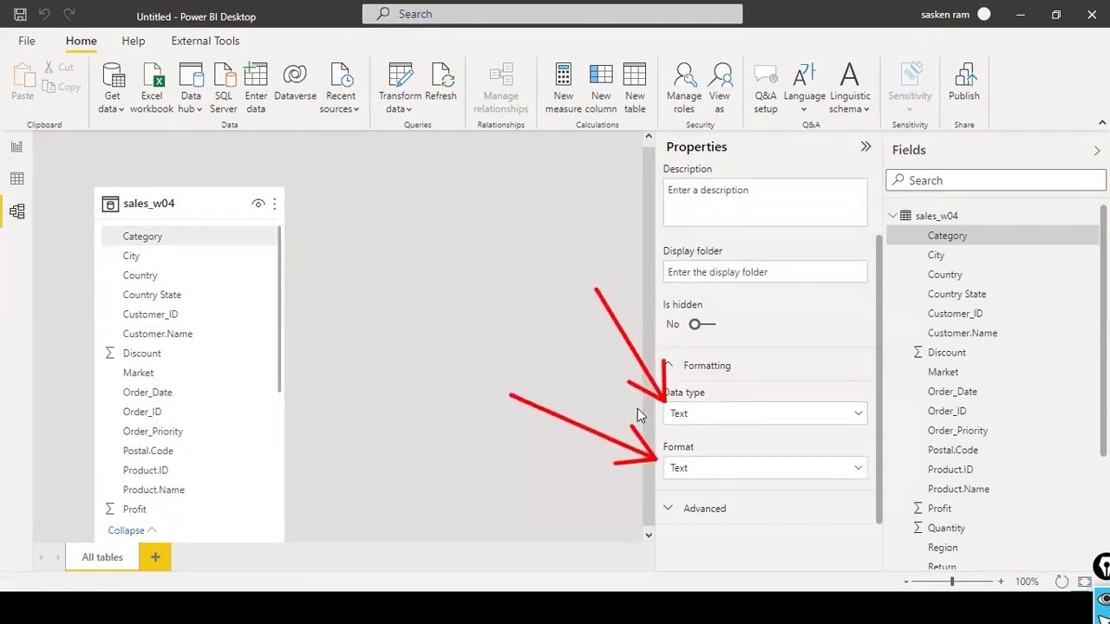
scroll(755, 391, "up", 1)
scroll(755, 391, "down", 1)
left_click(681, 508)
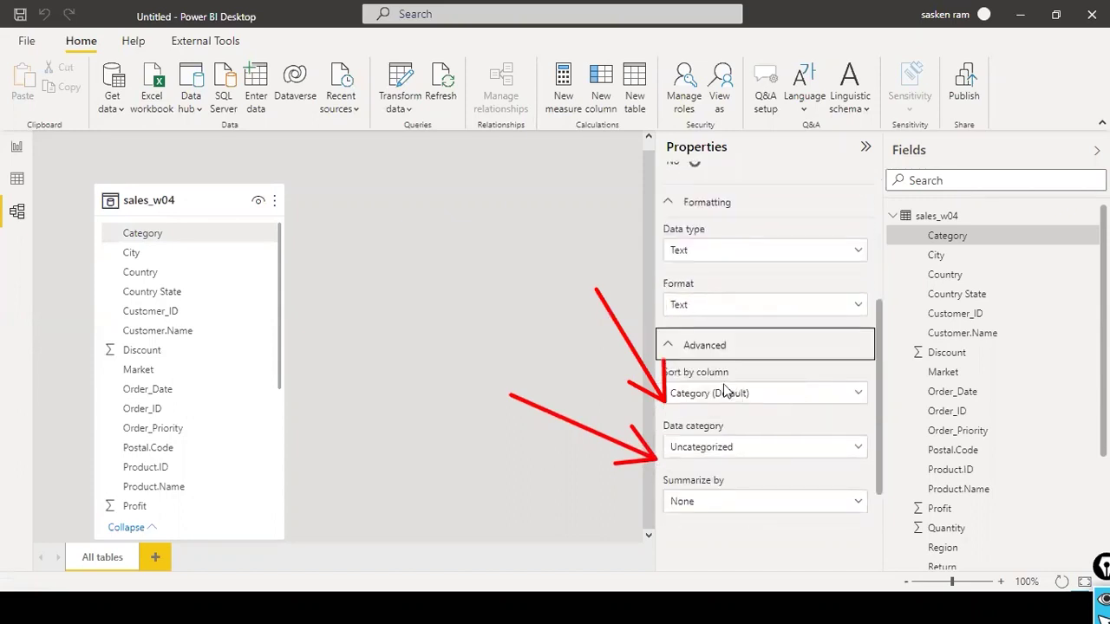
scroll(777, 422, "down", 1)
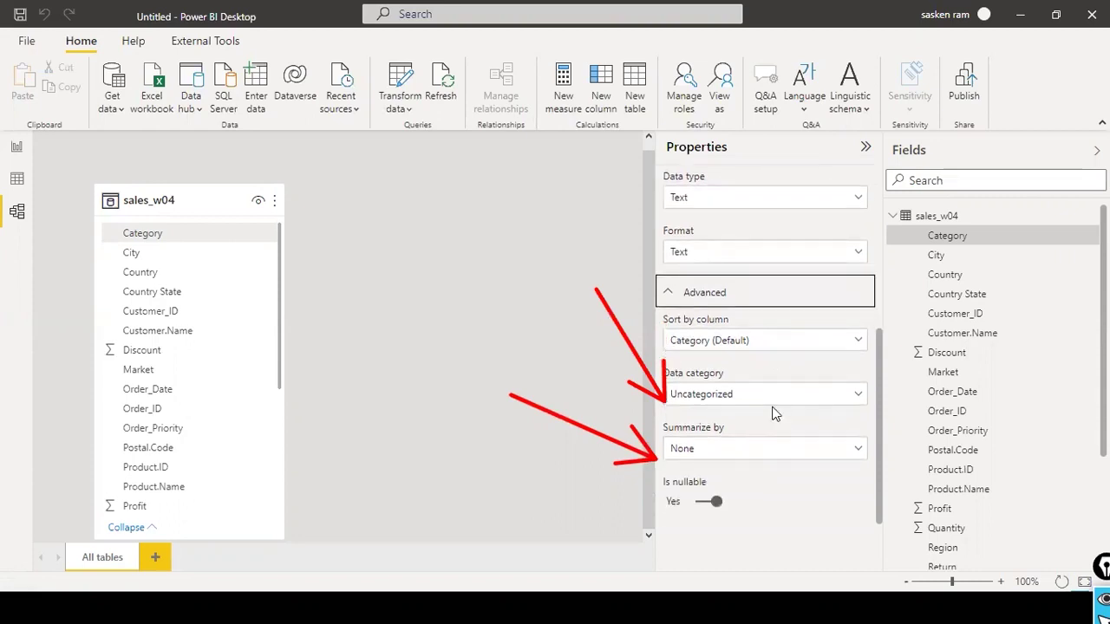
scroll(729, 326, "up", 6)
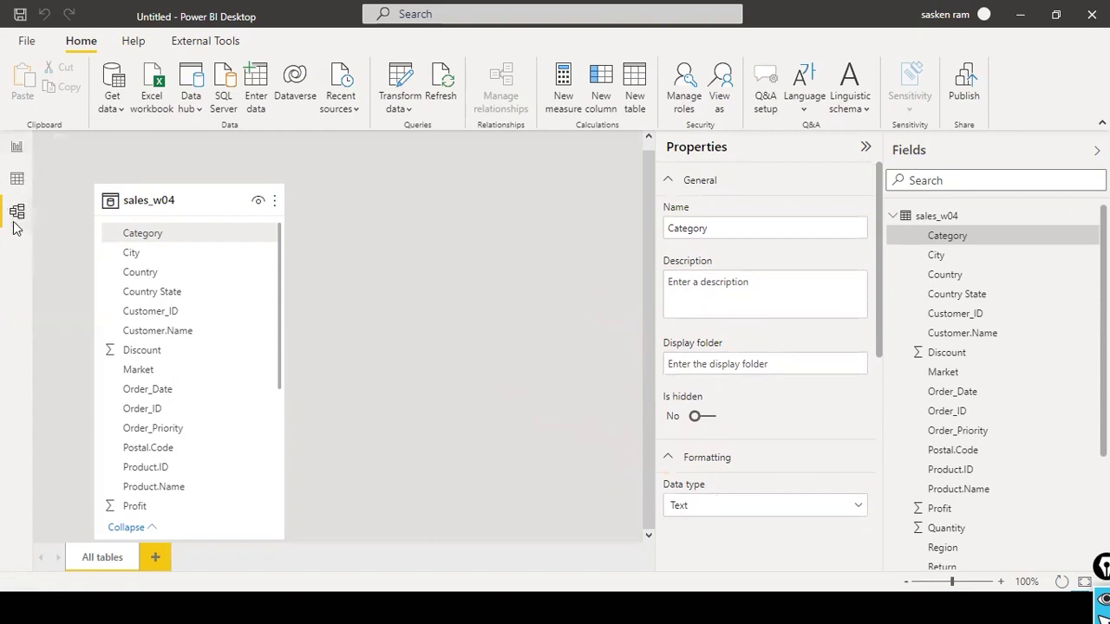
Place a widened table visual on the report page and add the Category field to its columns
left_click(17, 149)
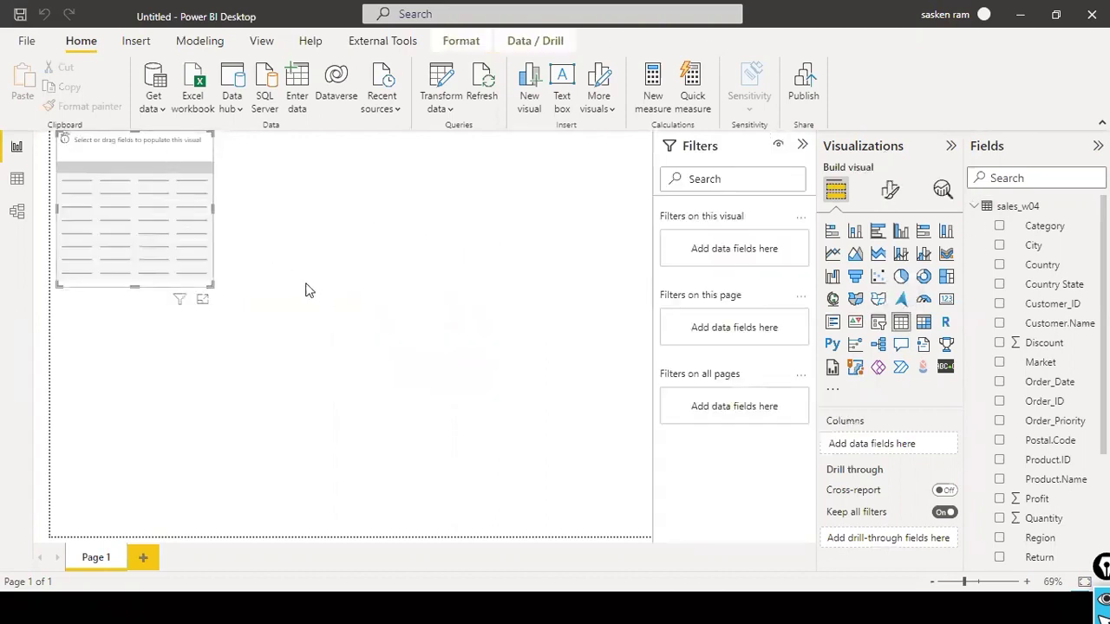
left_click_drag(182, 154, 293, 272)
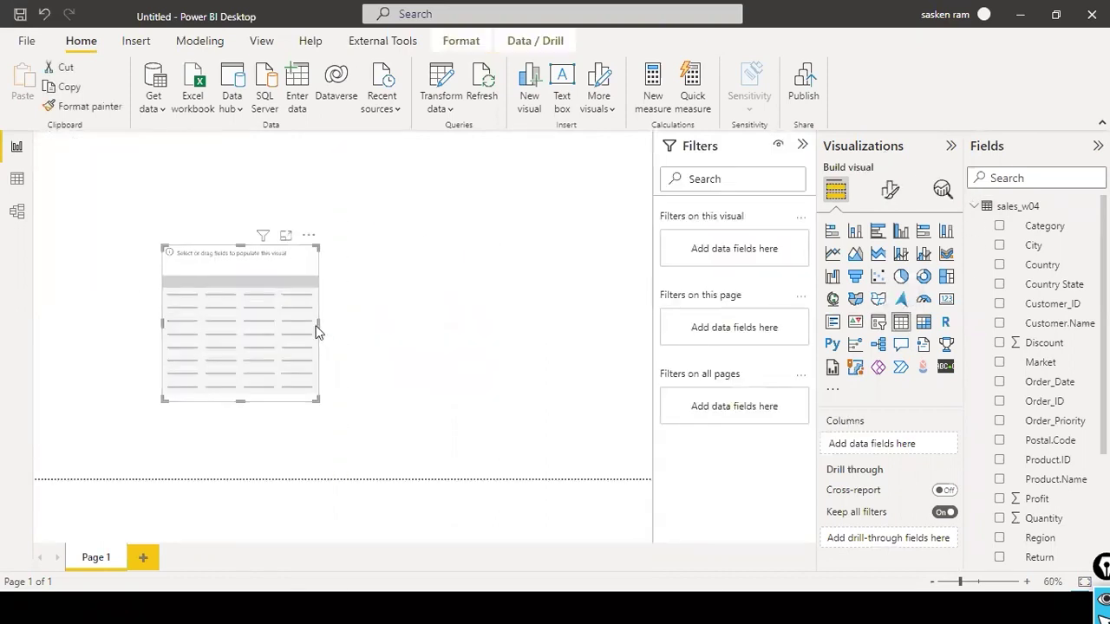
left_click_drag(318, 323, 442, 328)
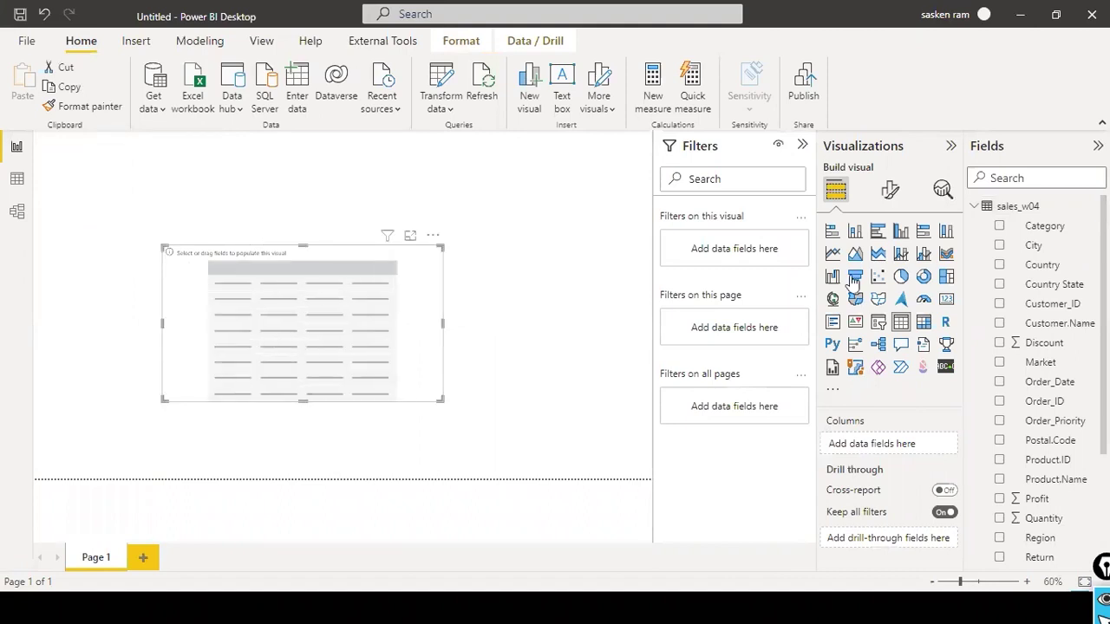
left_click_drag(1043, 225, 266, 305)
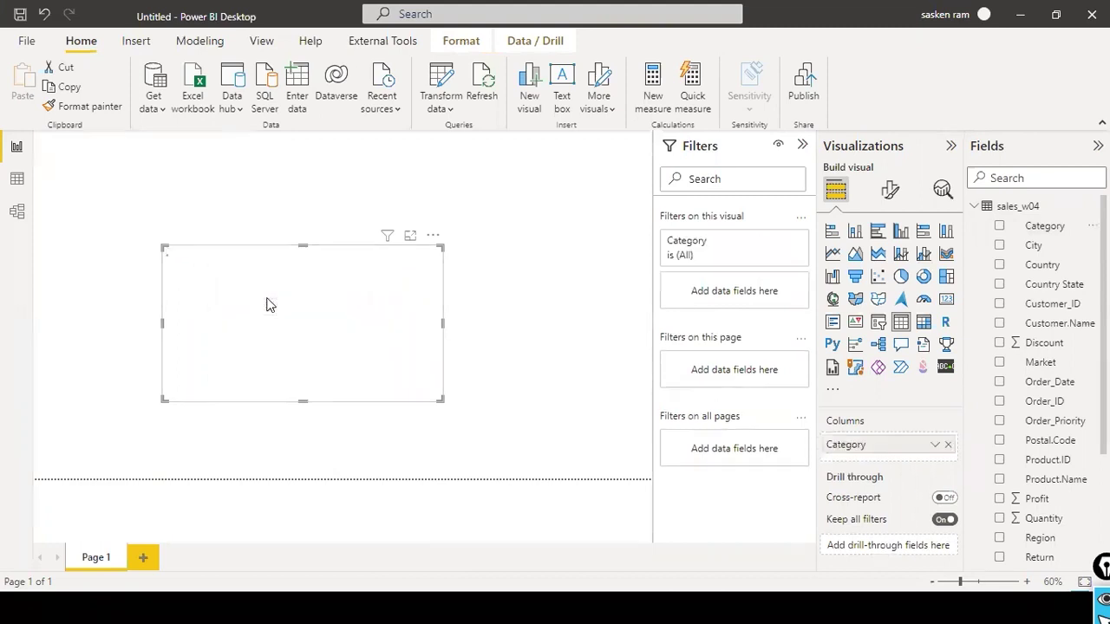
Add the Quantity field to the table visual and shrink the visual to fit its rows and columns
scroll(1041, 443, "down", 3)
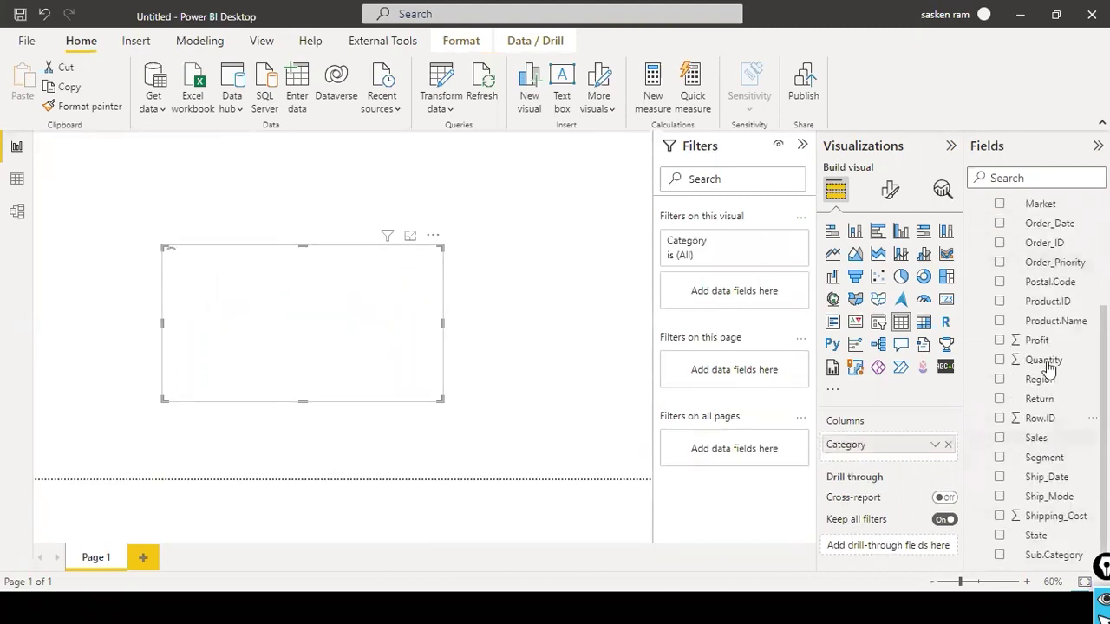
left_click_drag(1047, 364, 330, 269)
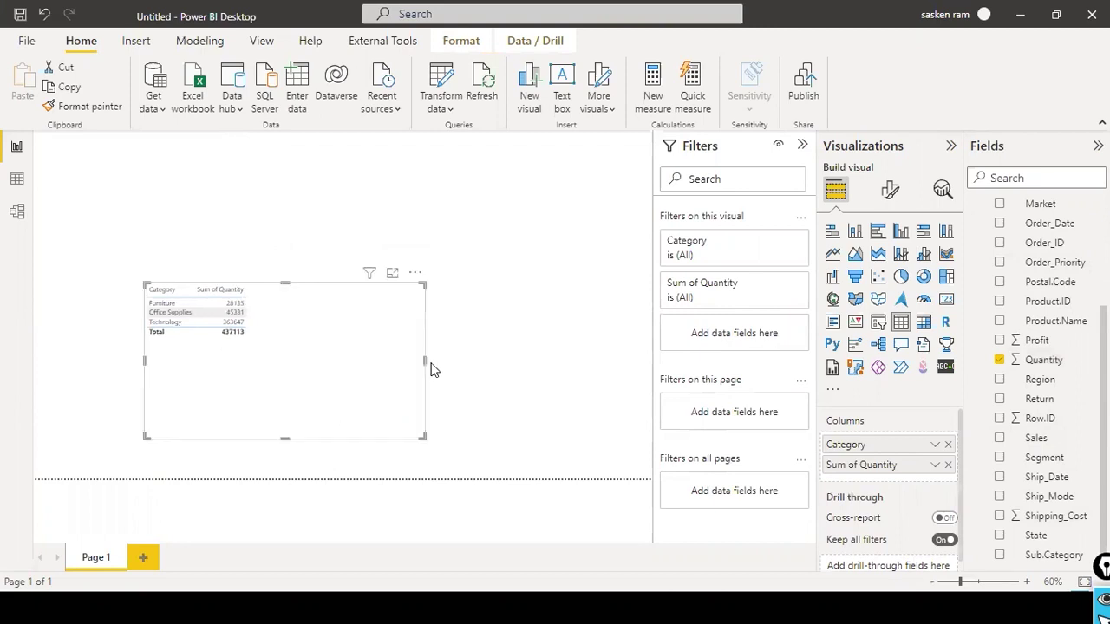
left_click_drag(423, 362, 338, 367)
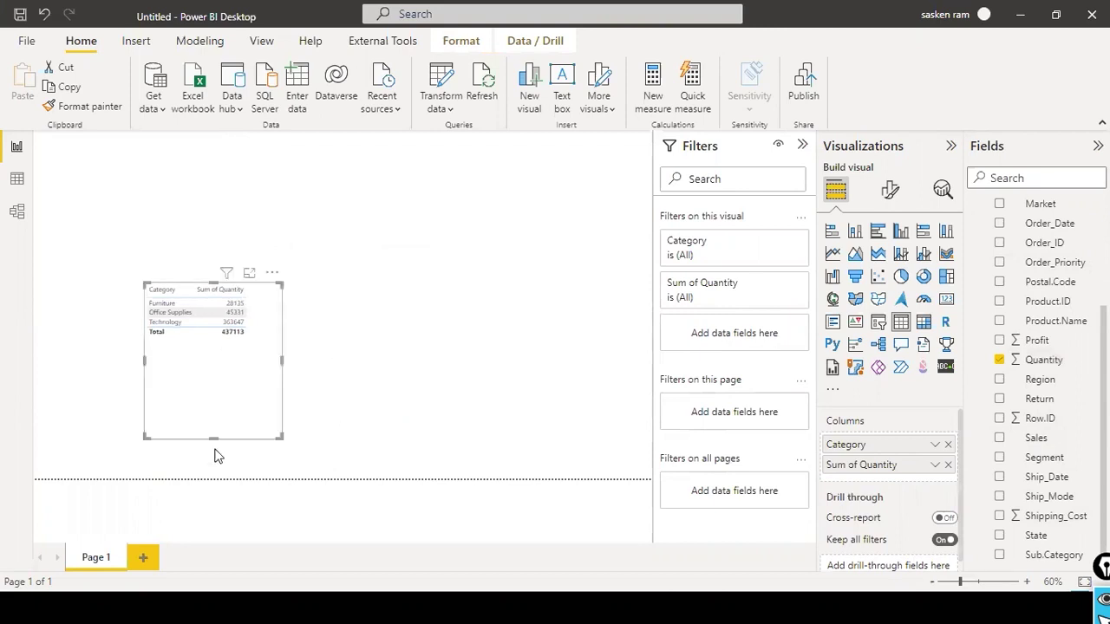
left_click_drag(209, 440, 206, 385)
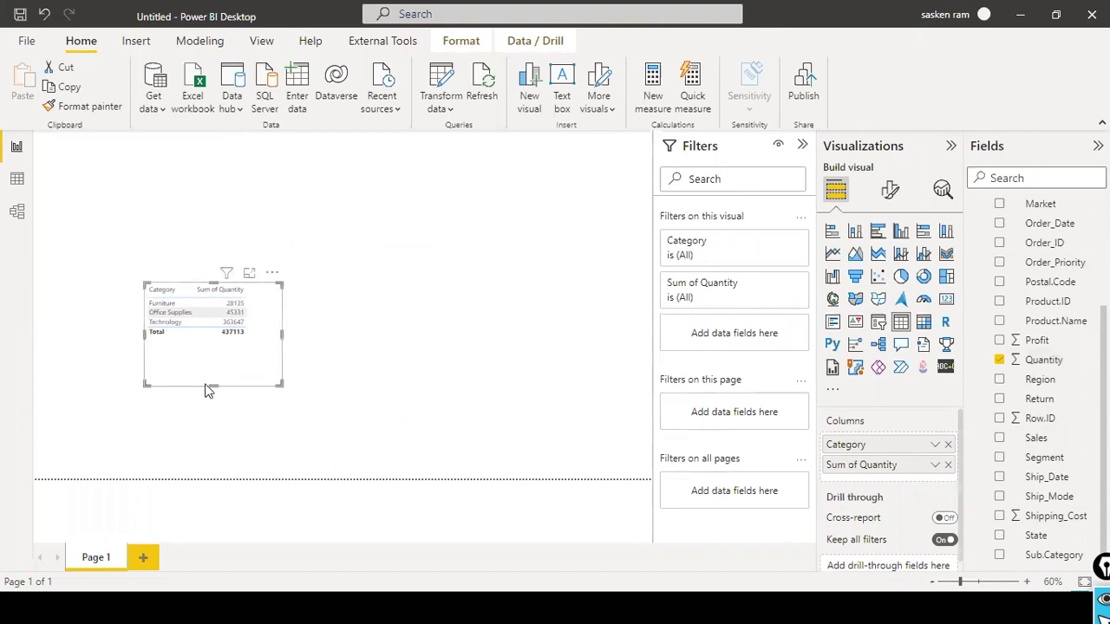
key("Escape")
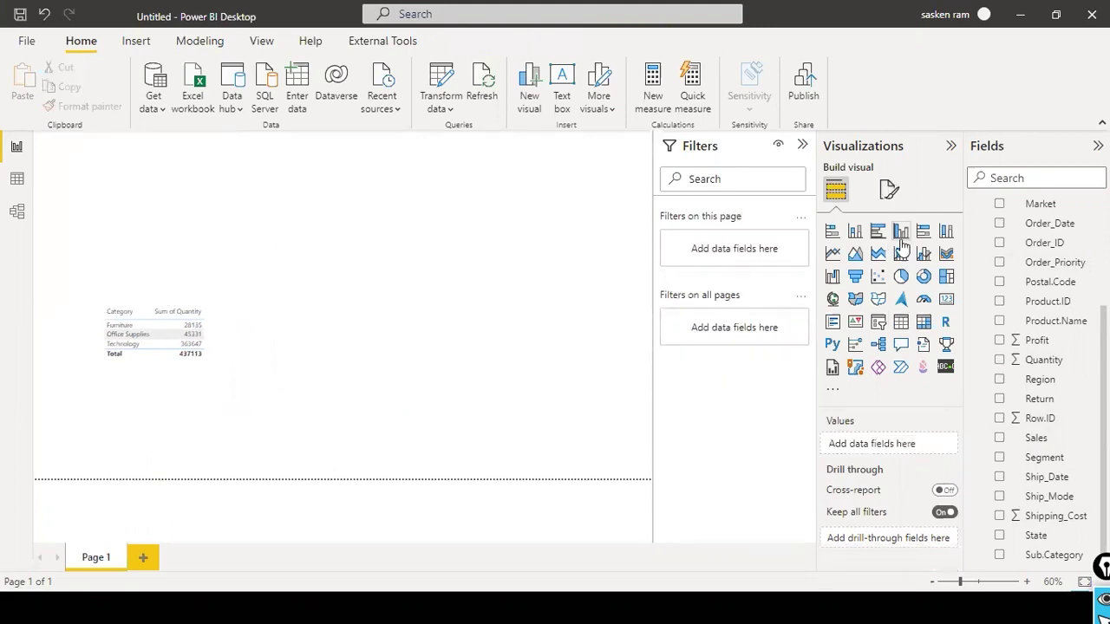
Add a clustered column chart beside the table with Country on the X-axis and Profit on the Y-axis
left_click_drag(186, 189, 433, 310)
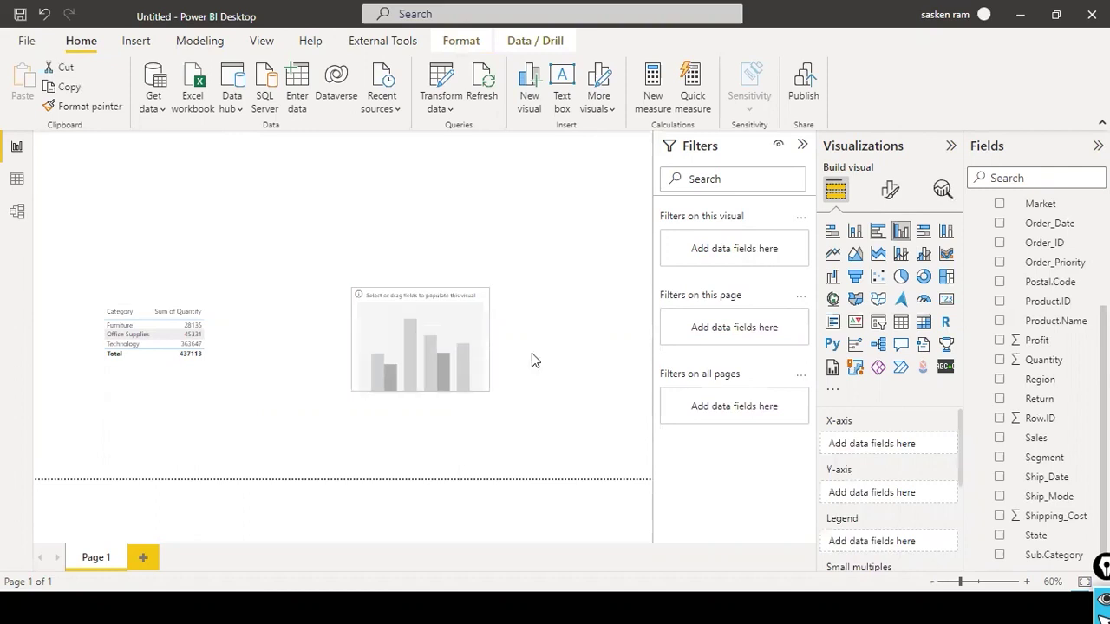
scroll(1080, 329, "up", 2)
scroll(1052, 364, "up", 1)
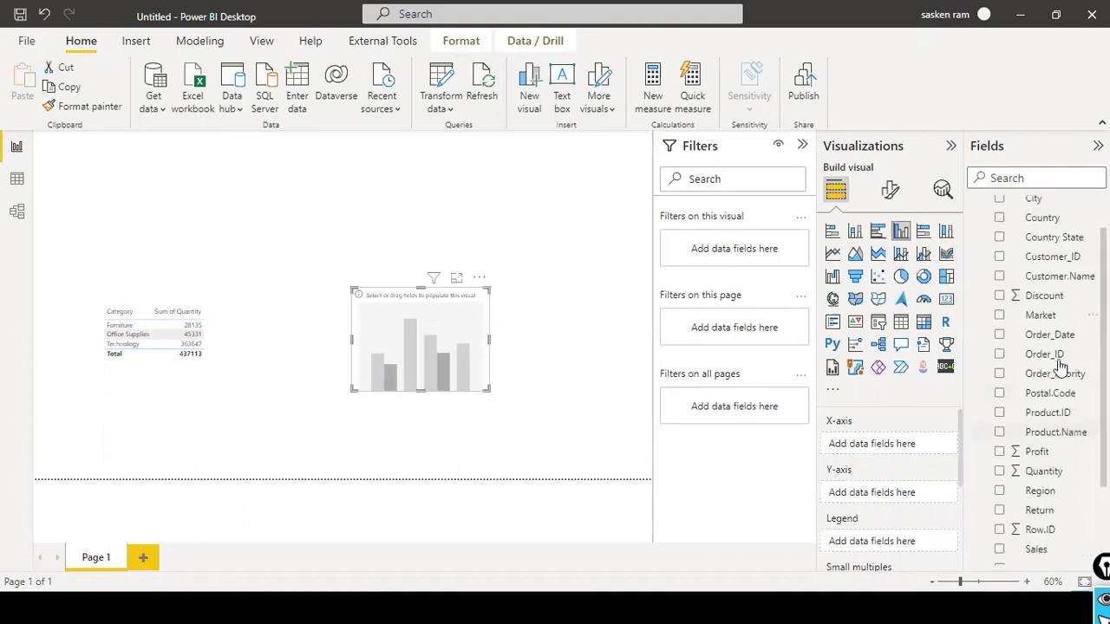
scroll(1056, 355, "down", 3)
scroll(1056, 355, "up", 3)
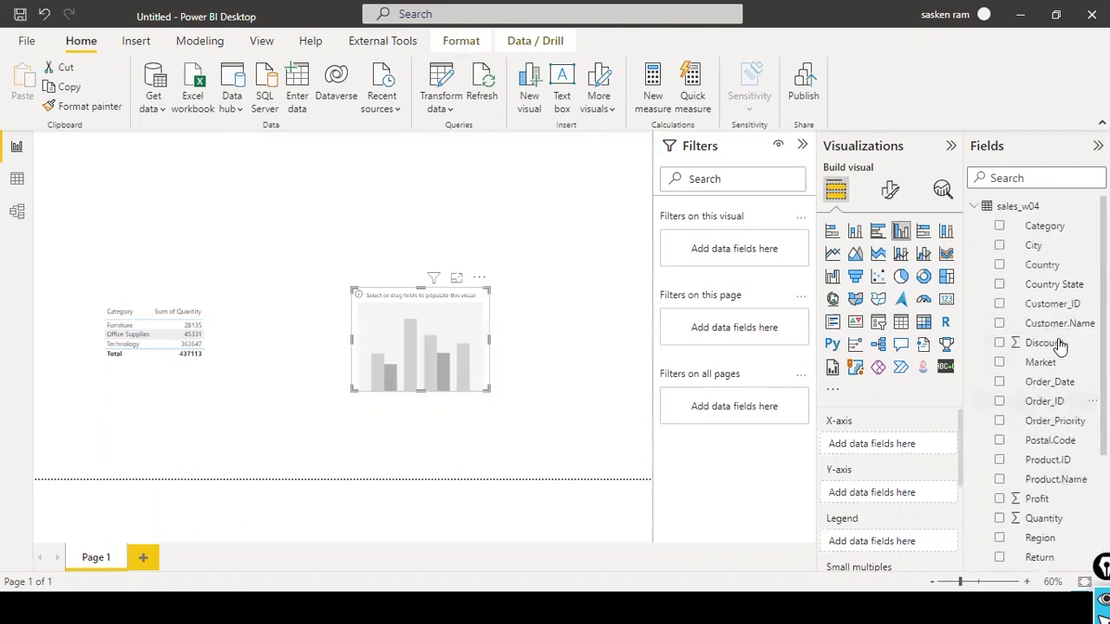
left_click_drag(1041, 266, 408, 331)
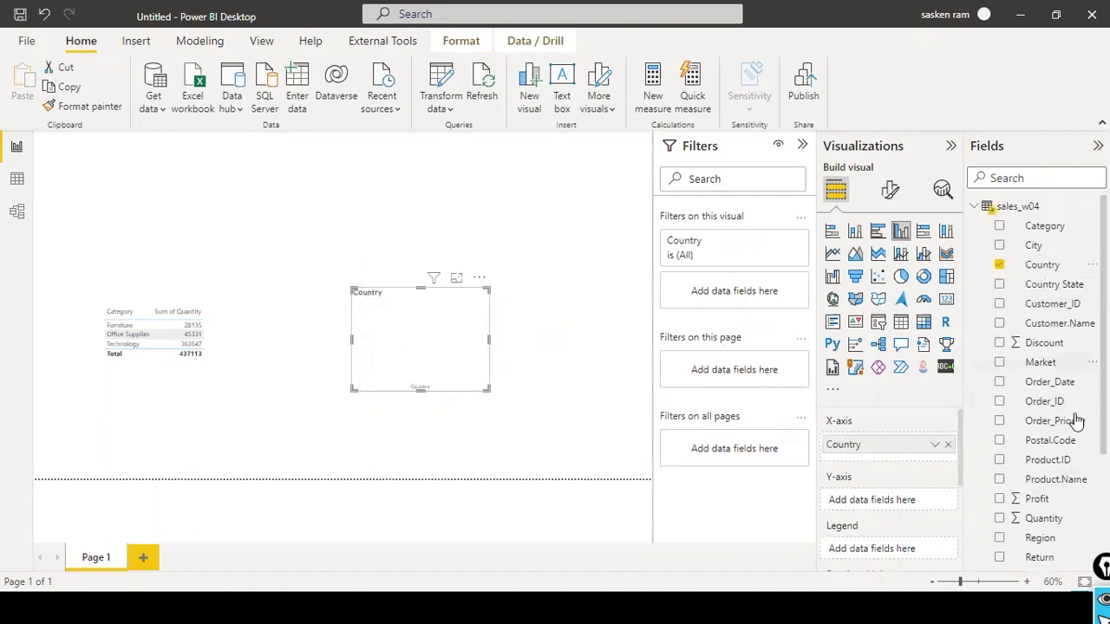
scroll(1072, 422, "down", 3)
left_click_drag(1039, 340, 619, 379)
Enlarge the profit by country chart across the page and move the Category table farther away from it
left_click_drag(506, 367, 442, 462)
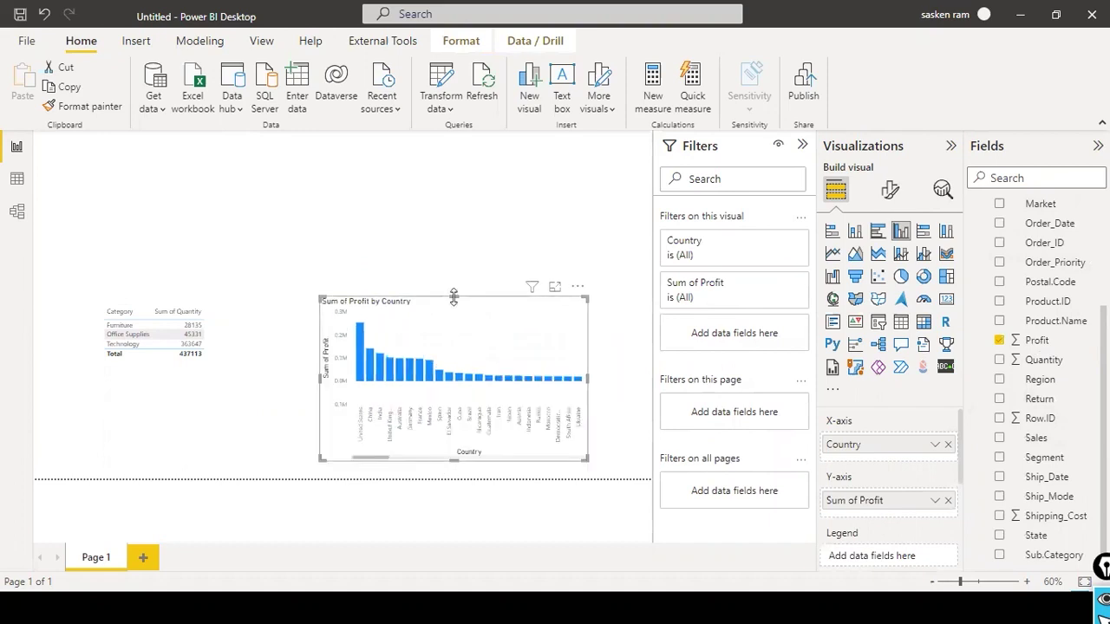
left_click_drag(313, 367, 269, 355)
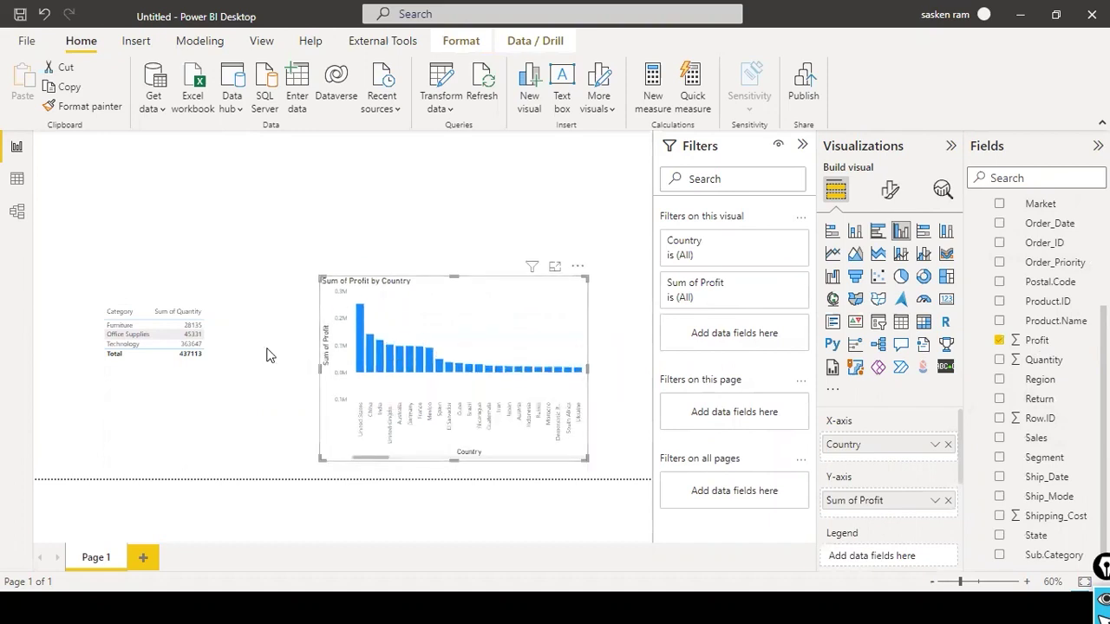
left_click_drag(588, 376, 650, 381)
left_click_drag(353, 459, 685, 483)
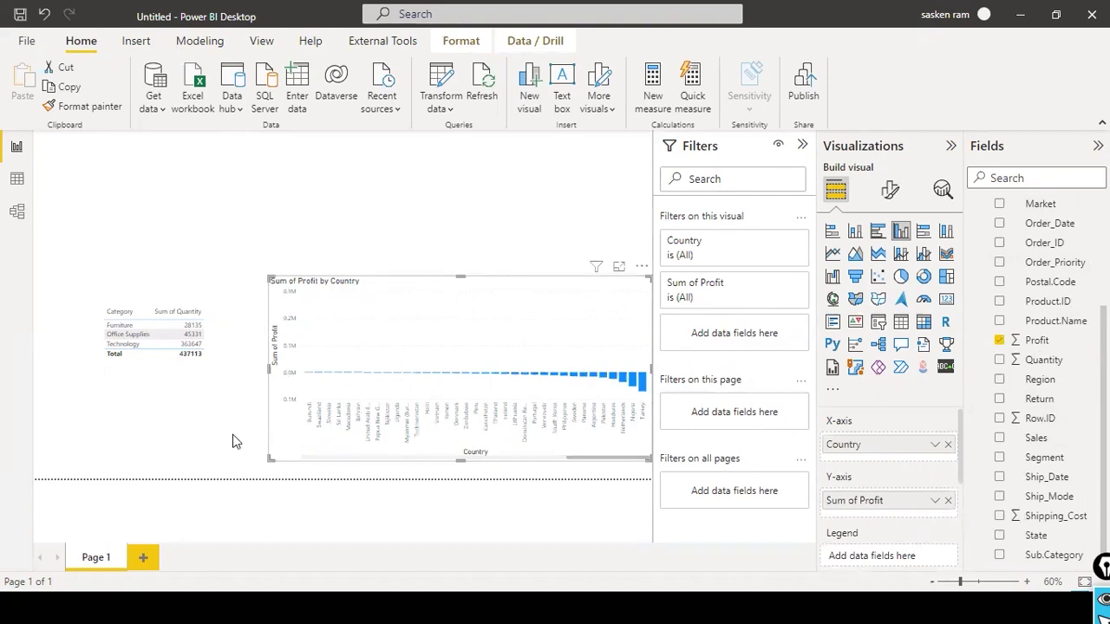
left_click(363, 221)
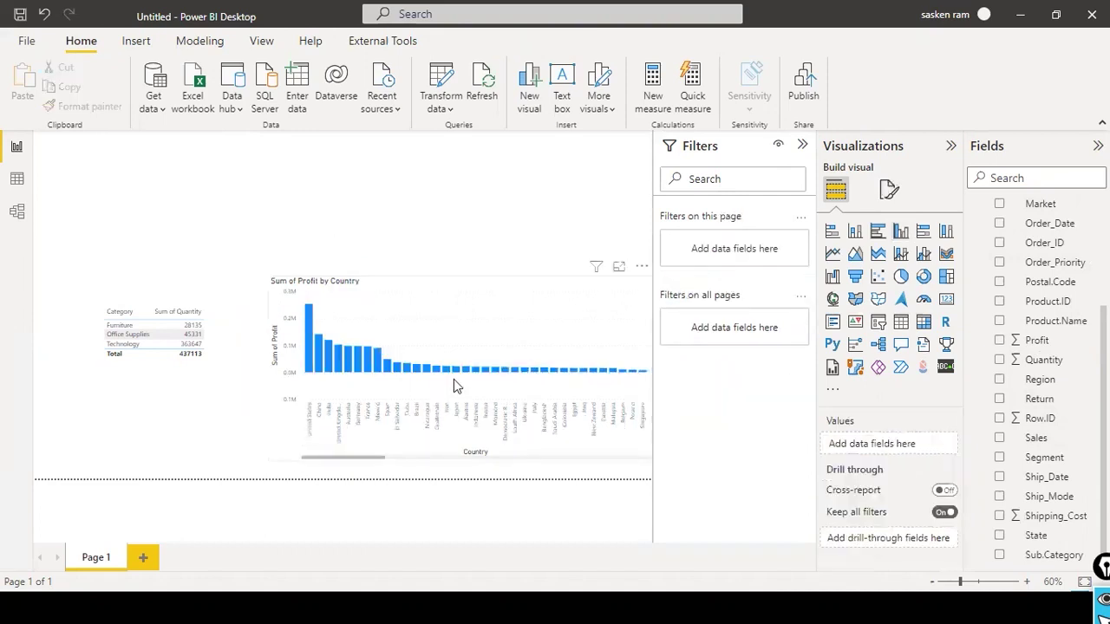
left_click_drag(155, 375, 128, 423)
left_click(538, 286)
left_click(542, 233)
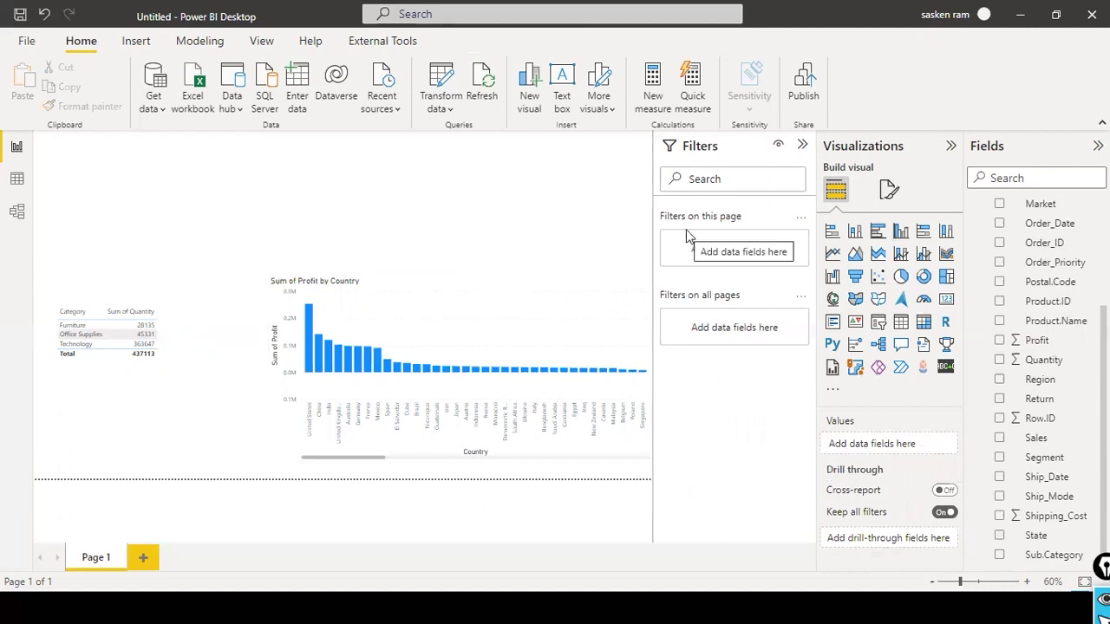
Save the report as Load_csv_datafile in the dat1 folder
left_click(26, 41)
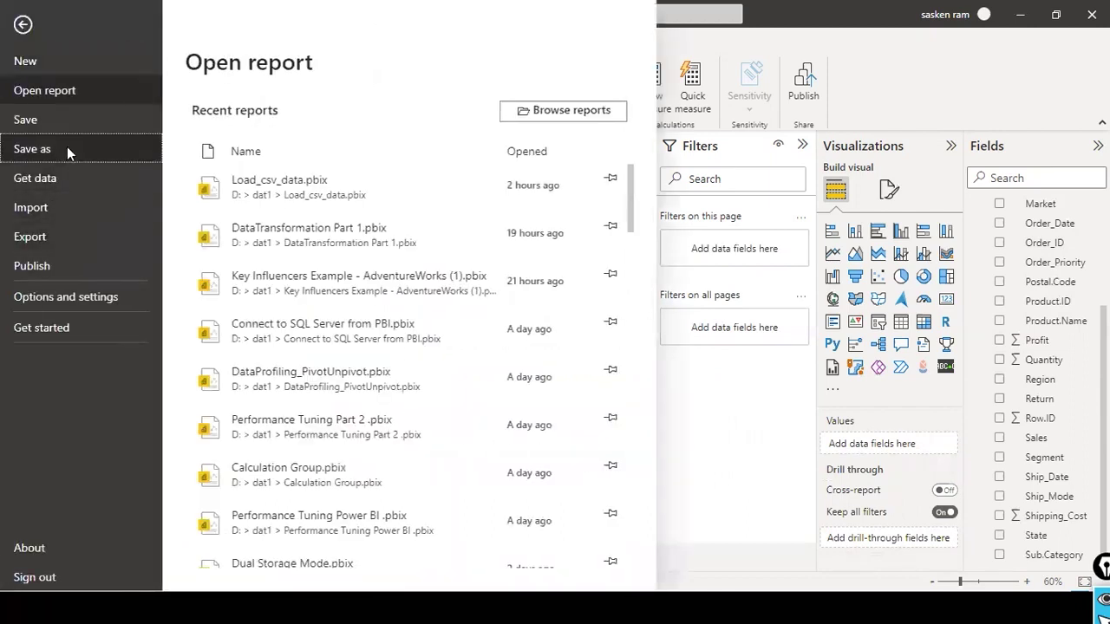
key("Escape")
key("ctrl+s")
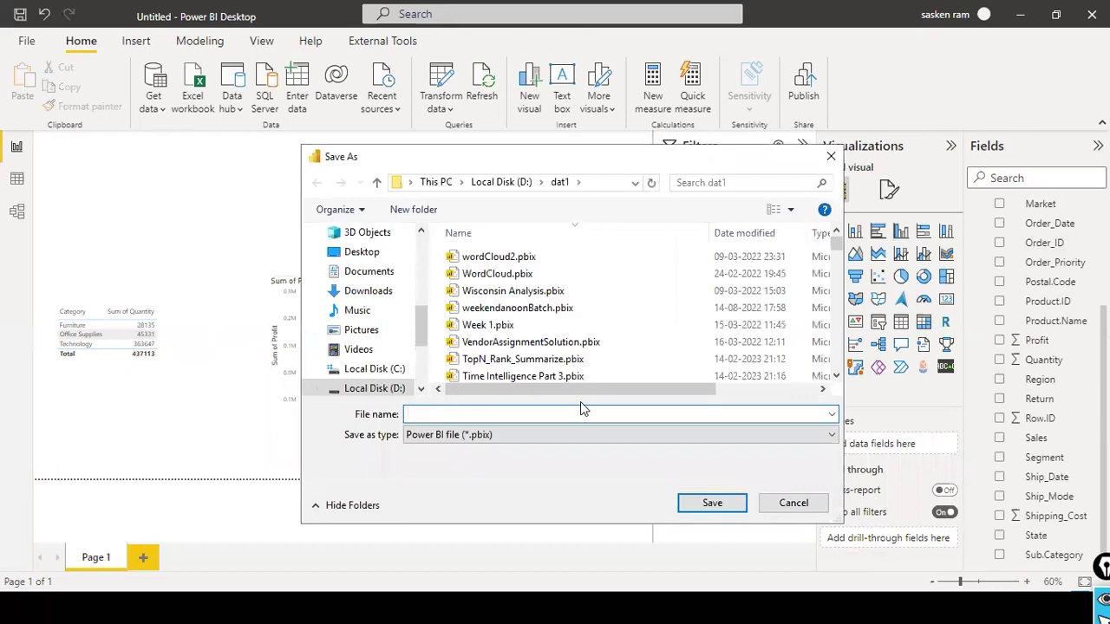
type("Lo")
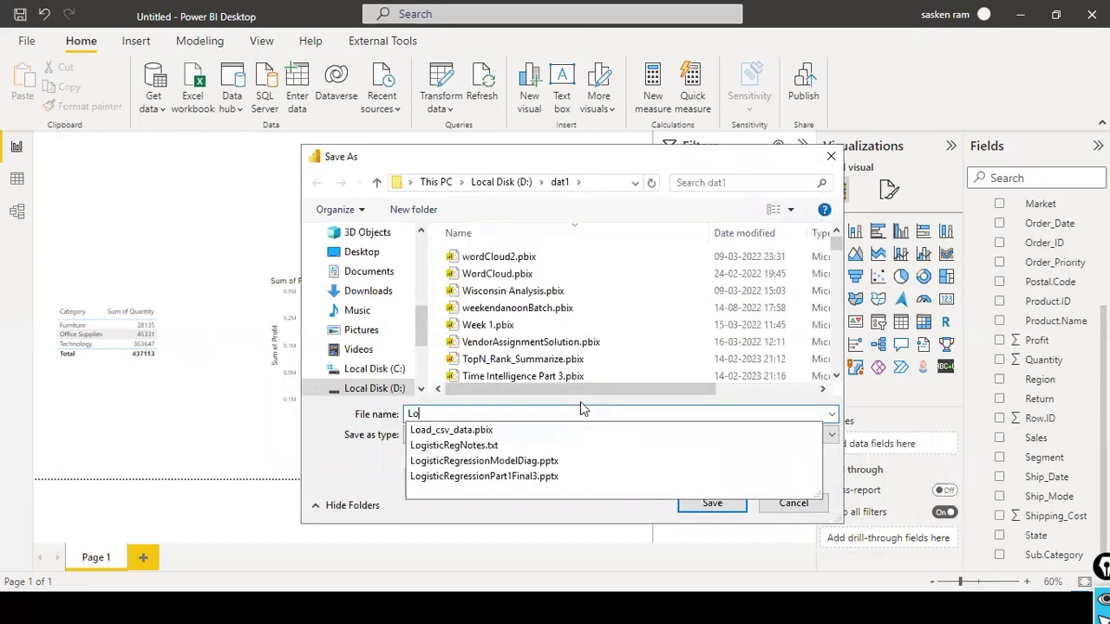
type("ad_")
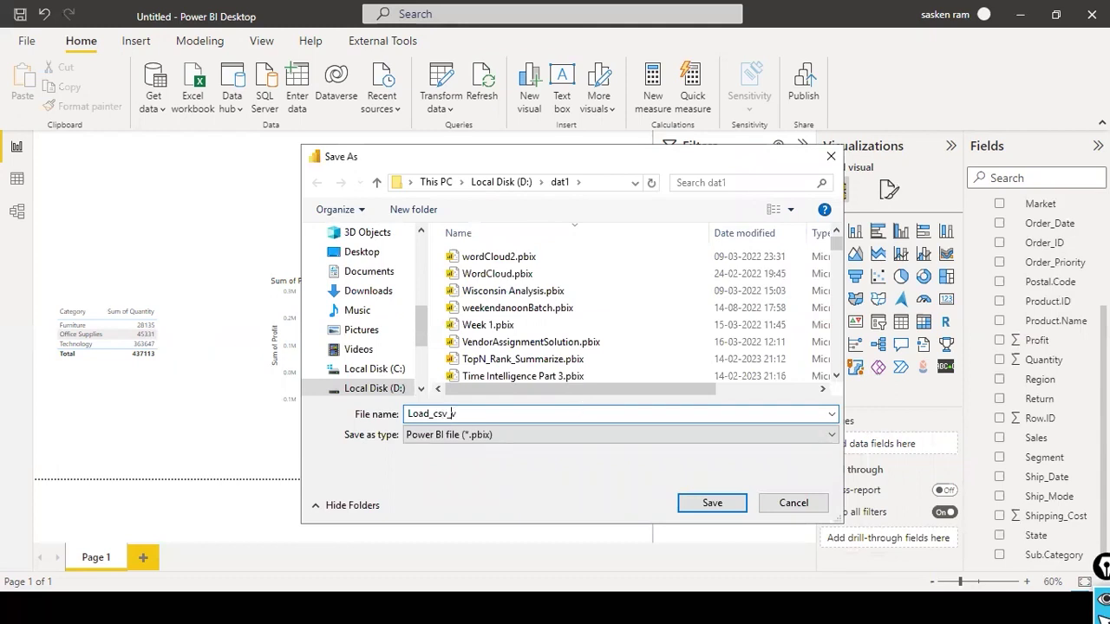
type("cs_ddatafile")
left_click(711, 503)
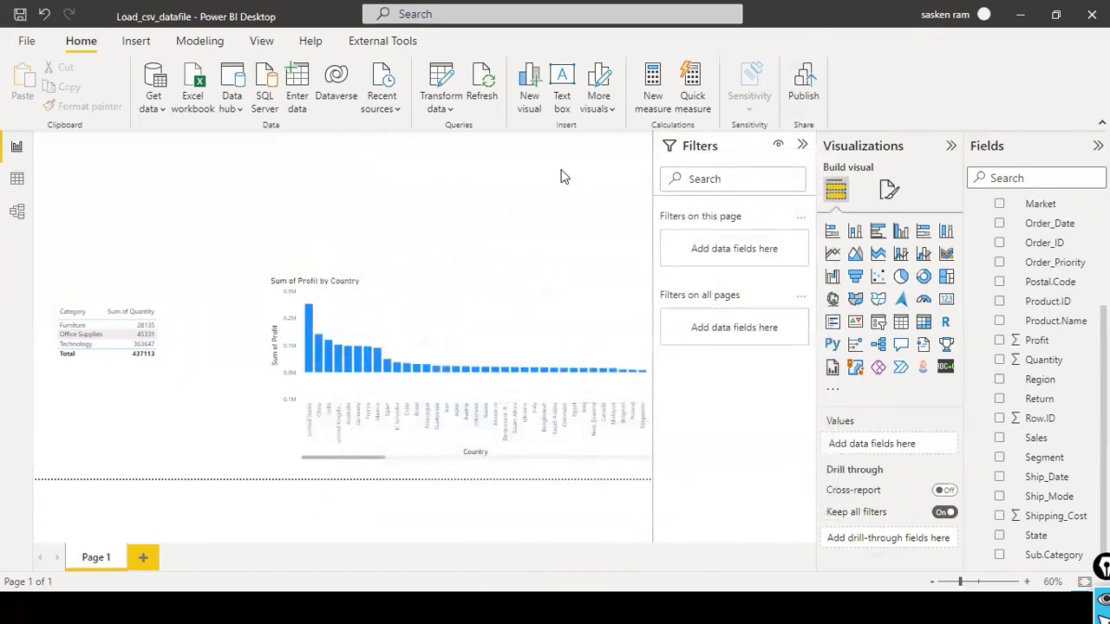
Switch to the Power BI service in Chrome and load app.powerbi.com
key("alt+Tab")
key("alt+Tab")
key("alt+Tab")
key("alt+Tab")
key("alt+Tab")
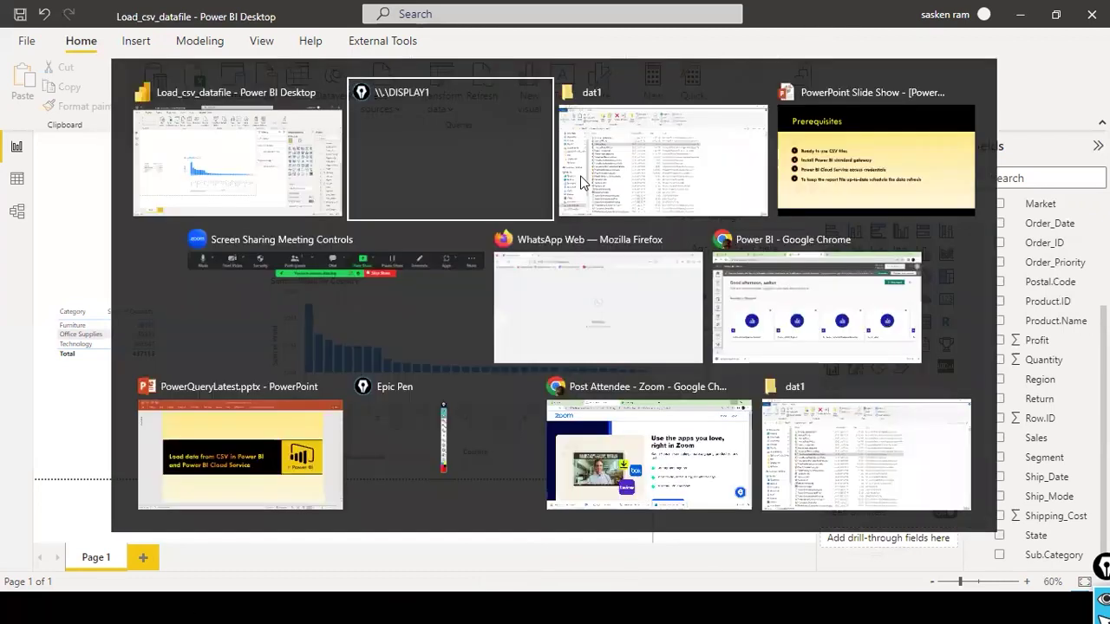
key("alt+Tab")
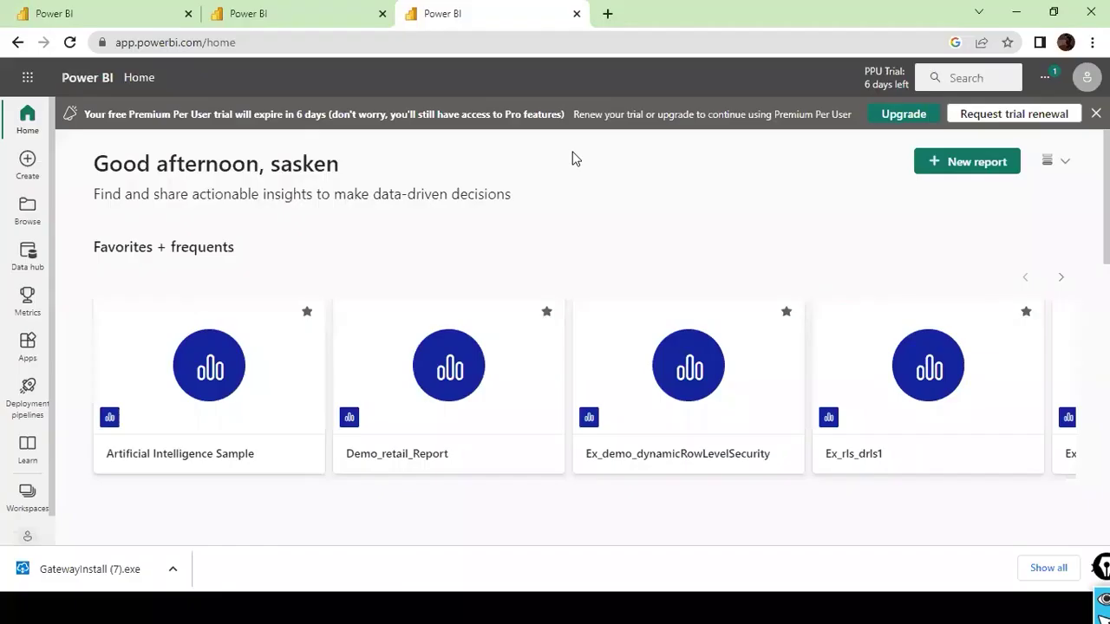
left_click(167, 46)
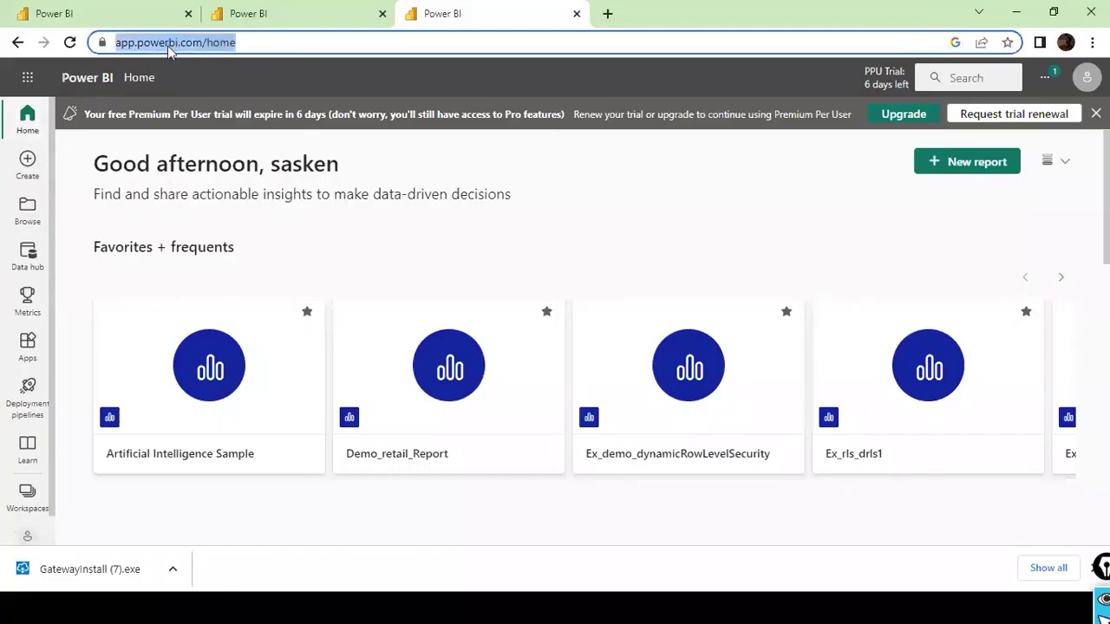
type("app")
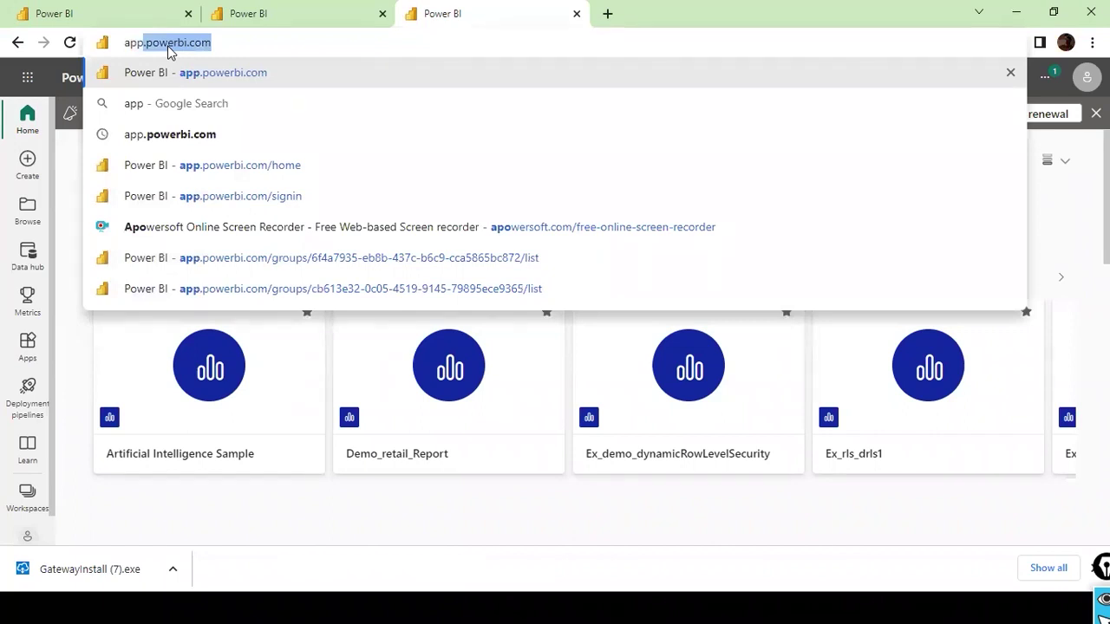
key("Return")
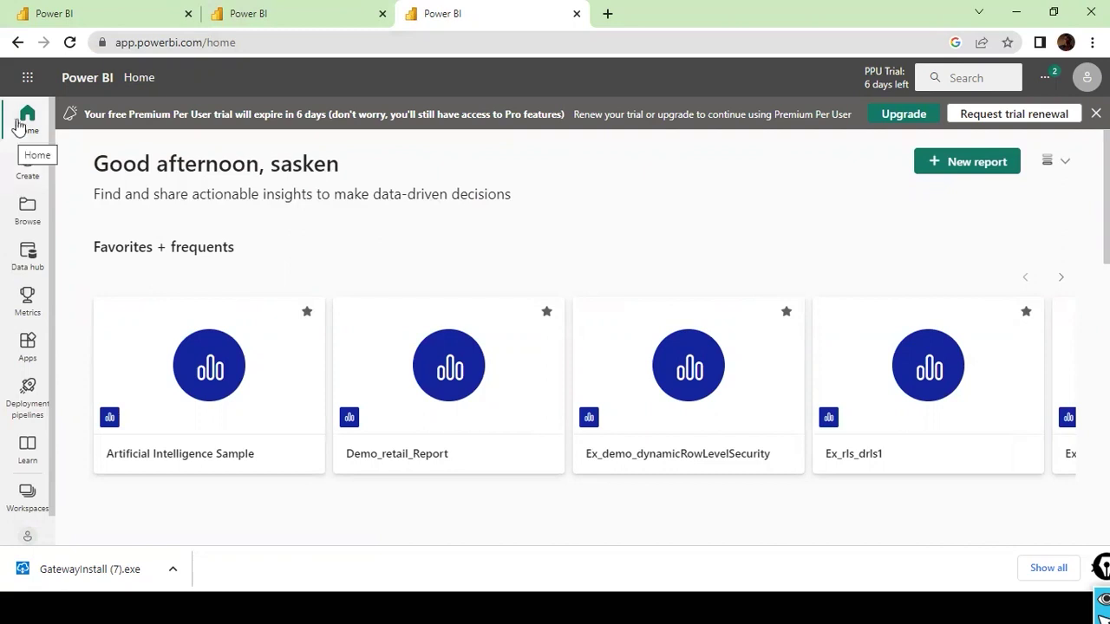
scroll(7, 195, "down", 1)
scroll(7, 178, "up", 1)
left_click(28, 78)
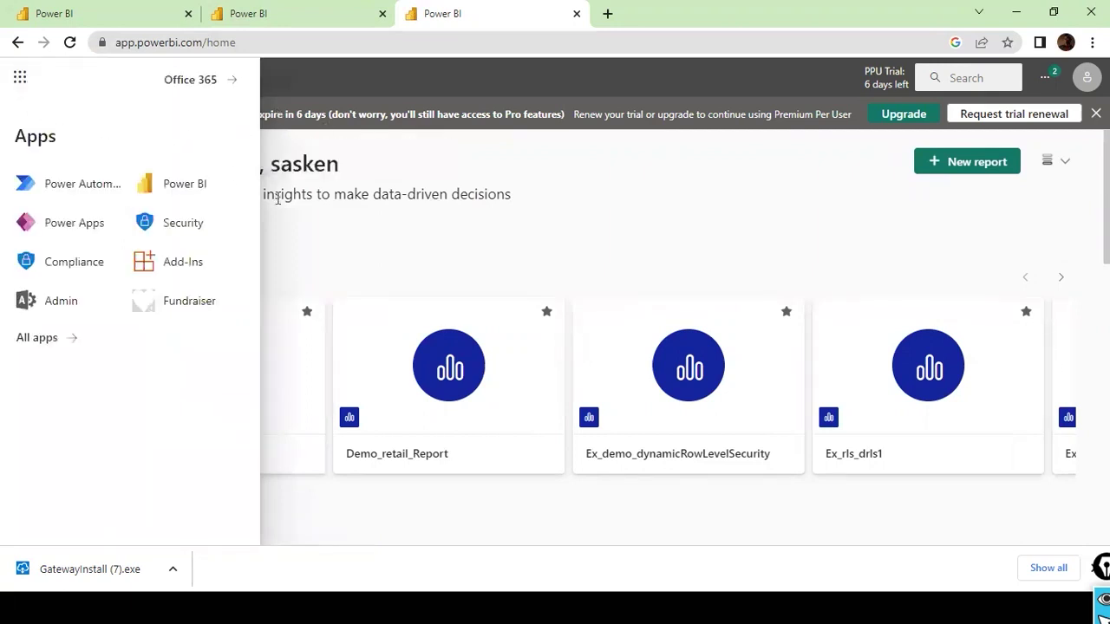
left_click(320, 235)
Start creating a new workspace and enter Dev_Sandbox_DataFiles as its name
scroll(26, 390, "down", 1)
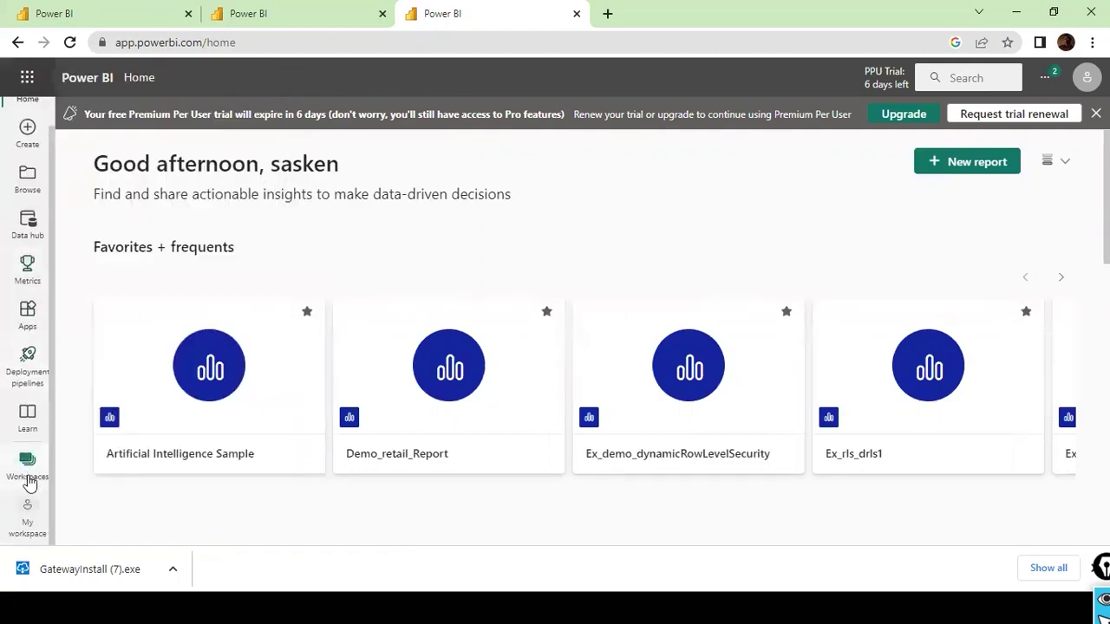
left_click(26, 478)
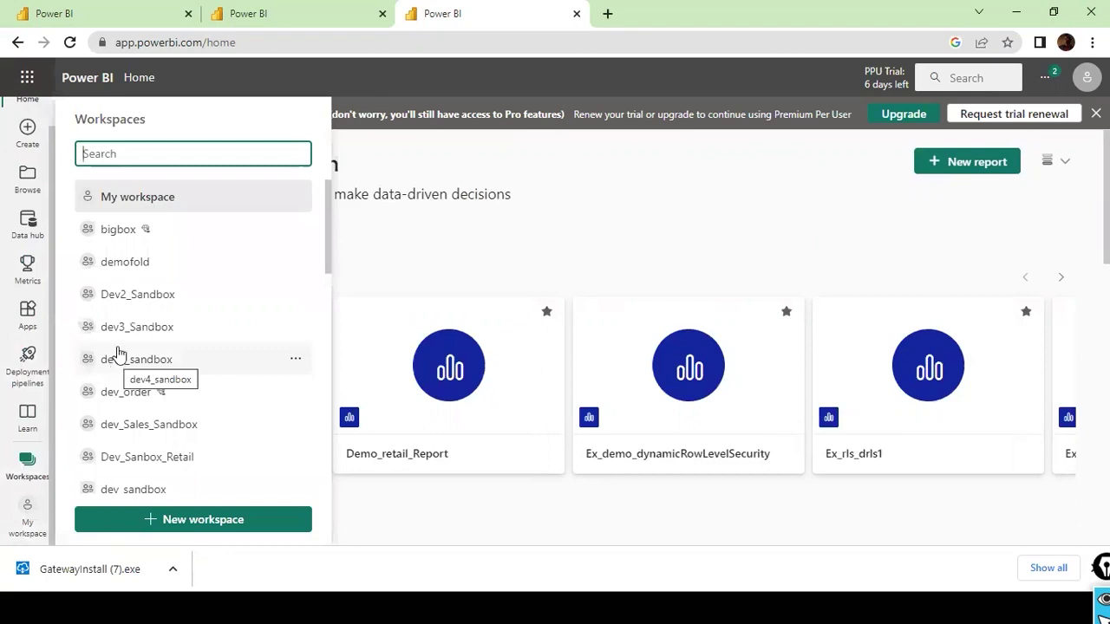
left_click(190, 523)
left_click(716, 340)
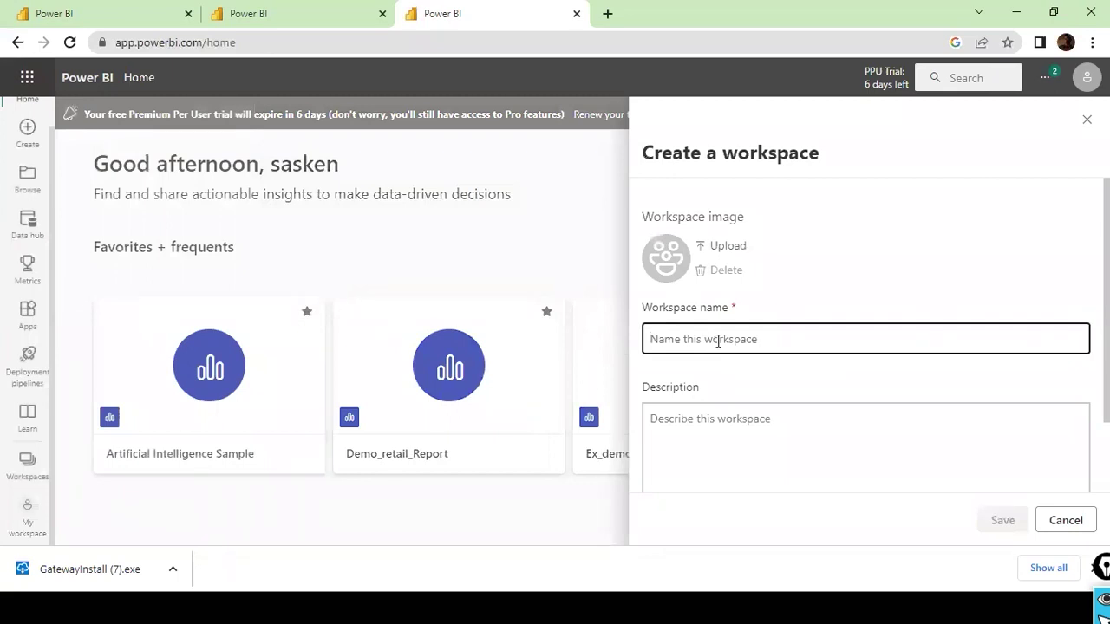
type("Dev_Sand")
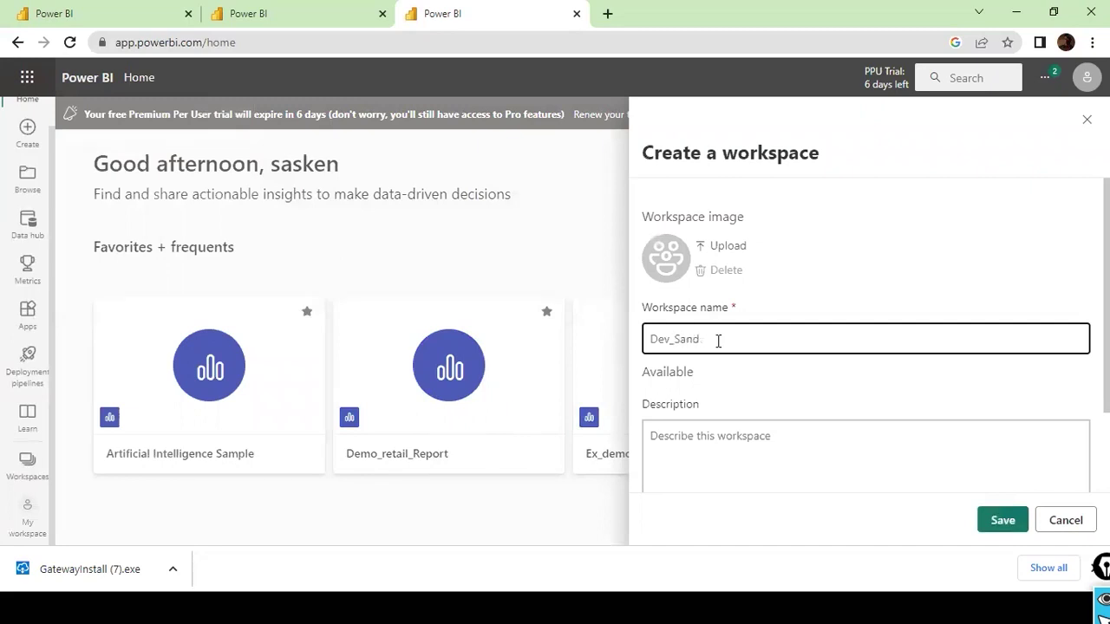
type("box_Dat")
type("iles")
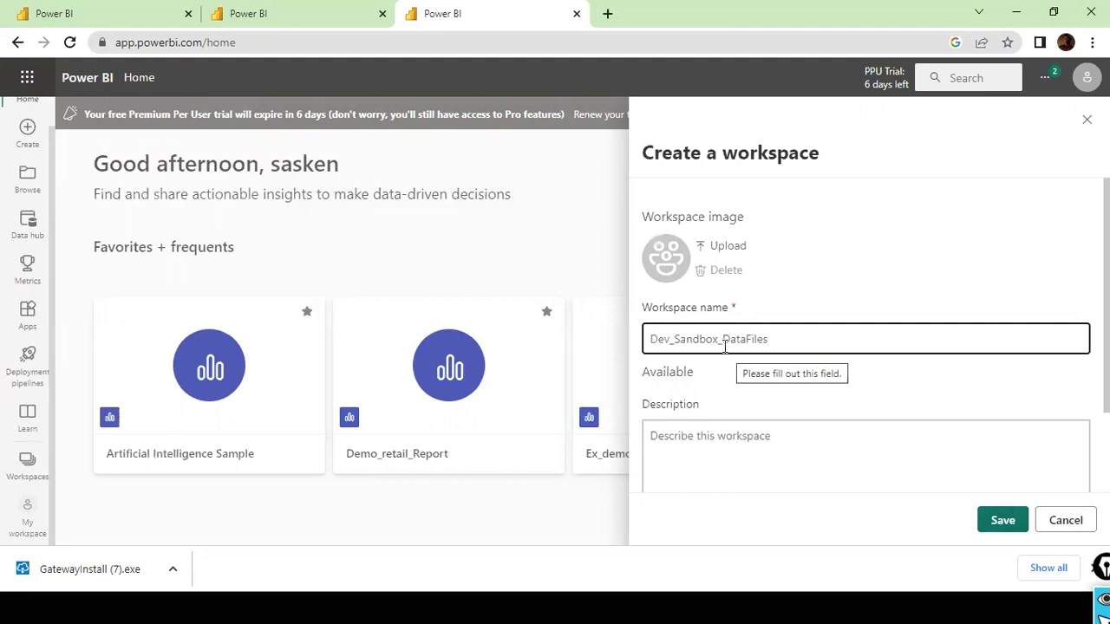
Change the new workspace's name to Dev_Sandbox_Retail Analytics and save the workspace
left_click_drag(723, 339, 1026, 374)
type("Re")
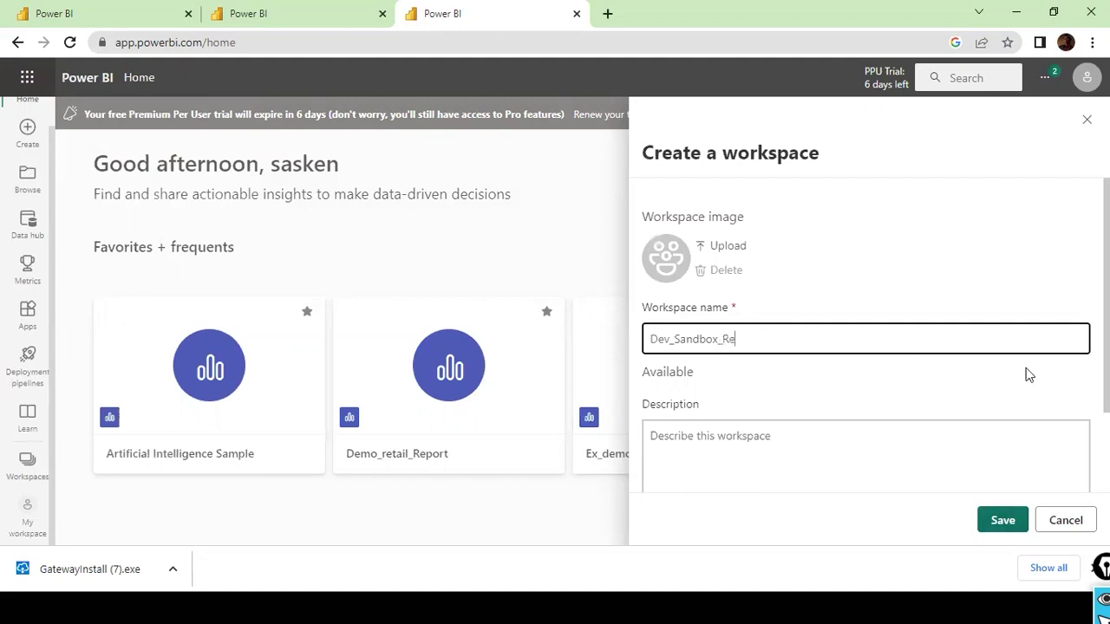
type("tail Analytics")
left_click(694, 339)
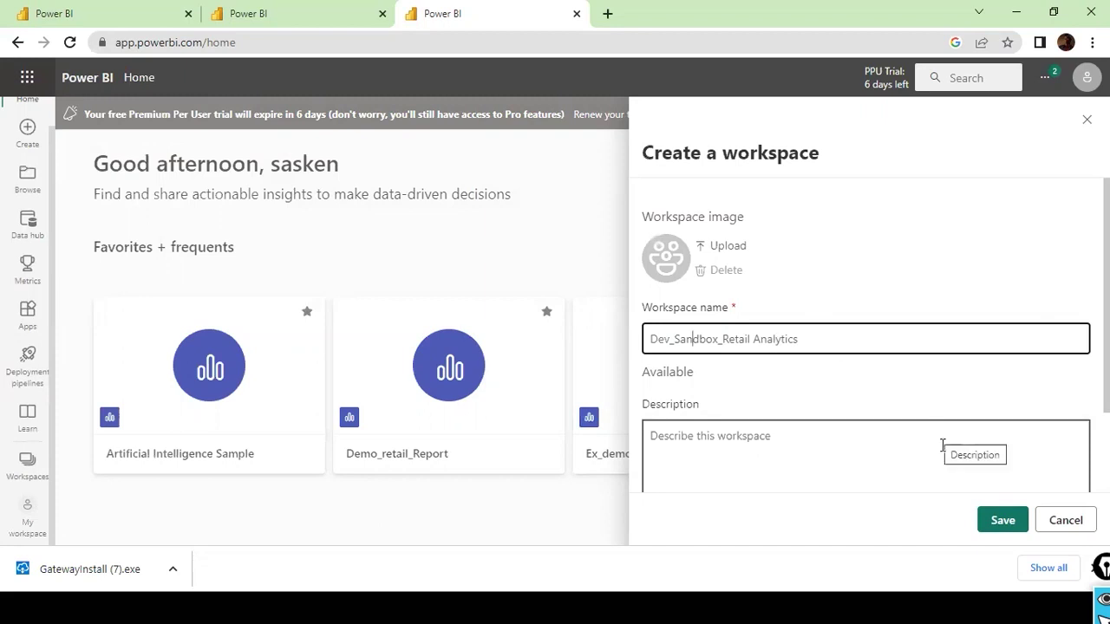
left_click(995, 521)
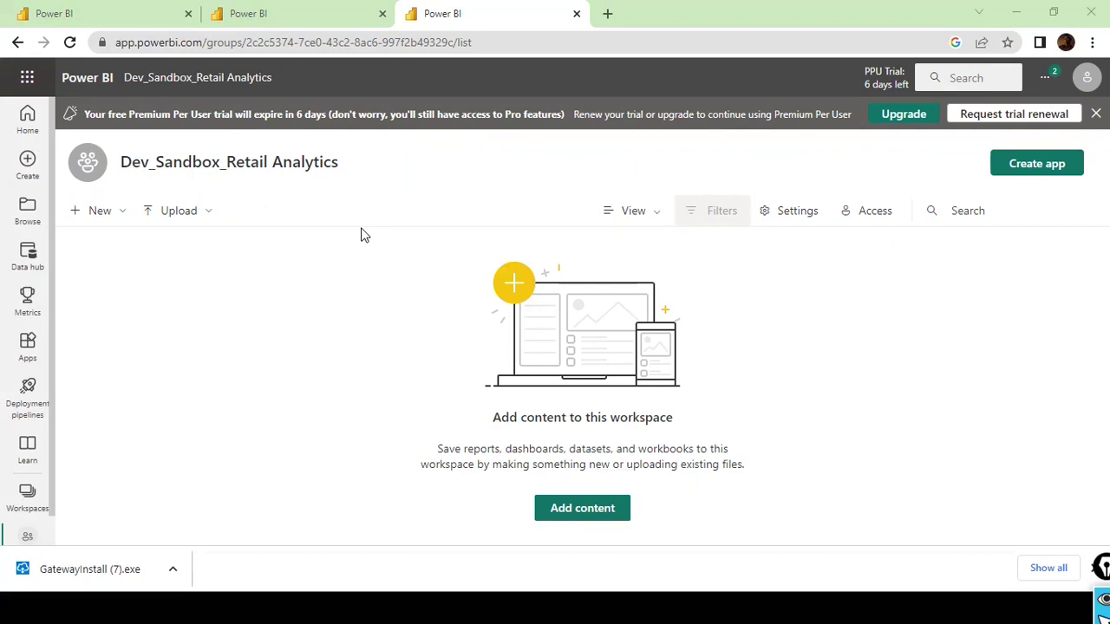
Switch back to the Load_csv_datafile report in Power BI Desktop
key("alt+Tab")
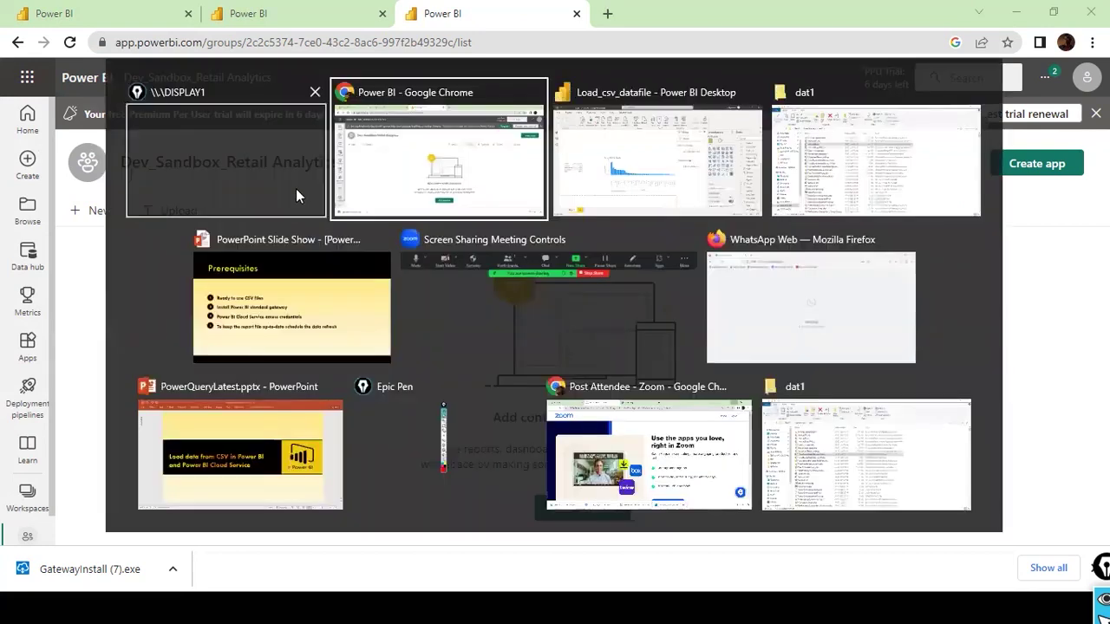
key("alt+Tab")
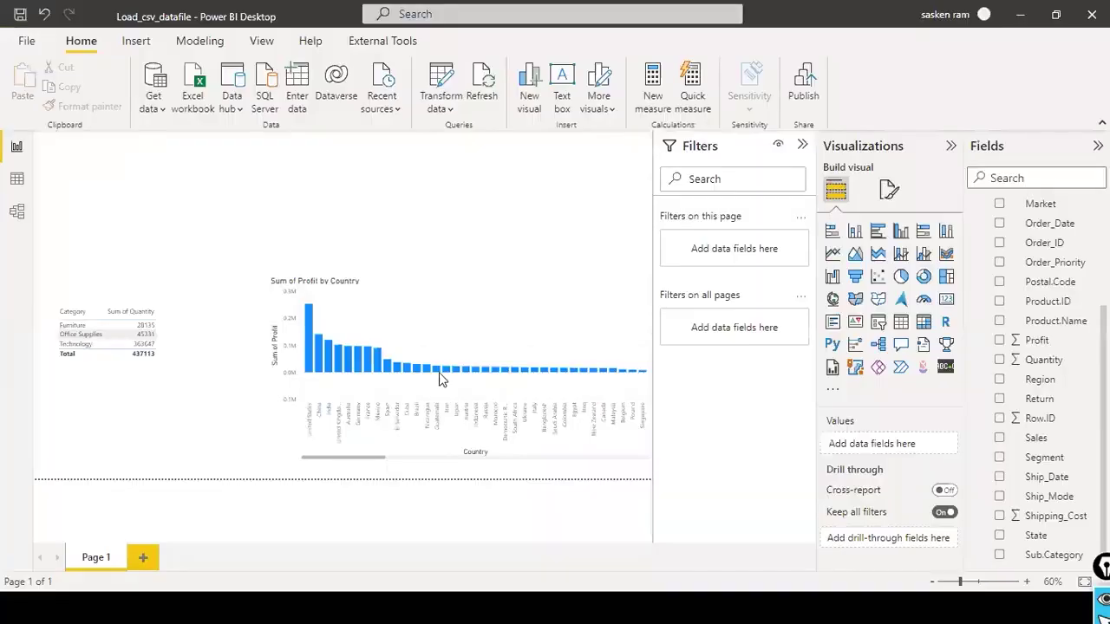
key("alt+Tab")
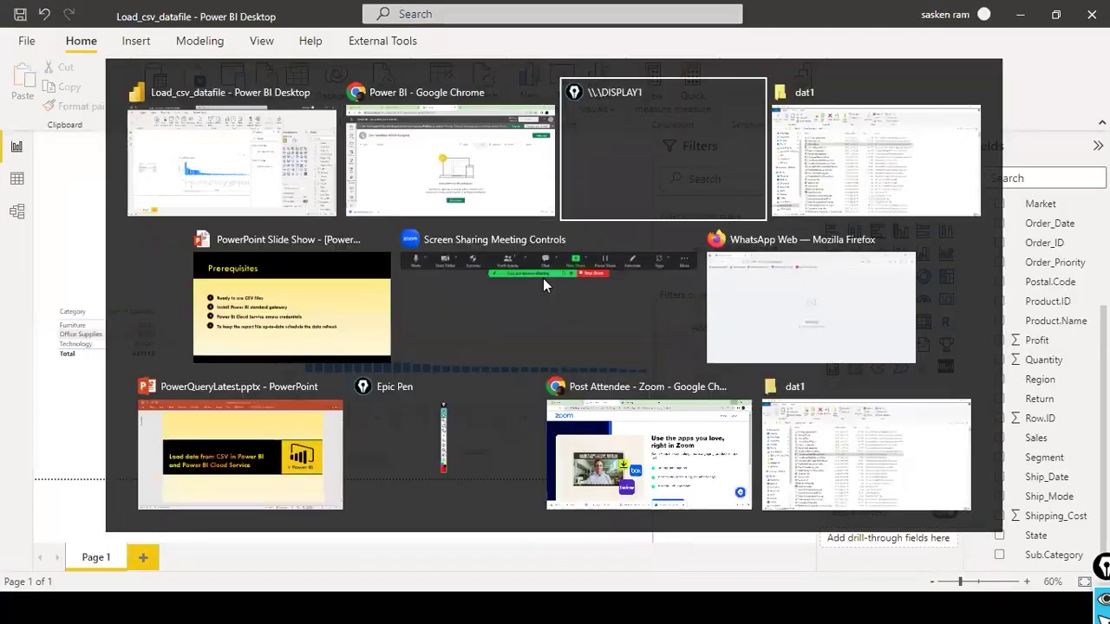
key("alt+shift+Tab")
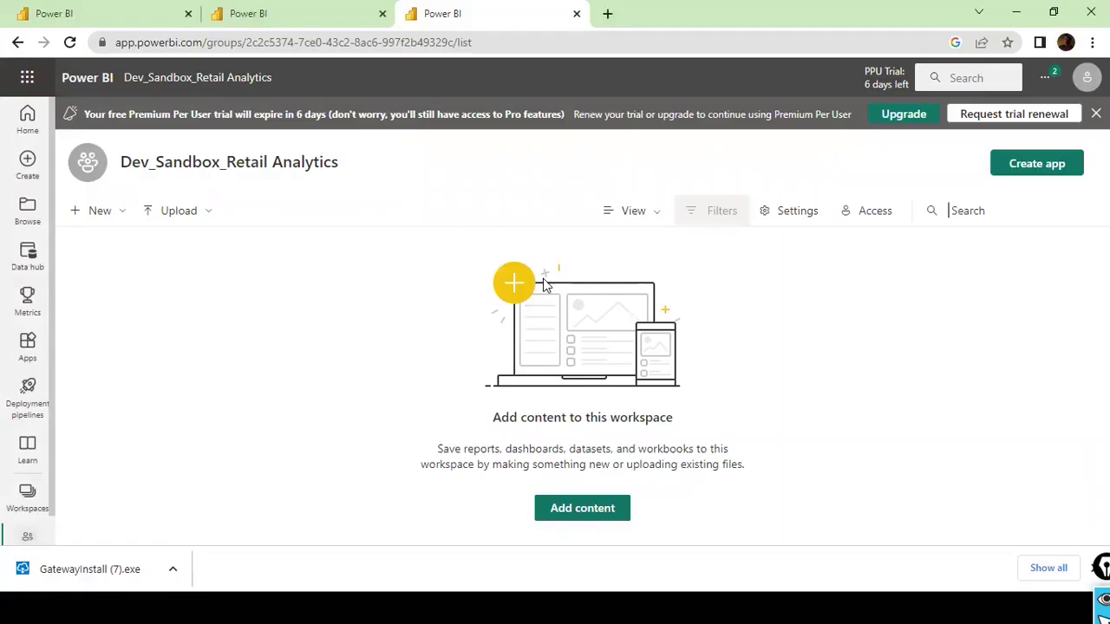
key("alt+Tab")
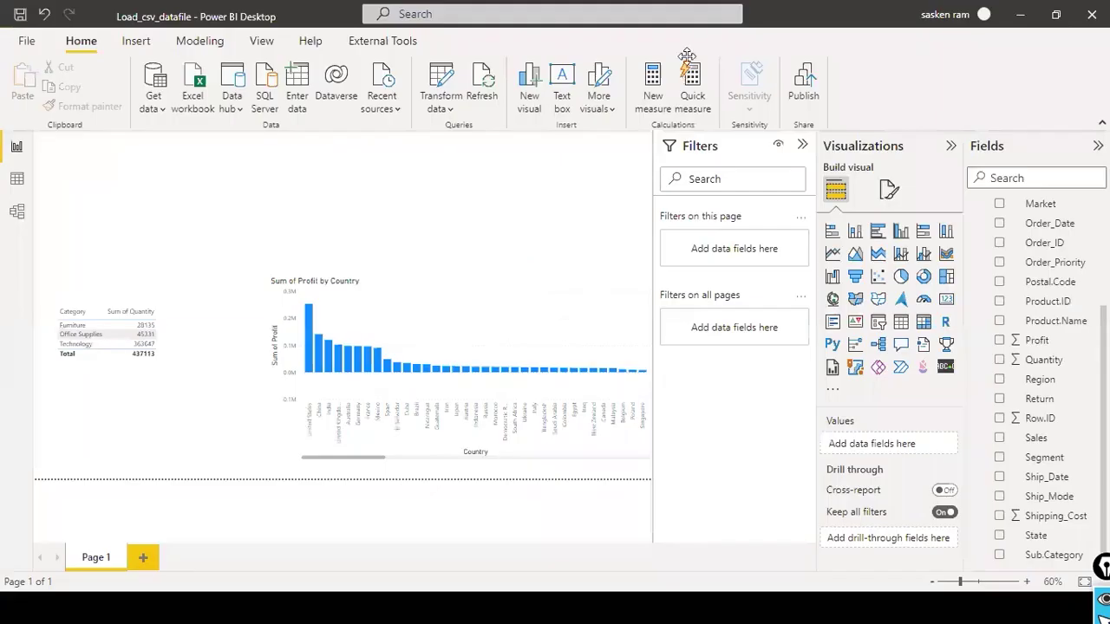
Publish the Load_csv_datafile report to the Dev_Sandbox_Retail Analytics workspace
left_click(802, 95)
left_click(619, 329)
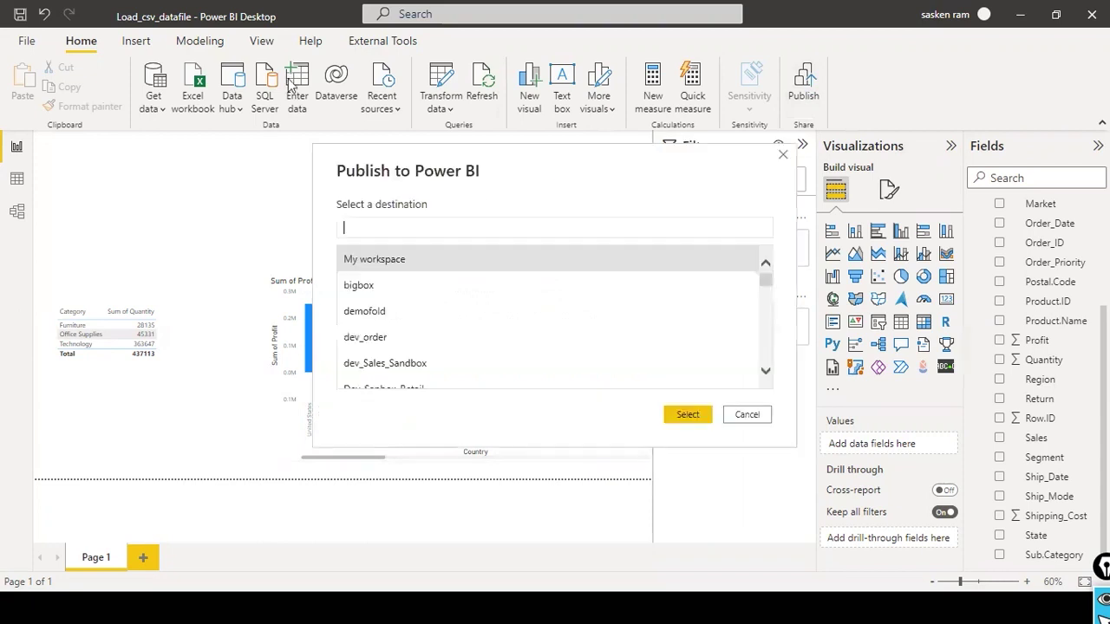
scroll(442, 336, "down", 3)
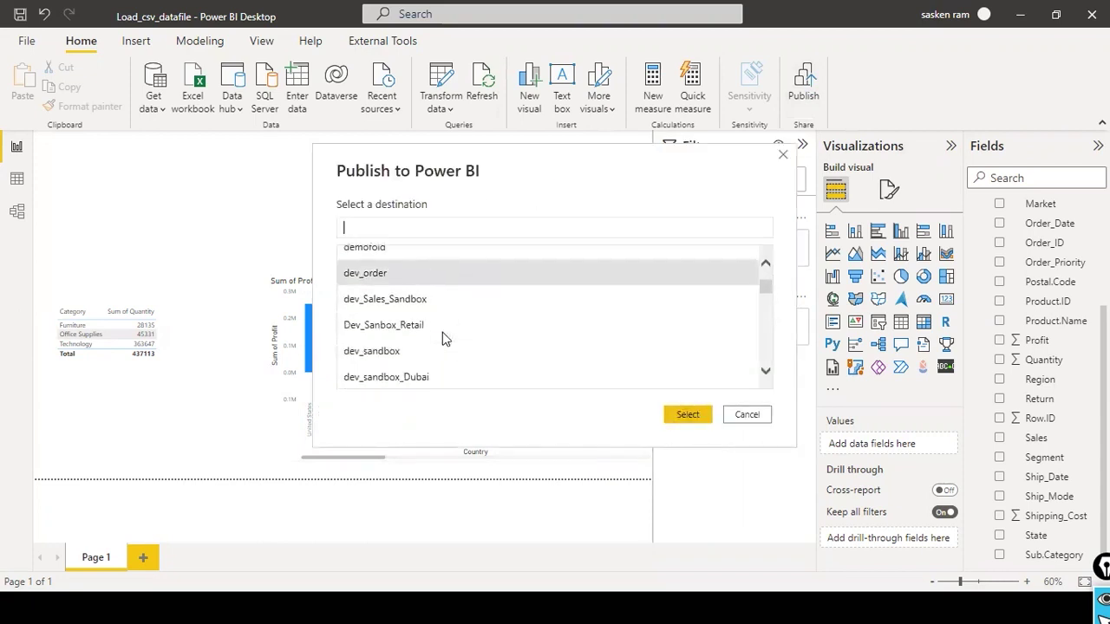
left_click(468, 329)
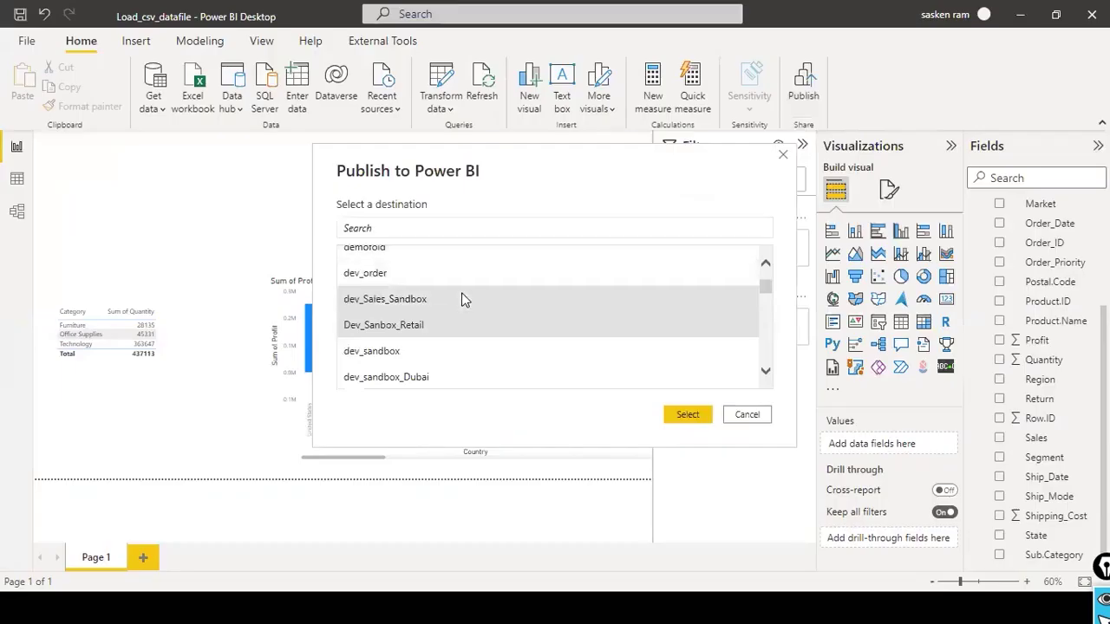
scroll(461, 295, "up", 2)
scroll(471, 293, "down", 3)
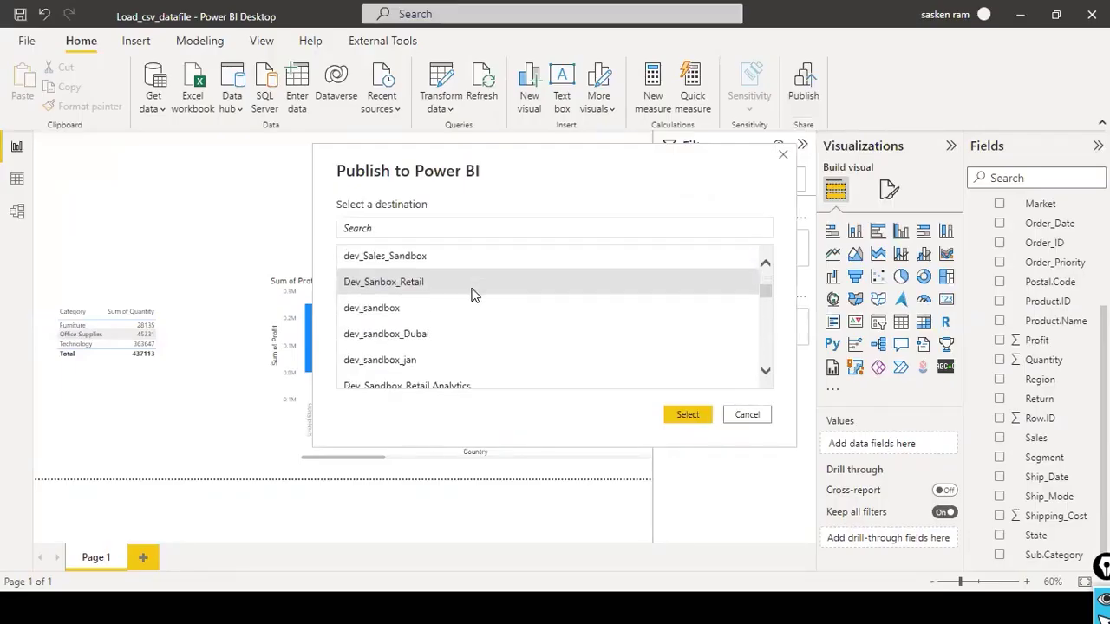
scroll(472, 295, "down", 1)
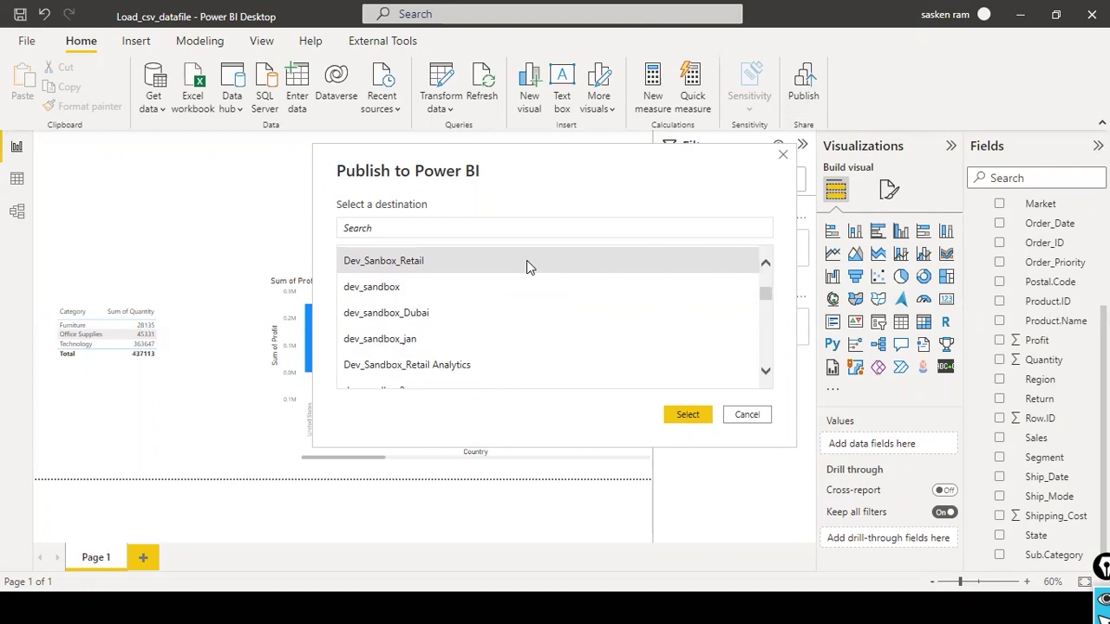
scroll(527, 267, "down", 2)
left_click(441, 306)
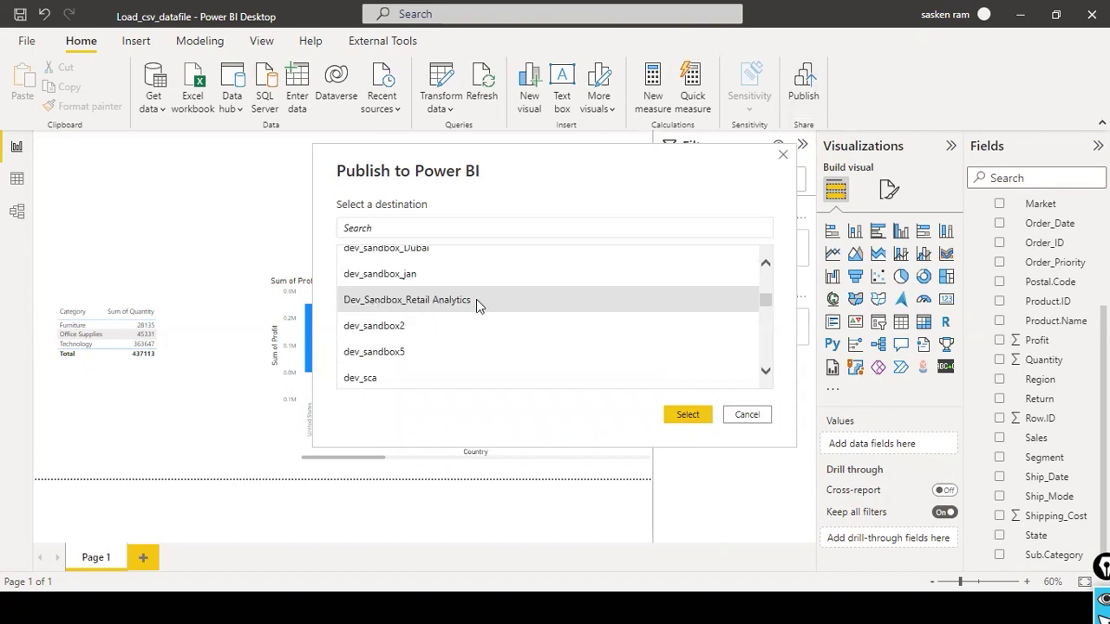
left_click(685, 416)
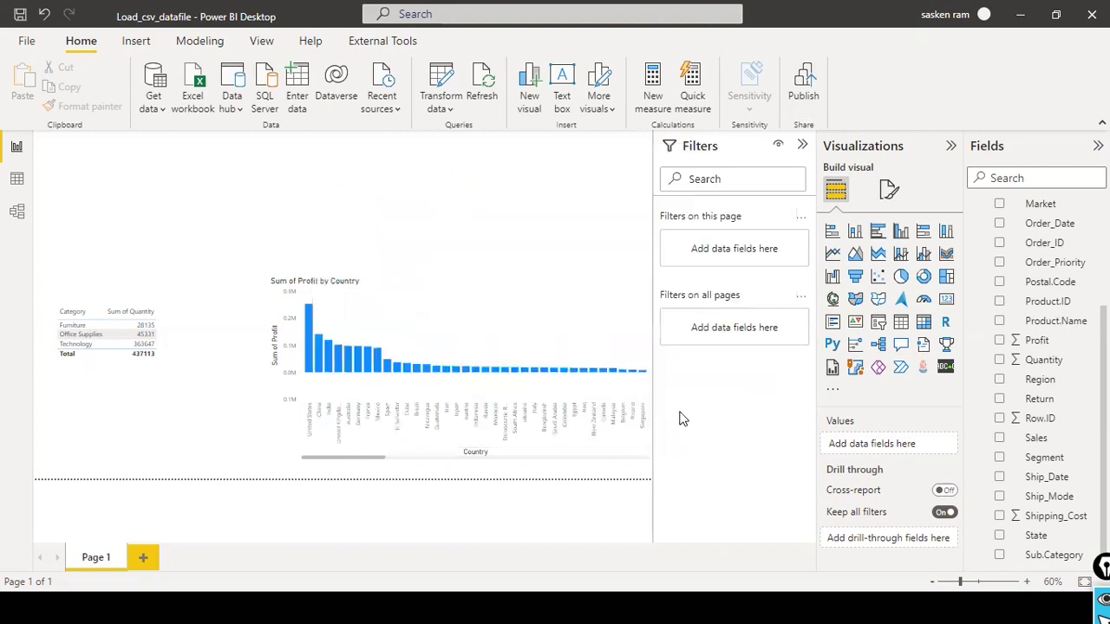
Check the workspace in Chrome for the published content, and dismiss the publishing confirmation in Power BI Desktop
key("alt+Tab")
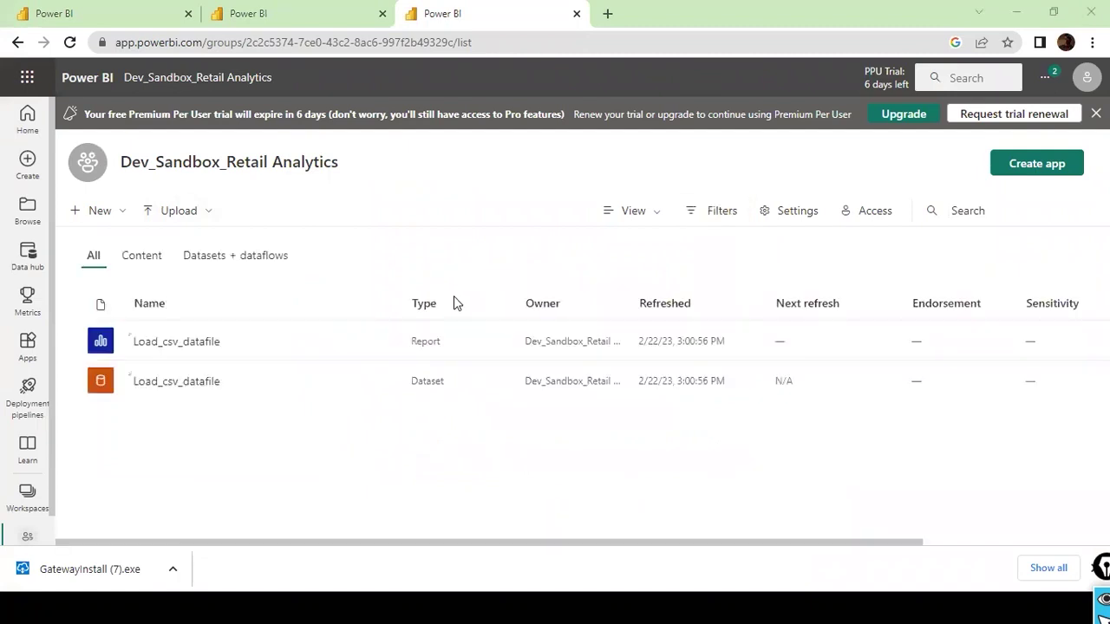
key("alt+Tab")
key("Tab")
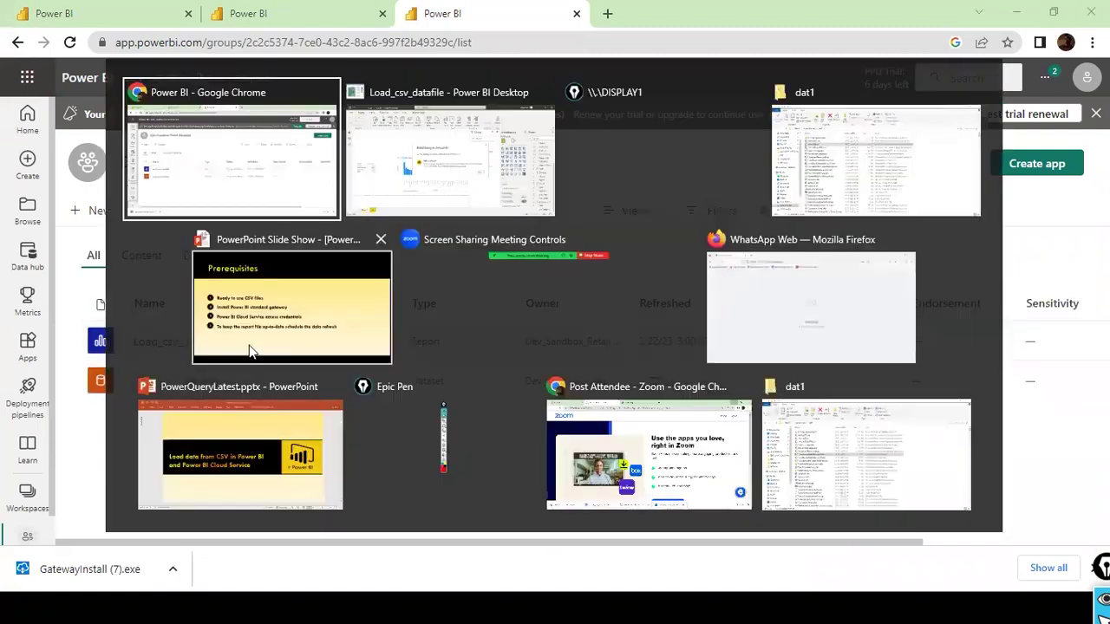
key("alt+Tab")
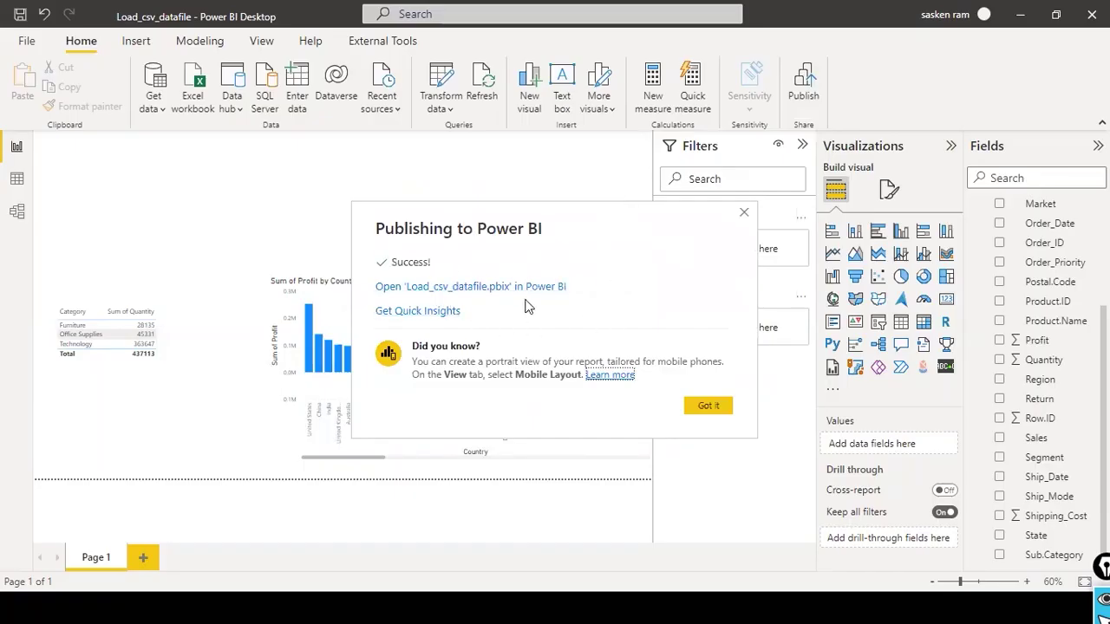
key("alt+Tab")
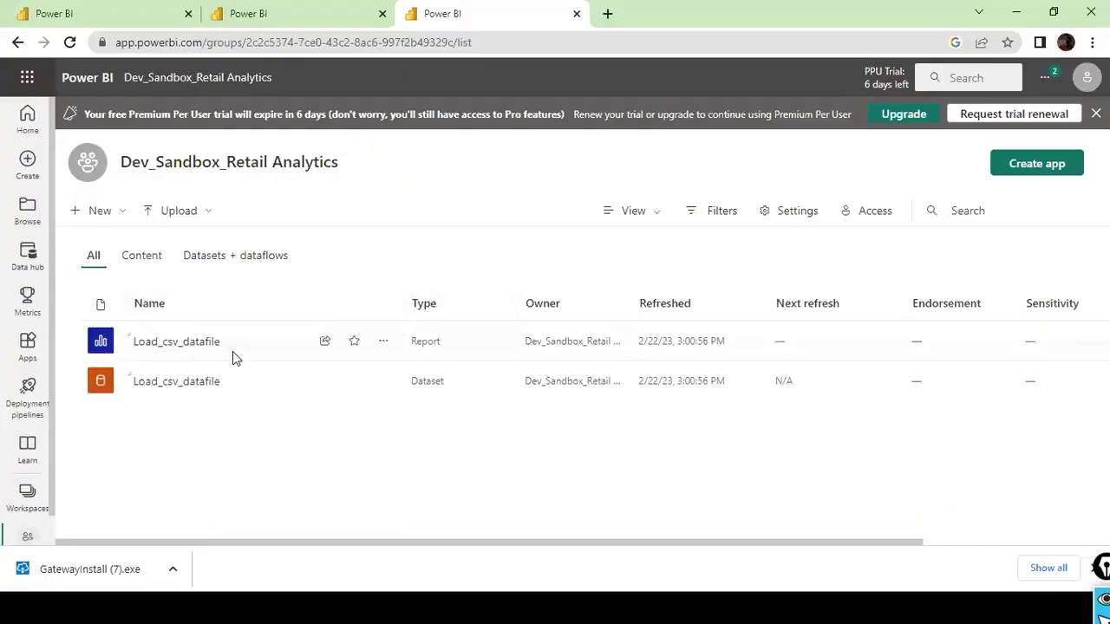
key("alt+Tab")
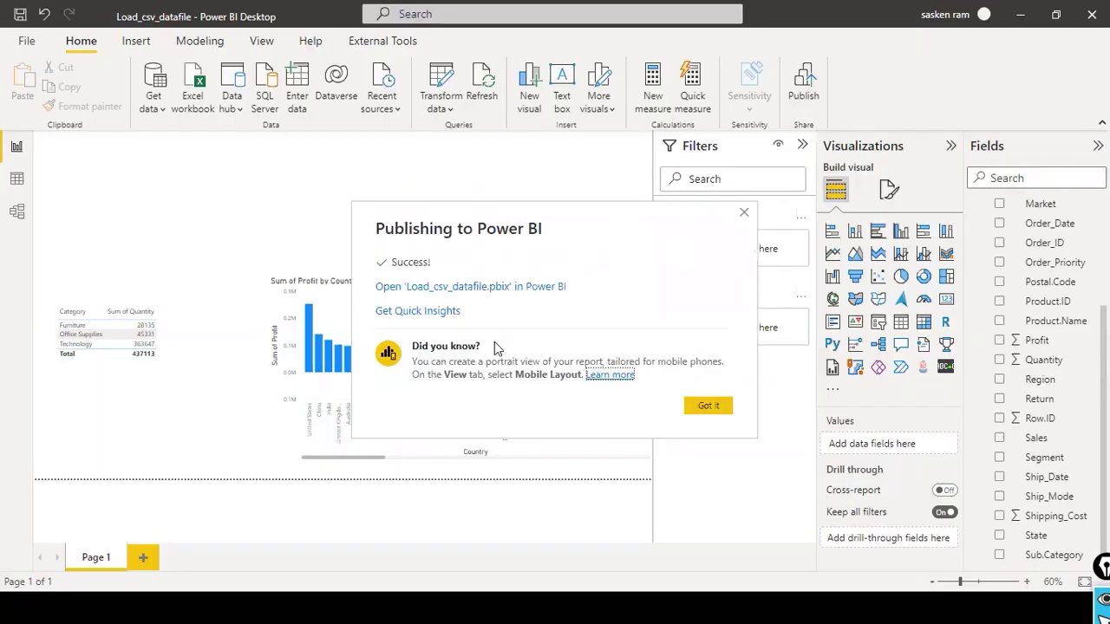
left_click(716, 413)
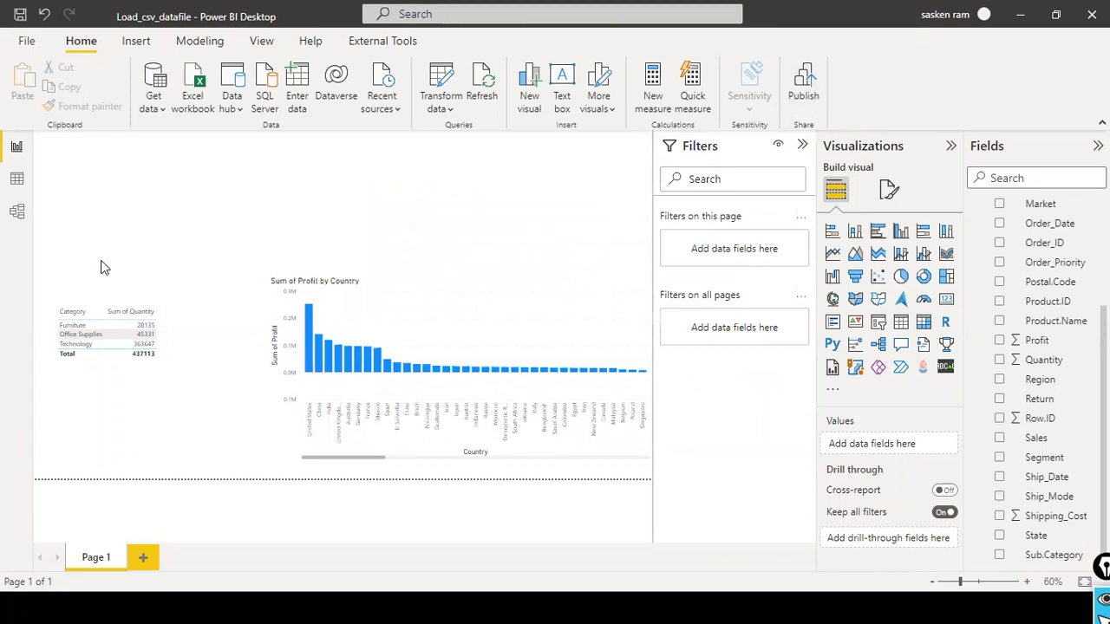
Review the Load_csv_datafile report and dataset entries in the Chrome workspace, and return to Power BI Desktop
key("alt+Tab")
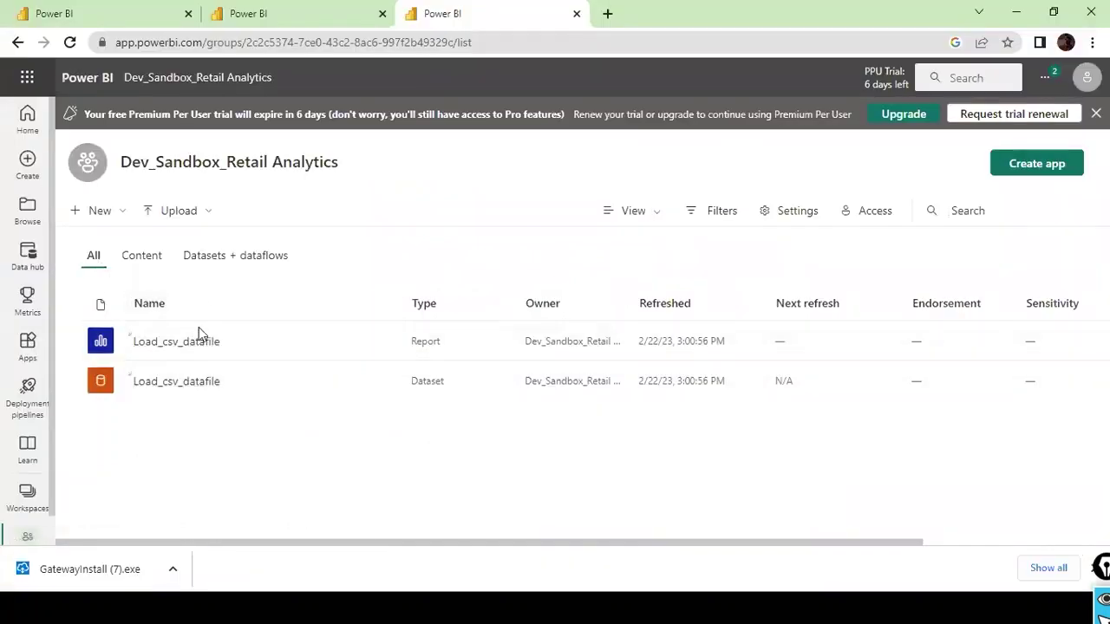
key("alt+Tab")
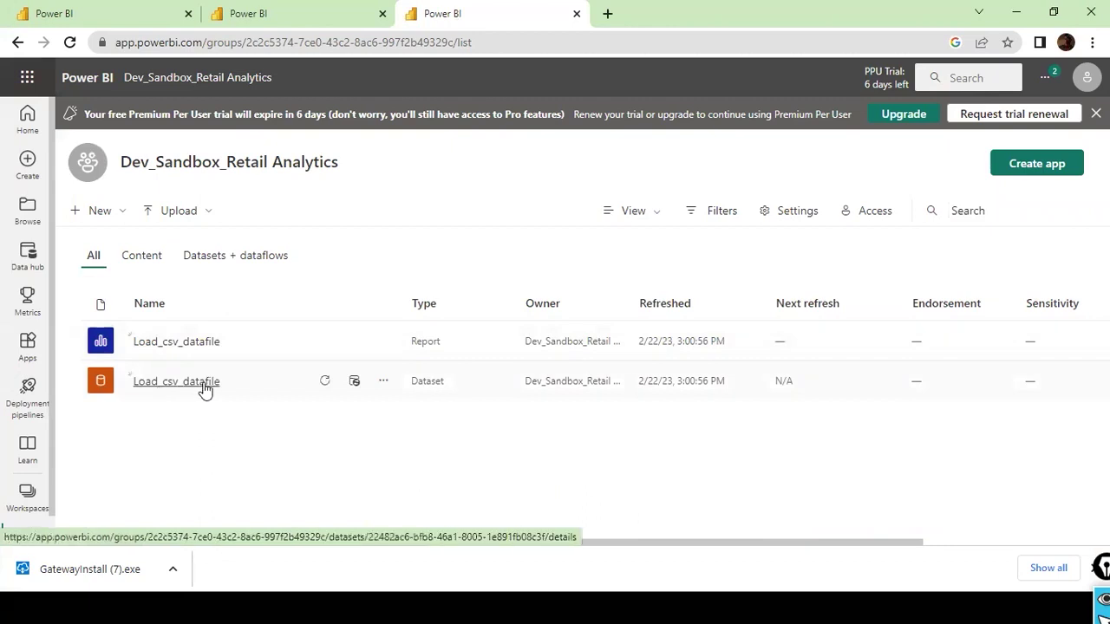
key("alt+Tab")
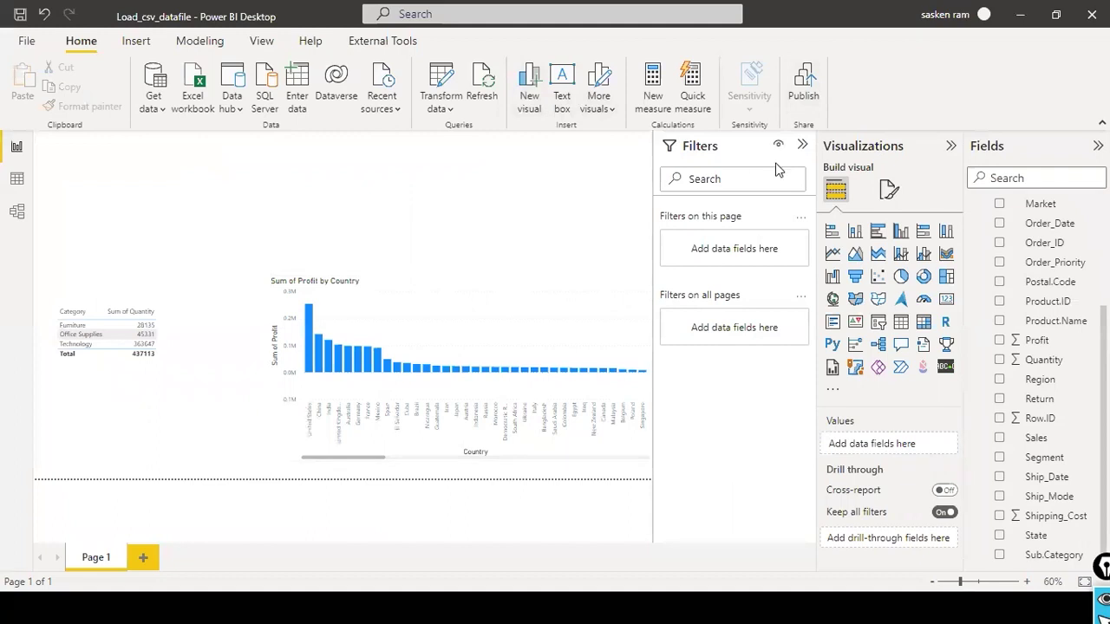
key("alt+Tab")
key("Tab")
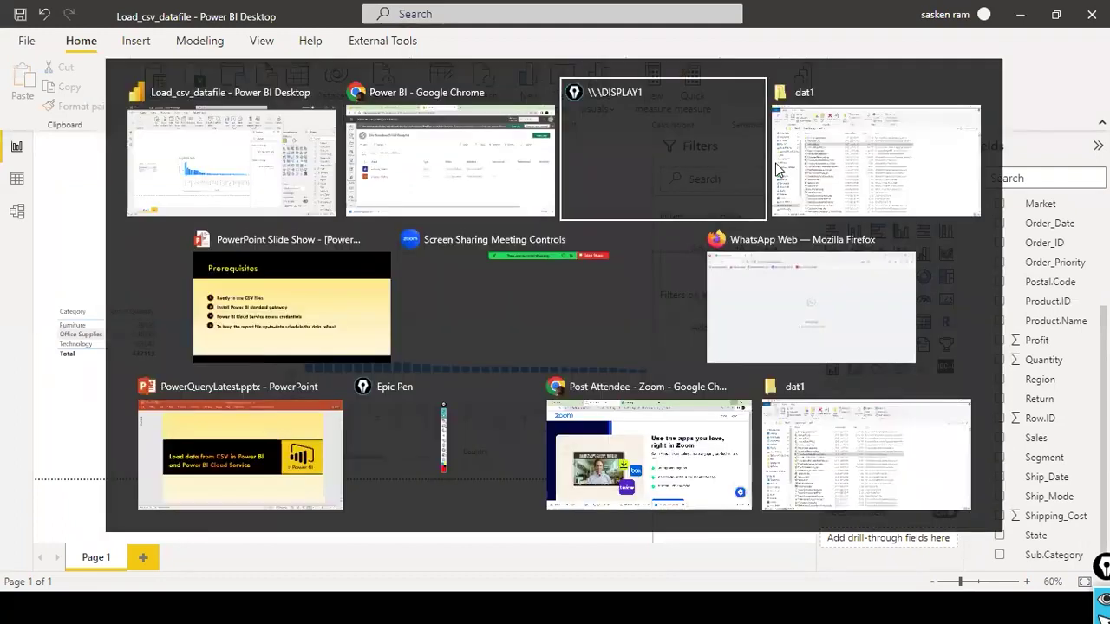
key("Escape")
Search Windows for "data" and launch the On-premises data gateway app
key("super")
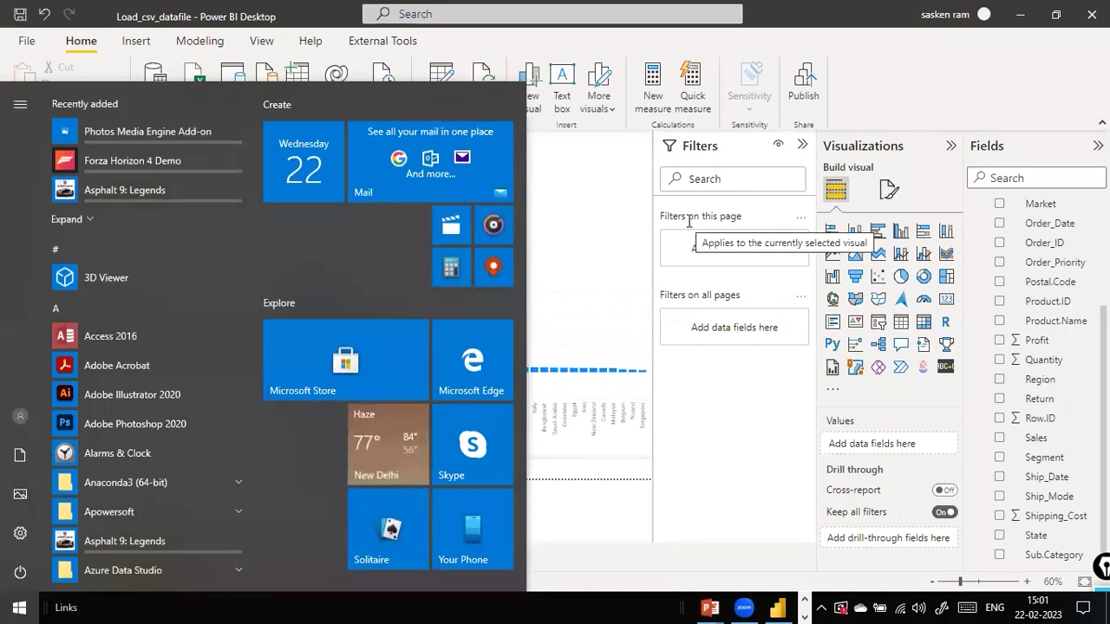
type("data")
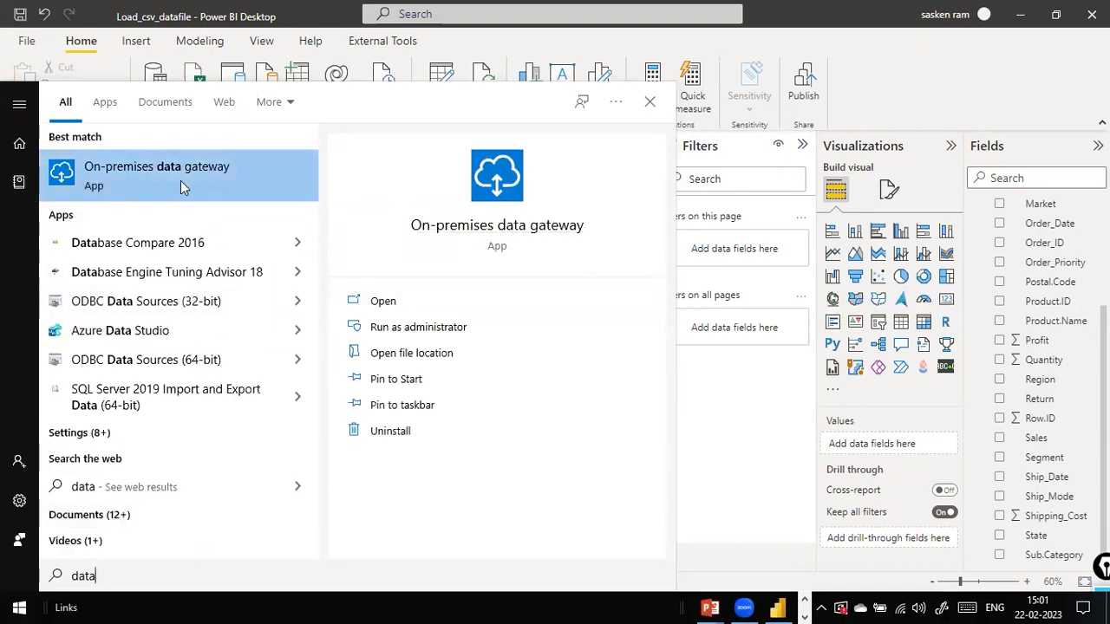
left_click(387, 311)
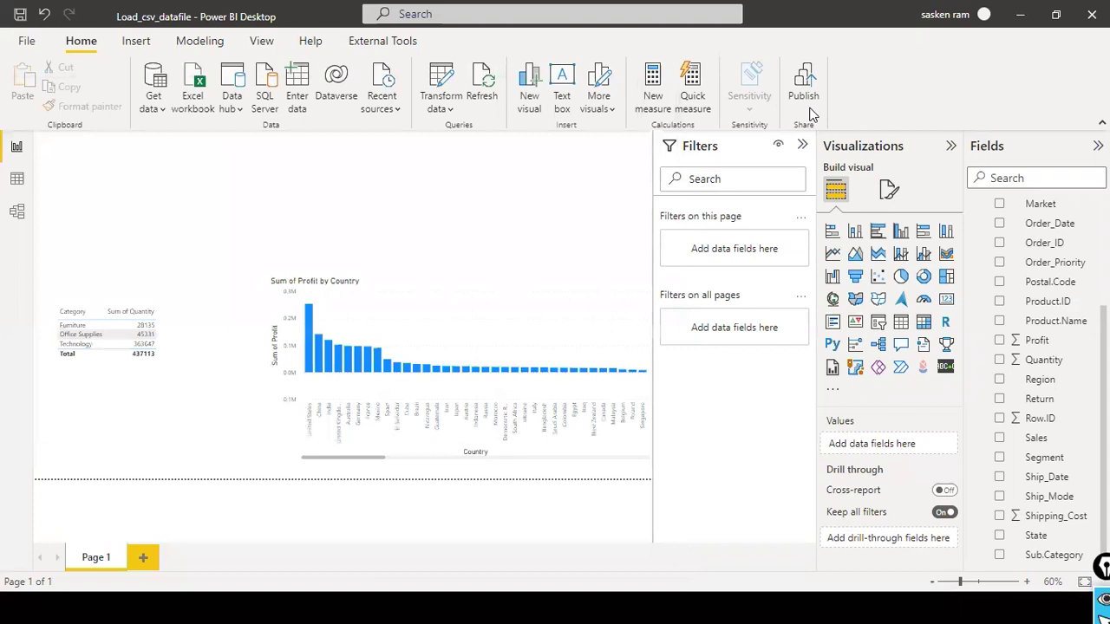
key("alt+Tab")
key("alt+Tab")
key("alt+Tab")
key("alt+Tab")
key("alt+Tab")
key("alt+Tab")
key("alt+Tab")
key("alt+Tab")
key("alt+Tab")
key("alt+Tab")
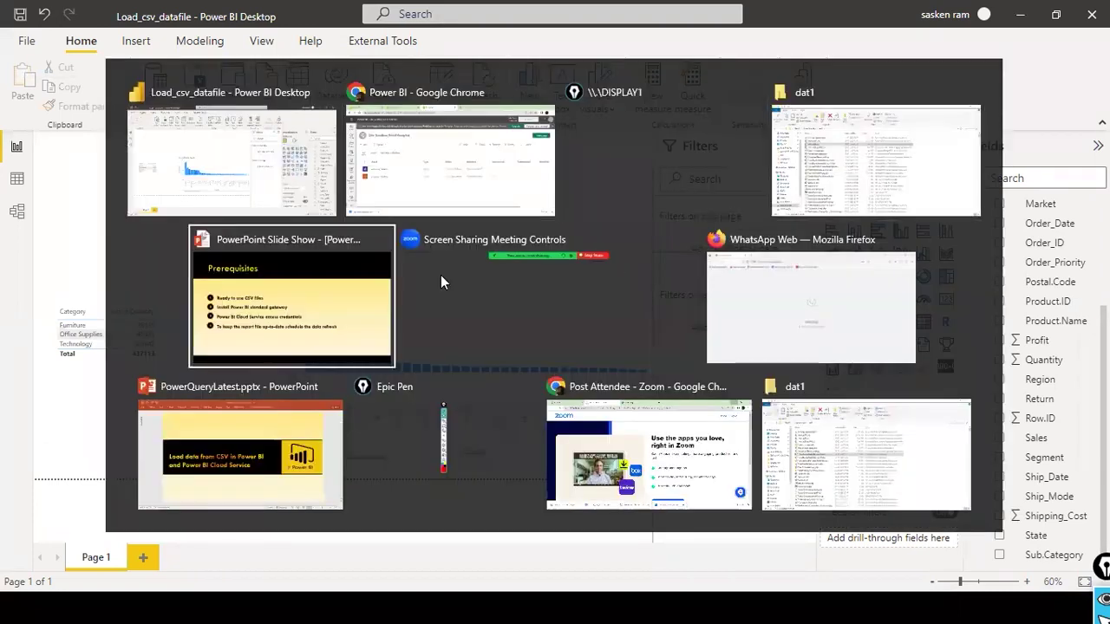
key("alt+Tab")
key("alt+Tab")
key("alt+Tab")
key("alt+Tab")
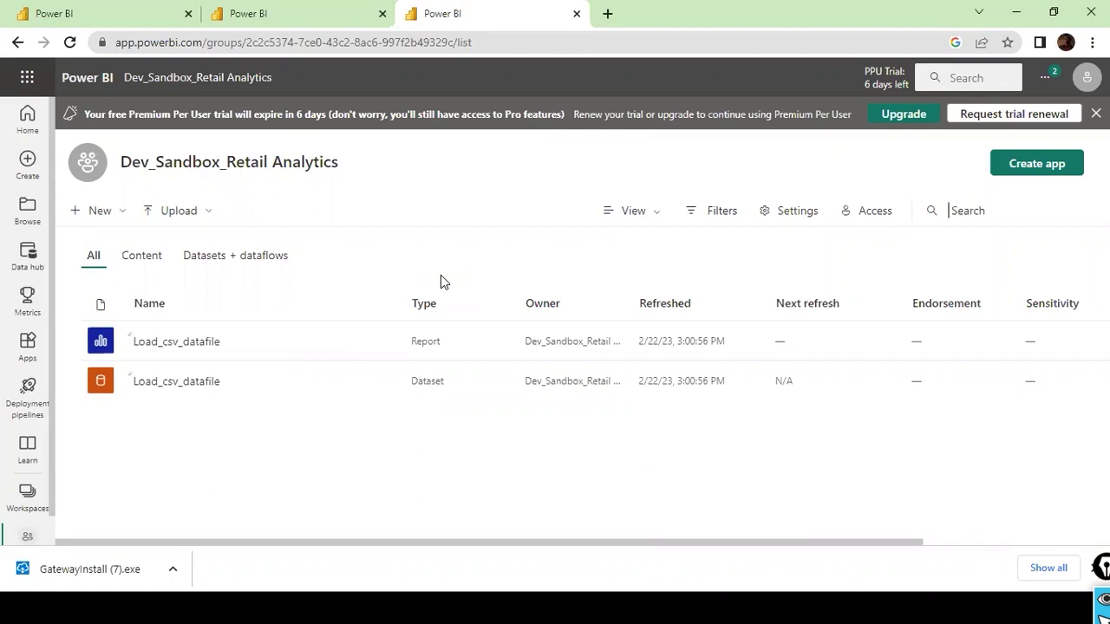
key("alt+Tab")
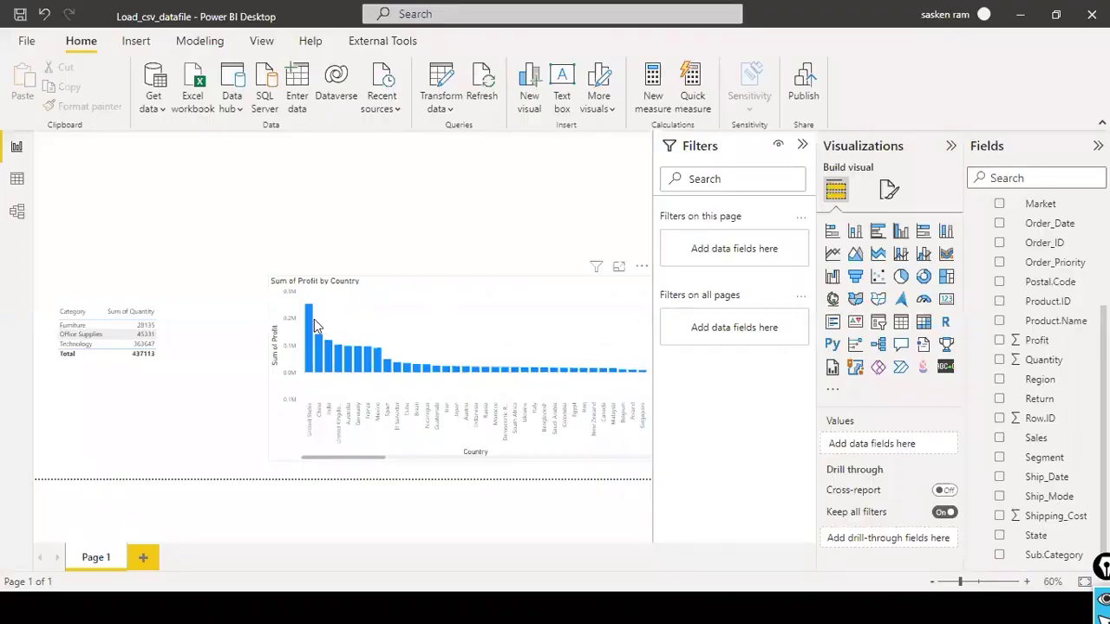
key("alt+Tab")
key("alt+shift+Tab")
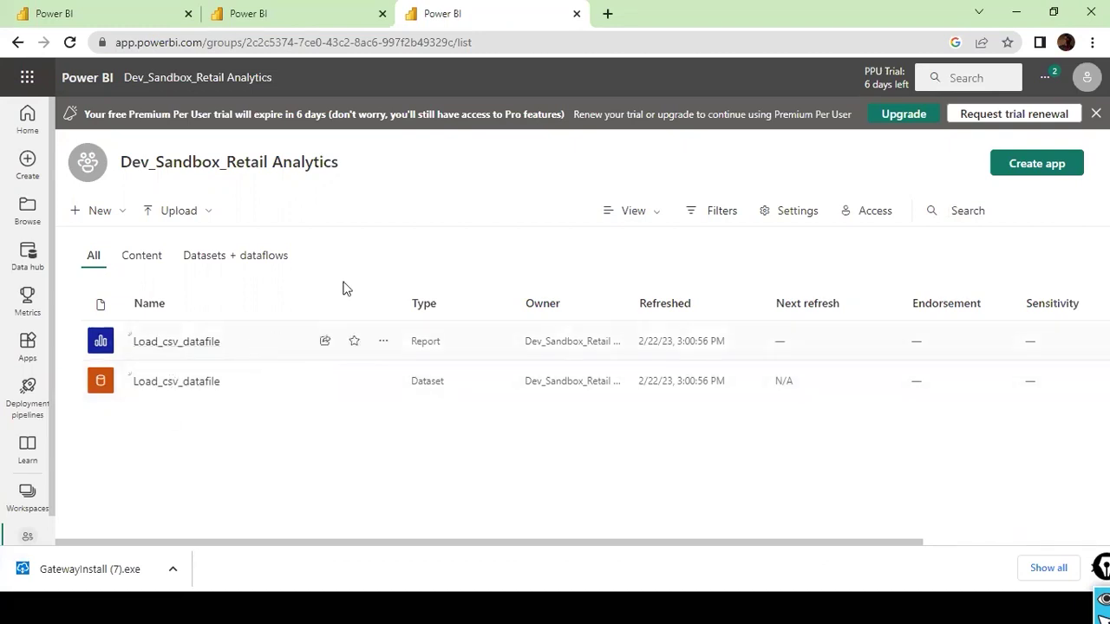
key("alt+Tab")
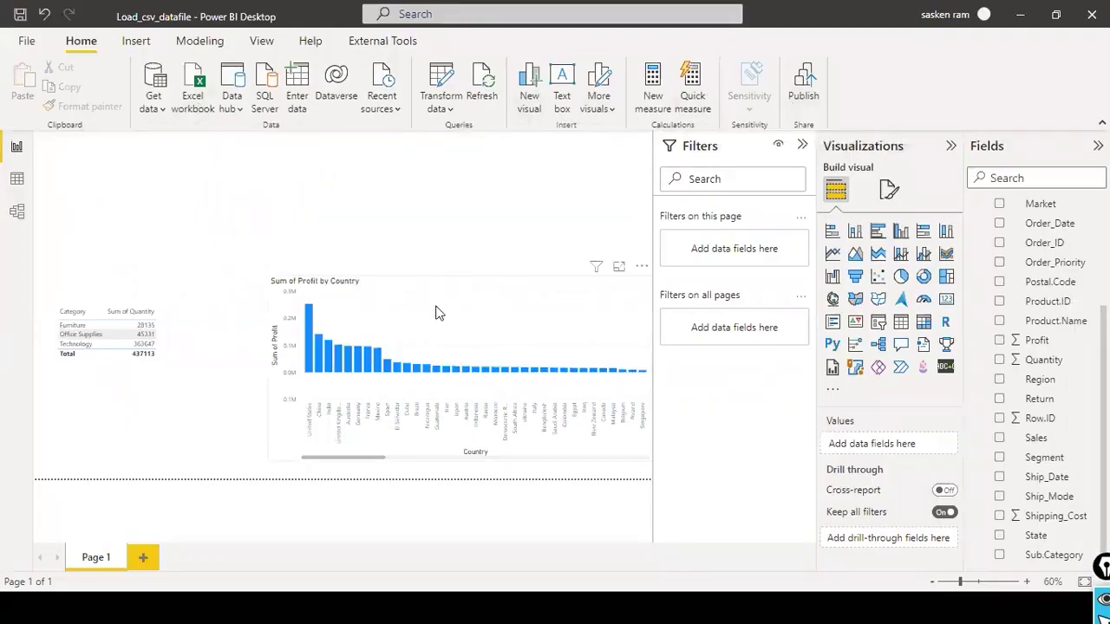
key("alt+Tab")
key("alt+Tab")
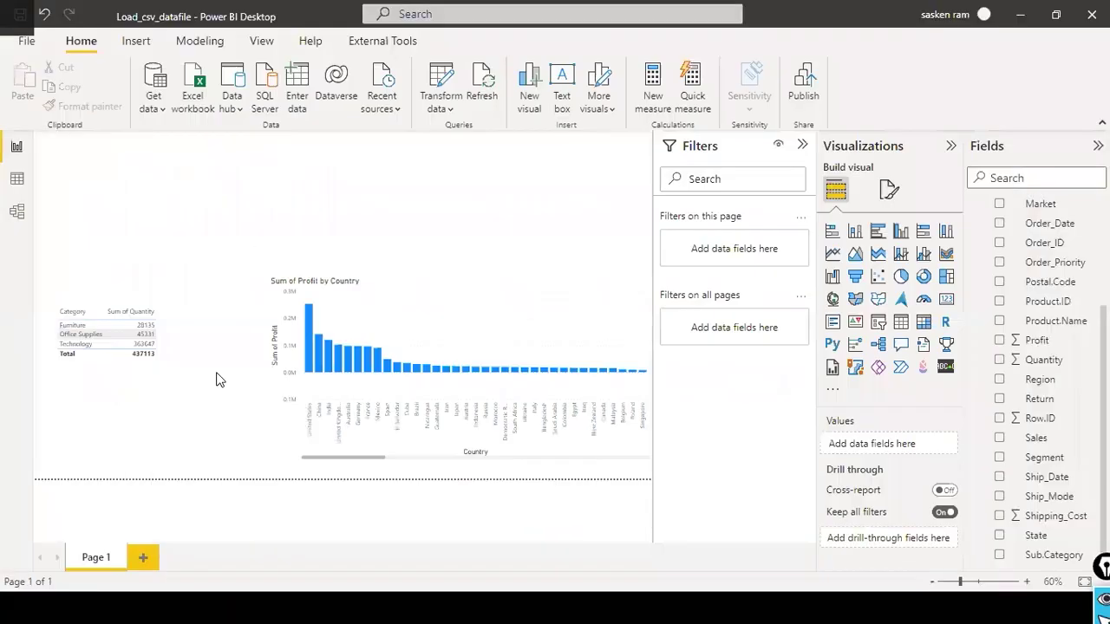
Switch to the workspace in Chrome, check the status page of the On-premises data gateway window, and close that window
key("alt+Tab")
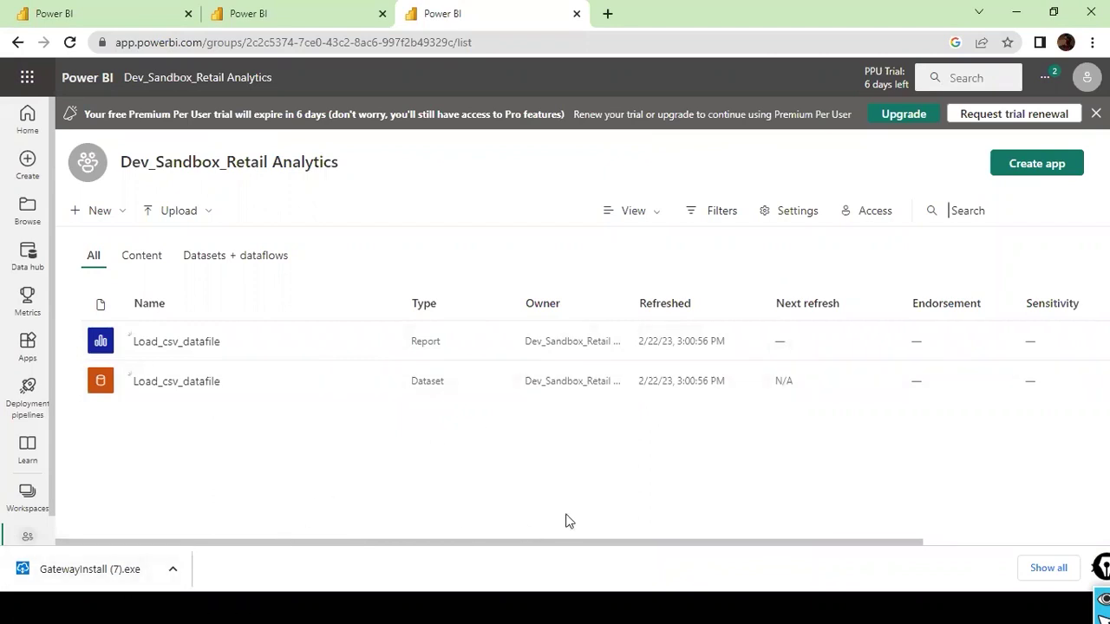
key("alt+Tab")
key("alt+Tab")
key("alt+Tab")
key("alt+Tab")
key("alt+Tab")
key("alt+Tab")
key("alt+Tab")
key("alt+Tab")
key("alt+Tab")
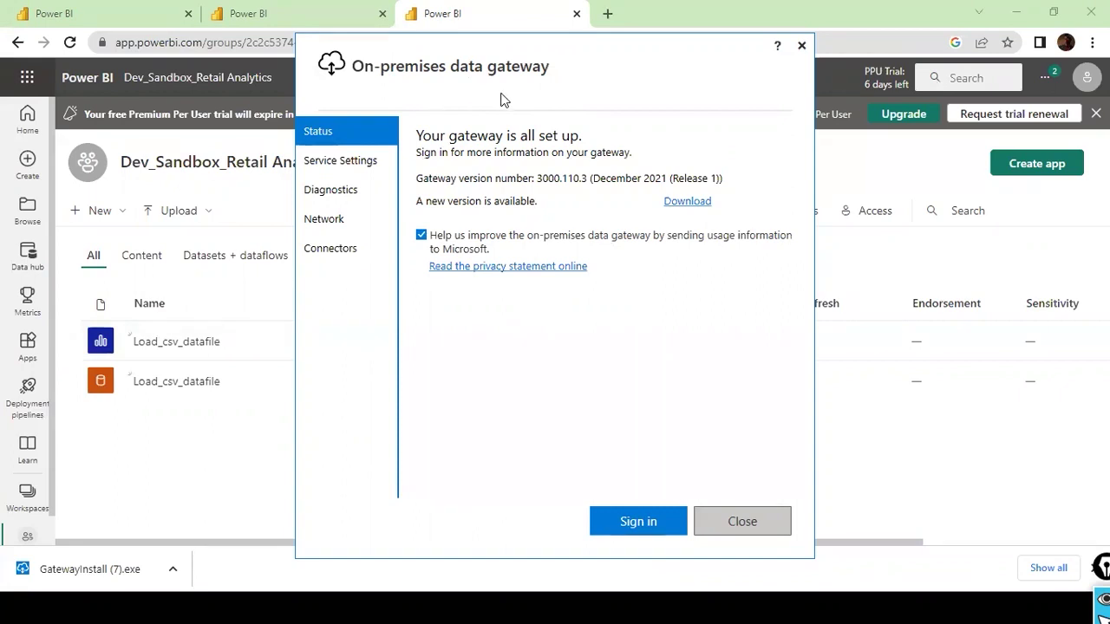
left_click(780, 518)
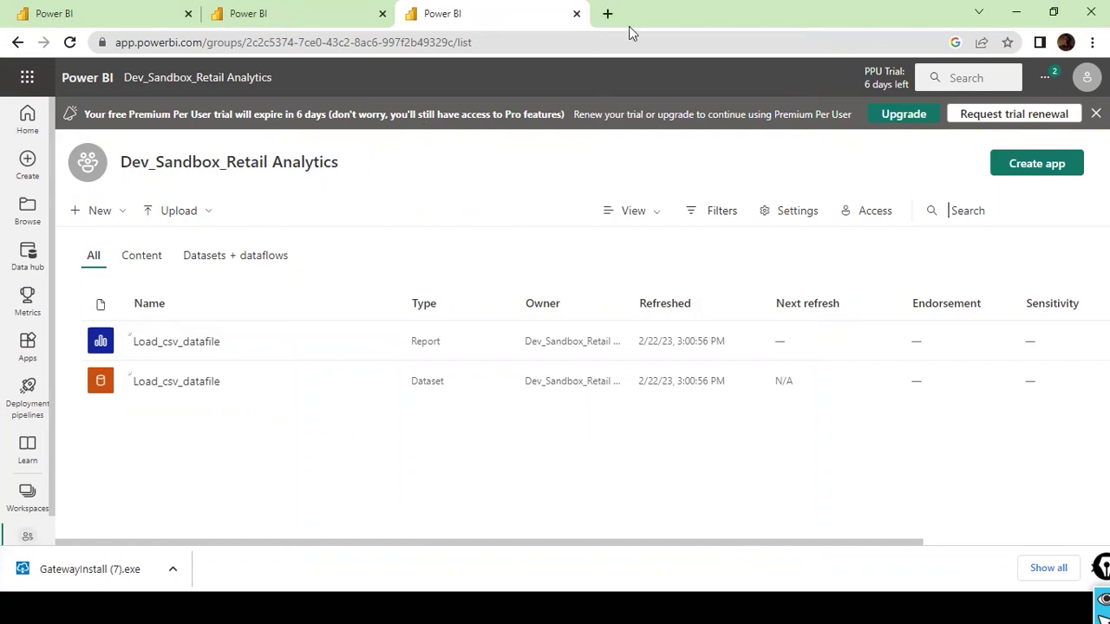
left_click(605, 14)
type("www.google.com")
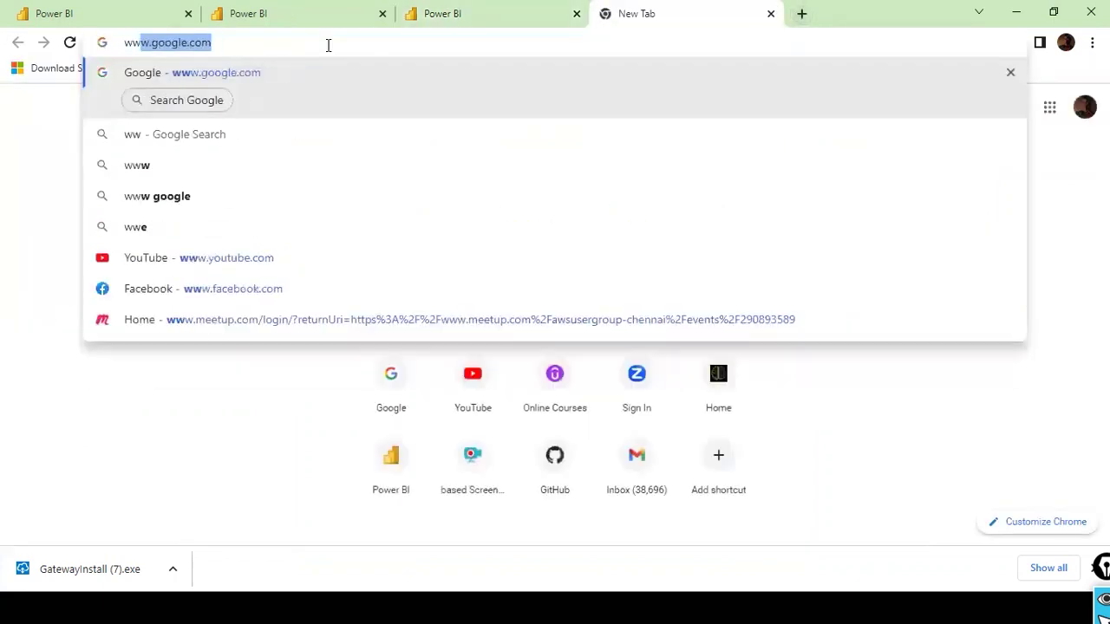
key("Return")
type("download")
key("Down")
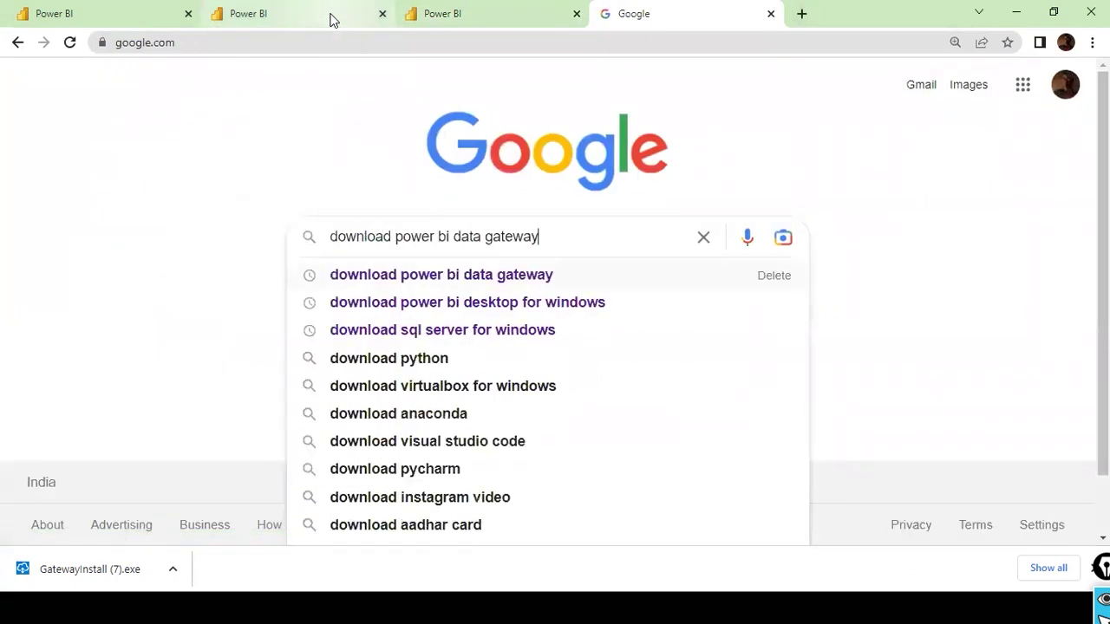
key("Return")
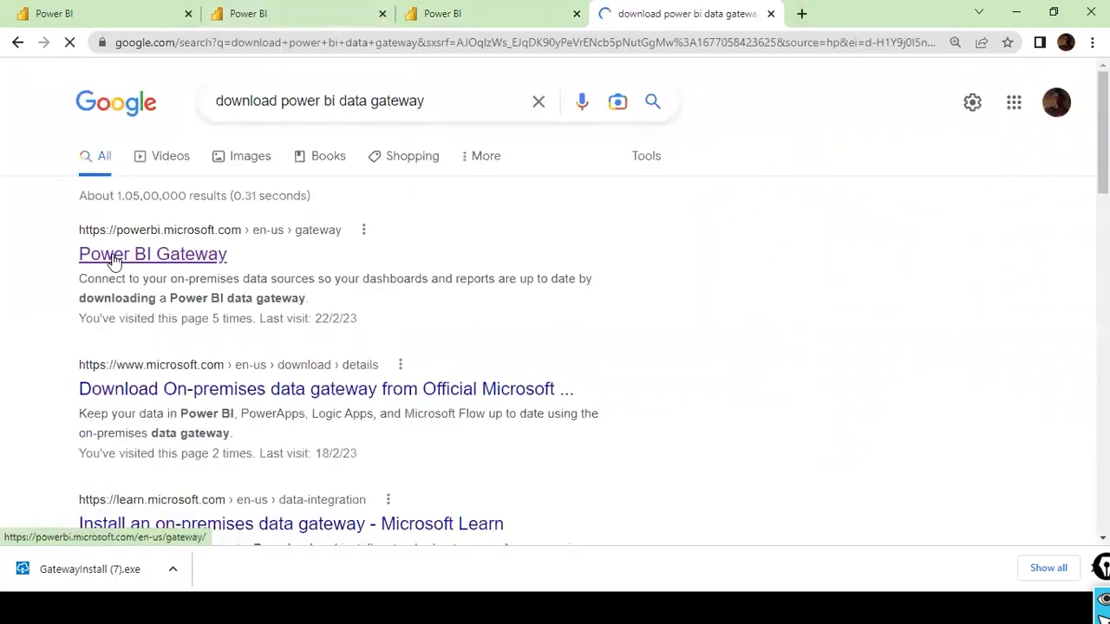
Open the Power BI Gateway page from the search results and download the standard mode gateway installer
left_click(223, 253)
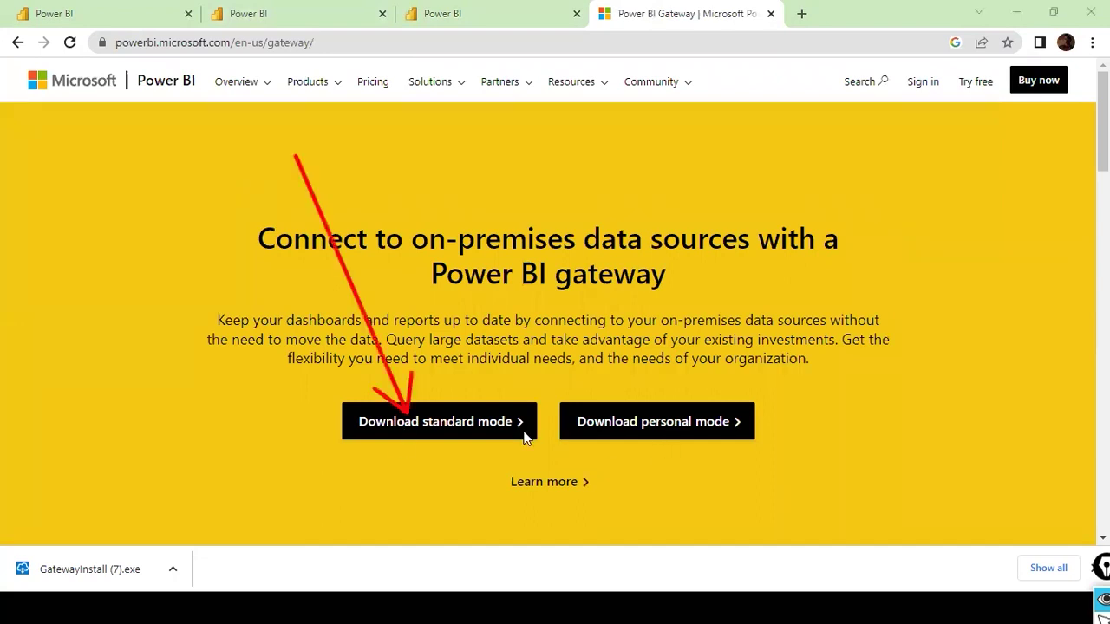
left_click(462, 424)
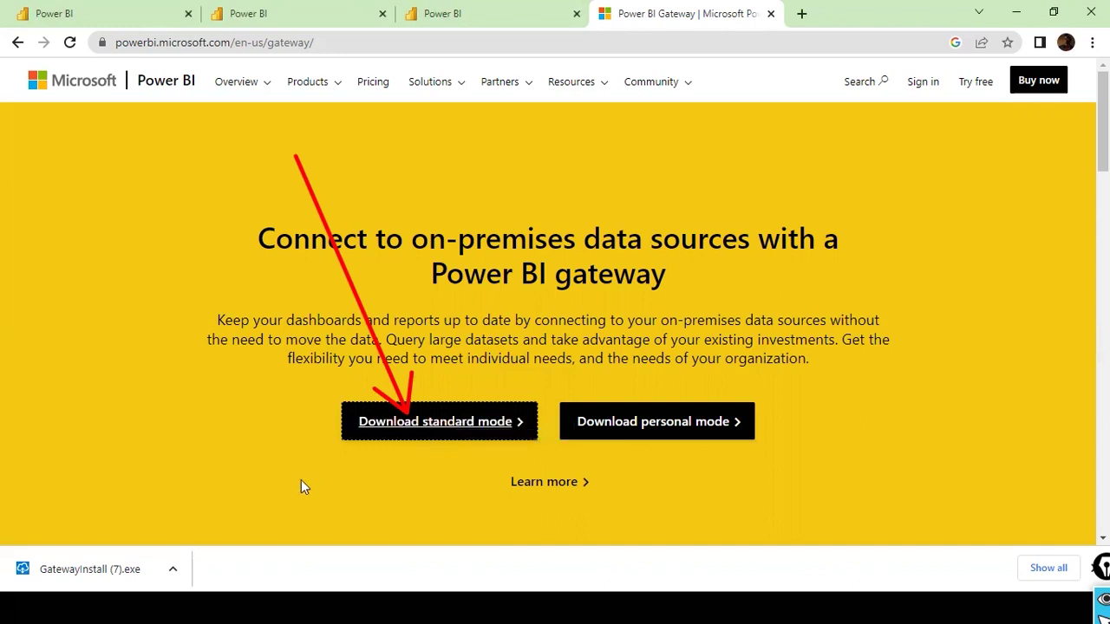
Run GatewayInstall (7).exe, accept the terms of use, and close the On-premises data gateway update window without updating
left_click(90, 569)
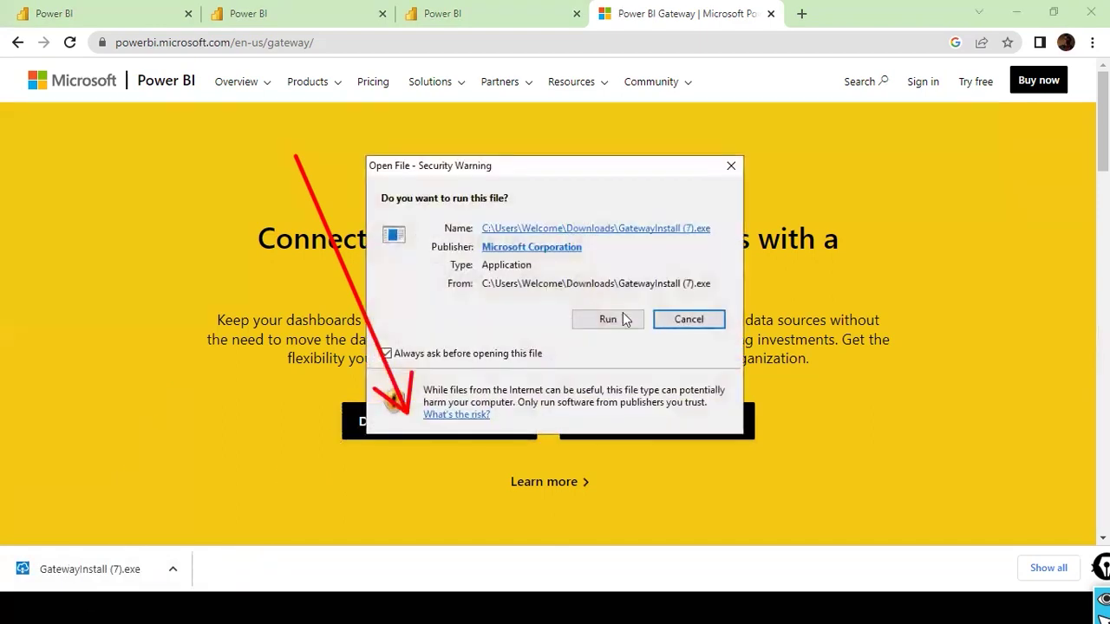
left_click(624, 319)
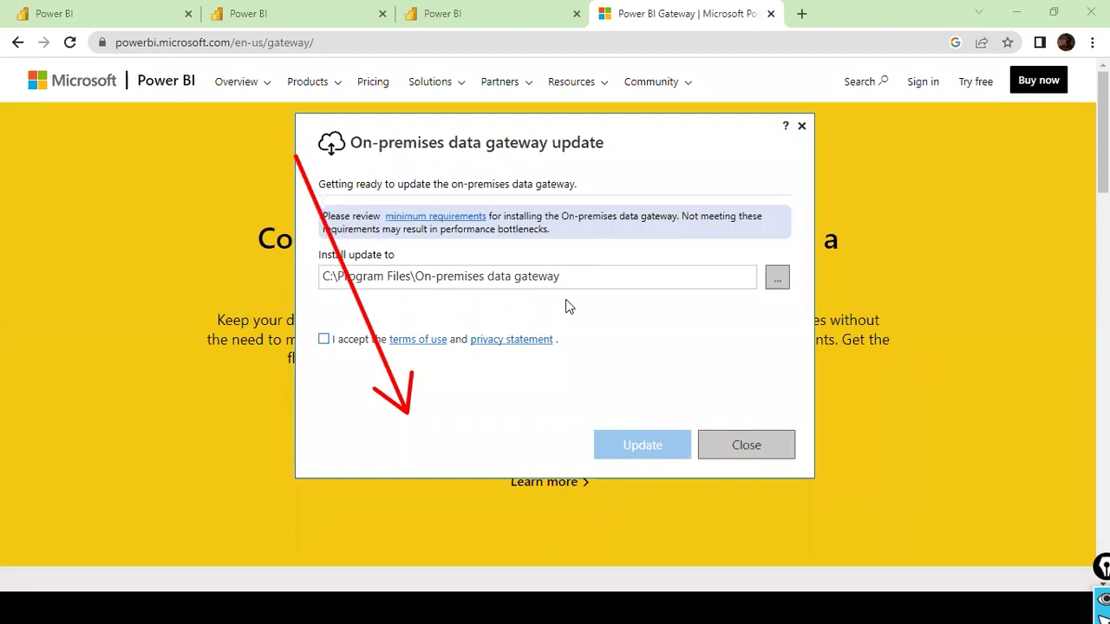
left_click(324, 340)
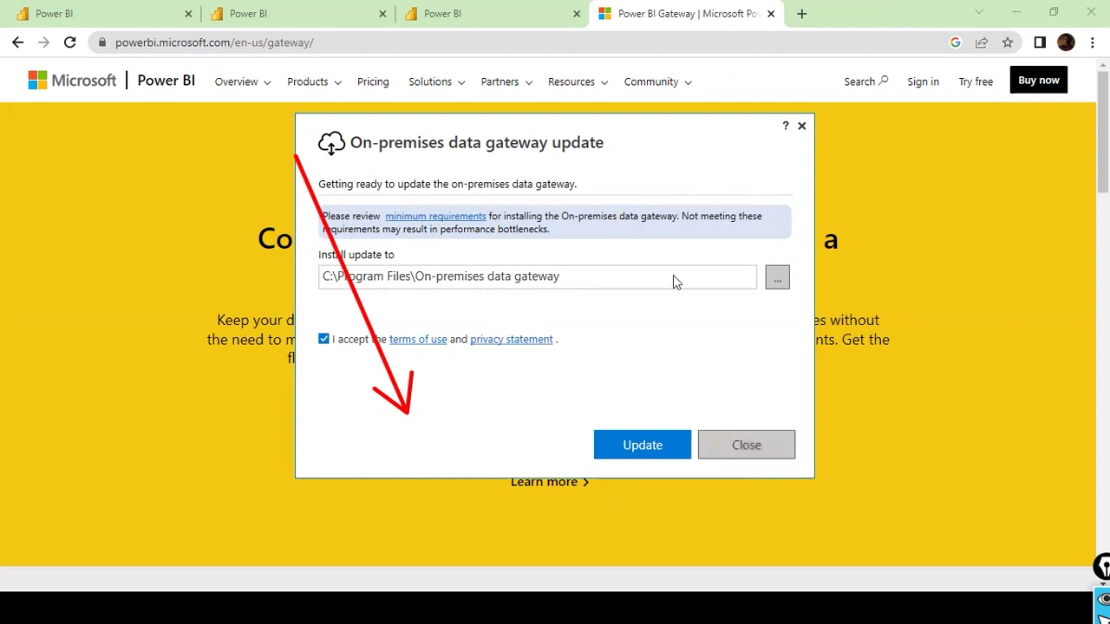
left_click(728, 444)
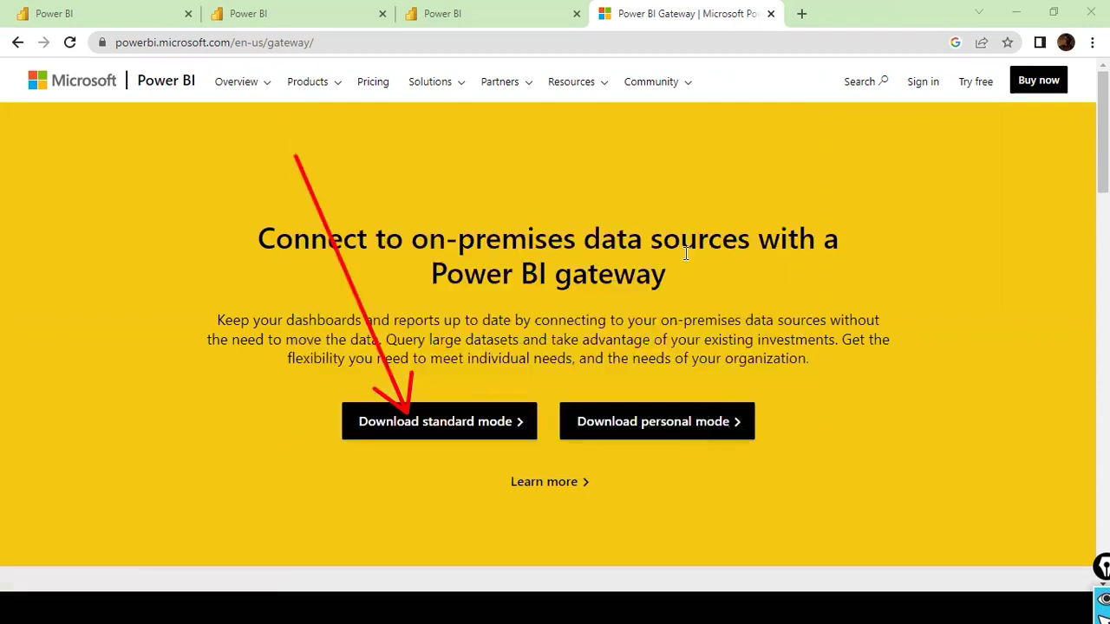
Search Windows for "data" to locate the installed On-premises data gateway app, and dismiss the search without opening it
key("super")
type("datag")
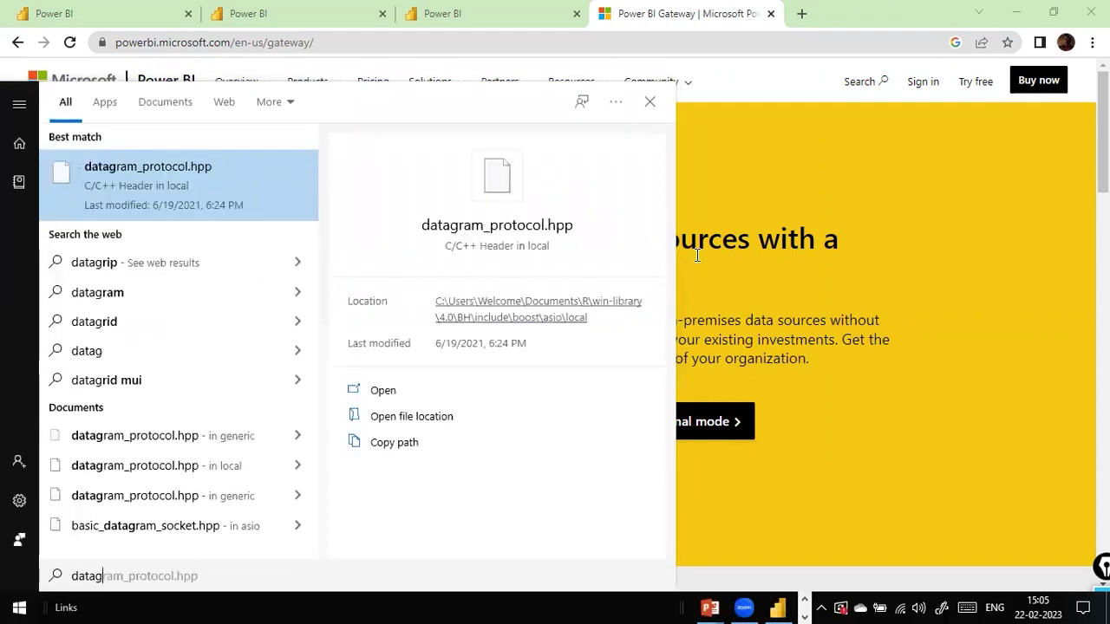
key("BackSpace")
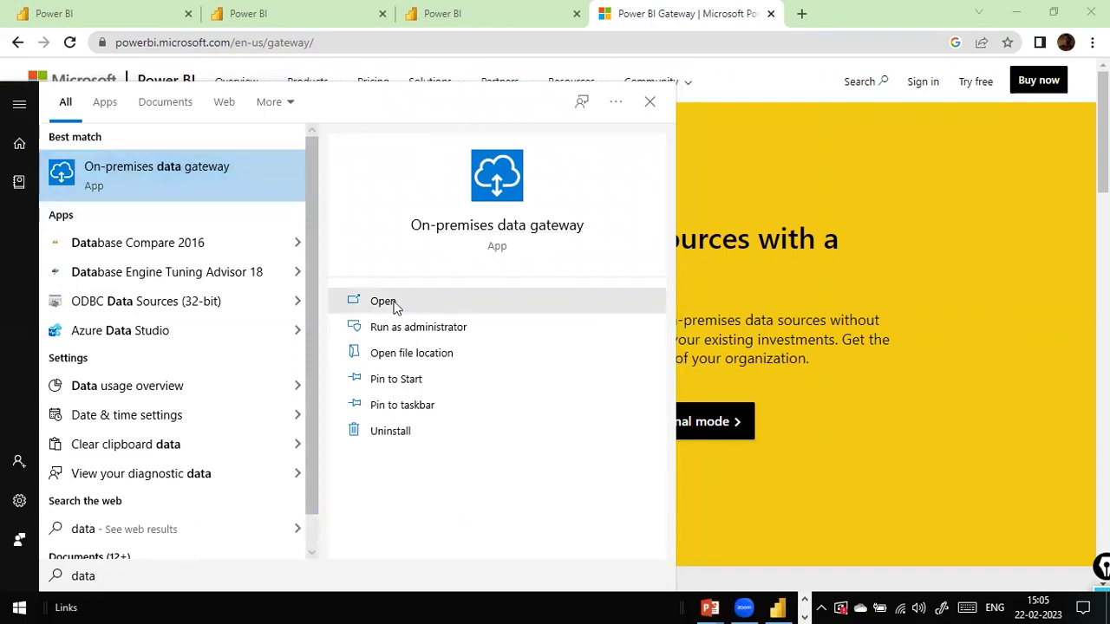
left_click(898, 423)
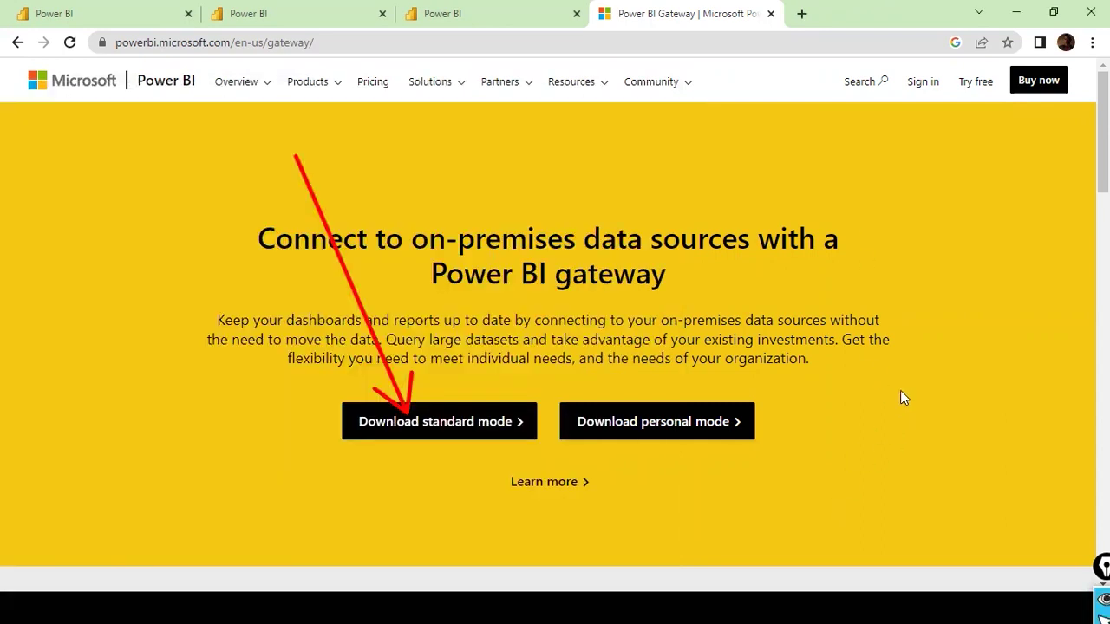
Switch through the PowerQueryLatest.pptx presentation and the gateway page to the Load_csv_datafile report in Power BI Desktop
key("super+Tab")
key("Right")
key("Right")
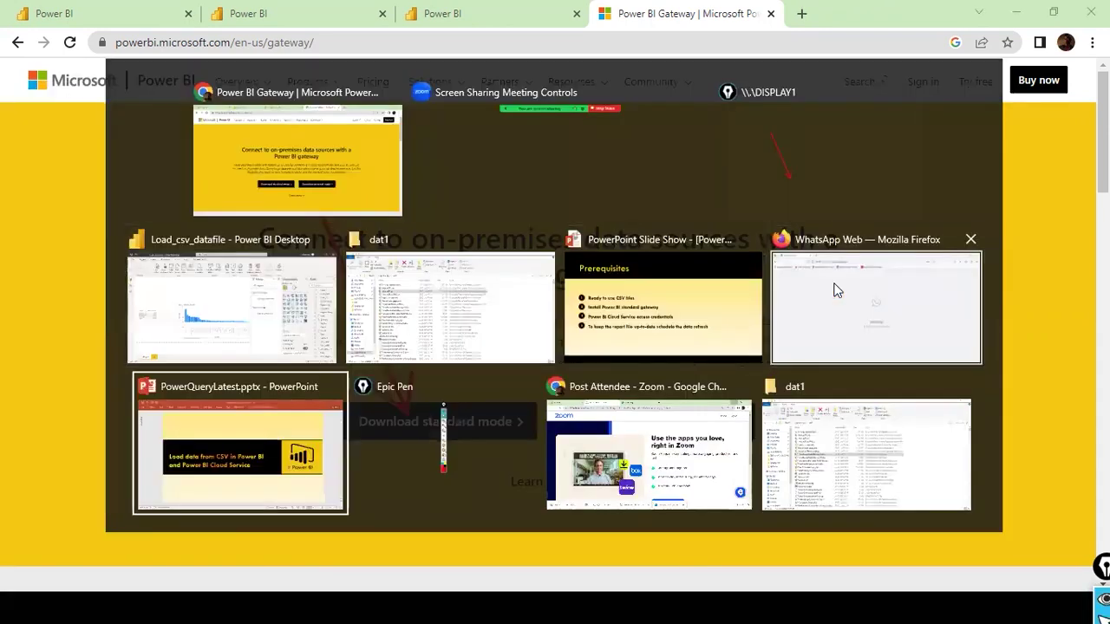
key("Return")
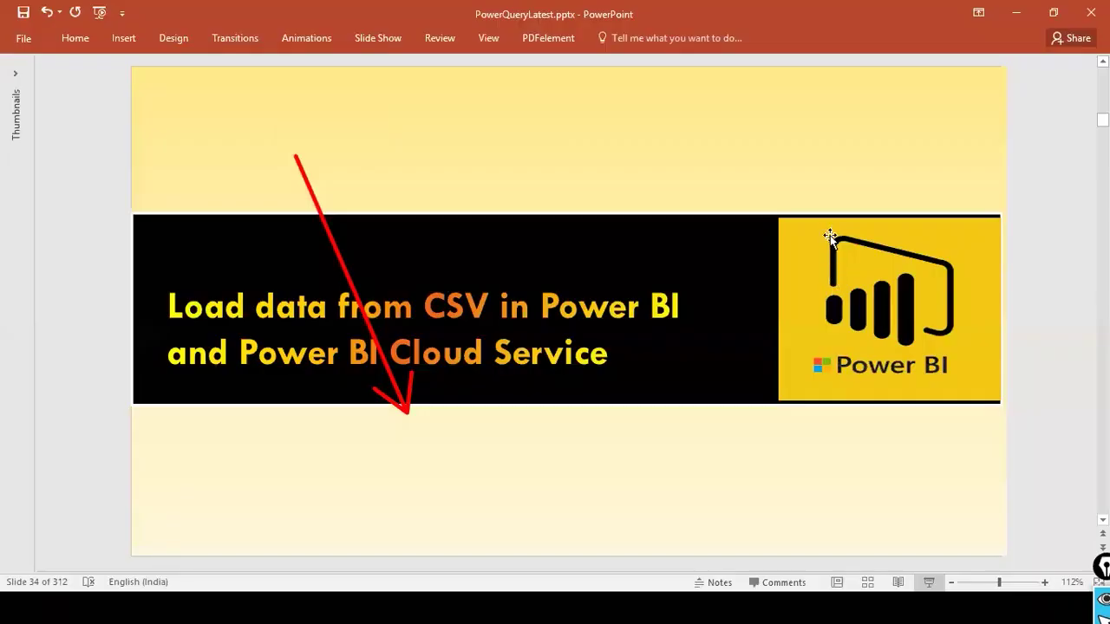
key("alt+Tab")
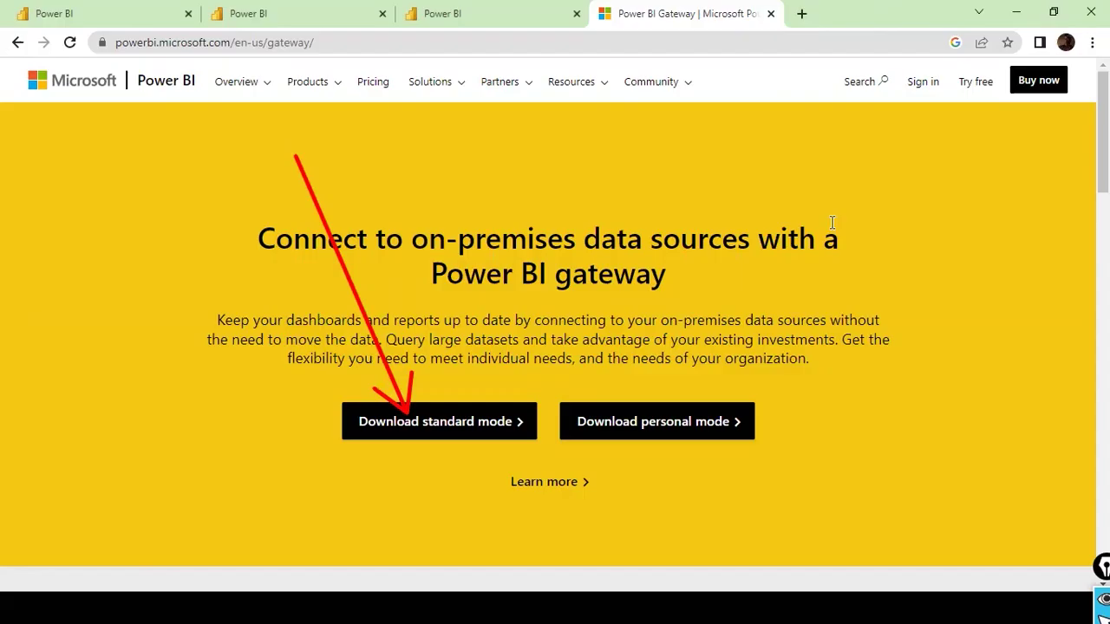
key("alt+Tab")
key("alt+Tab")
key("alt+Tab")
key("alt+Tab")
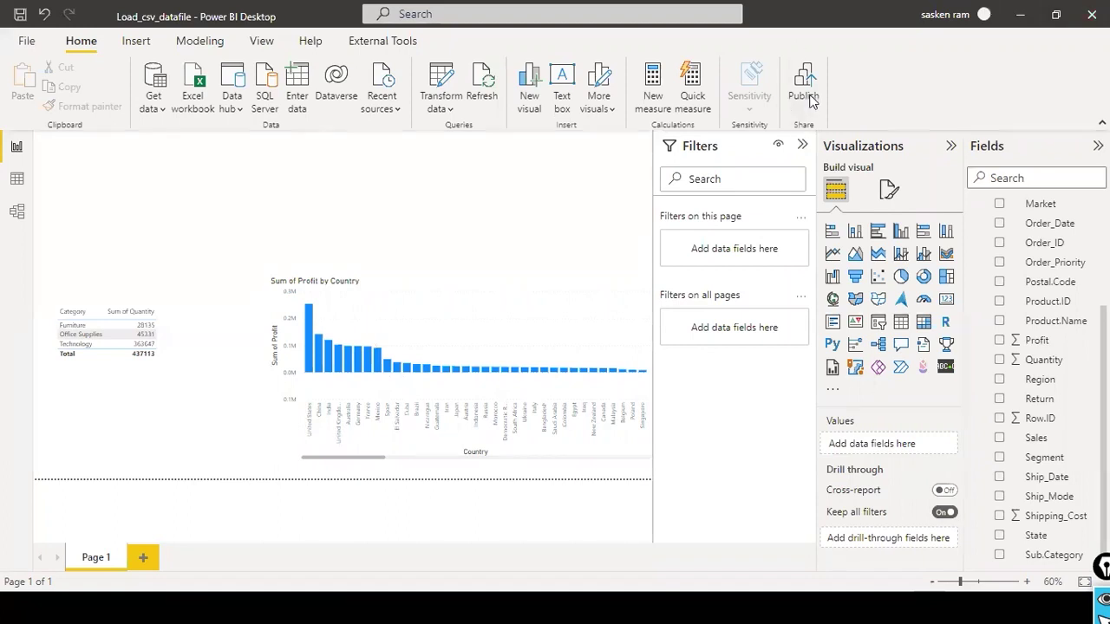
Switch to the Dev_Sandbox_Retail Analytics workspace in Chrome and open the Load_csv_datafile report in a new tab
key("alt+Tab")
key("alt+Tab")
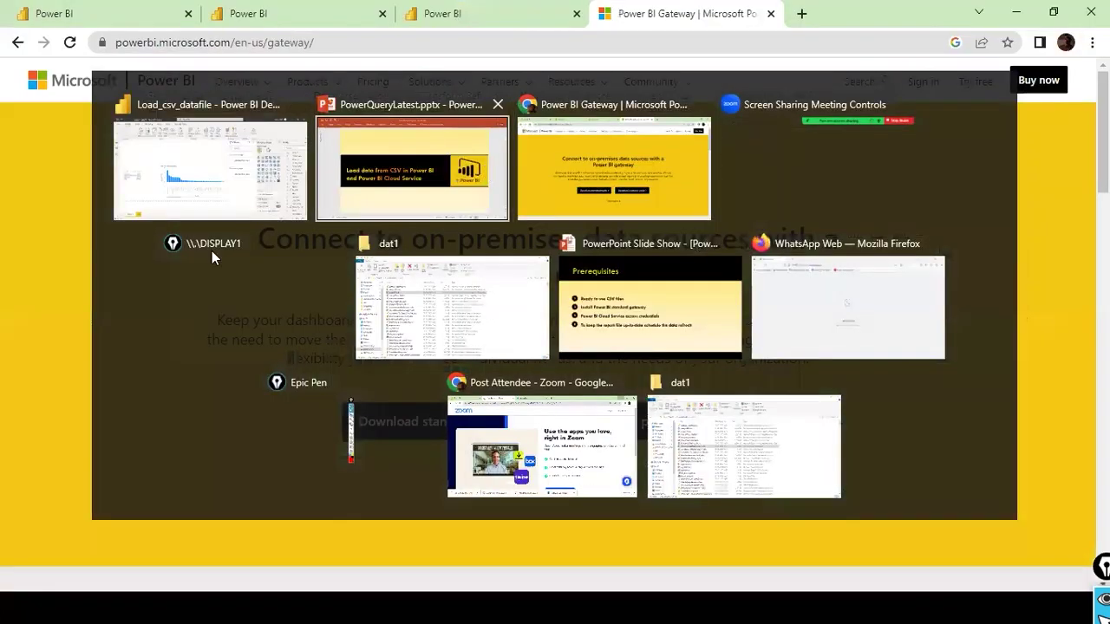
left_click(446, 12)
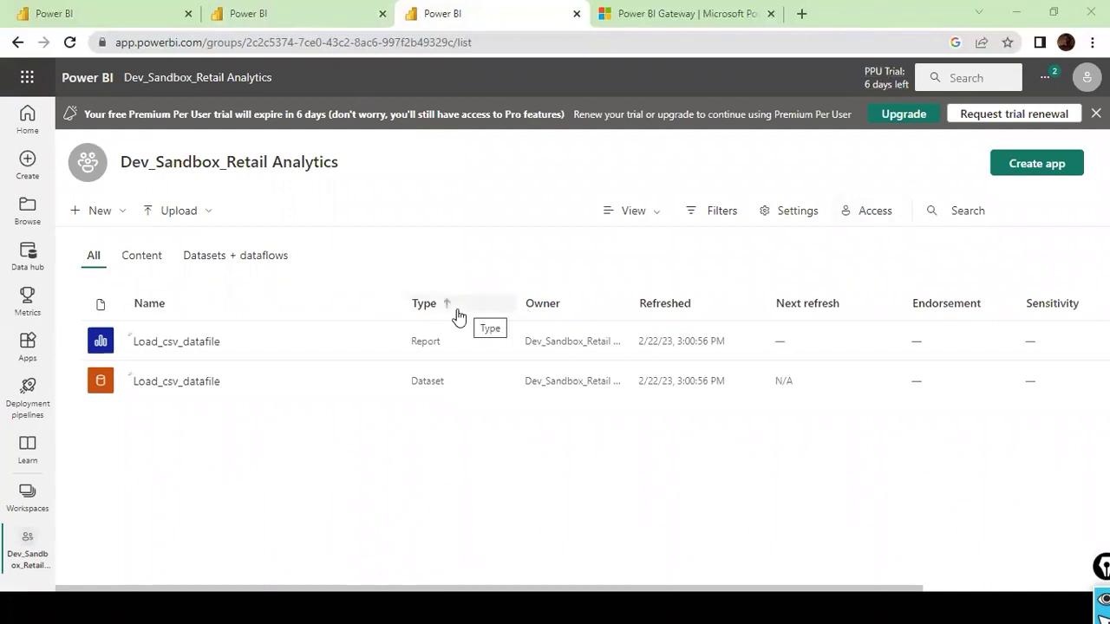
right_click(160, 342)
left_click(198, 357)
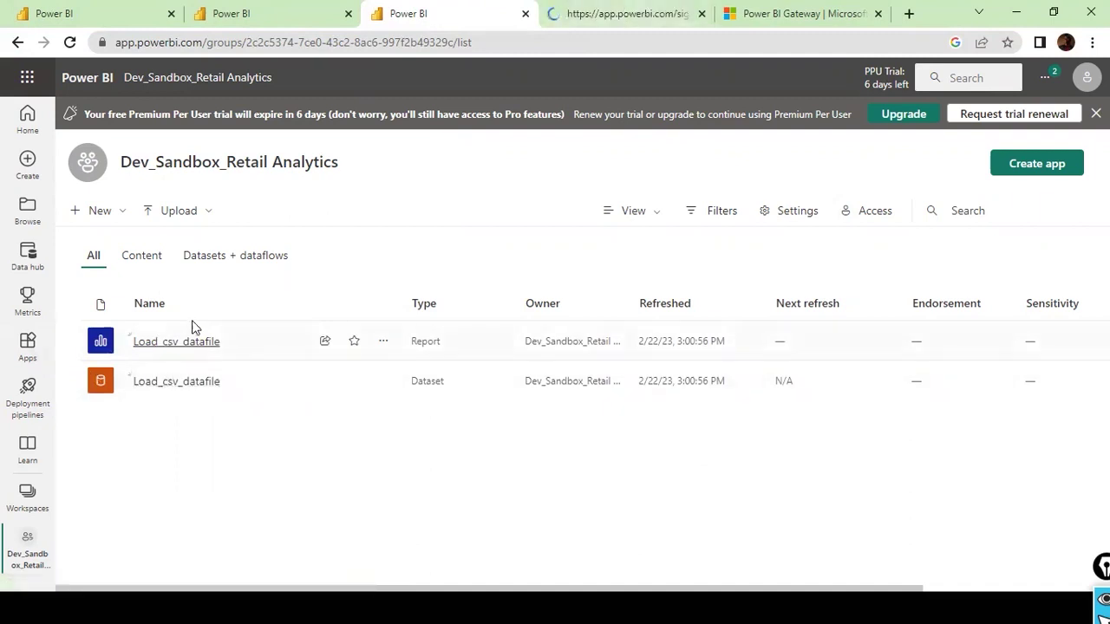
left_click(598, 21)
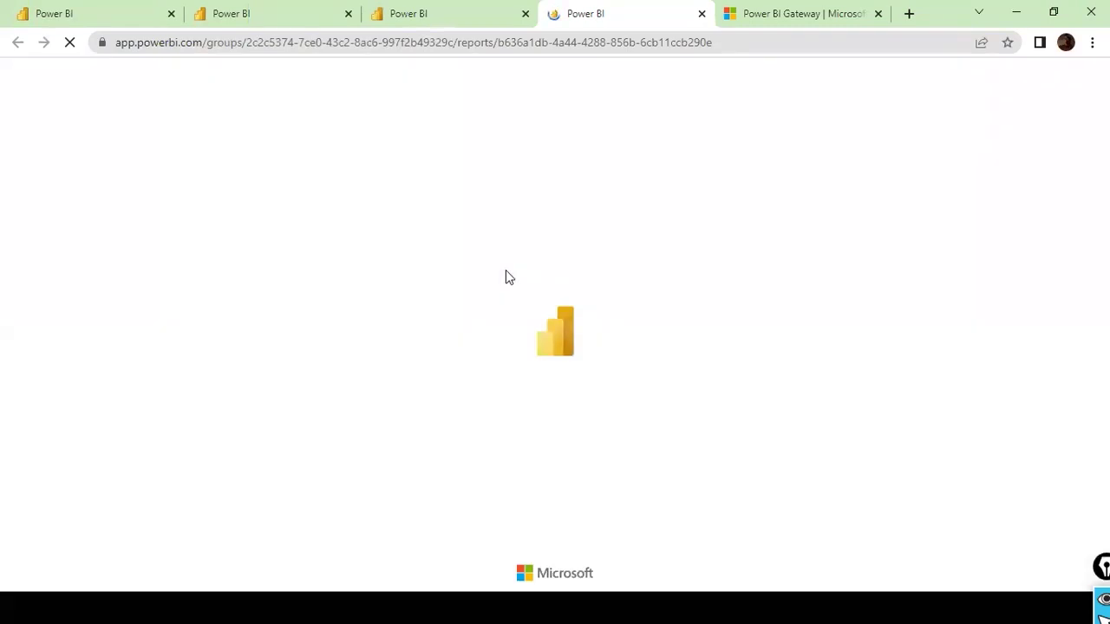
Compare the published Load_csv_datafile report in Chrome with the original report in Power BI Desktop
key("alt+Tab")
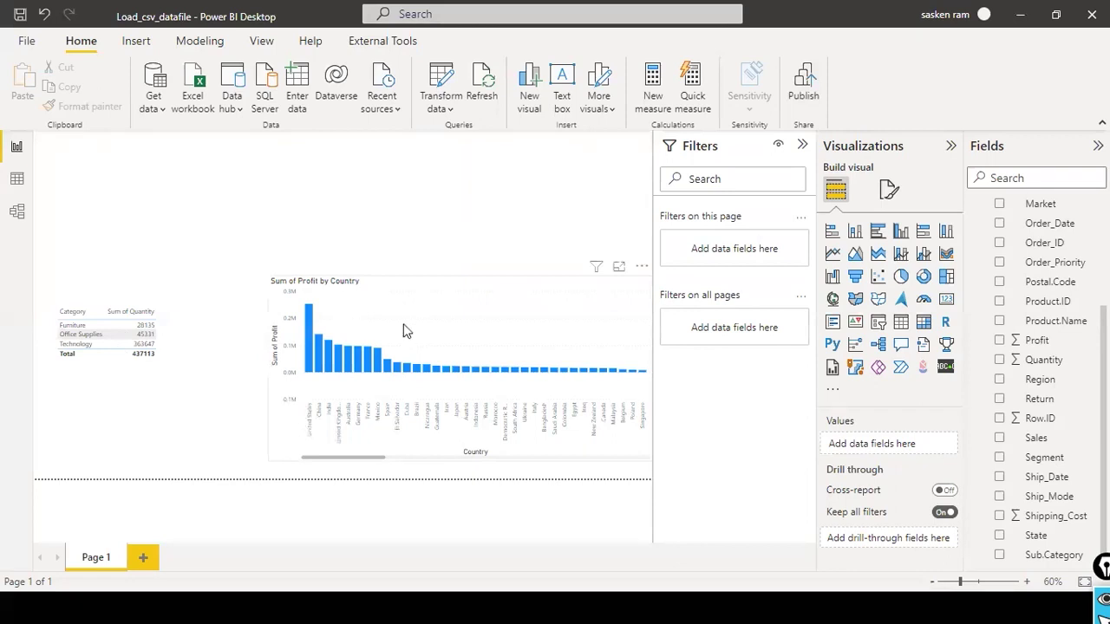
key("alt+Tab")
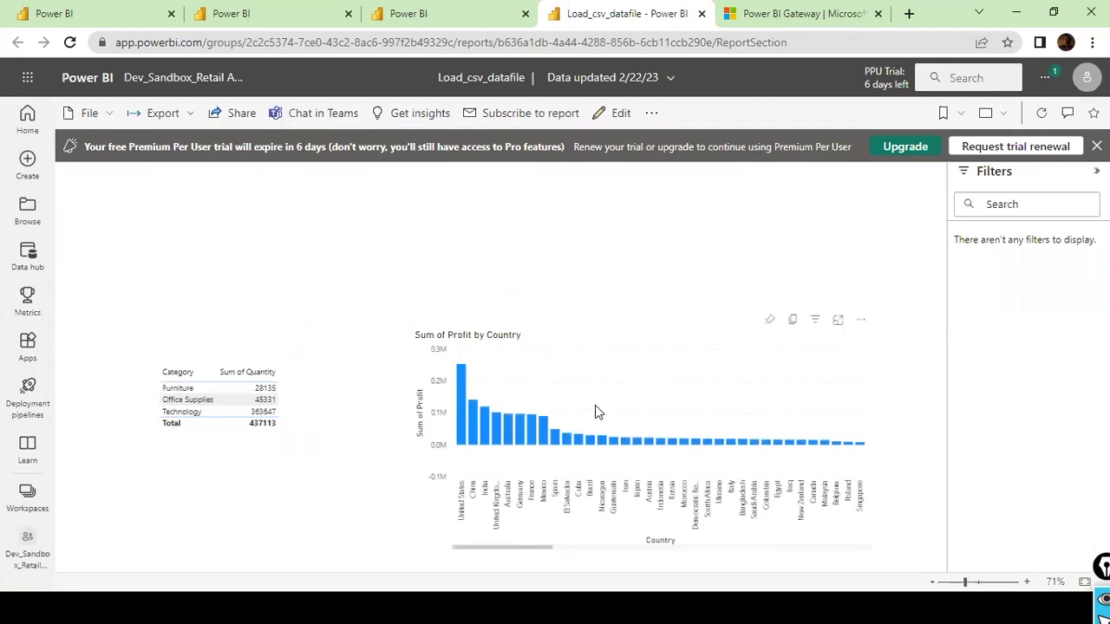
key("alt+Tab")
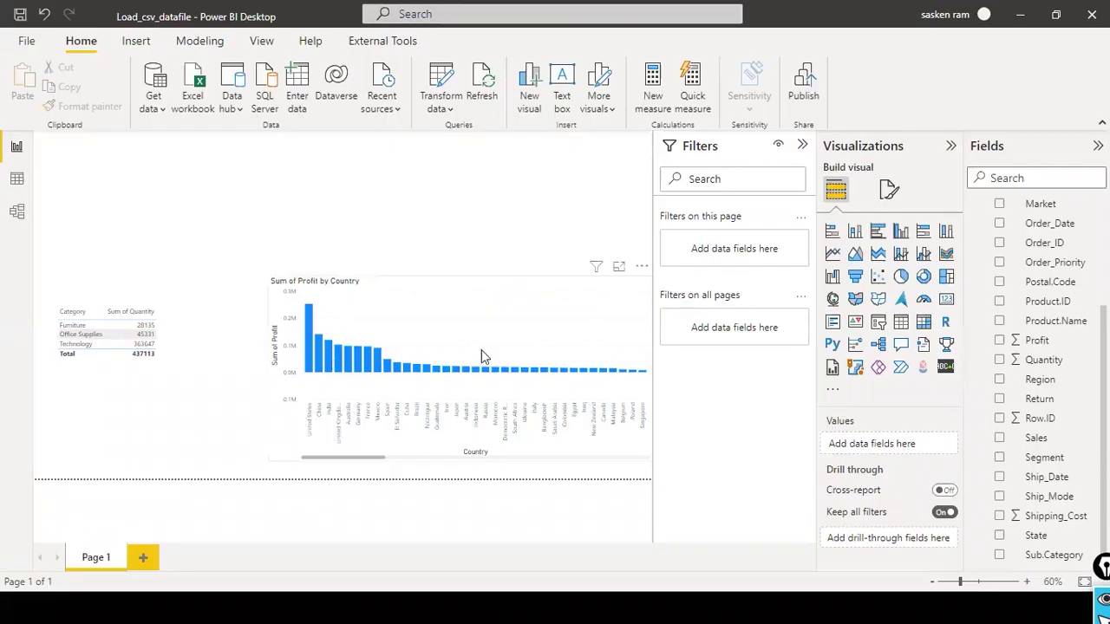
key("alt+Tab")
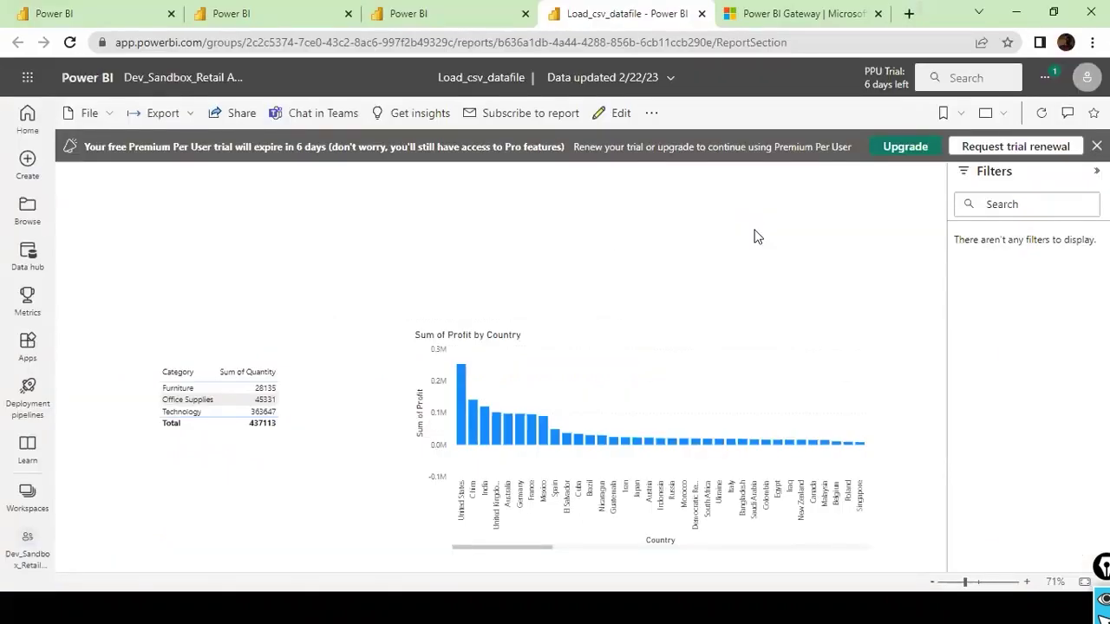
key("alt+Tab")
key("alt+Tab")
key("alt+Tab")
key("alt+Tab")
key("alt+Tab")
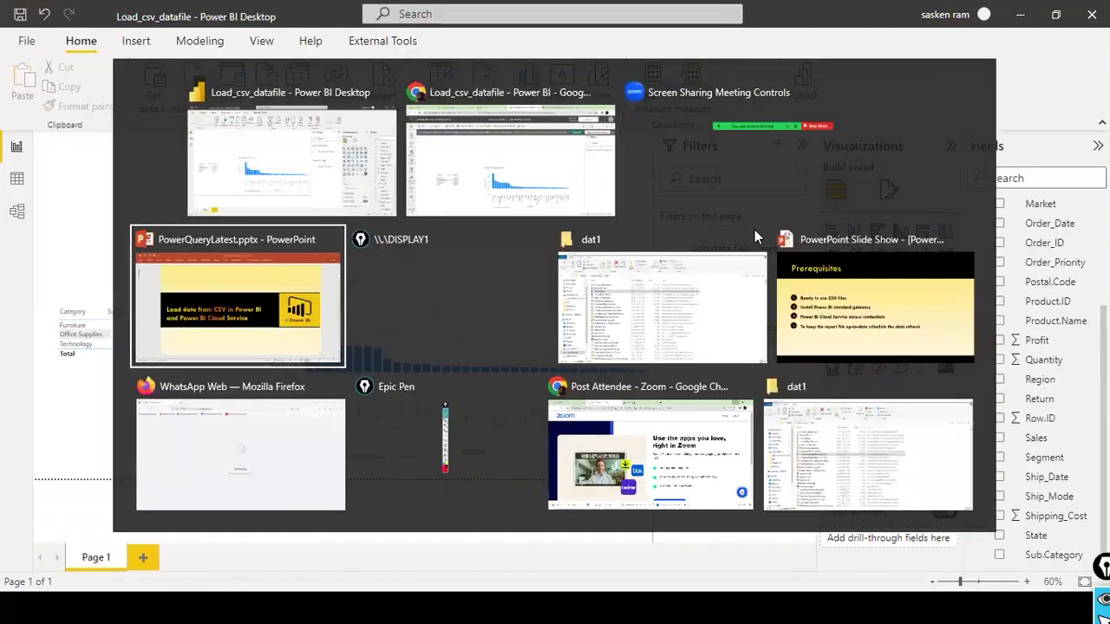
key("alt+Tab")
key("alt+Tab")
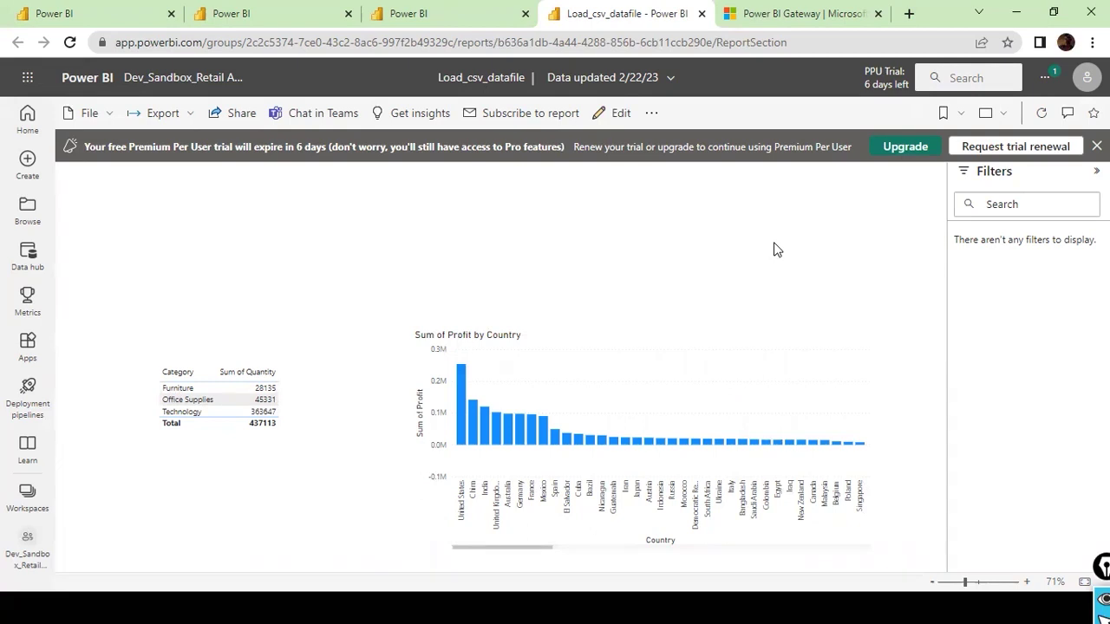
Switch to the dat1 folder in File Explorer and try to jump to the sales file by the start of its name
key("alt+Tab")
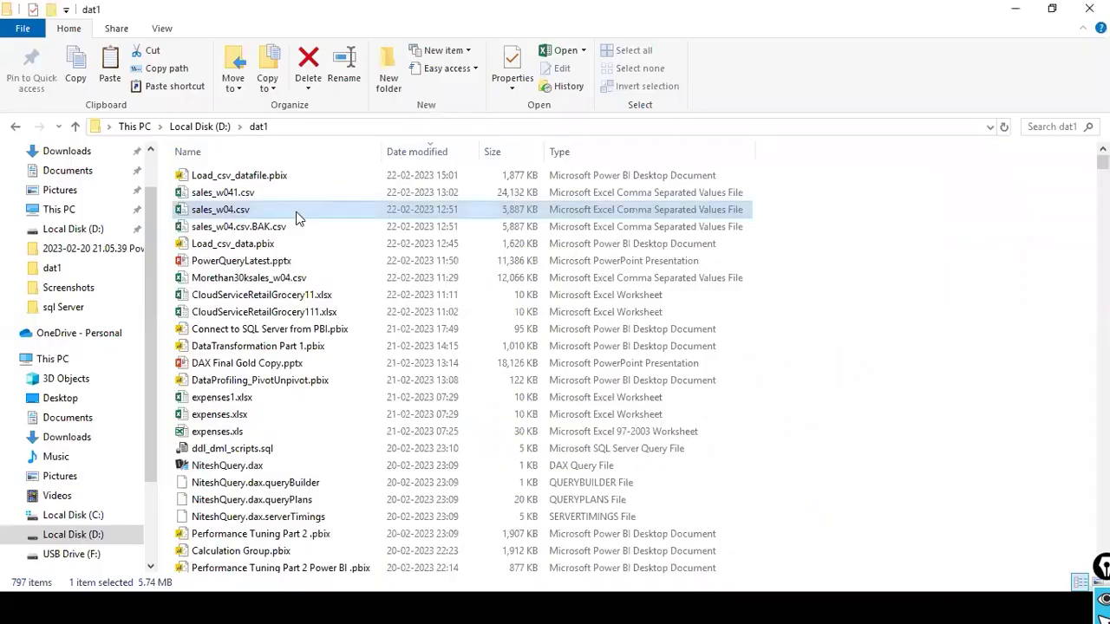
left_click(237, 260)
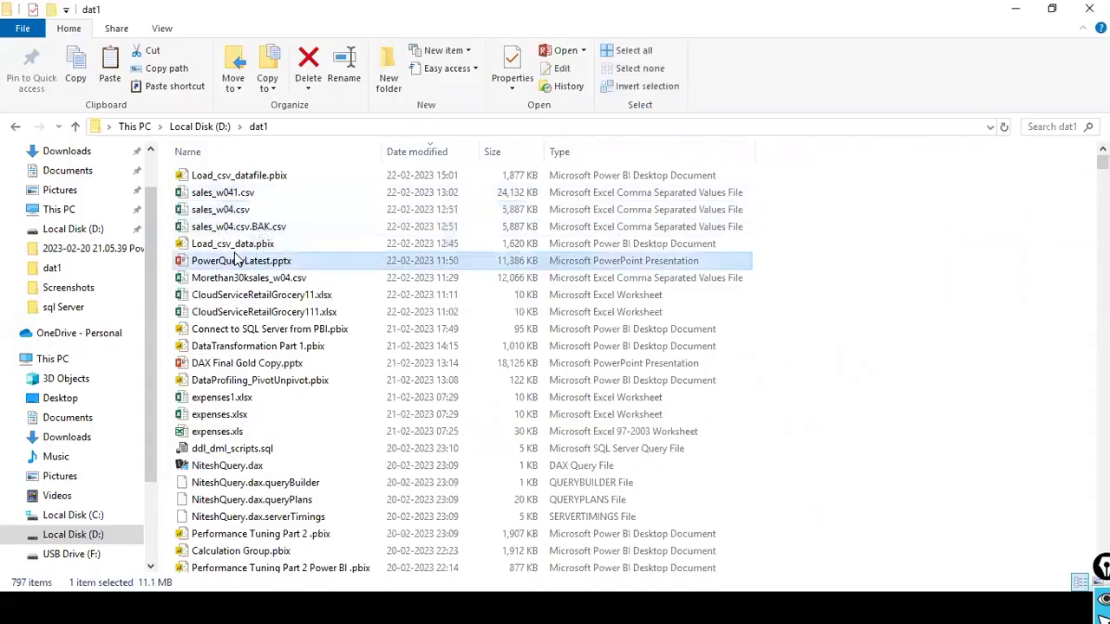
key("s")
key("a")
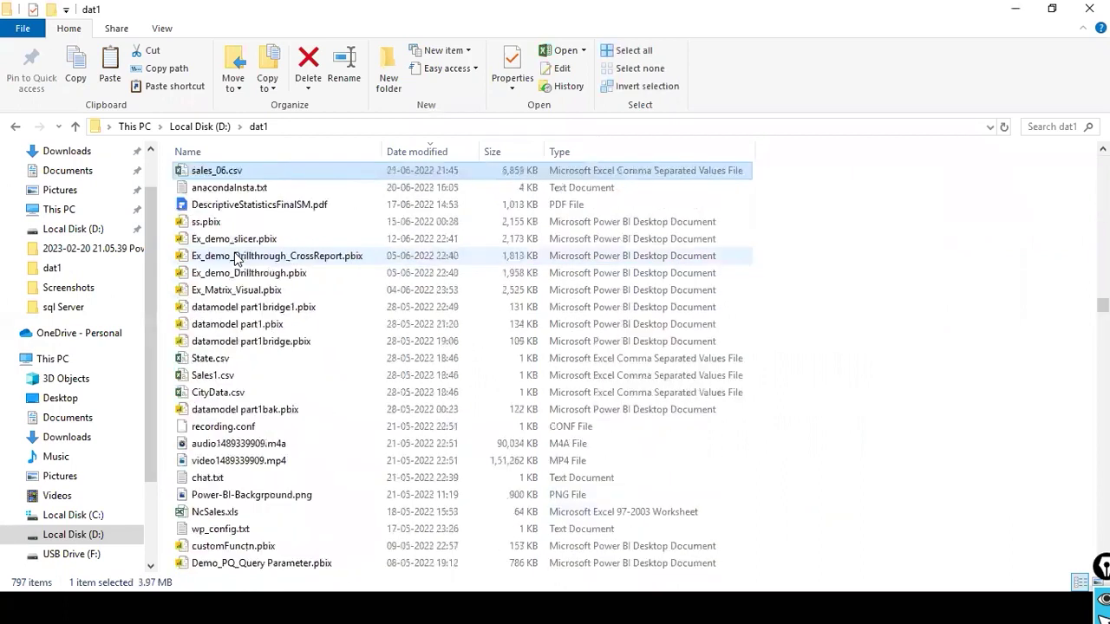
key("a")
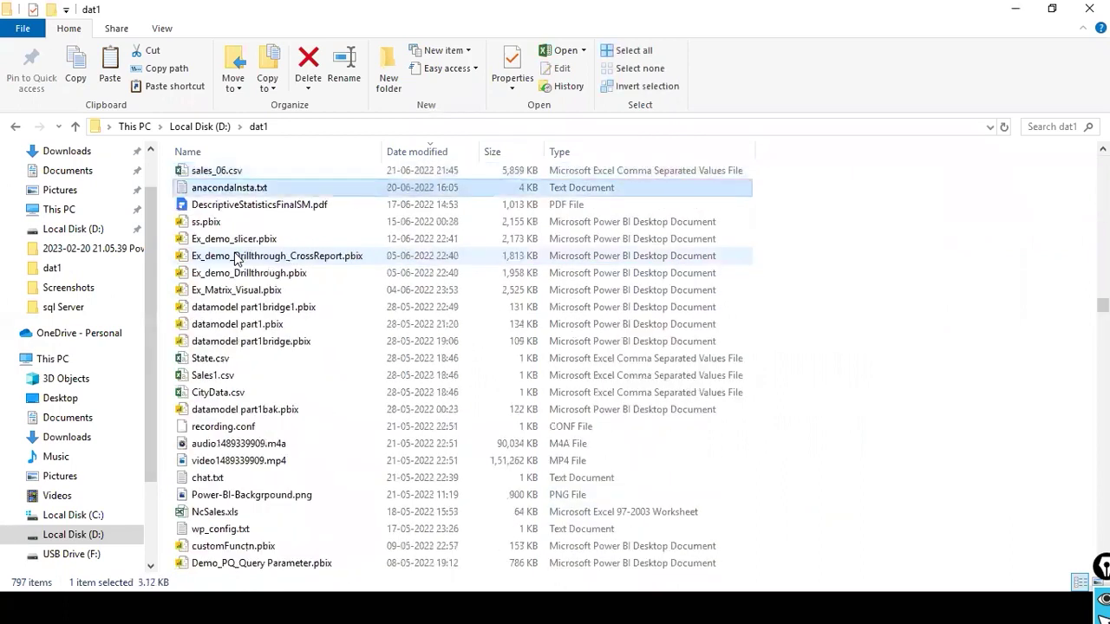
key("s")
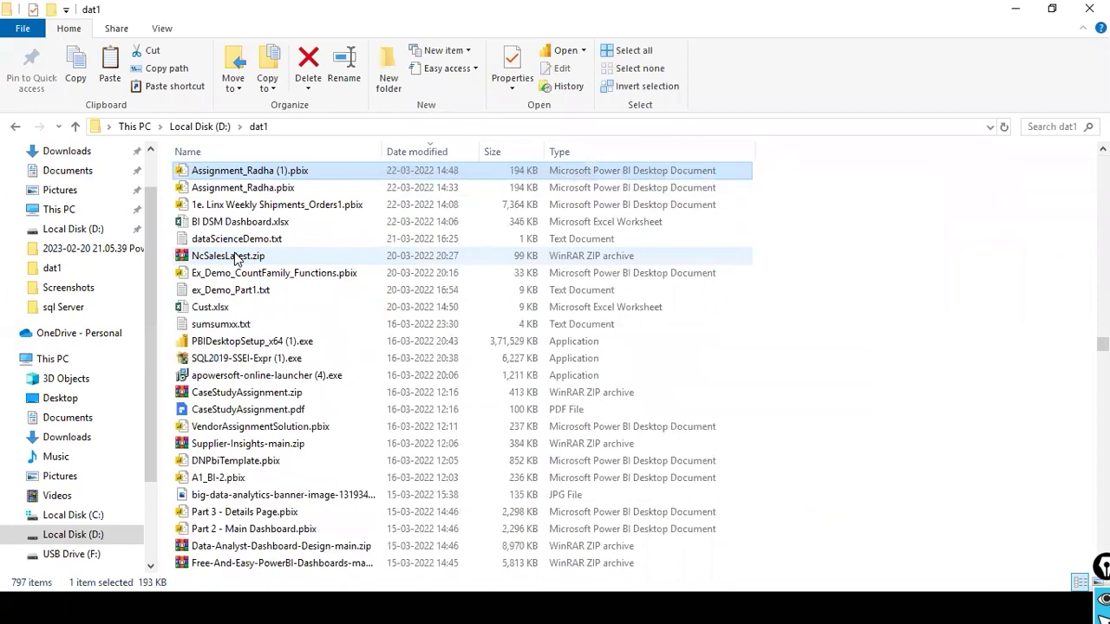
left_click(236, 259)
Browse to Local Disk (D:) and reopen the dat1 folder
left_click(139, 455)
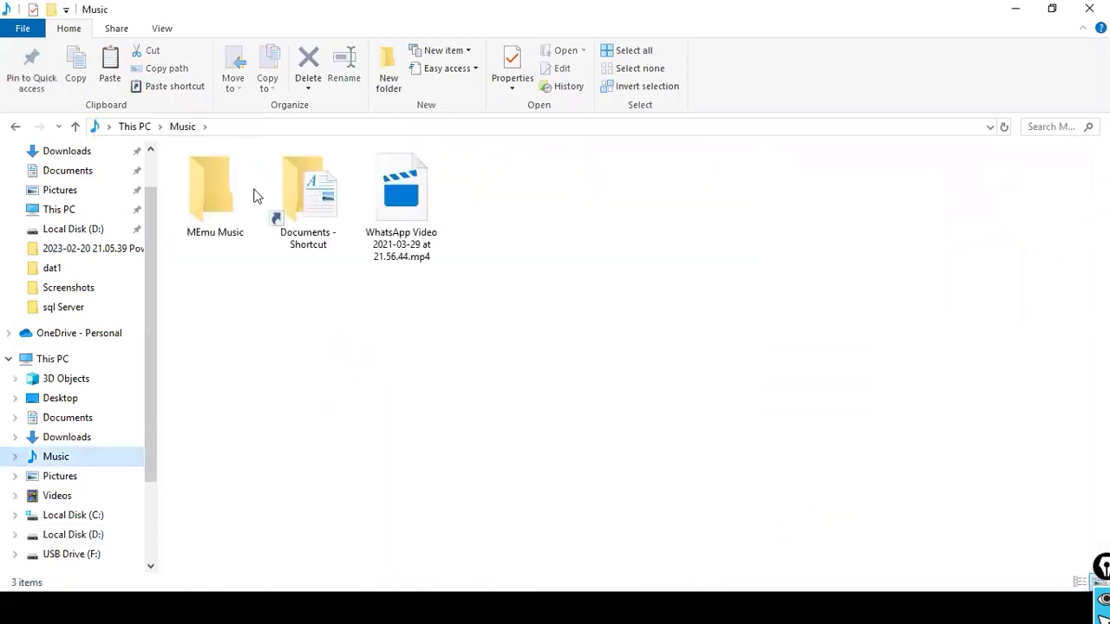
left_click(97, 534)
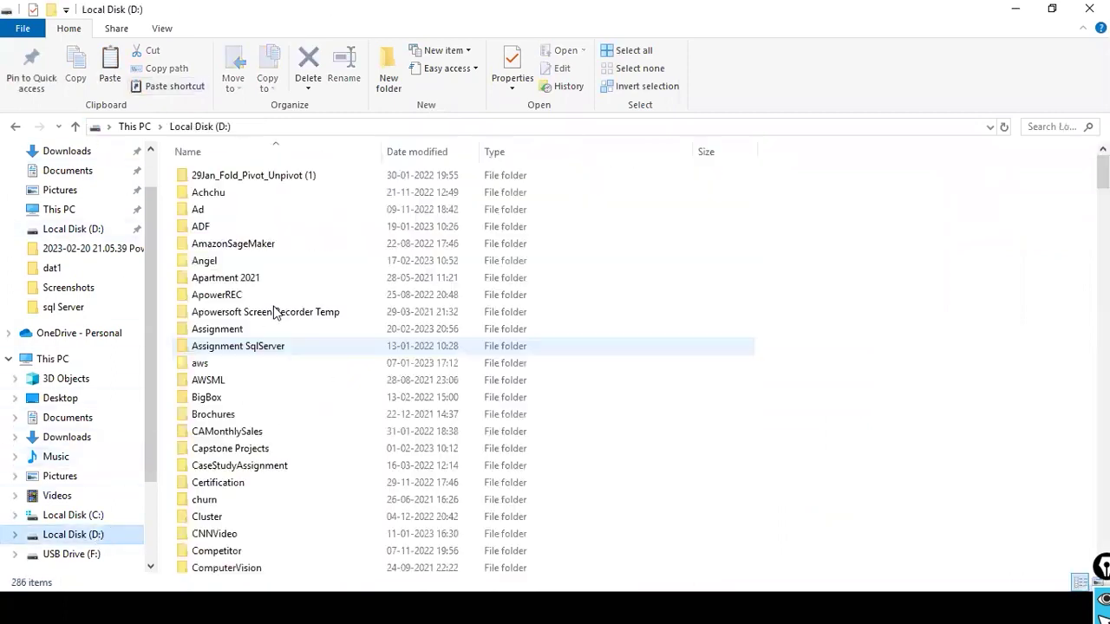
type("dat1")
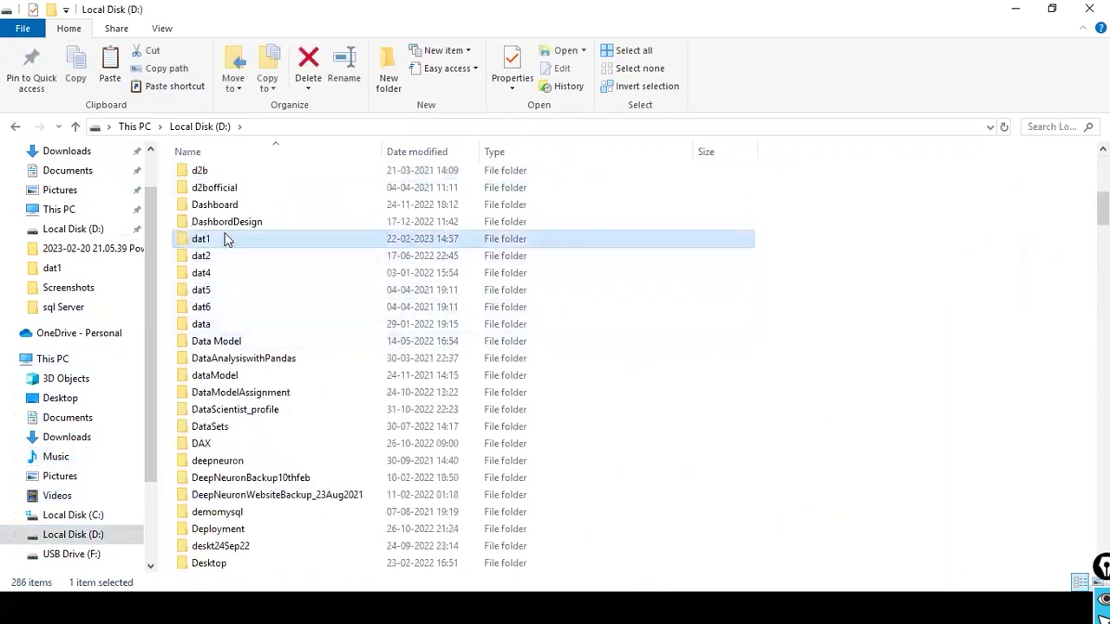
key("Return")
left_click(241, 248)
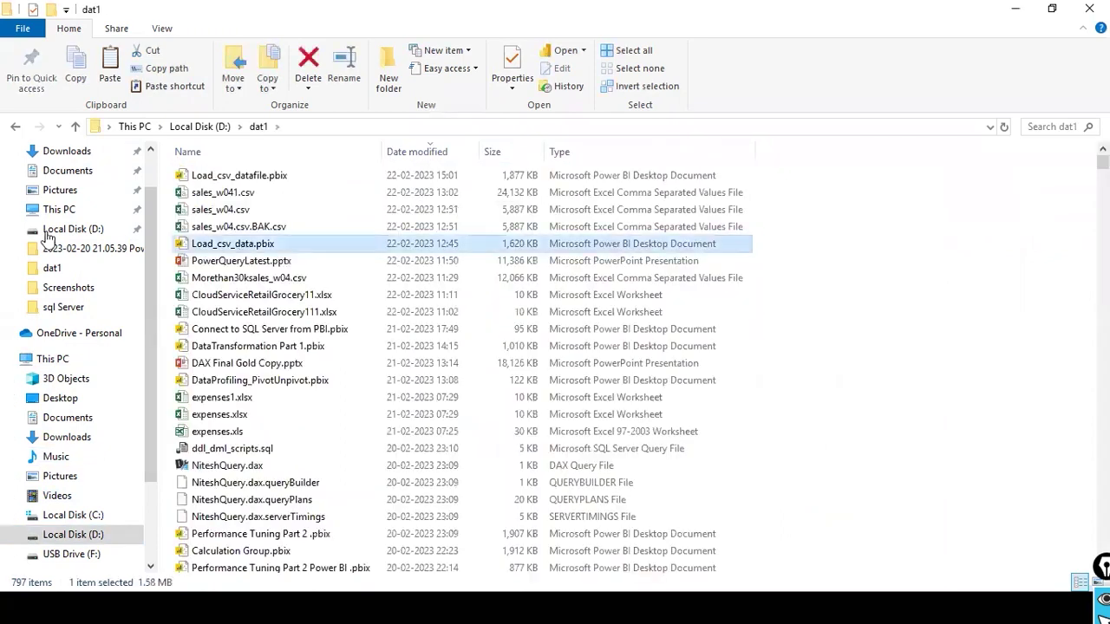
Select the source file sales_w04.csv in dat1, check its available file actions, and switch back to the published report in Chrome
left_click(231, 213)
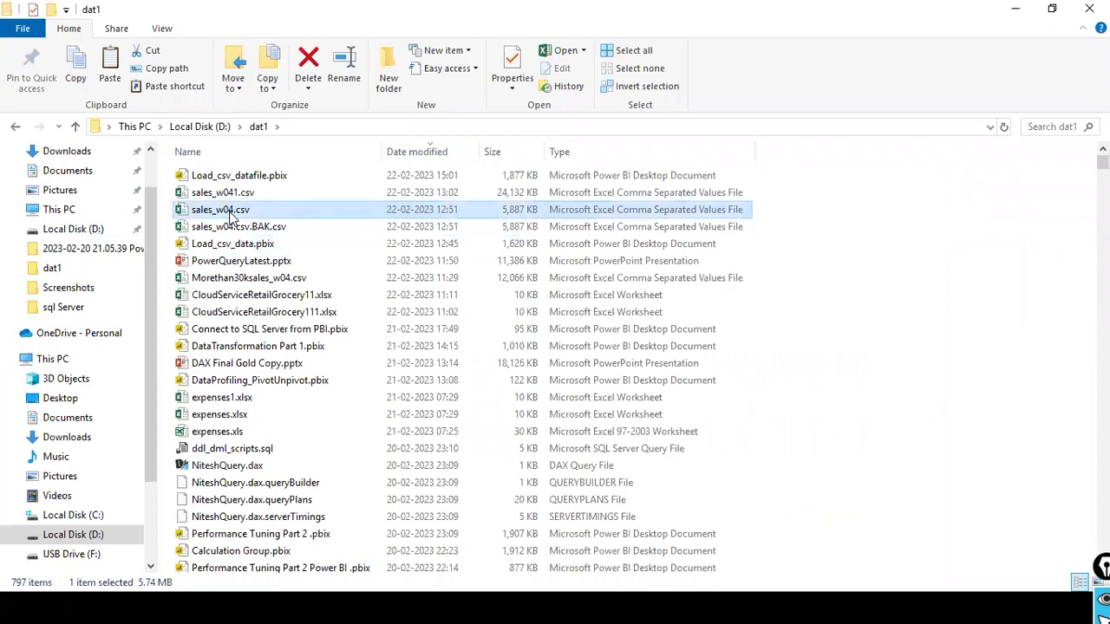
right_click(231, 216)
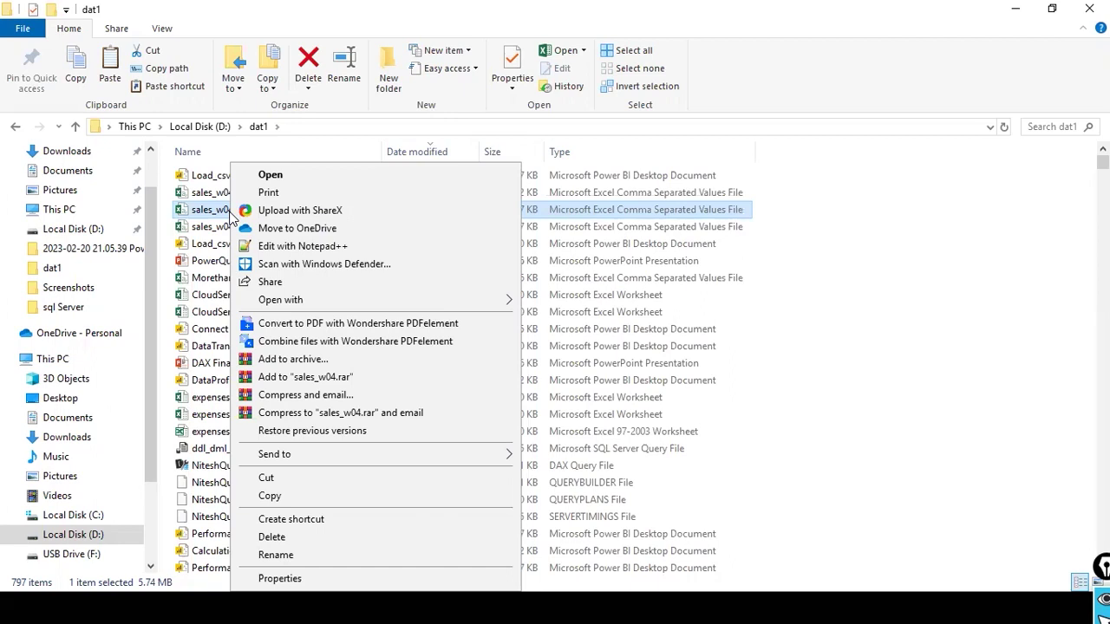
key("Escape")
key("alt+Tab")
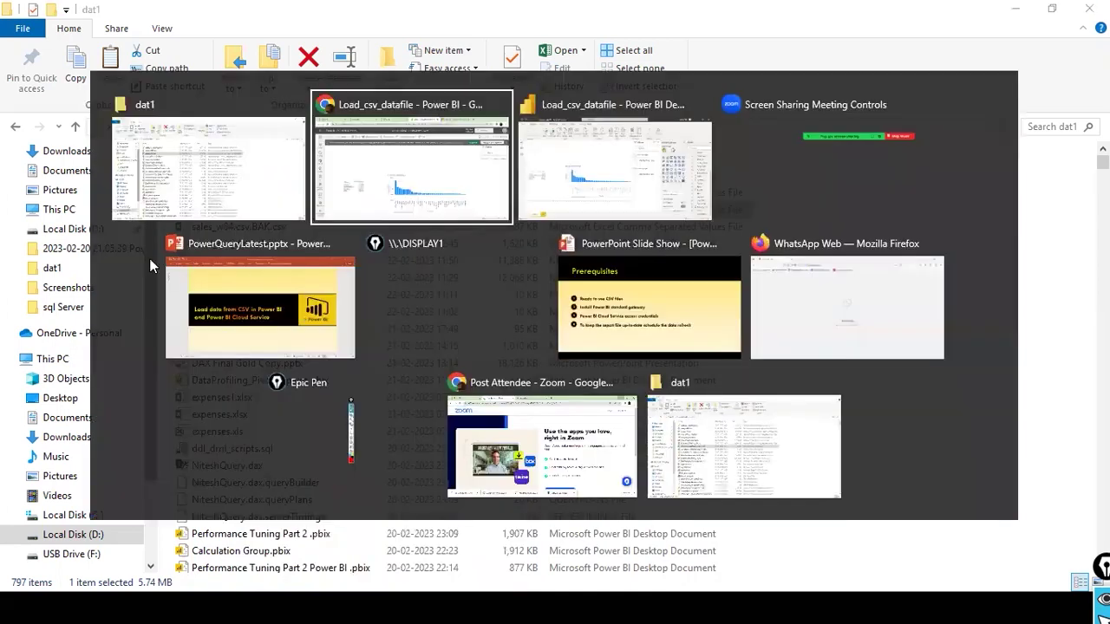
Switch to Chrome and go from the published report to the Dev_Sandbox_Retail Analytics workspace's item list
key("alt+Tab")
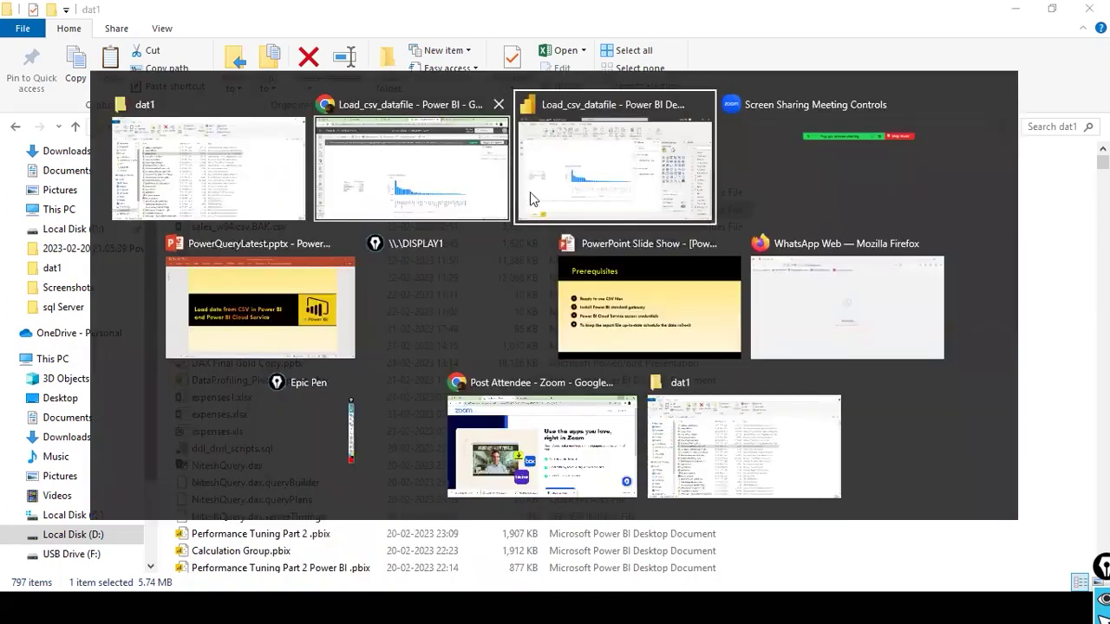
key("alt+shift+Tab")
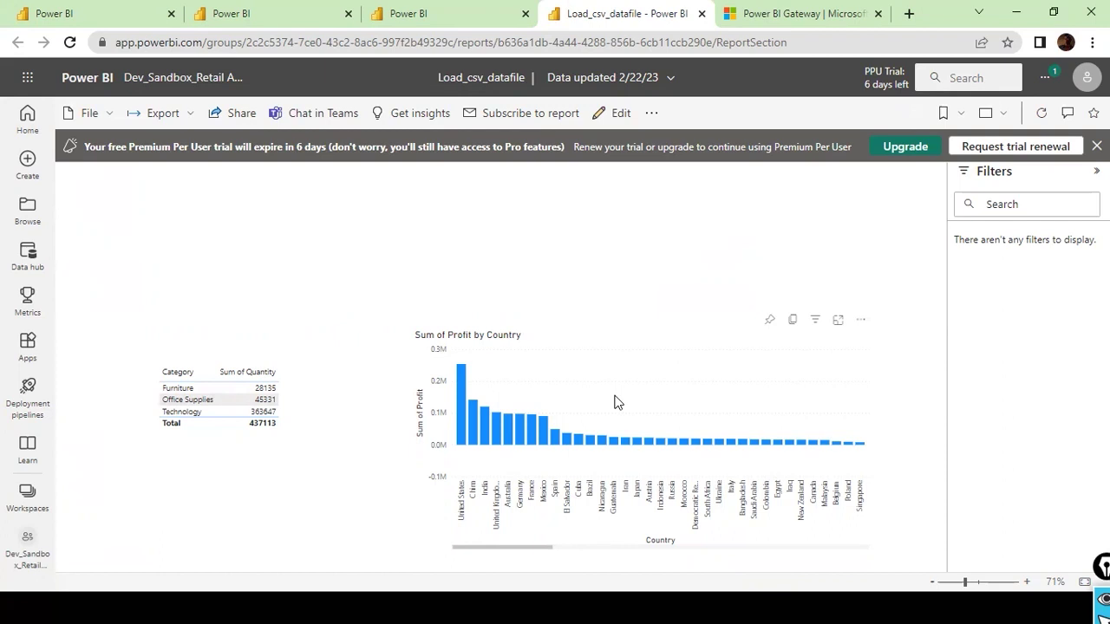
left_click(451, 15)
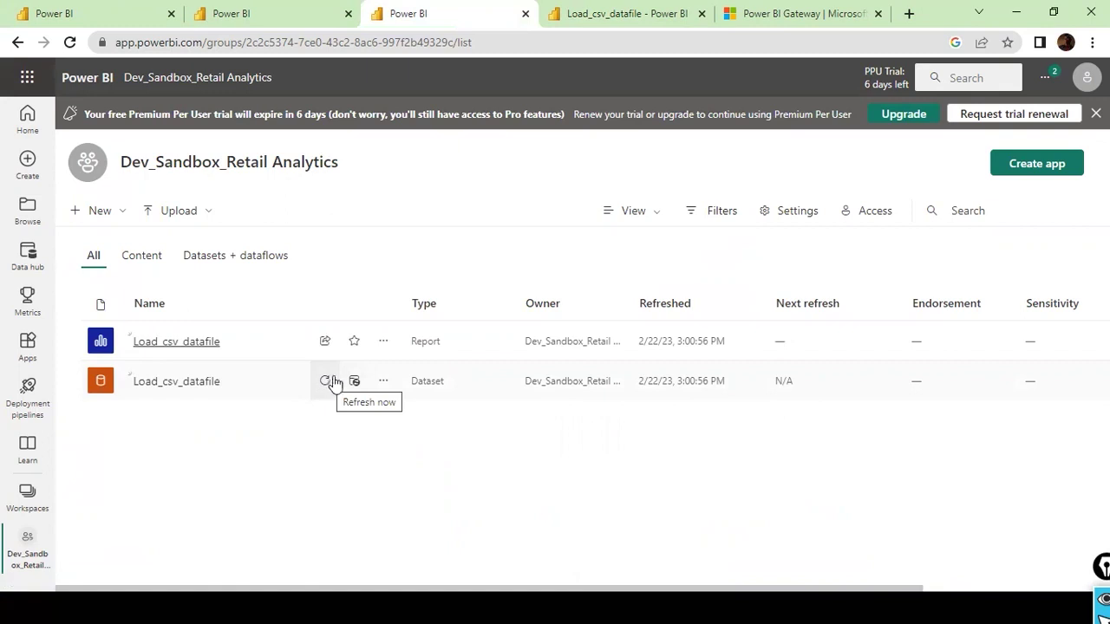
Check sales_w04.csv in the dat1 folder and return to the published Load_csv_datafile report in Chrome
key("alt+Tab")
key("alt+Tab")
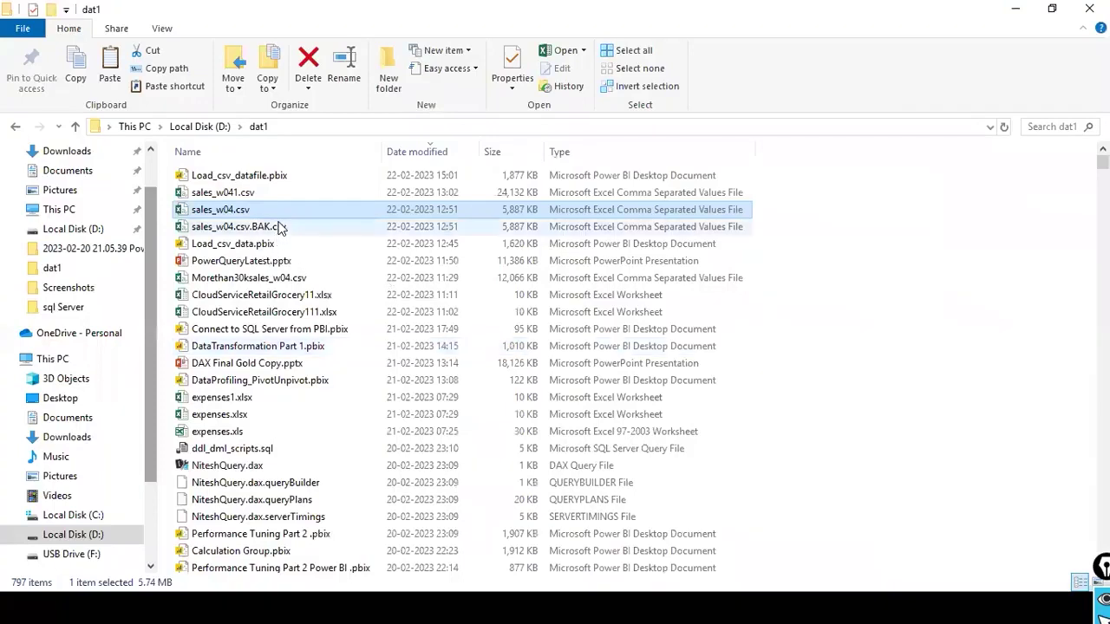
key("alt+Tab")
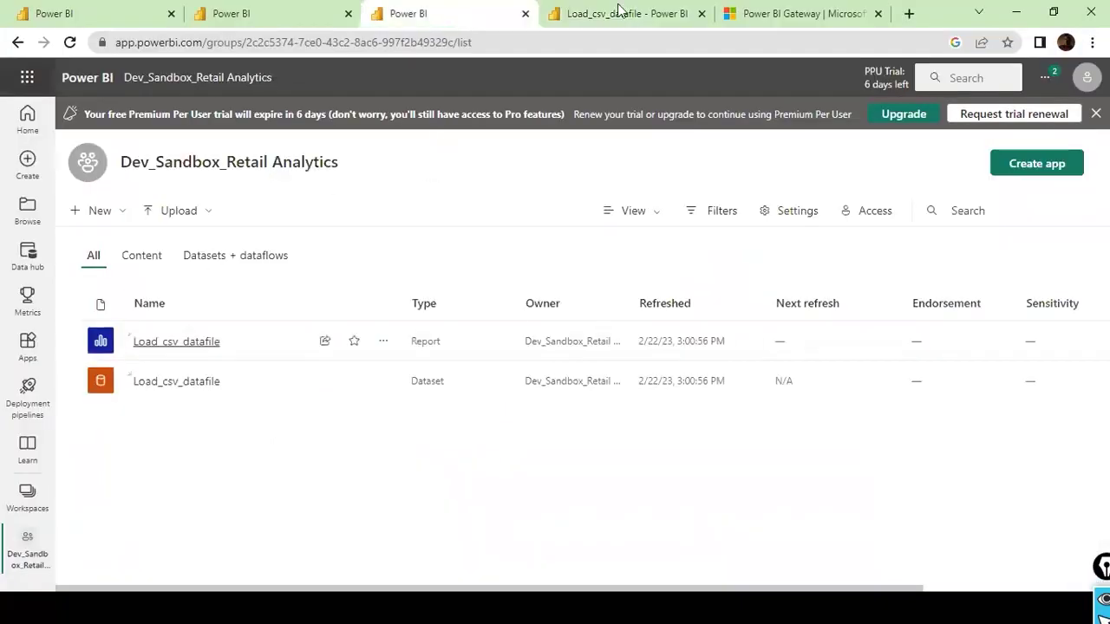
key("ctrl+Tab")
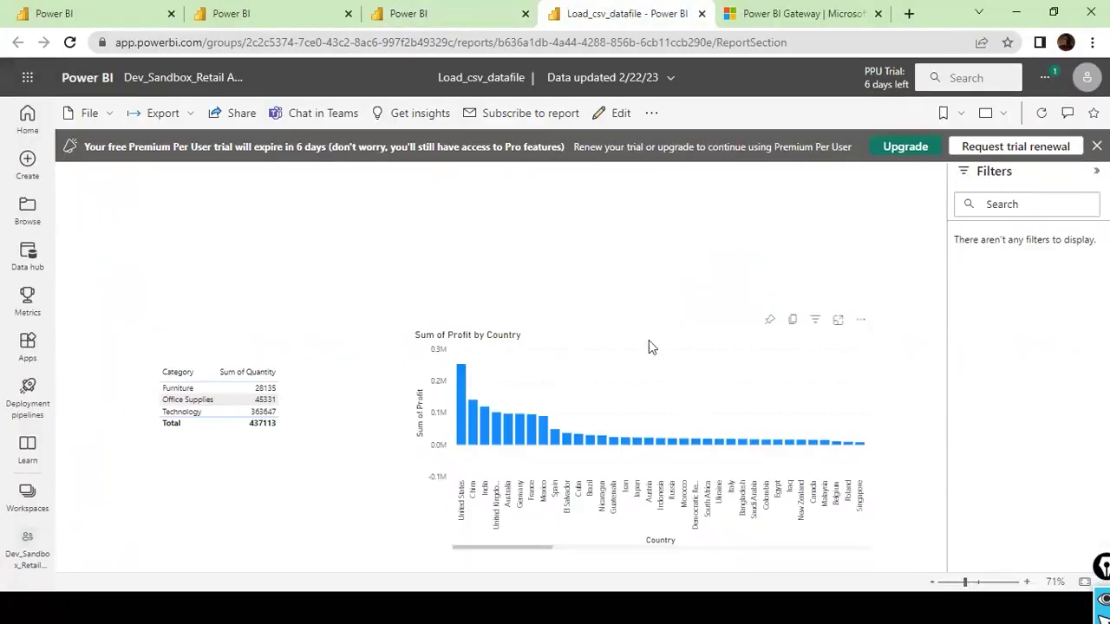
Open the settings of the Load_csv_datafile dataset in the Dev_Sandbox_Retail Analytics workspace
left_click(288, 10)
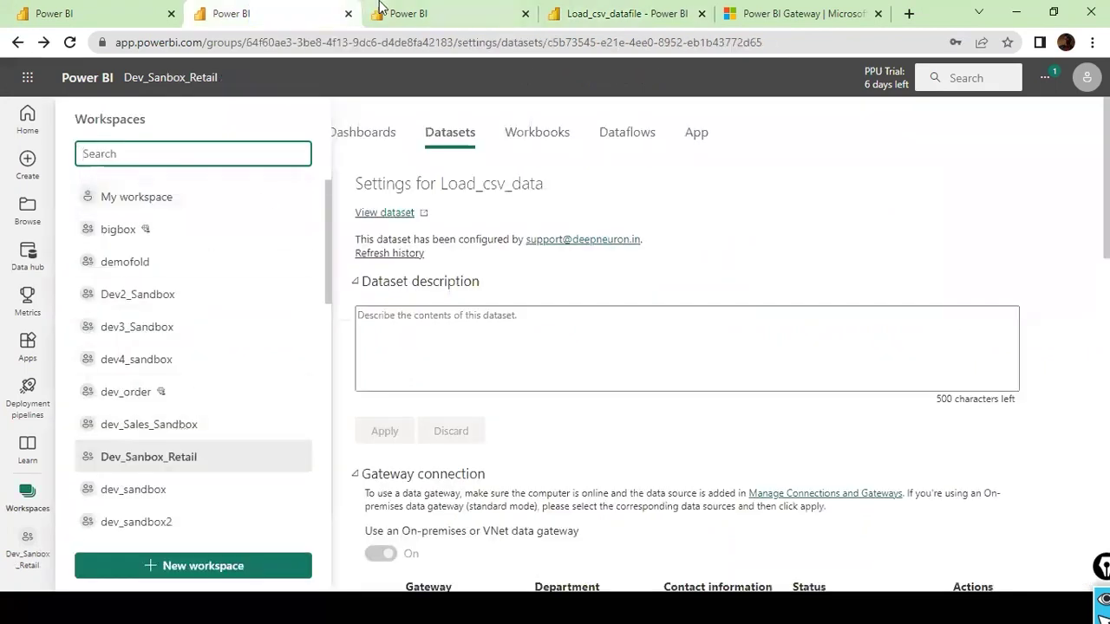
left_click(408, 13)
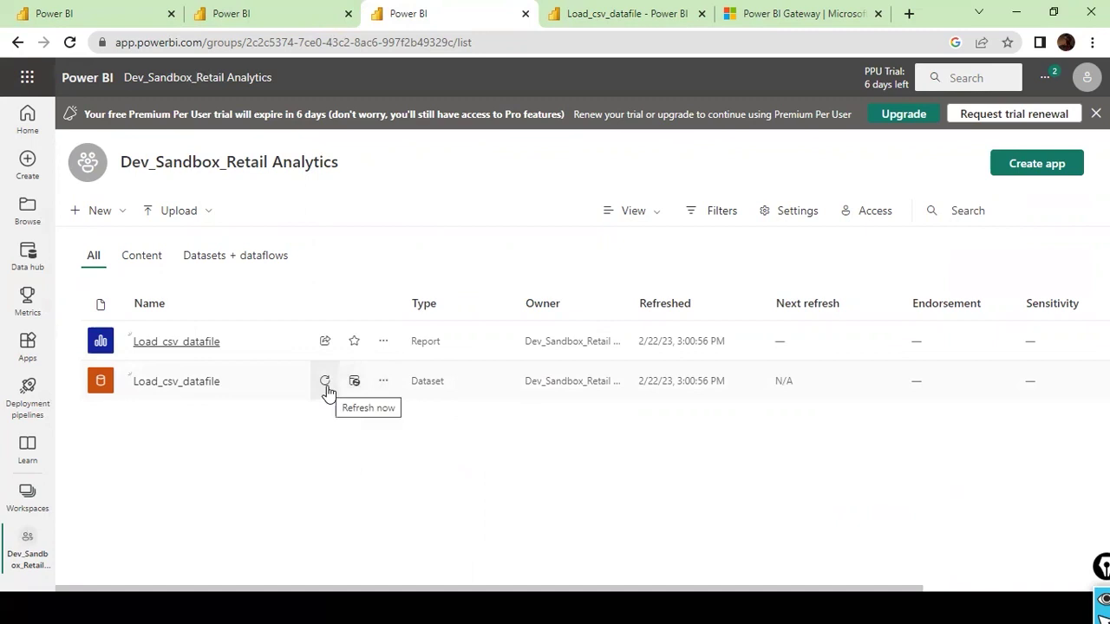
left_click(383, 382)
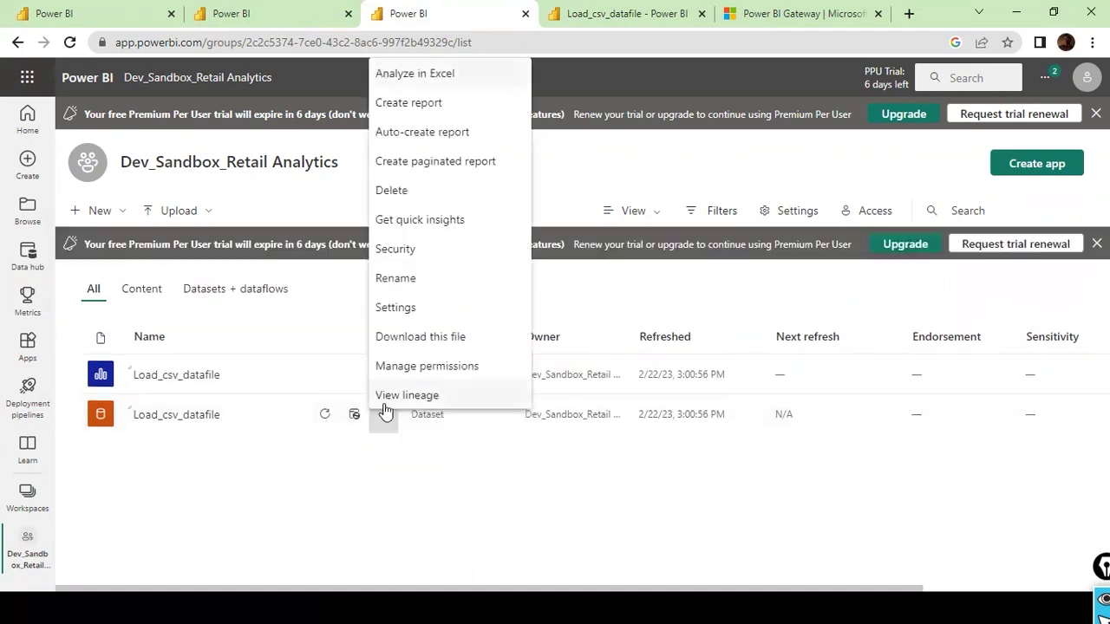
left_click(413, 307)
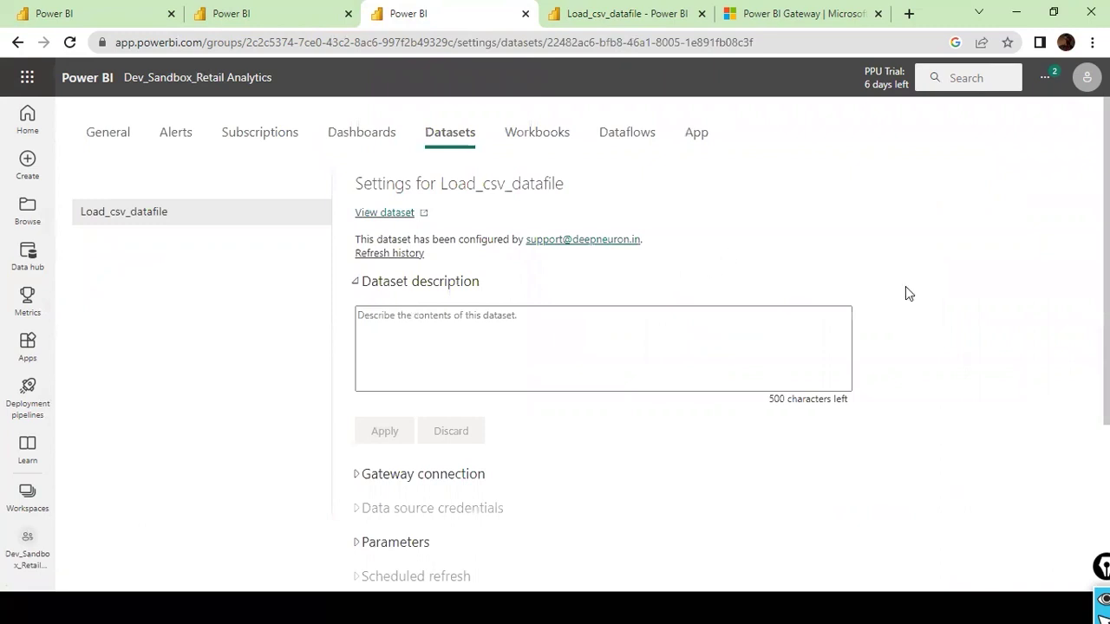
Switch to the dat1 folder, open sales_w04.csv in Excel, and examine the last data rows
key("alt+Tab")
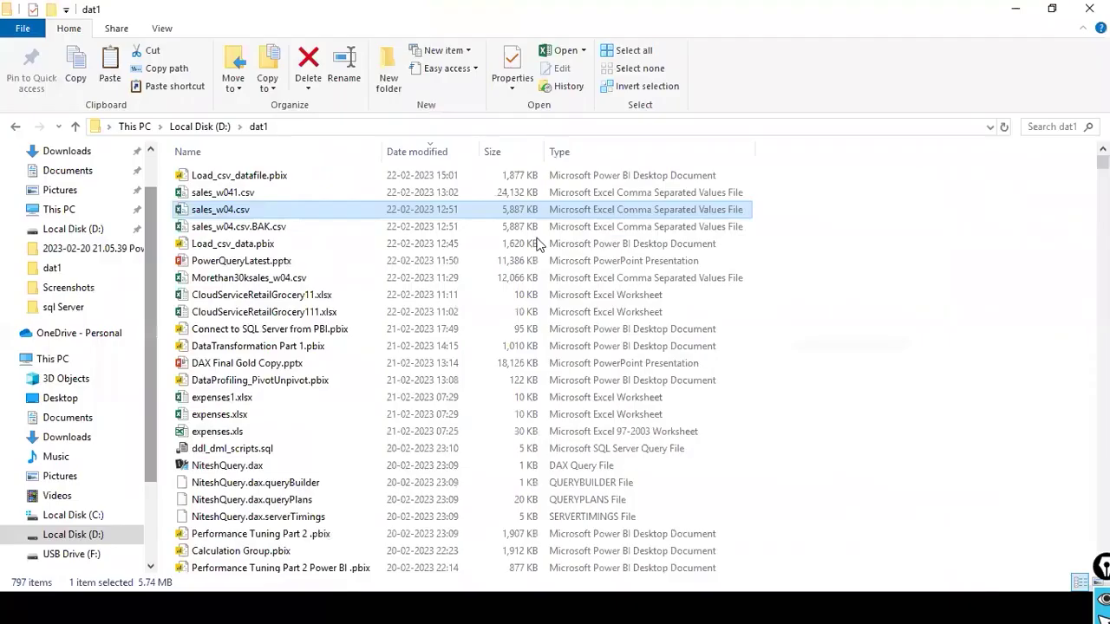
right_click(208, 217)
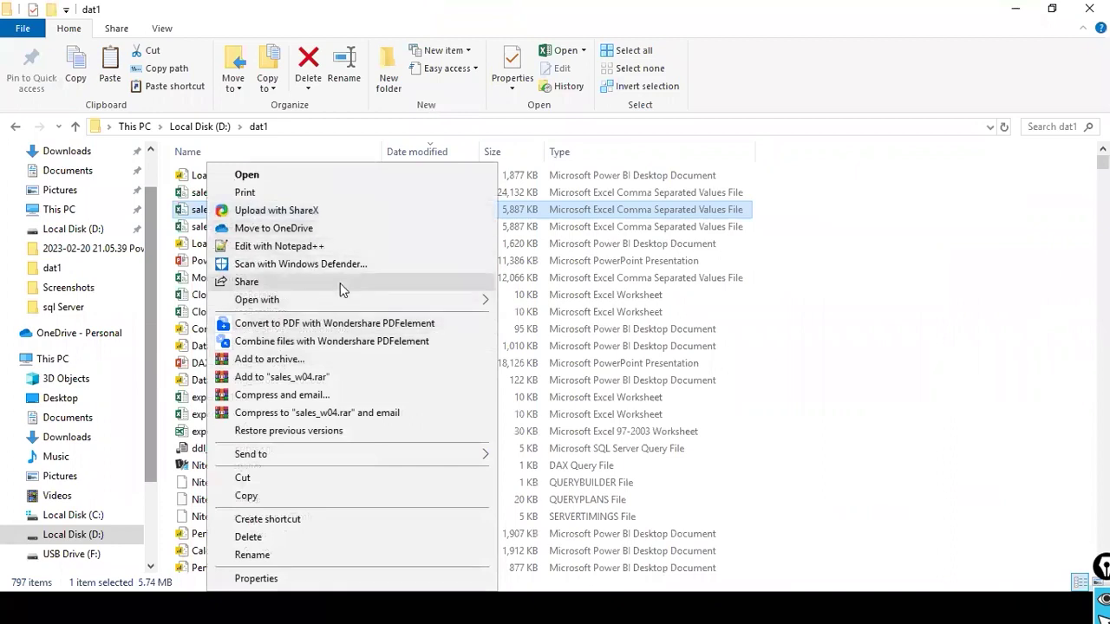
mouse_move(404, 308)
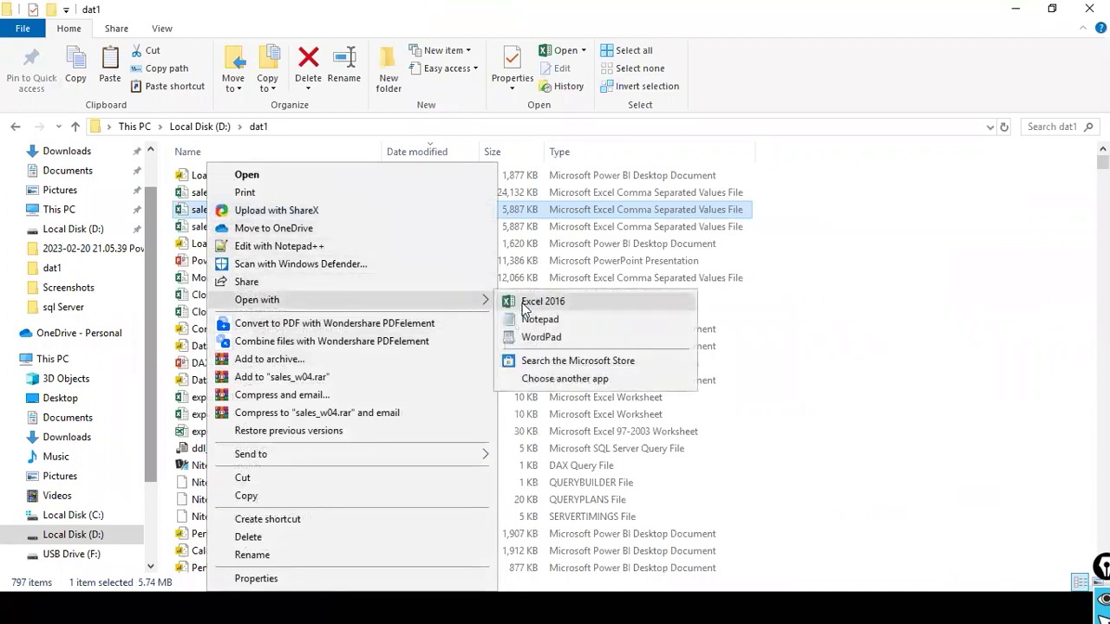
left_click(192, 215)
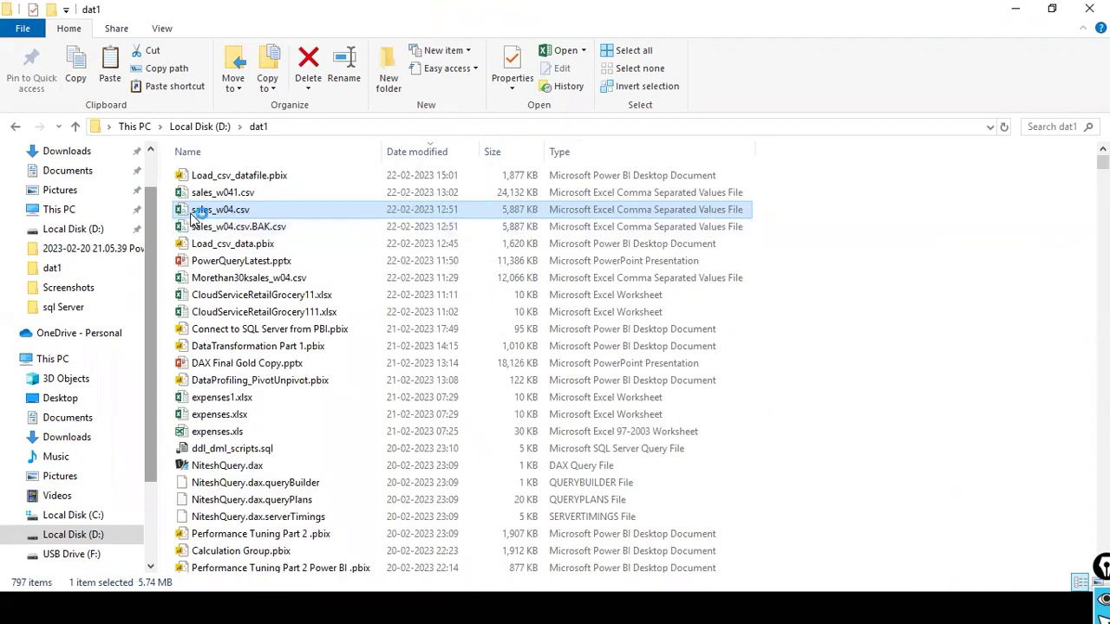
double_click(194, 218)
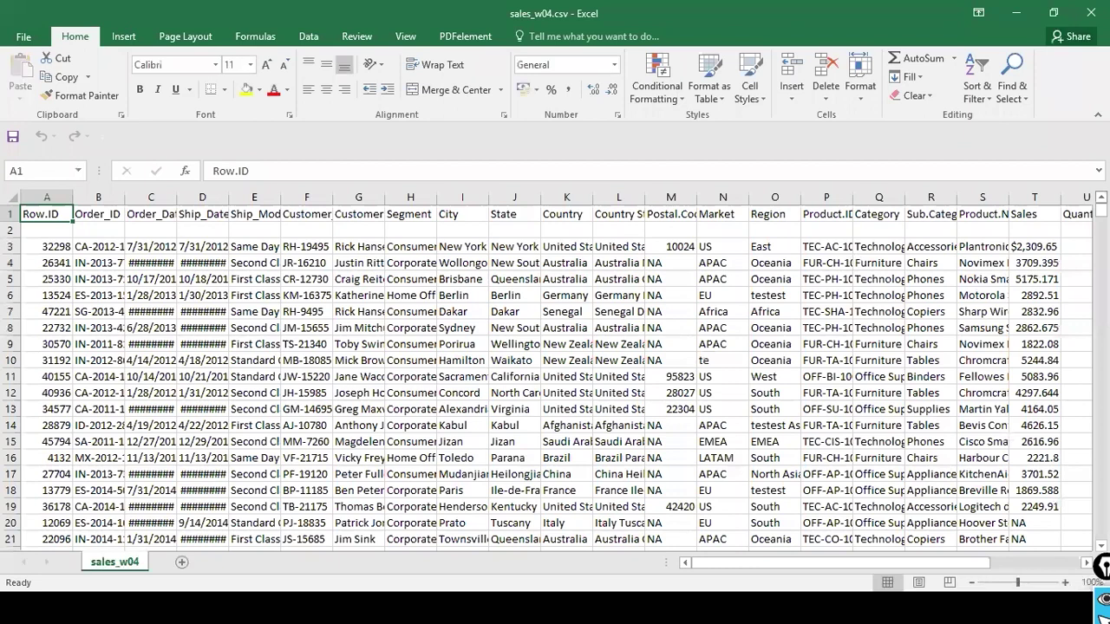
scroll(1079, 480, "down", 20)
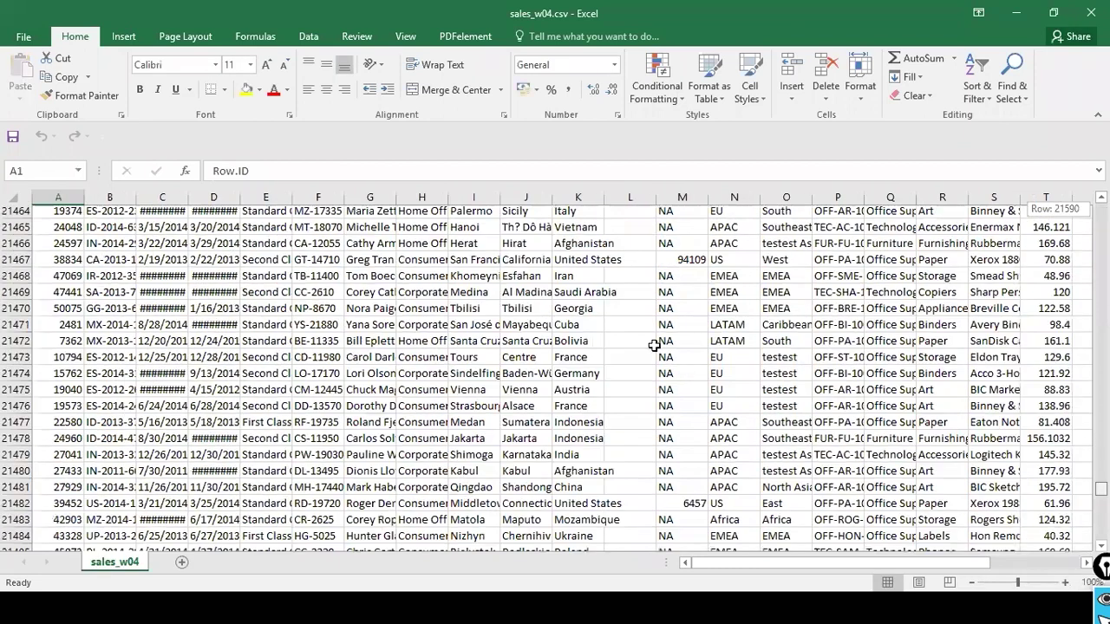
scroll(651, 342, "down", 20)
left_click(25, 298)
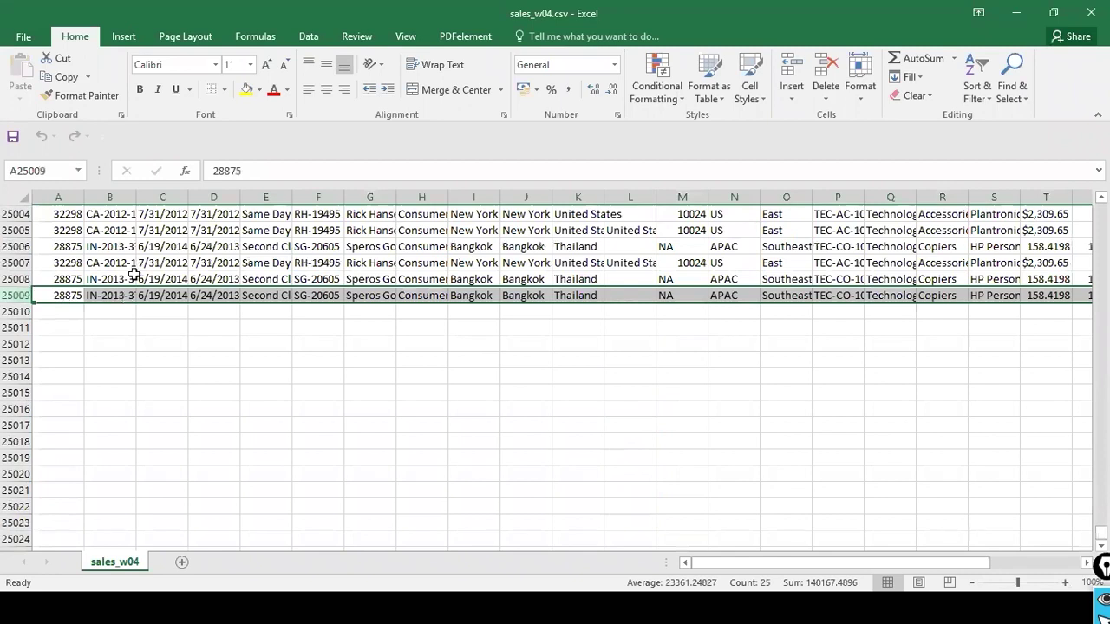
scroll(128, 295, "up", 4)
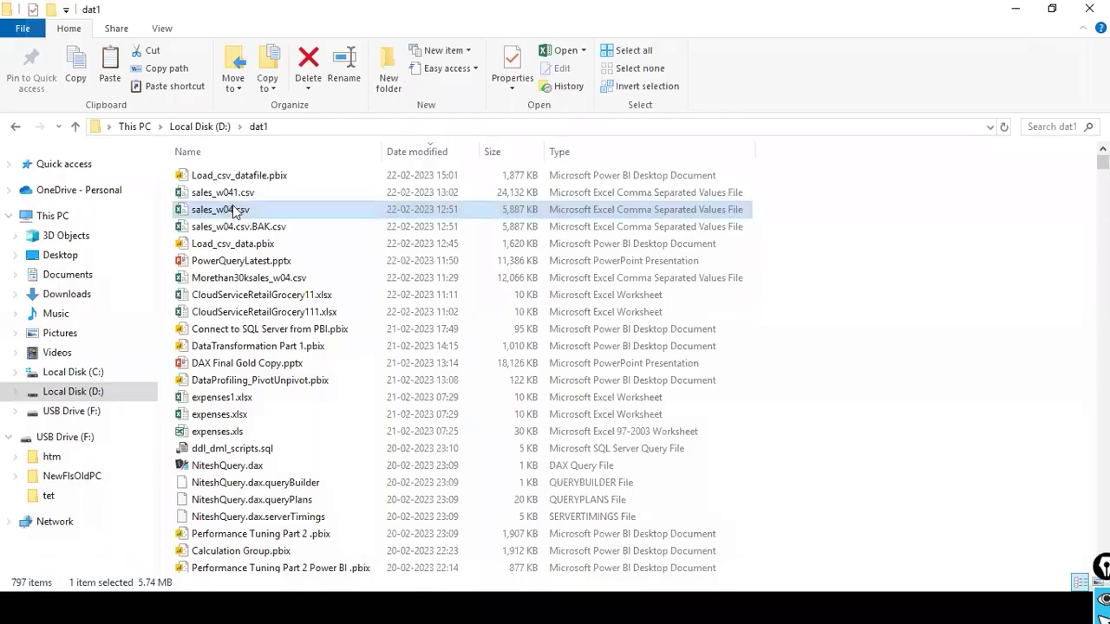
Open sales_w04.csv in Notepad and append a copy of its entire contents at the end of the file
right_click(231, 209)
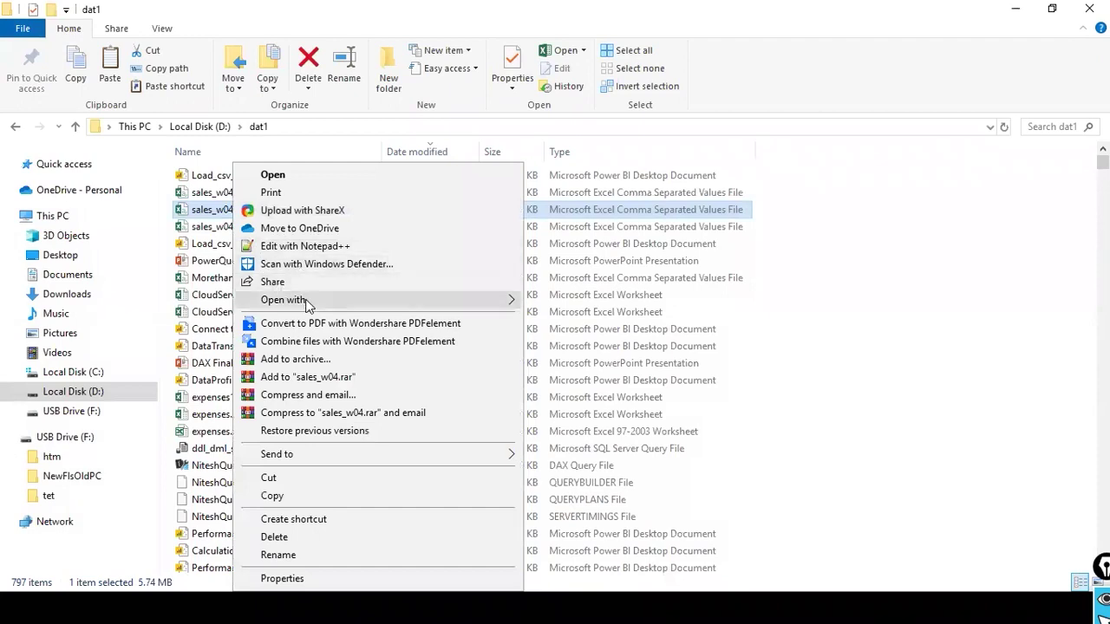
mouse_move(321, 302)
left_click(580, 322)
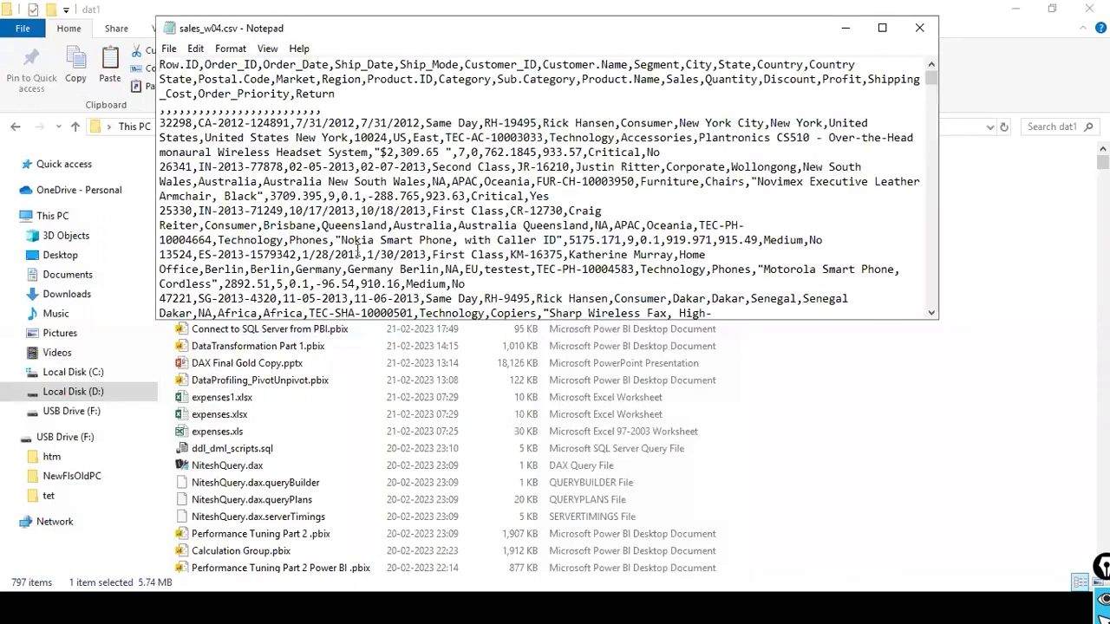
key("ctrl+a")
key("ctrl+c")
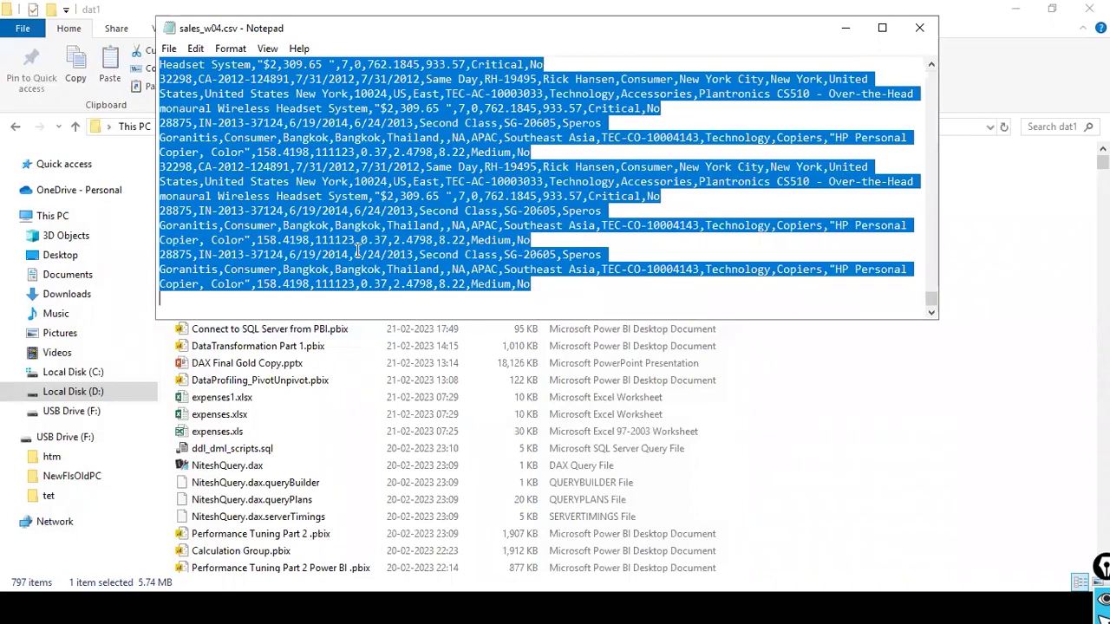
key("ctrl+End")
key("ctrl+v")
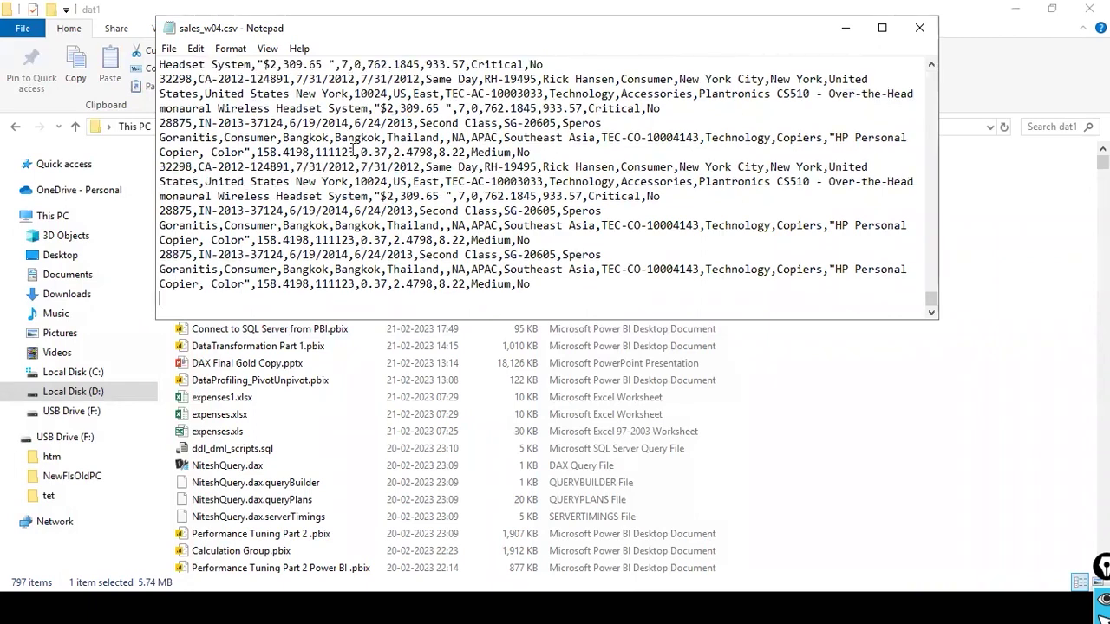
Examine the sales records throughout sales_w04.csv, from the end of the file back to its earlier rows
scroll(359, 165, "up", 10)
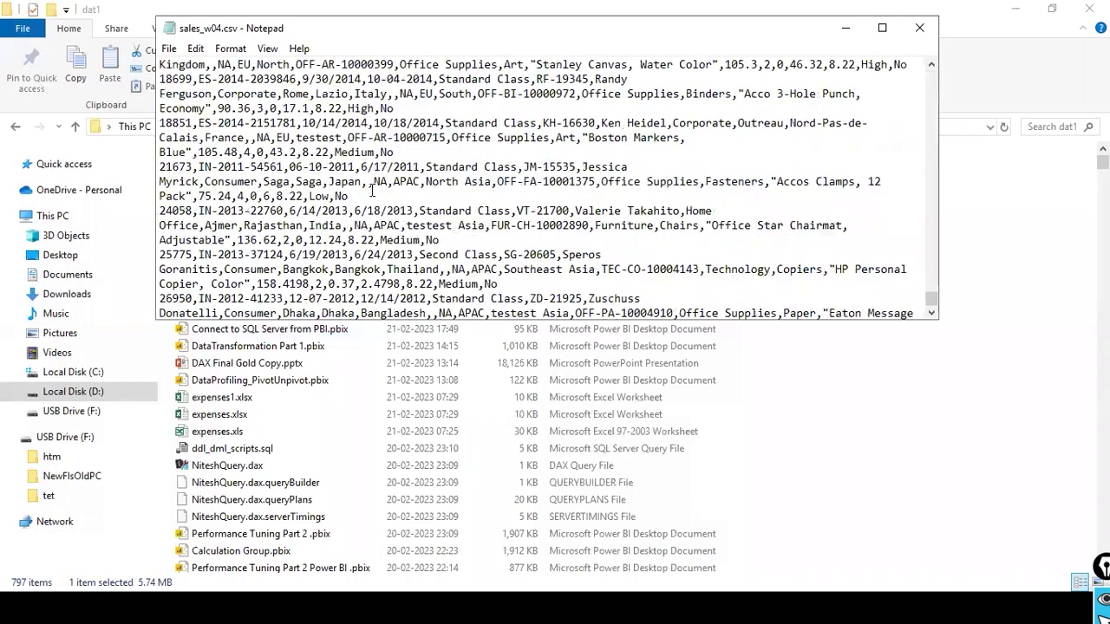
scroll(373, 189, "up", 10)
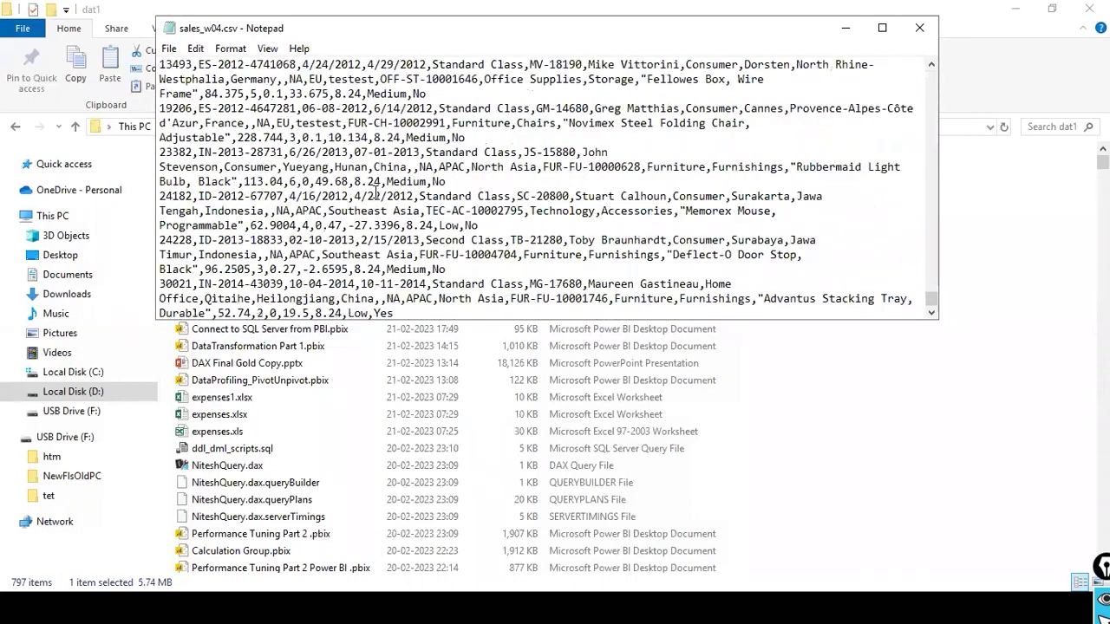
scroll(374, 189, "up", 8)
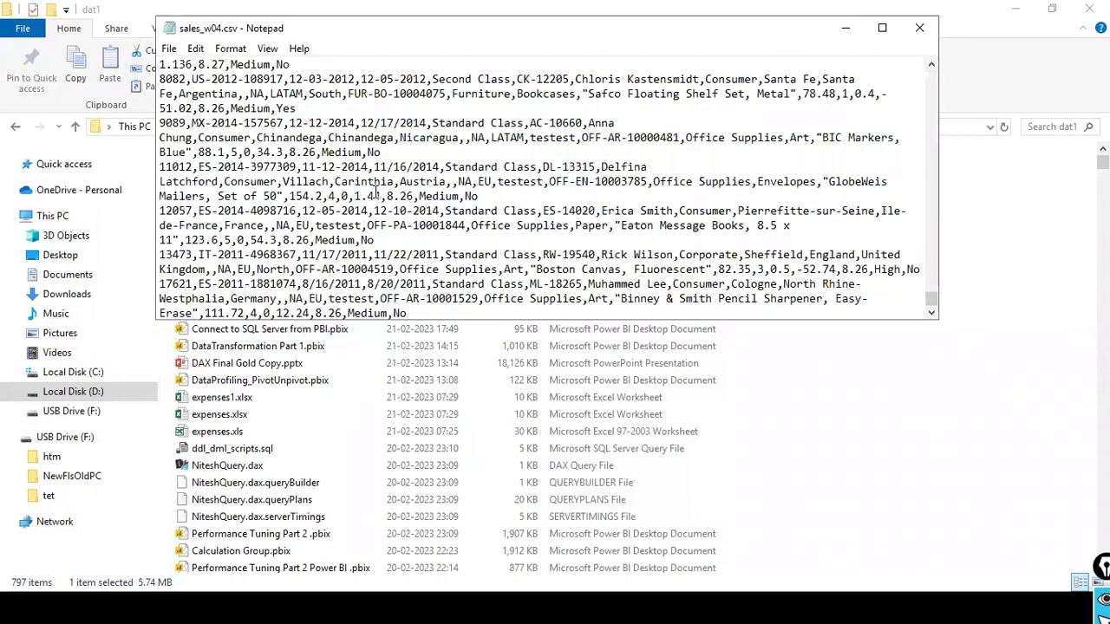
scroll(375, 192, "up", 8)
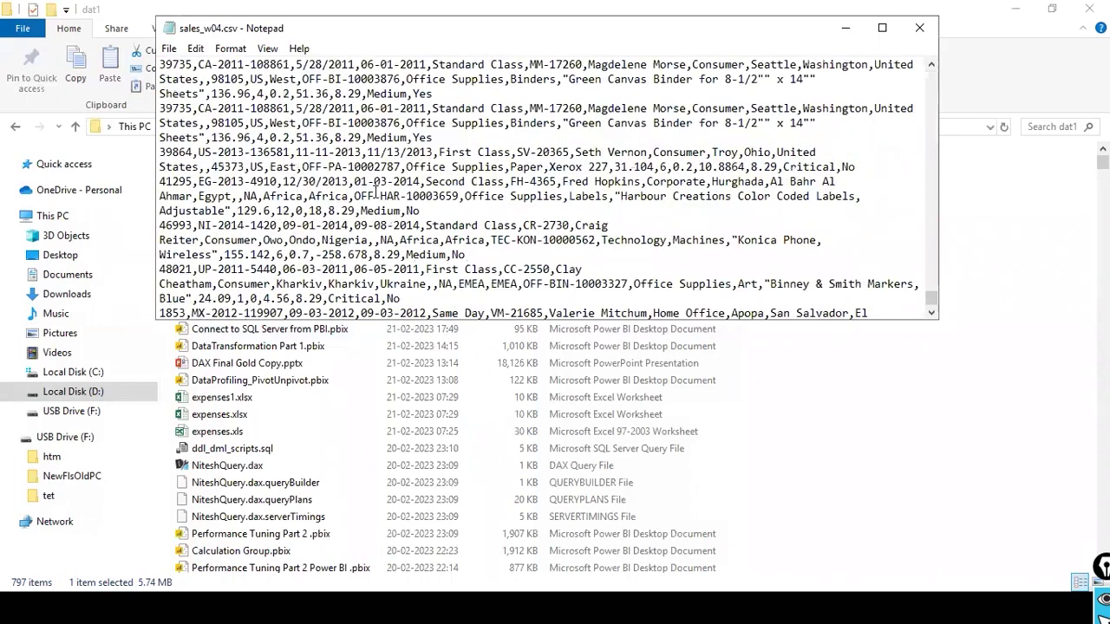
scroll(932, 87, "up", 8)
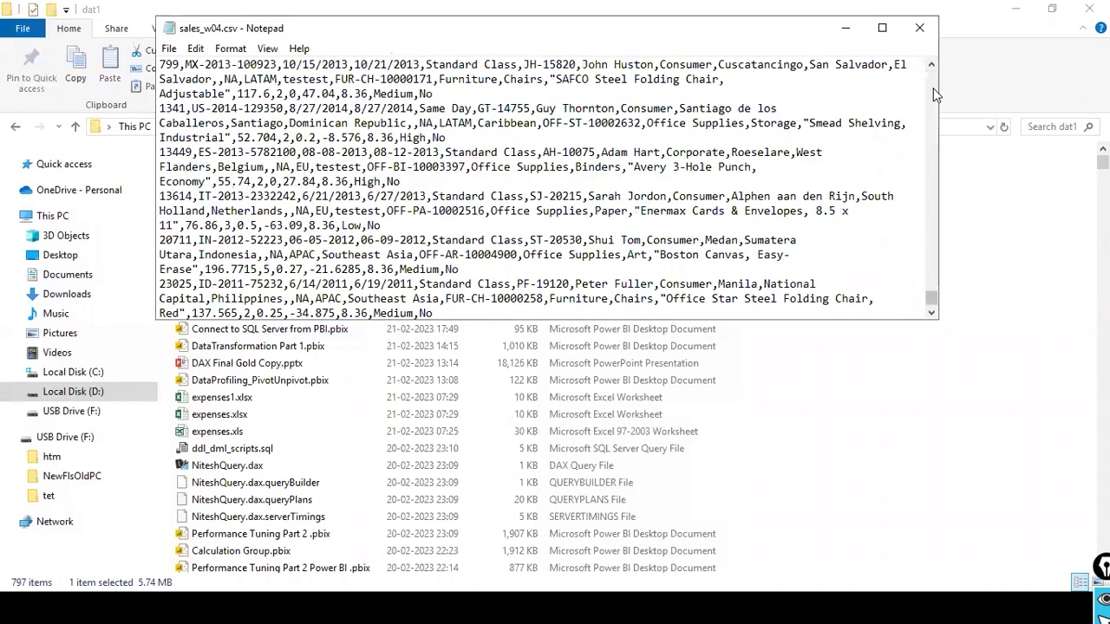
scroll(933, 87, "up", 8)
scroll(933, 88, "down", 5)
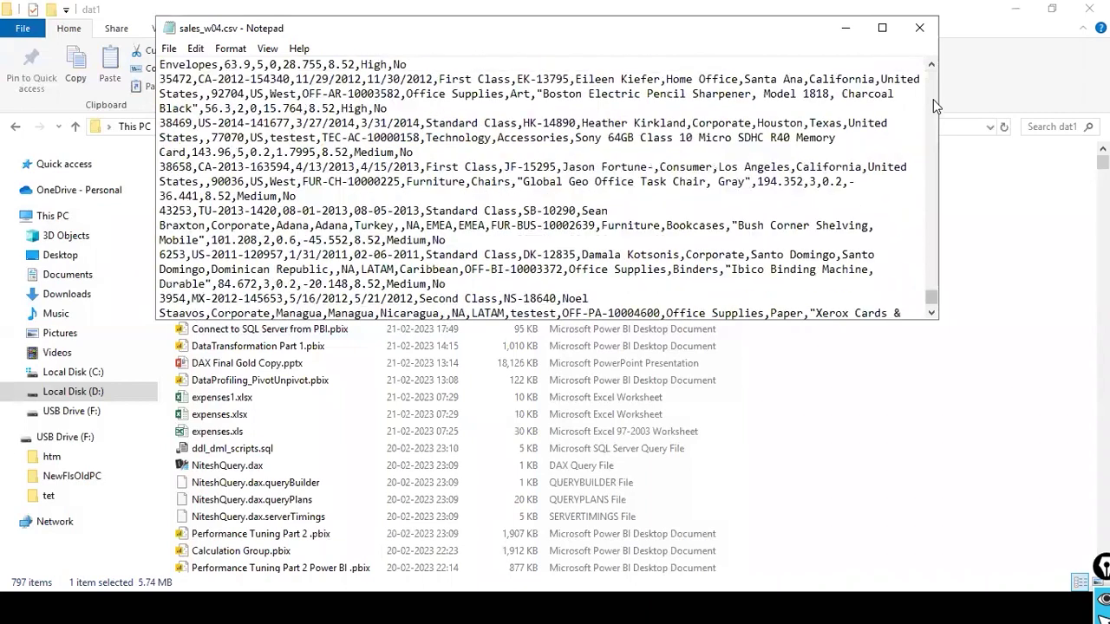
left_click_drag(933, 305, 919, 132)
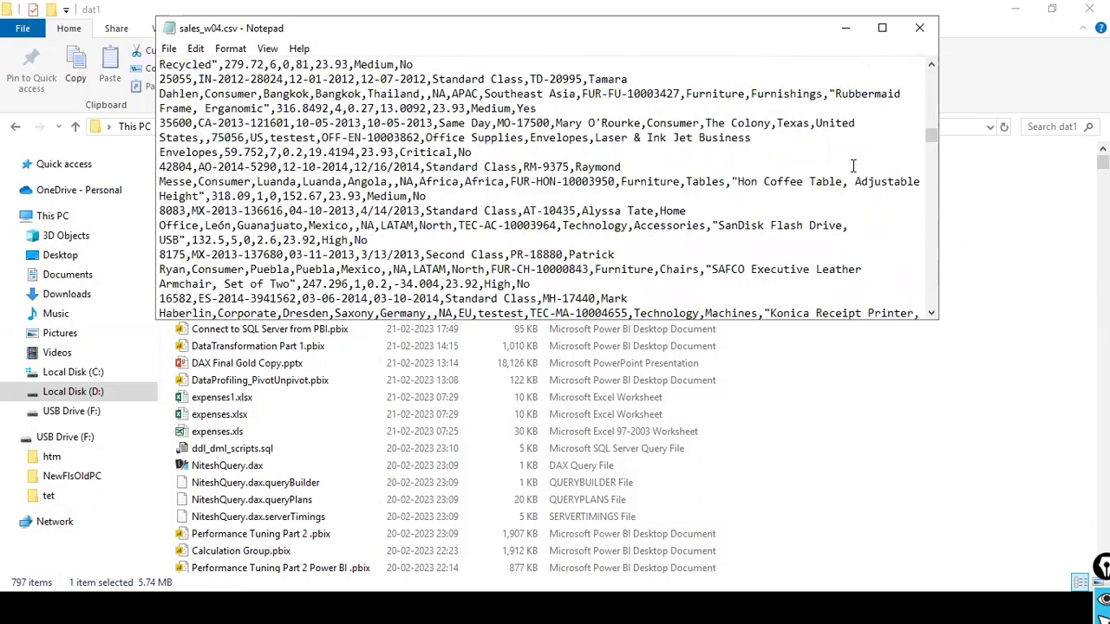
scroll(853, 166, "down", 5)
scroll(853, 165, "down", 10)
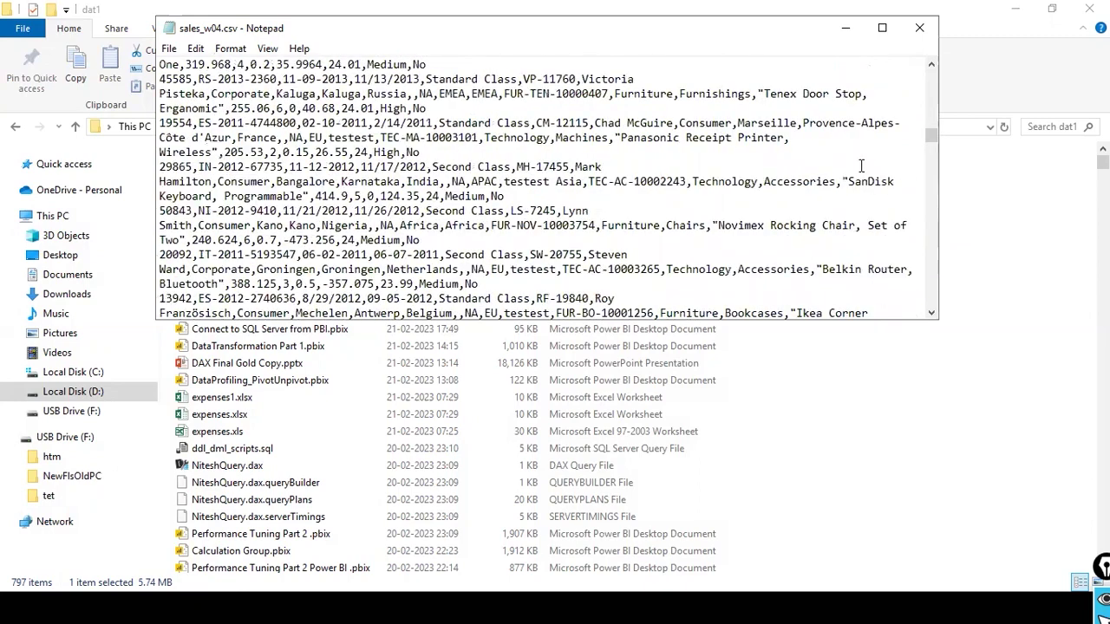
scroll(875, 170, "down", 10)
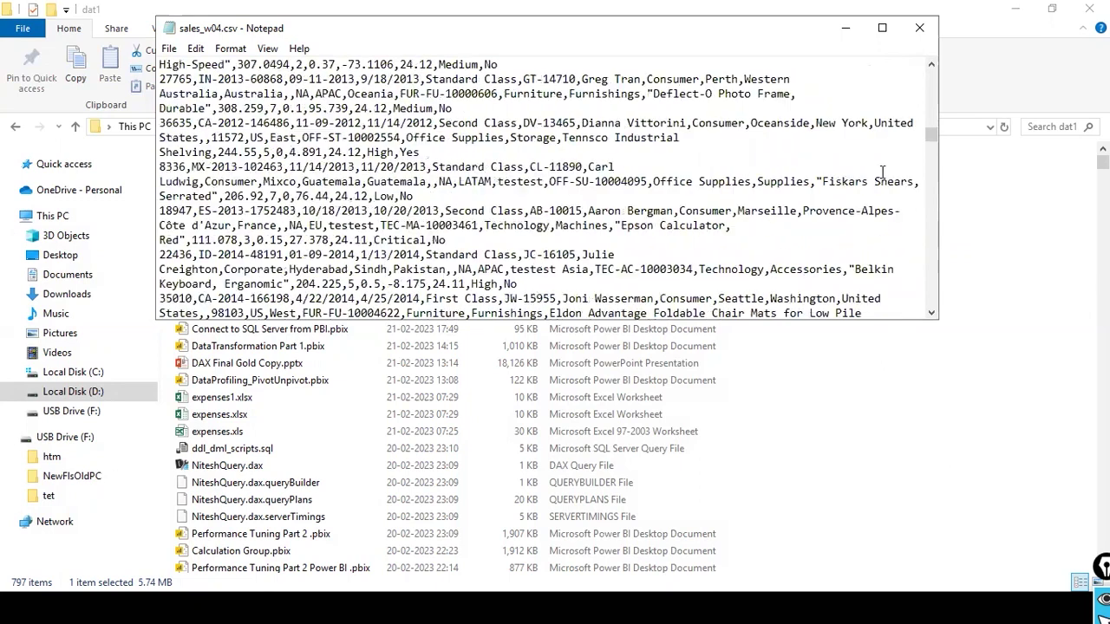
scroll(927, 86, "down", 6)
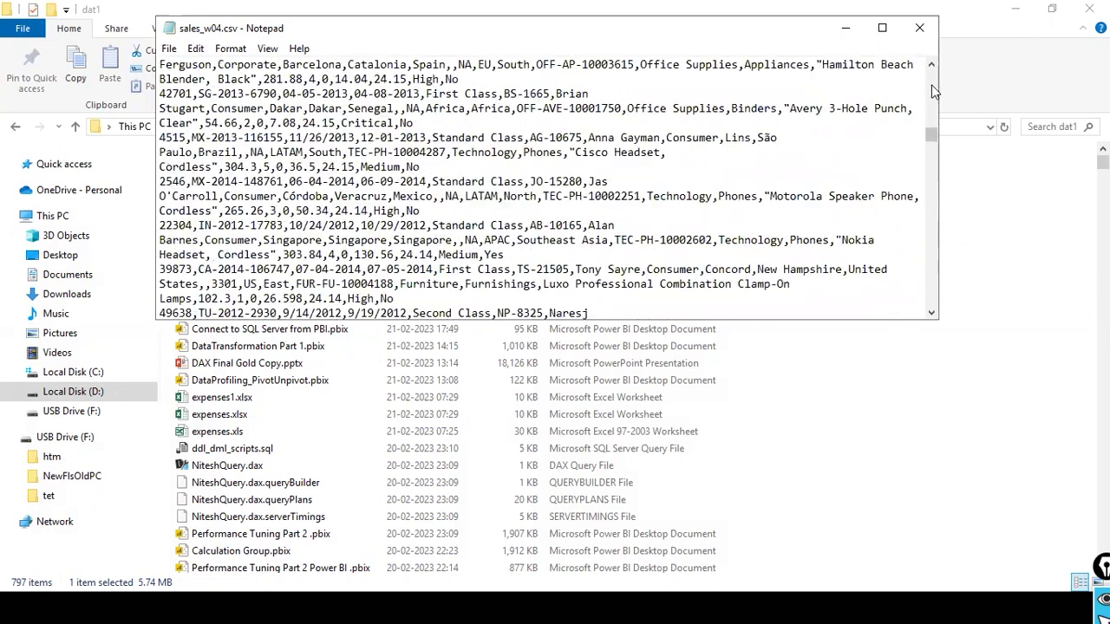
scroll(936, 82, "down", 10)
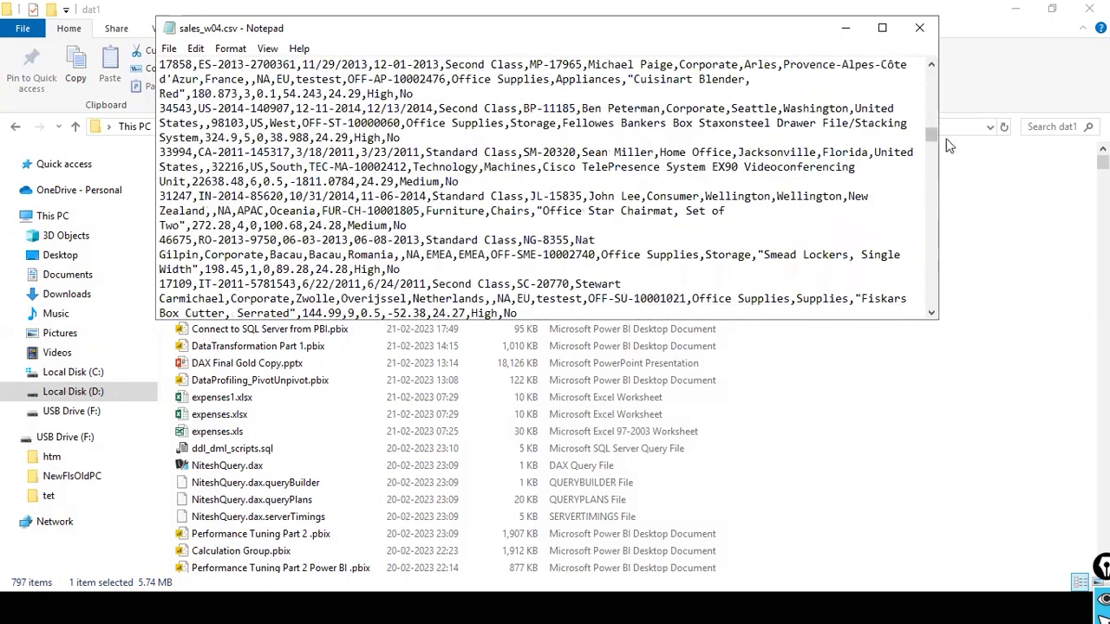
scroll(931, 249, "down", 10)
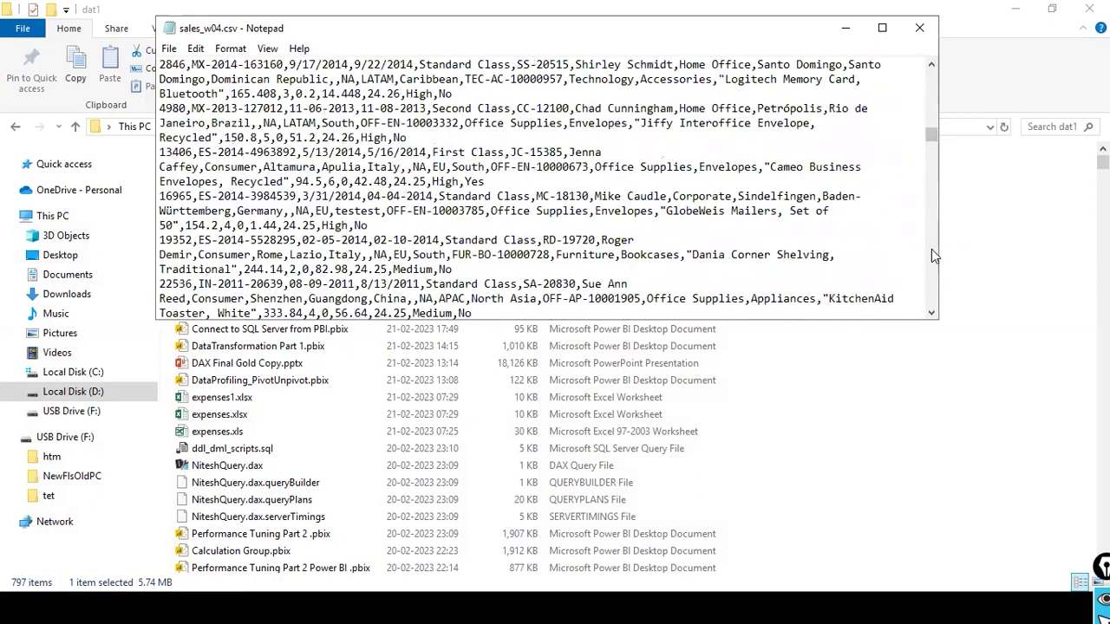
scroll(931, 249, "down", 10)
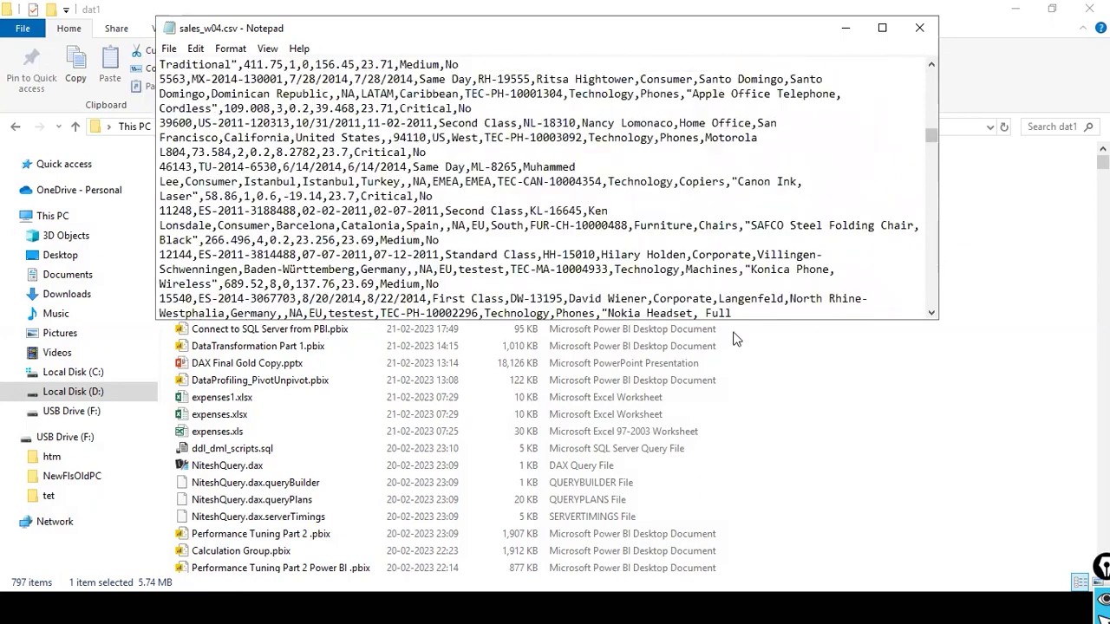
Check the last records of sales_w04.csv, save the changes, close Notepad, and locate the file in the dat1 folder
scroll(736, 340, "down", 5)
scroll(770, 262, "down", 5)
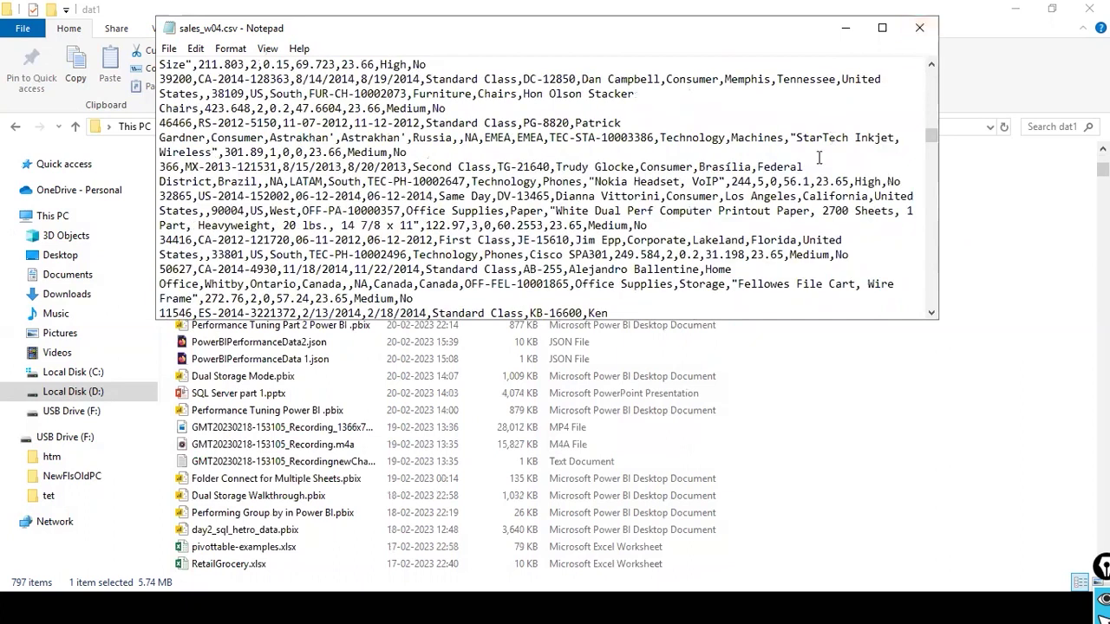
key("ctrl+End")
scroll(472, 312, "up", 4)
scroll(473, 313, "down", 4)
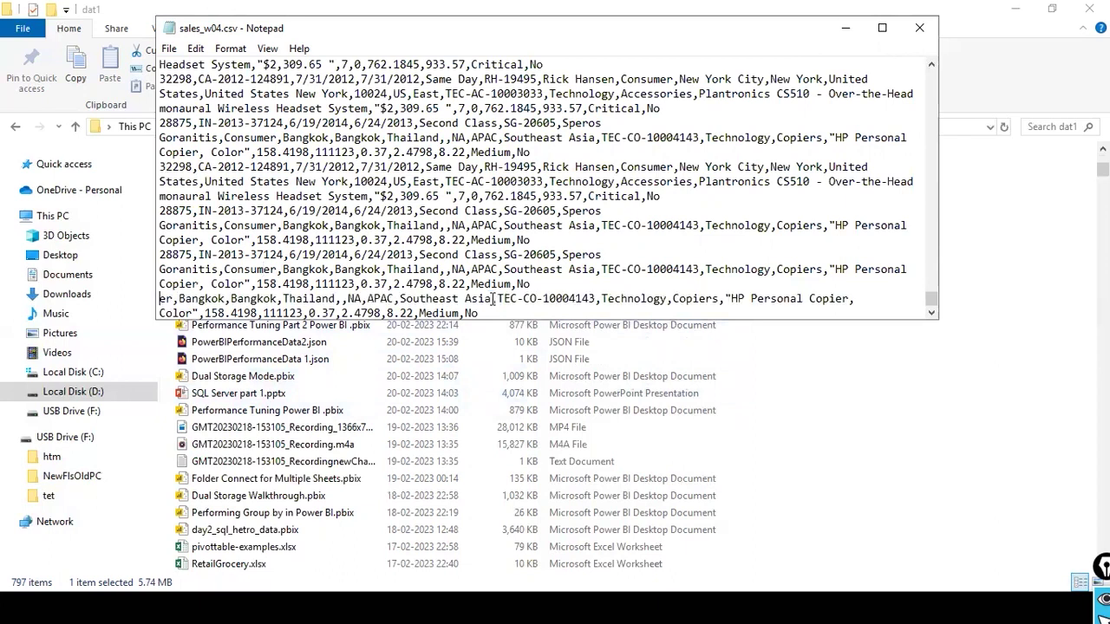
left_click(920, 38)
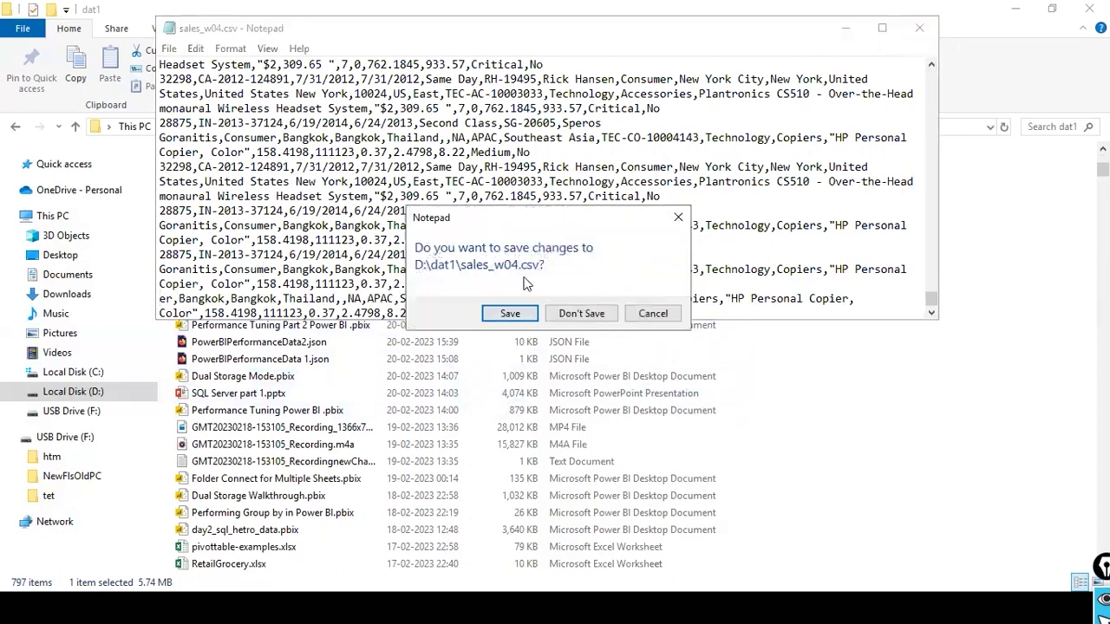
left_click(512, 313)
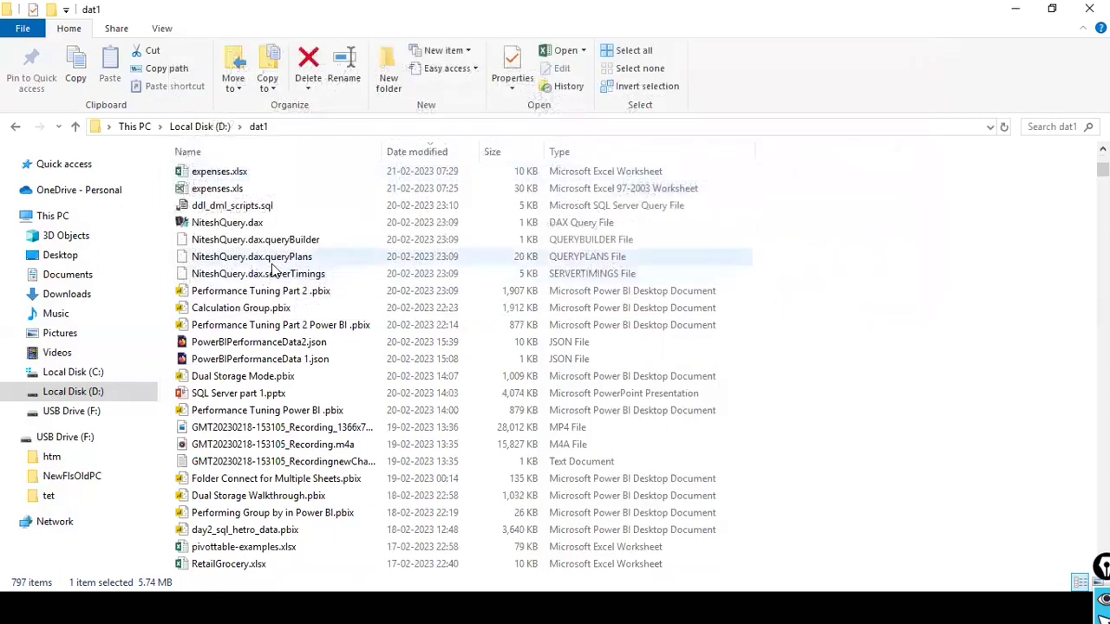
scroll(285, 254, "up", 5)
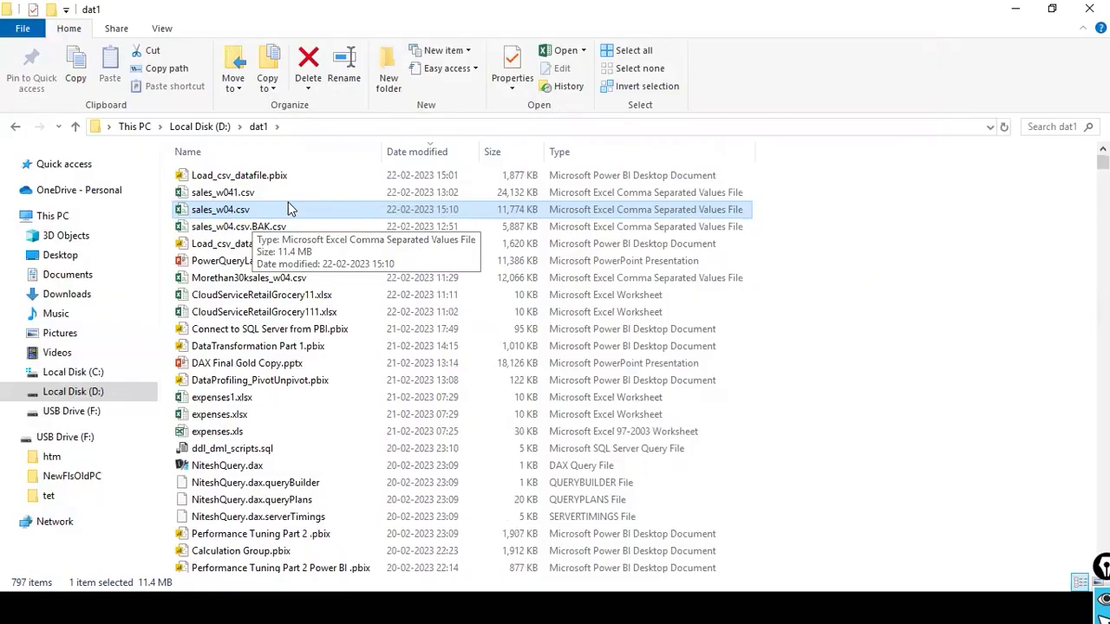
Compare sales_w04.csv in the dat1 folder with the Load_csv_datafile dataset settings and published report in Power BI
key("alt+Tab")
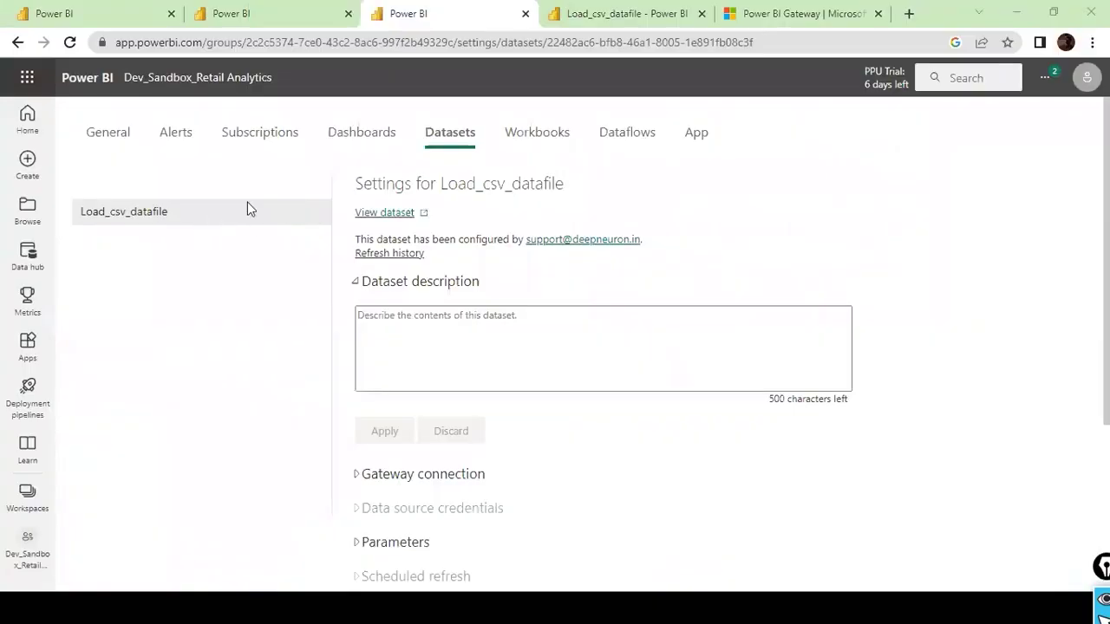
key("alt+Tab")
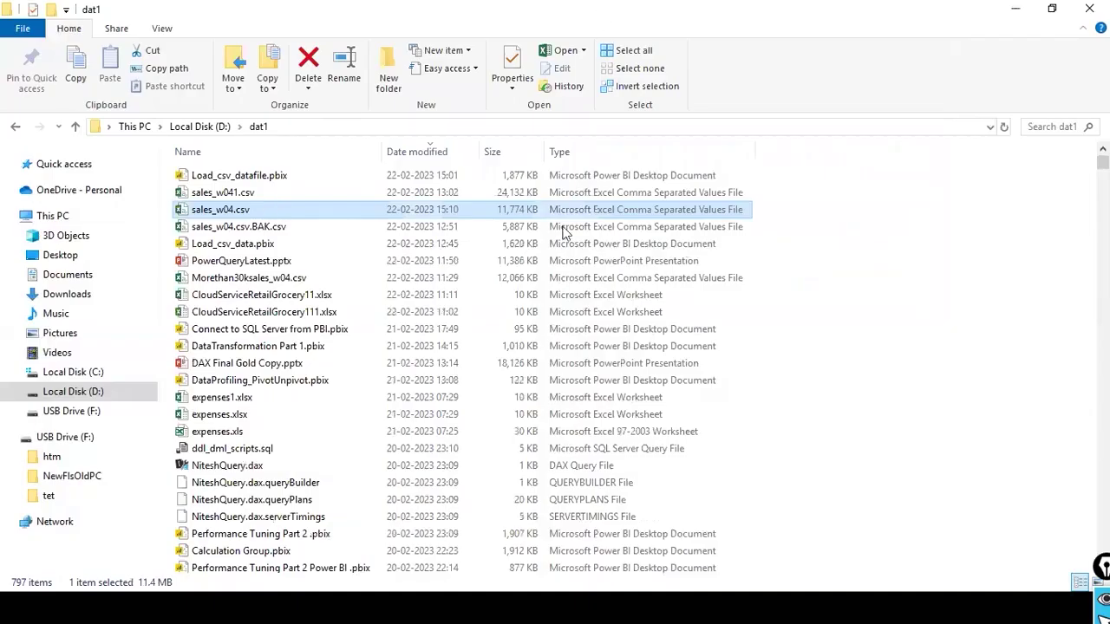
key("alt+Tab")
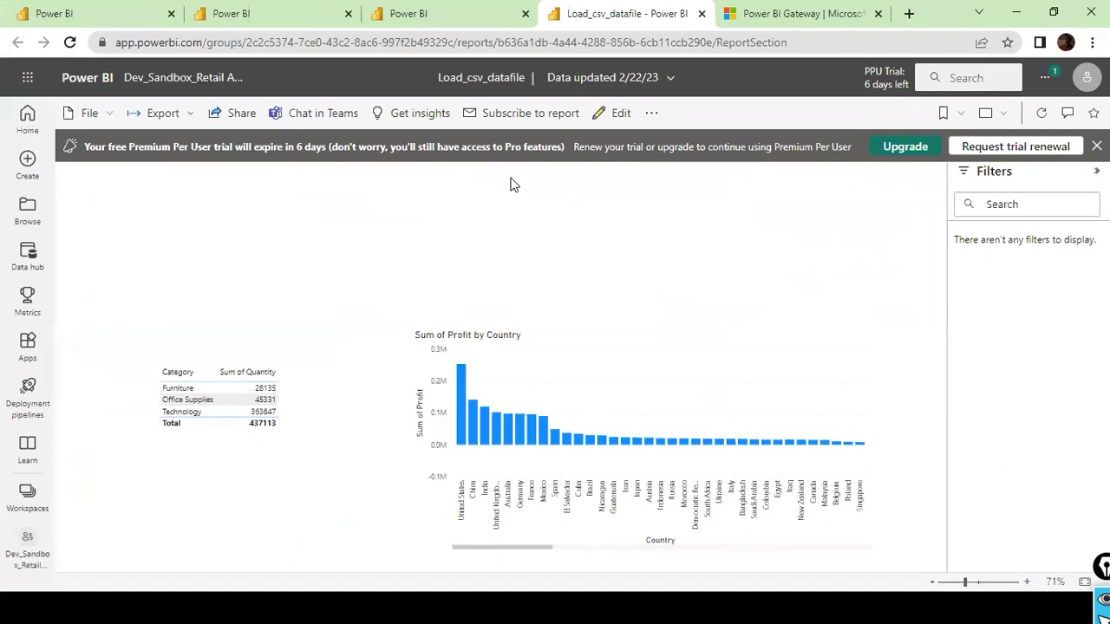
left_click(412, 22)
key("alt+Tab")
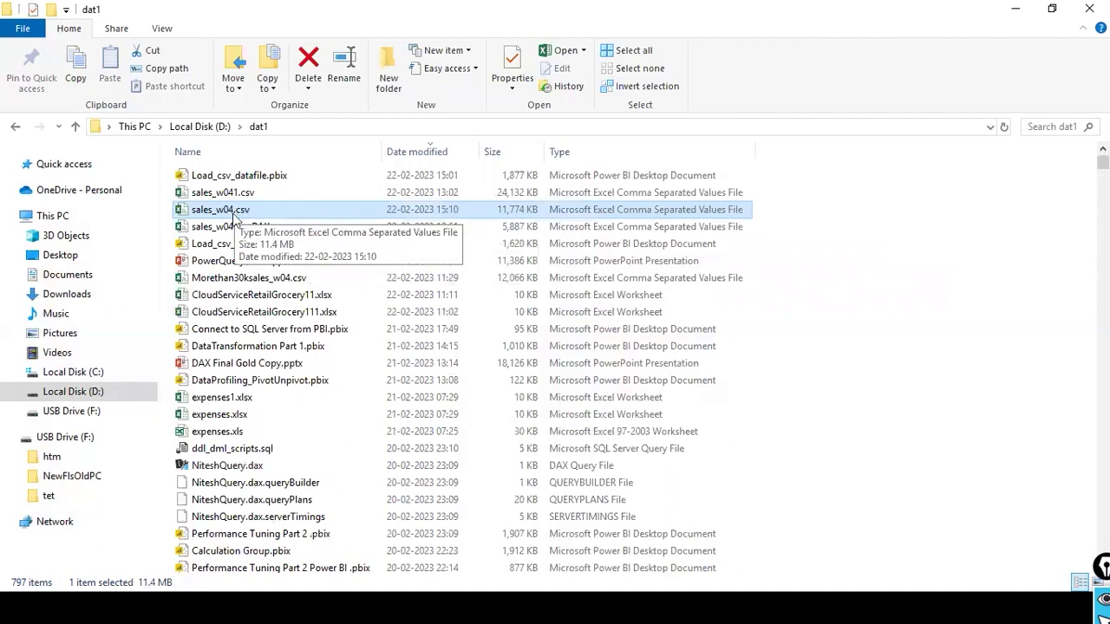
key("alt+Tab")
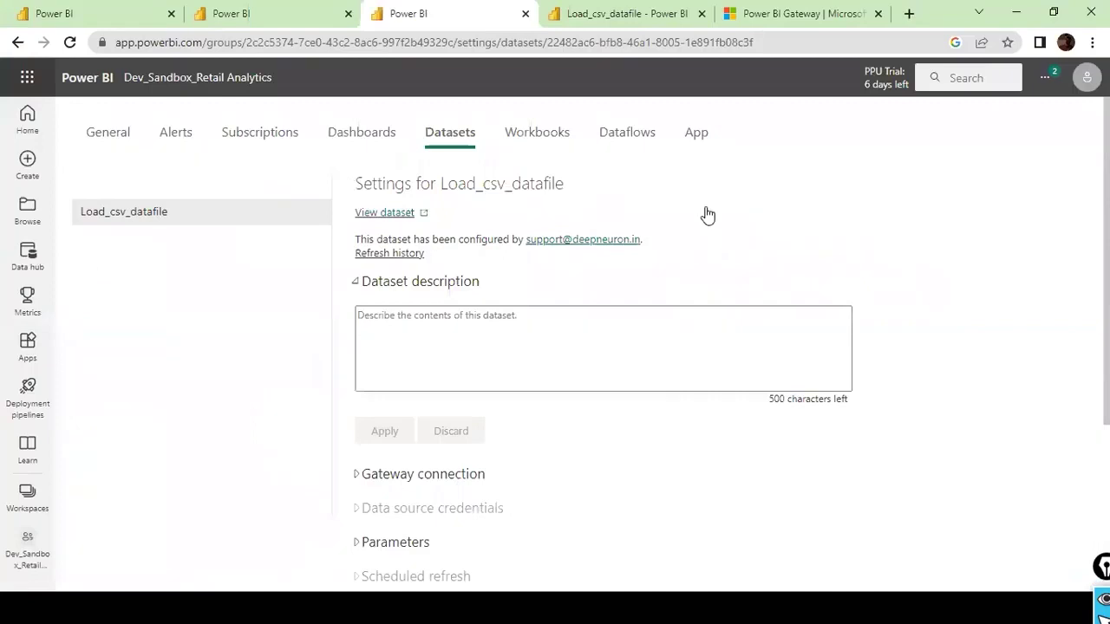
left_click(685, 19)
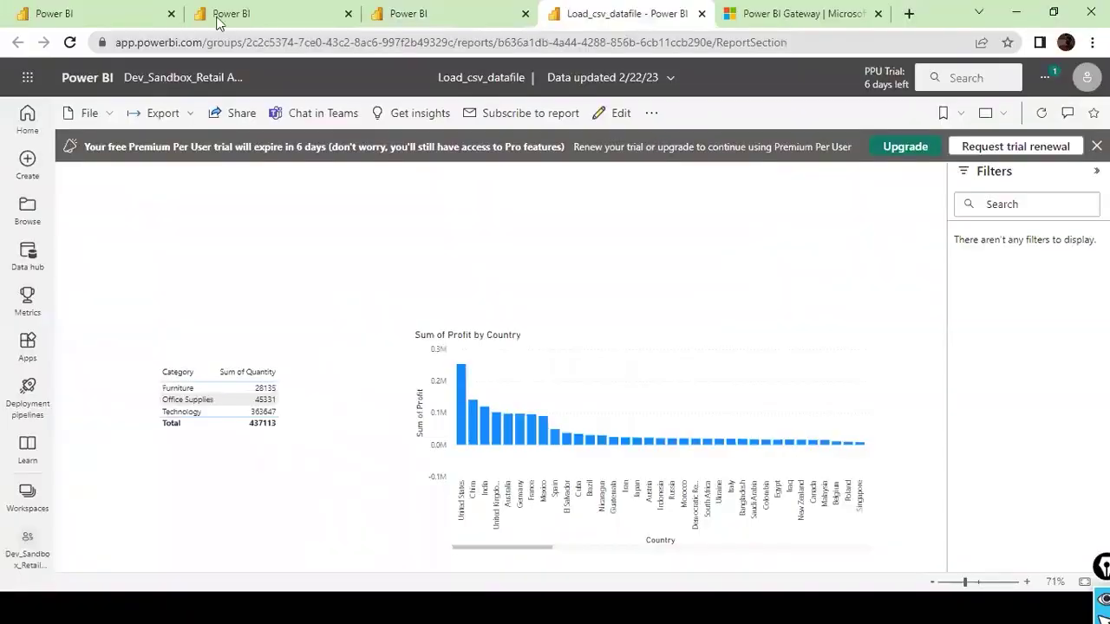
Go to the Dev_Sanbox_Retail workspace in Power BI and open the settings of the Load_csv_data dataset
left_click(260, 10)
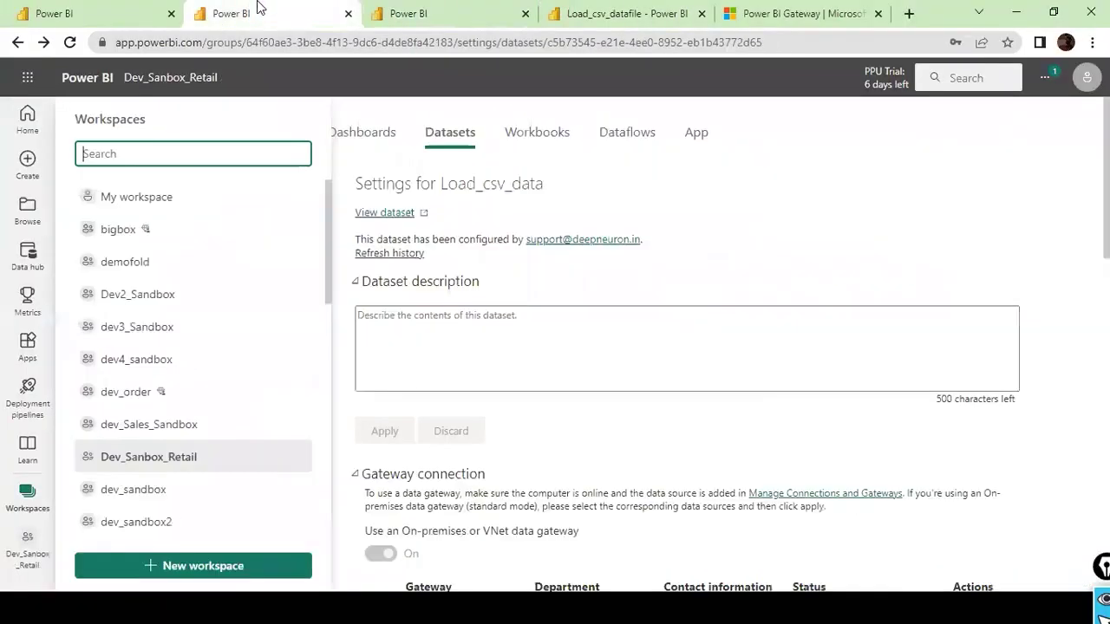
left_click(119, 19)
left_click(242, 15)
left_click(18, 42)
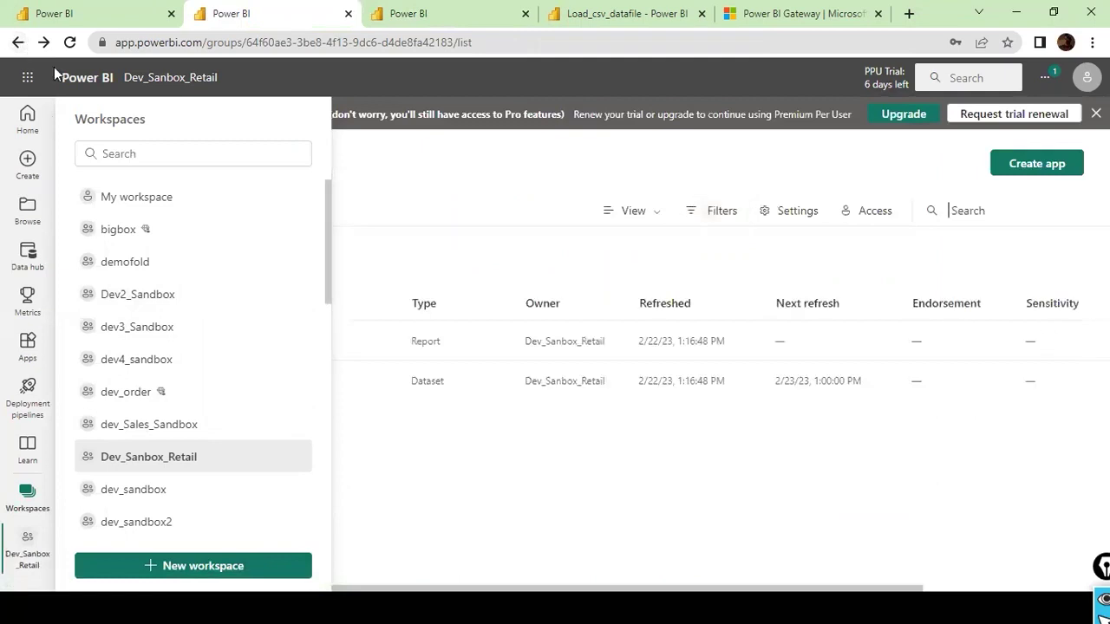
left_click(19, 43)
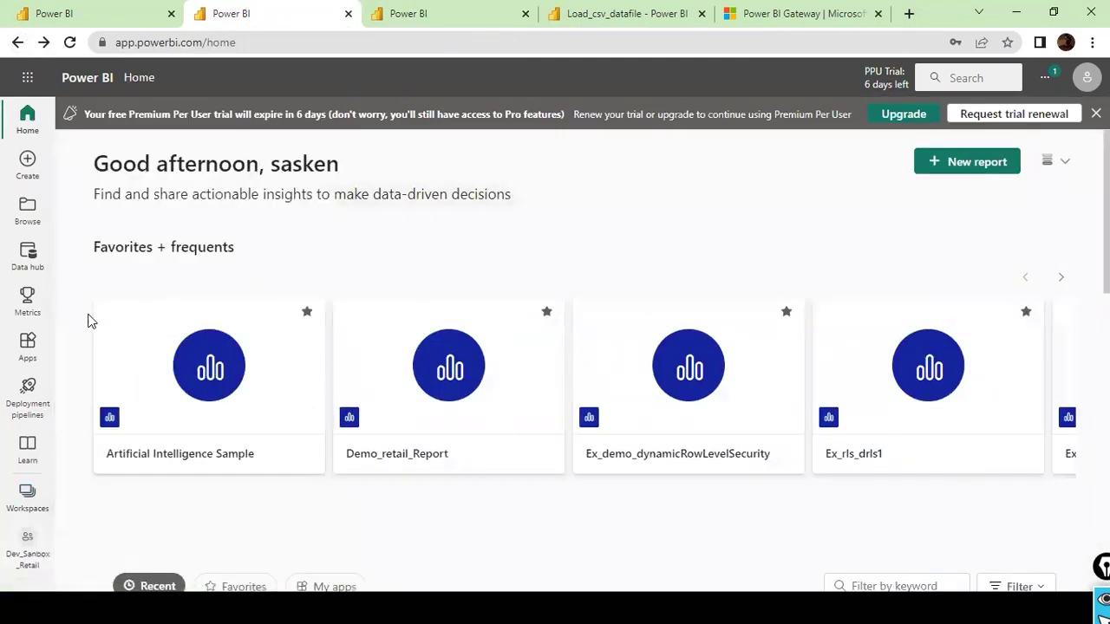
left_click(28, 548)
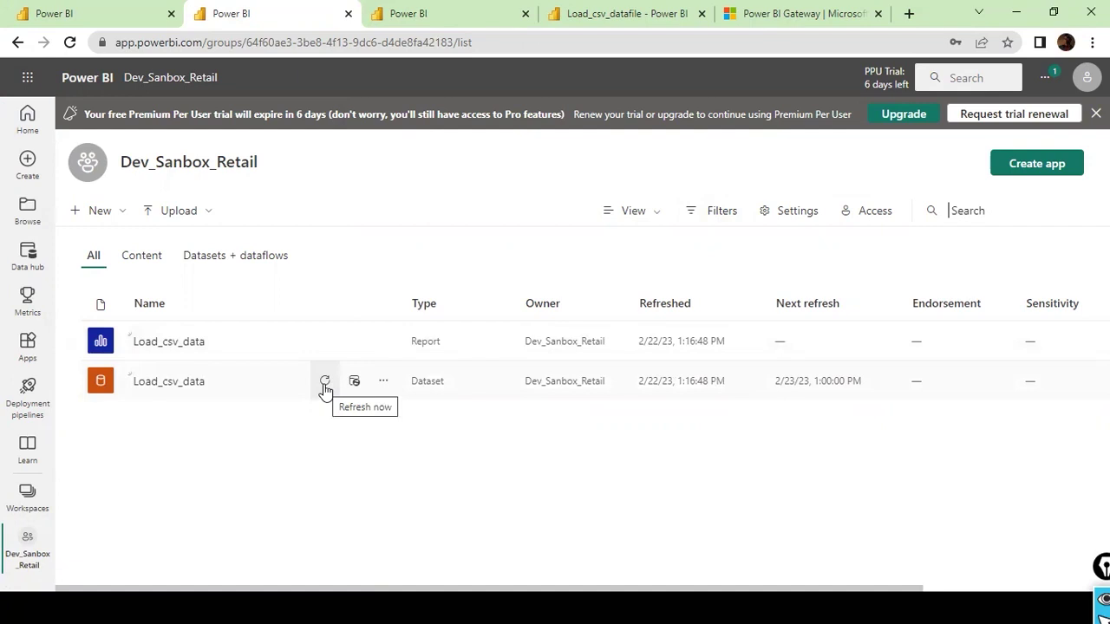
left_click(384, 386)
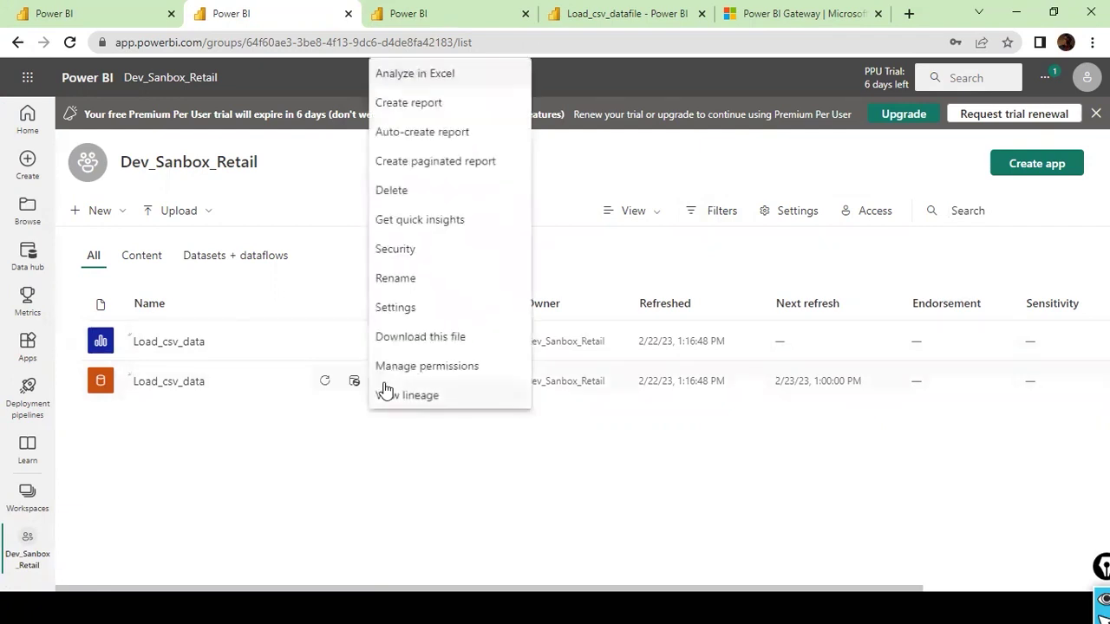
left_click(423, 313)
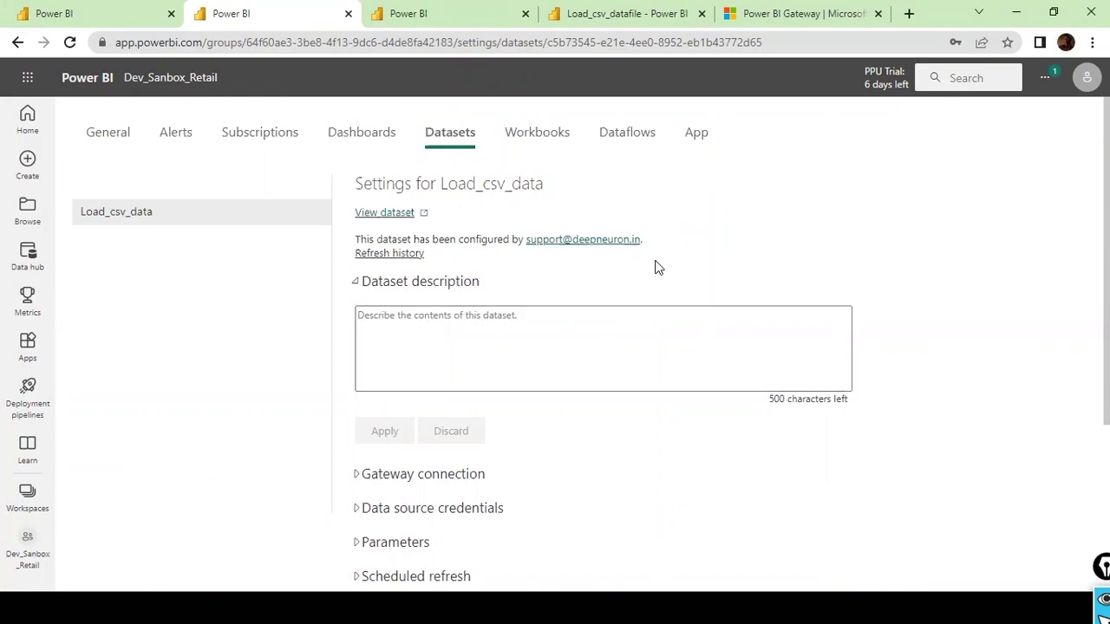
Check sales_w04.csv in the dat1 folder, then examine the gateway connection and source mapping of Load_csv_data
key("alt+Tab")
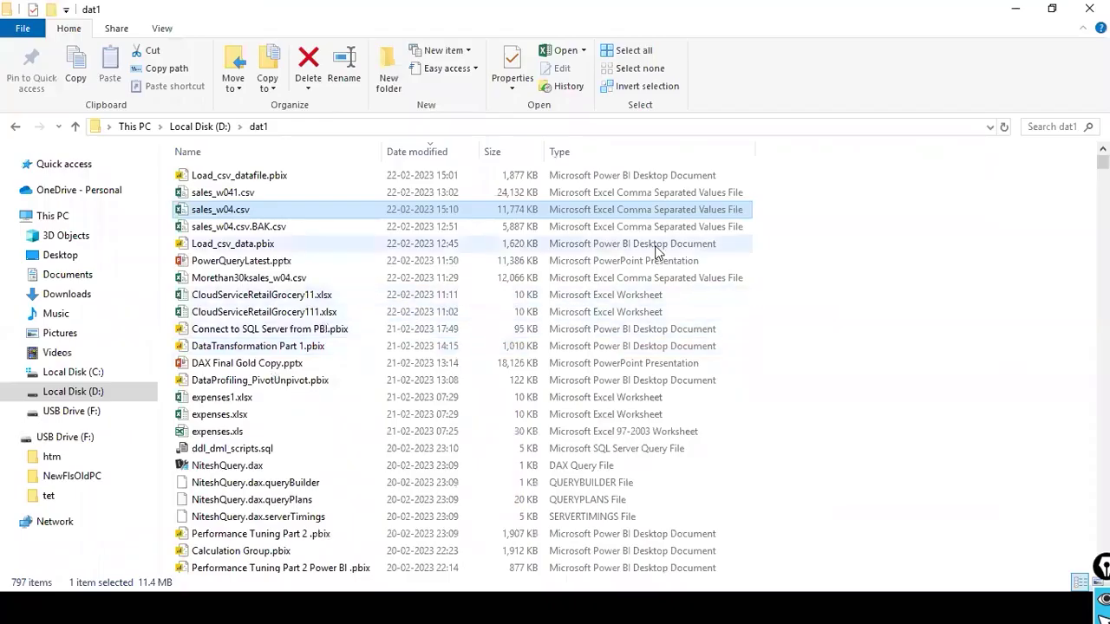
key("alt+Tab")
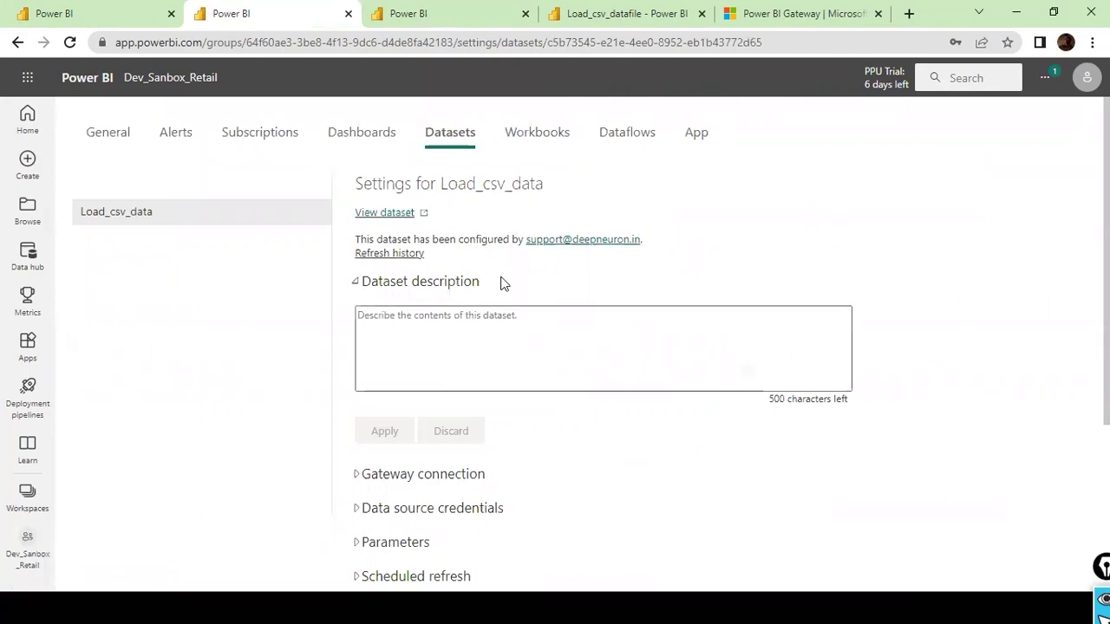
key("alt+Tab")
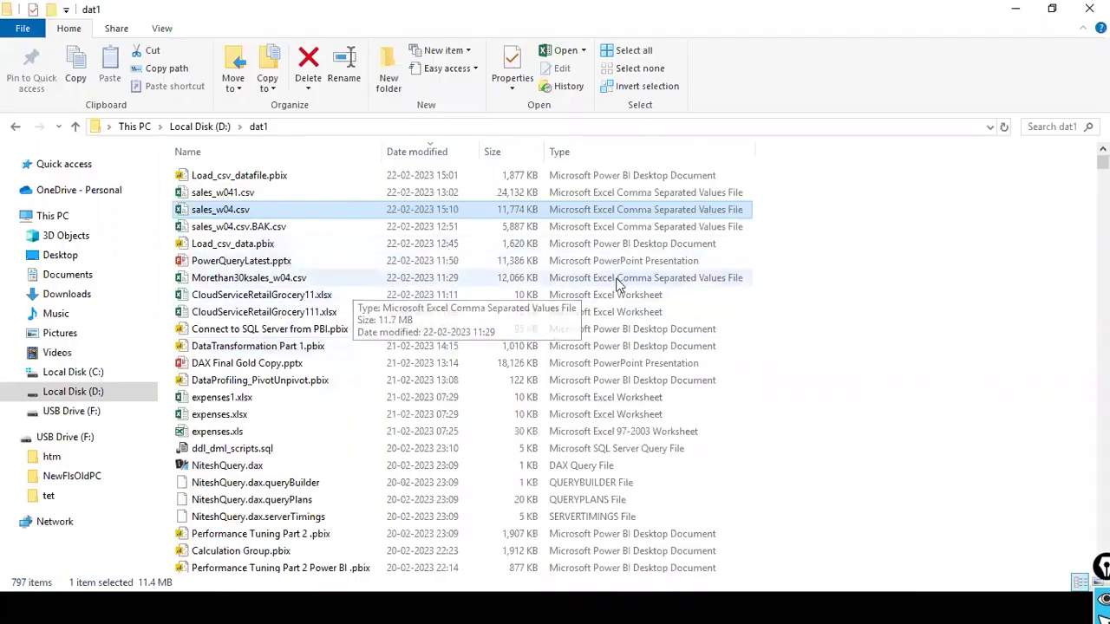
key("alt+Tab")
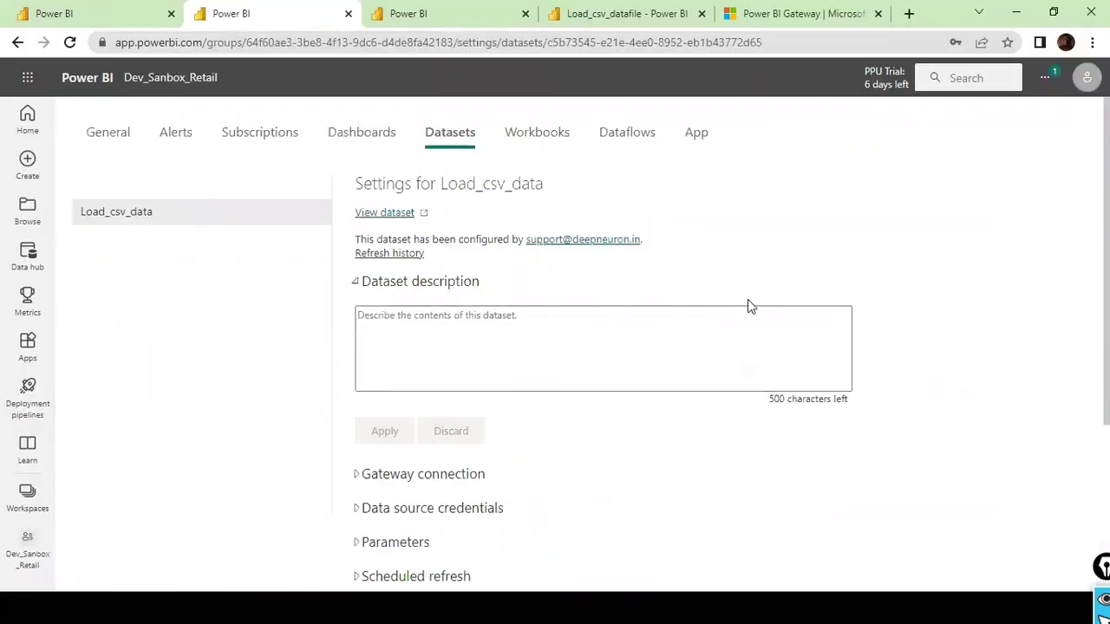
scroll(747, 303, "down", 2)
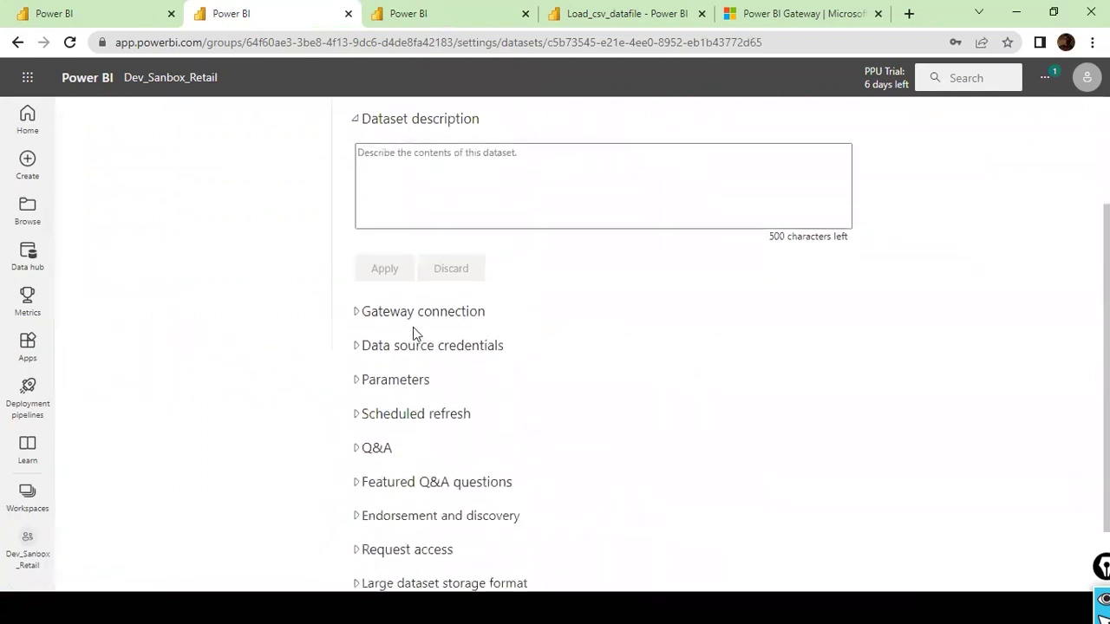
left_click(362, 317)
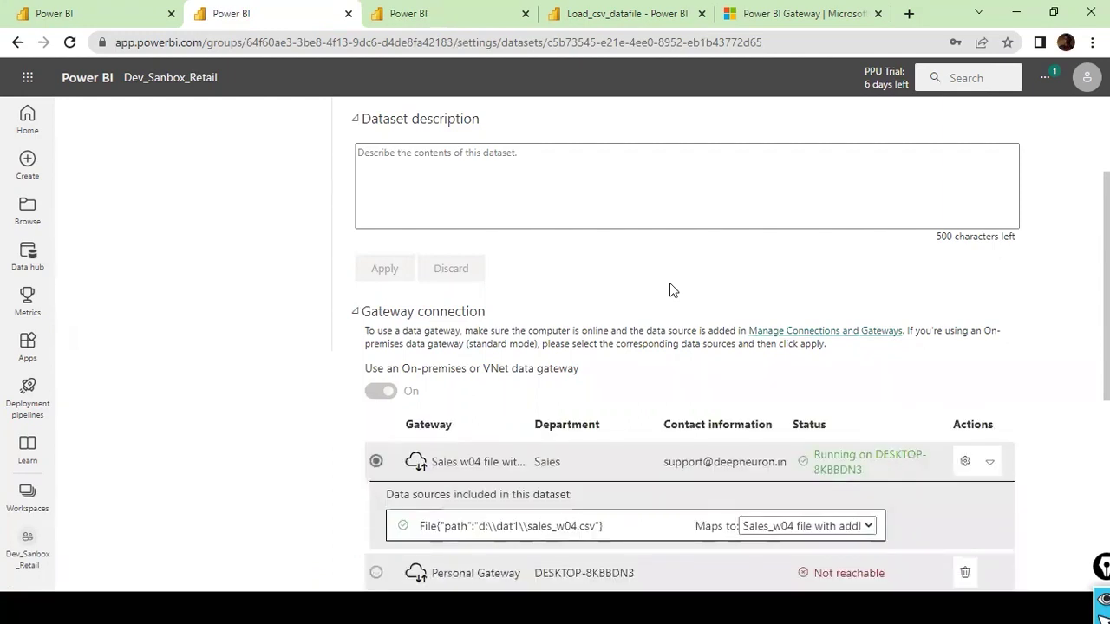
scroll(669, 291, "down", 2)
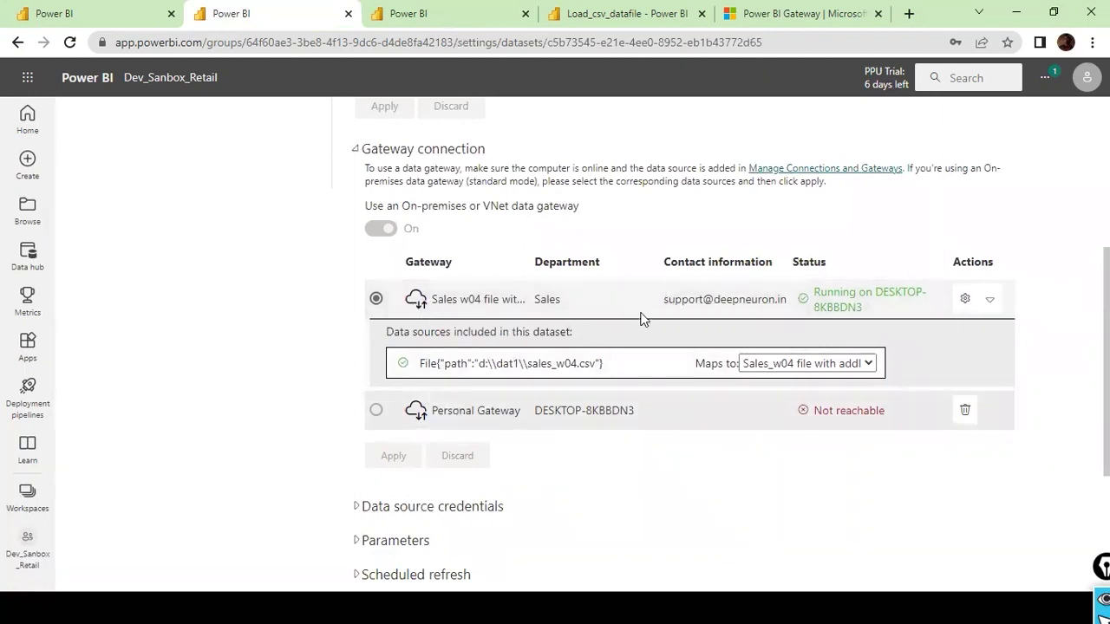
Open the settings of the on-premises gateway used by Load_csv_data and change its name to Week4 Sales Data Connection
left_click(964, 300)
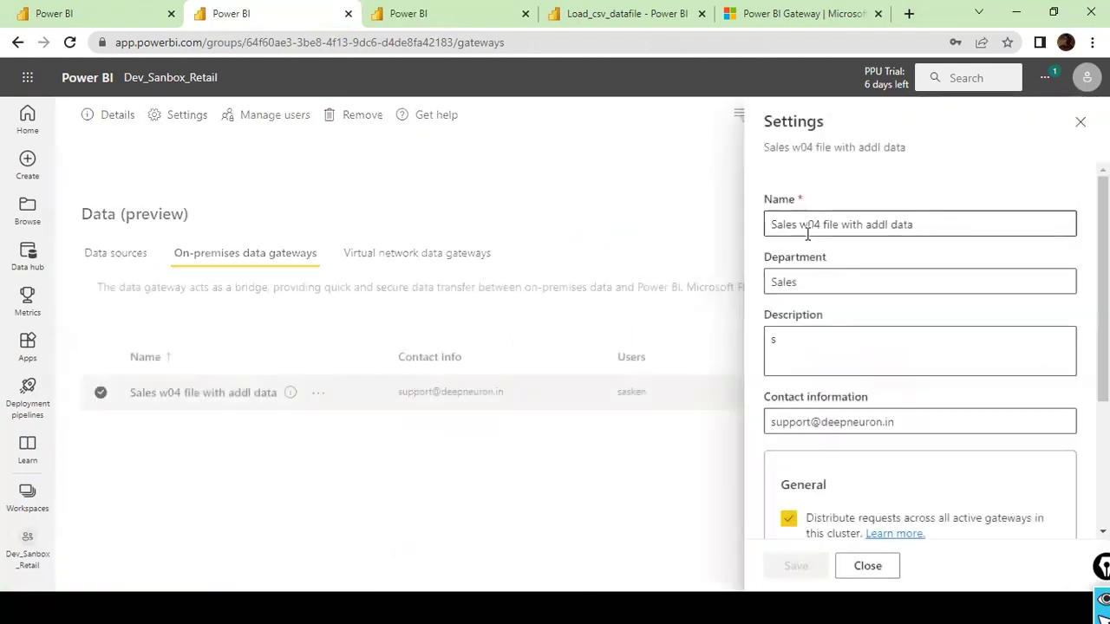
left_click_drag(932, 223, 698, 219)
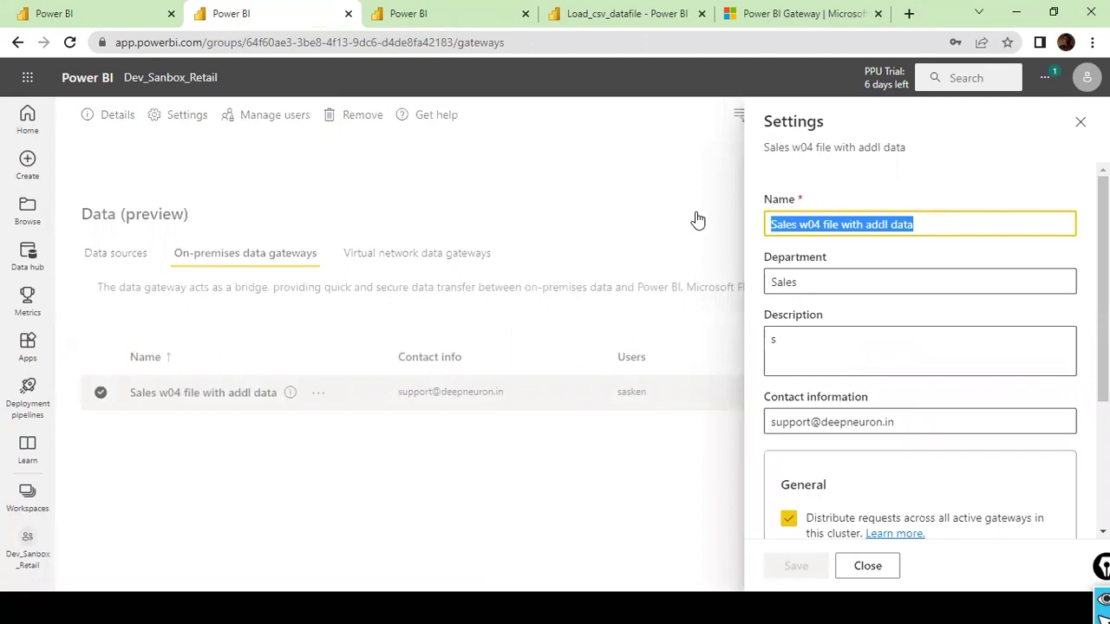
left_click(871, 216)
left_click_drag(971, 216, 727, 218)
type("Sales")
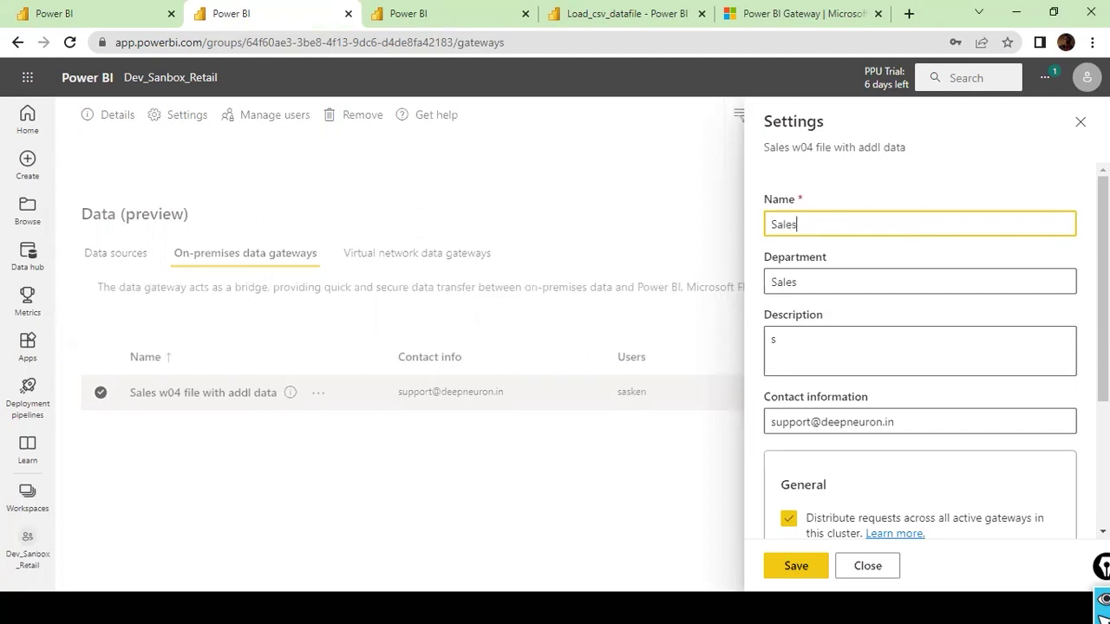
key("ctrl+a")
type("Week4 Salese Data Connection")
key("ctrl+a")
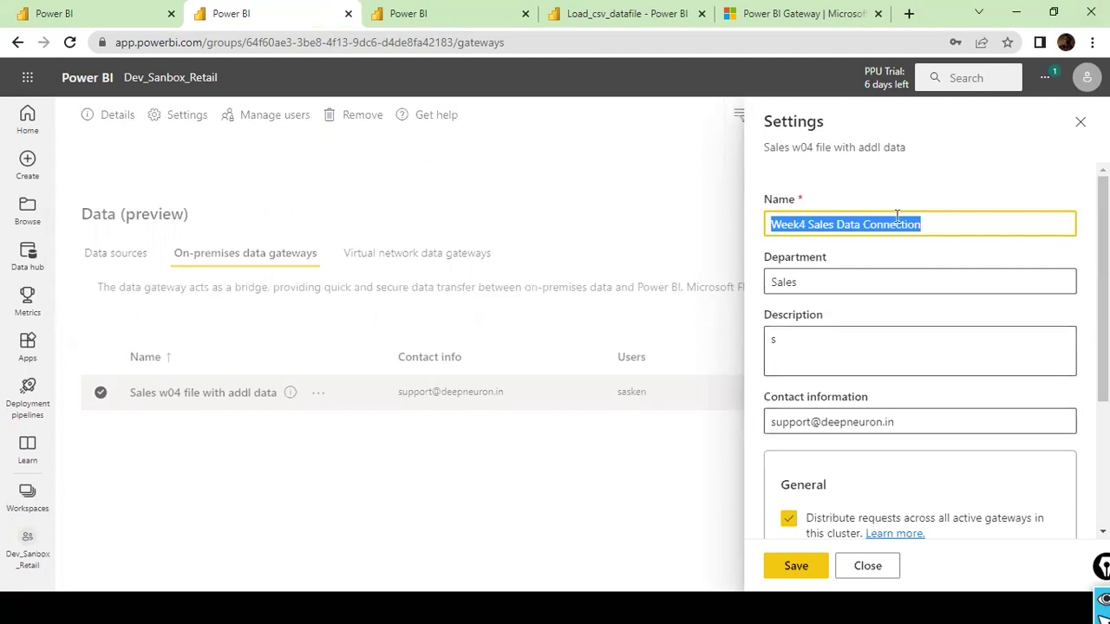
Review the gateway's department, contact information, General and Power BI options, and save the gateway settings
left_click(861, 279)
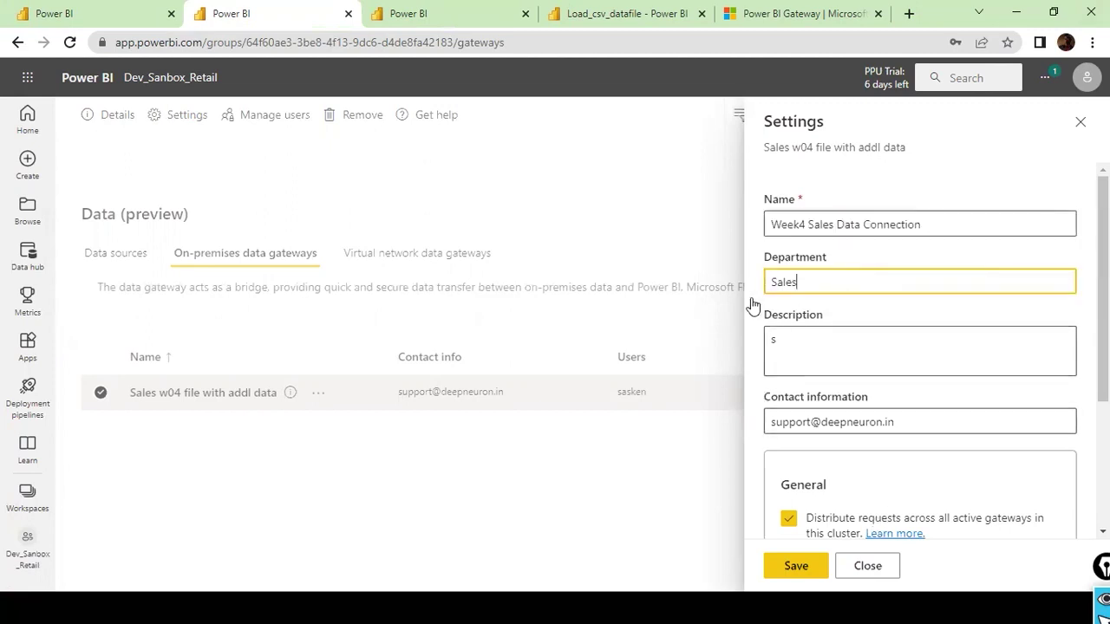
scroll(810, 355, "down", 3)
left_click(886, 278)
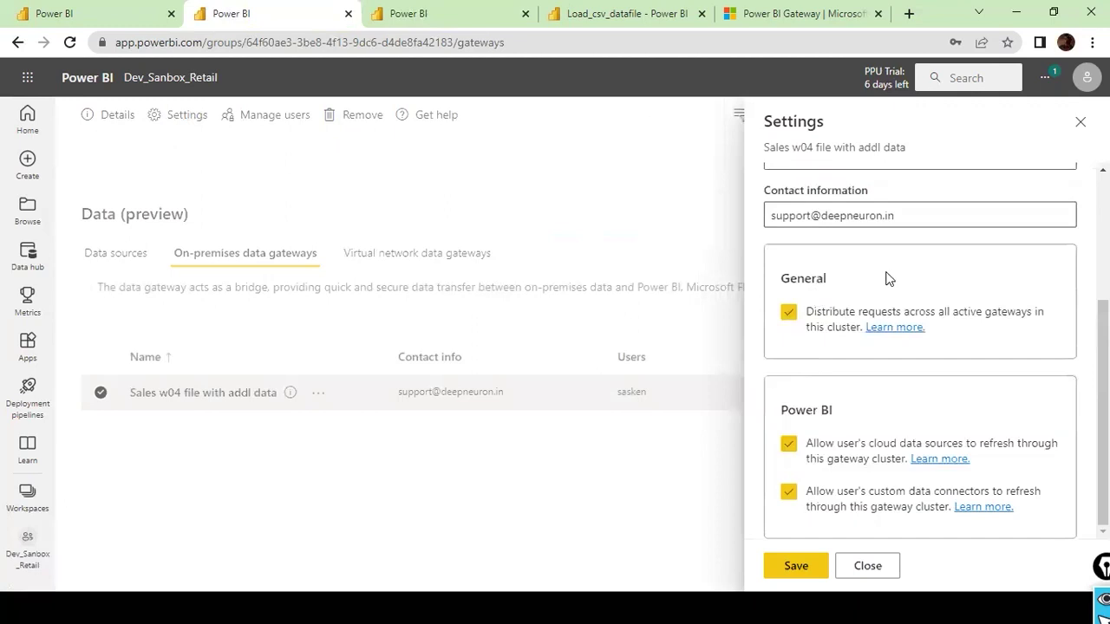
scroll(886, 277, "up", 3)
scroll(889, 323, "down", 2)
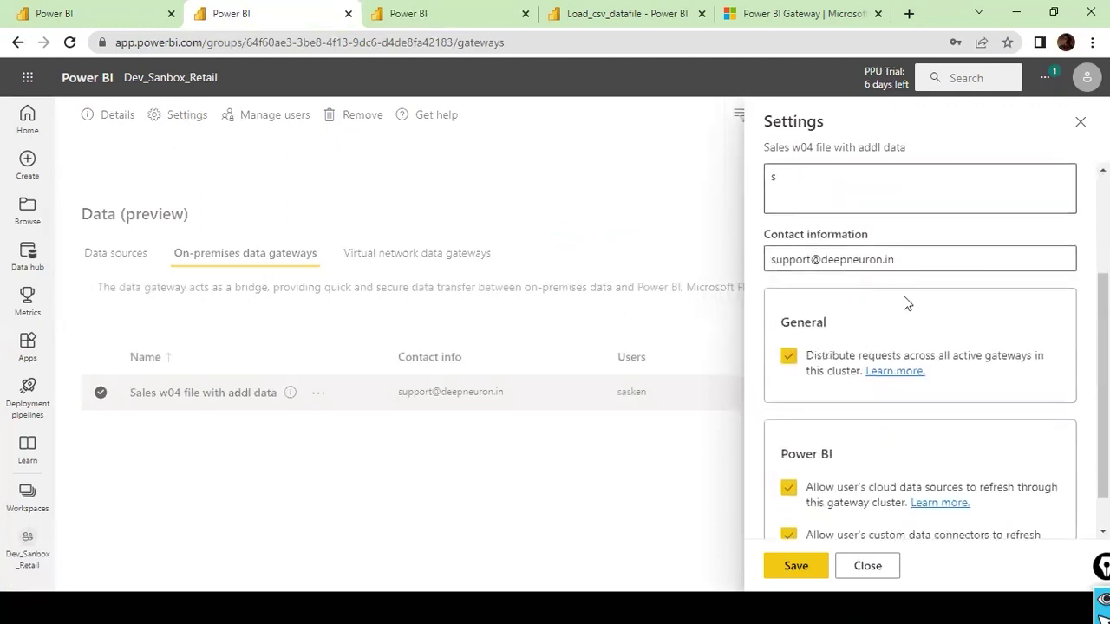
left_click(928, 264)
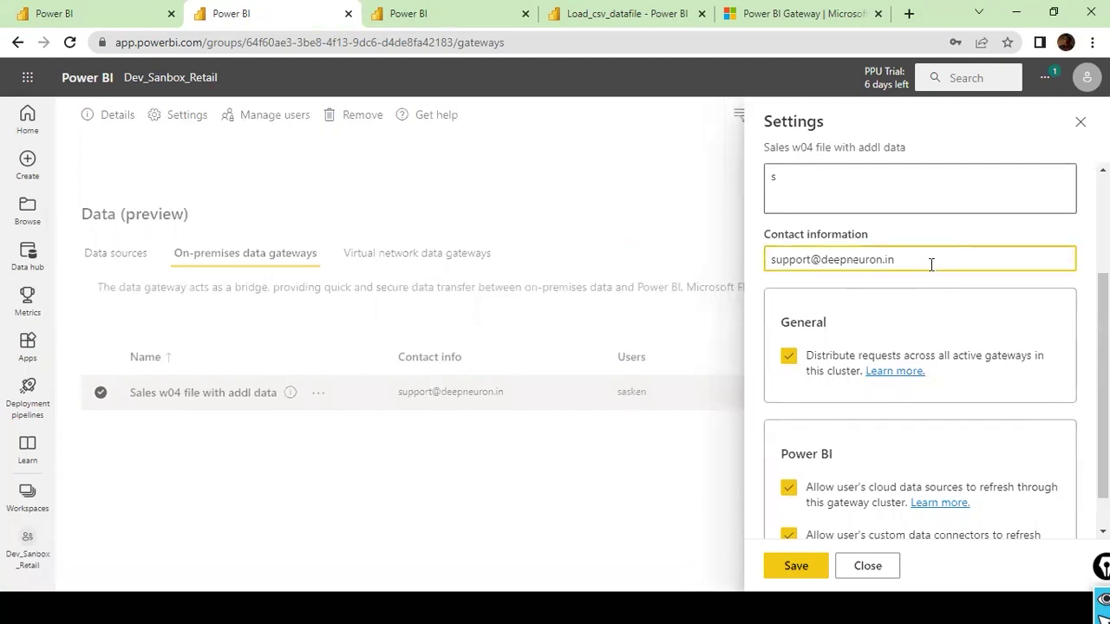
scroll(930, 269, "down", 2)
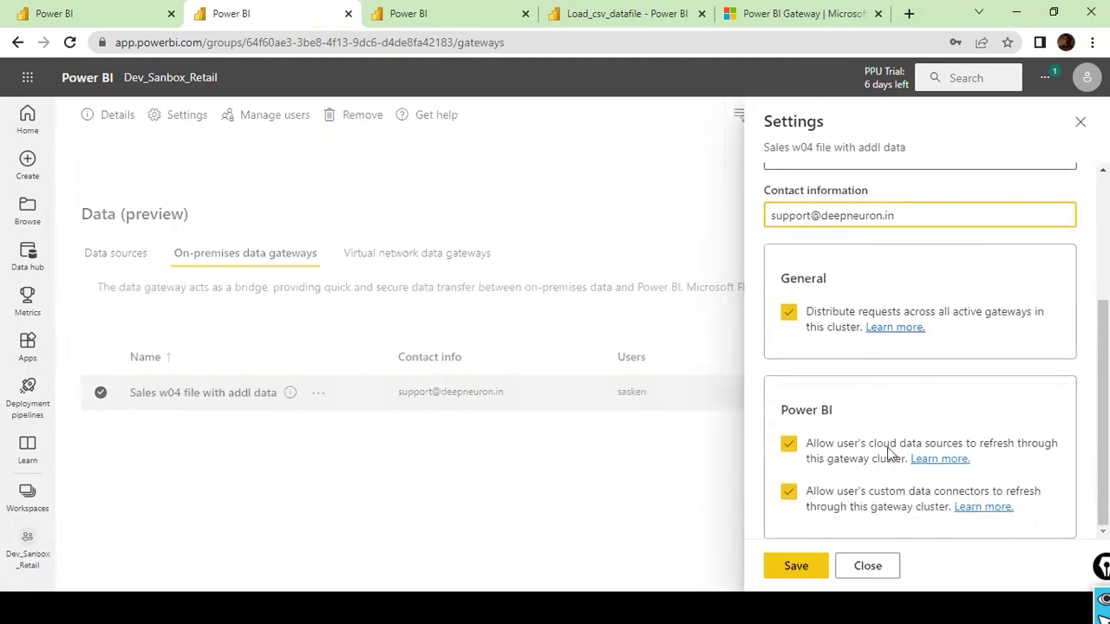
left_click(793, 576)
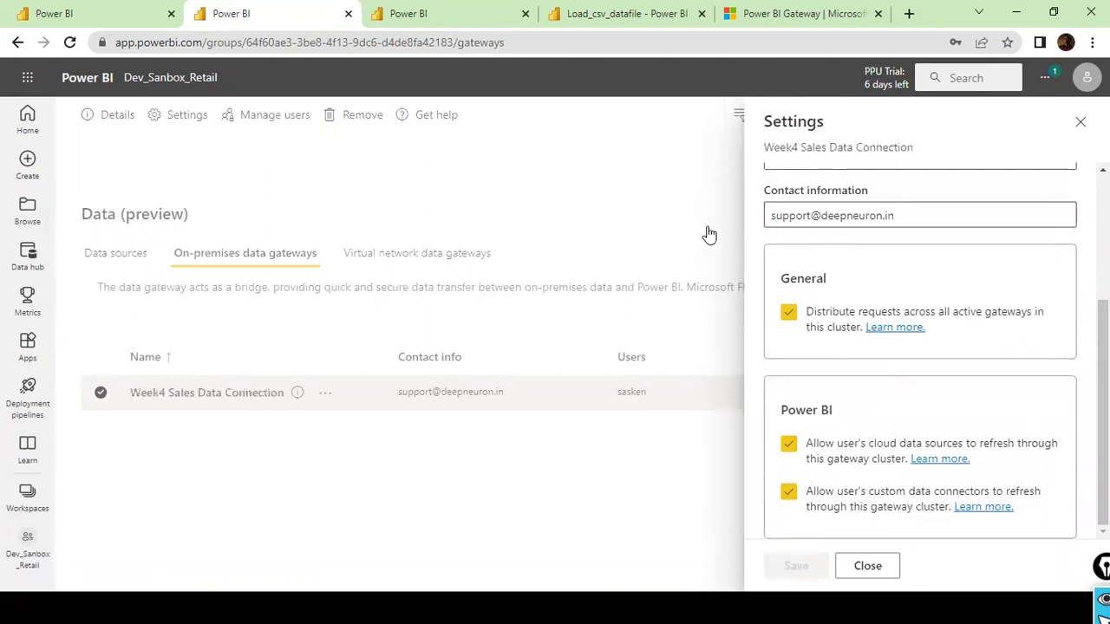
scroll(832, 226, "up", 5)
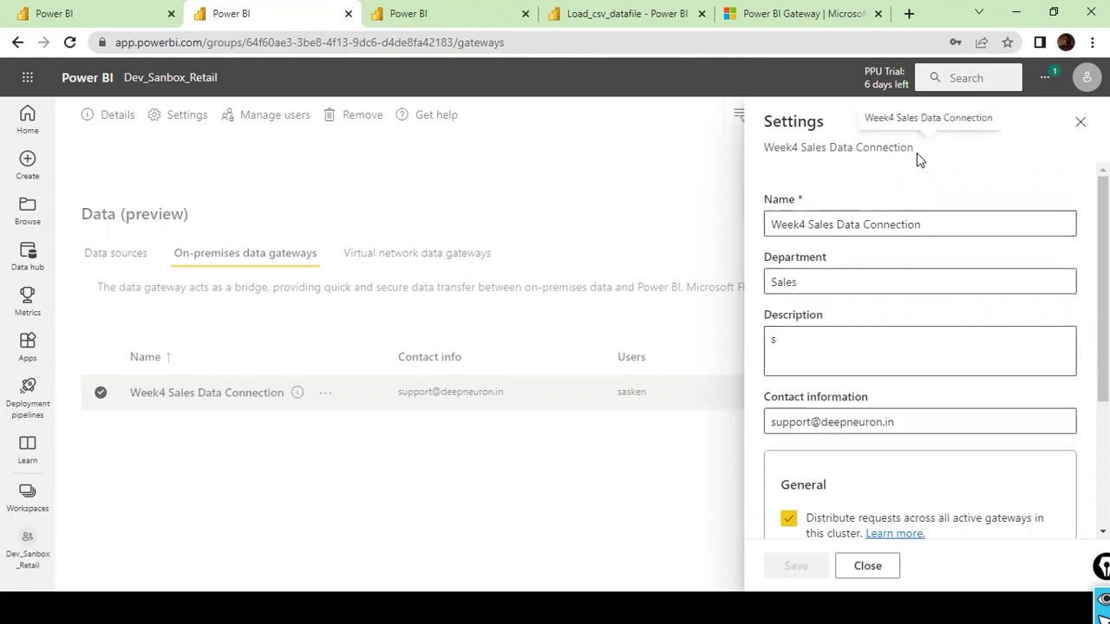
Close the gateway settings and start a new on-premises data source on the Week4 Sales Data Connection gateway cluster
scroll(931, 280, "down", 3)
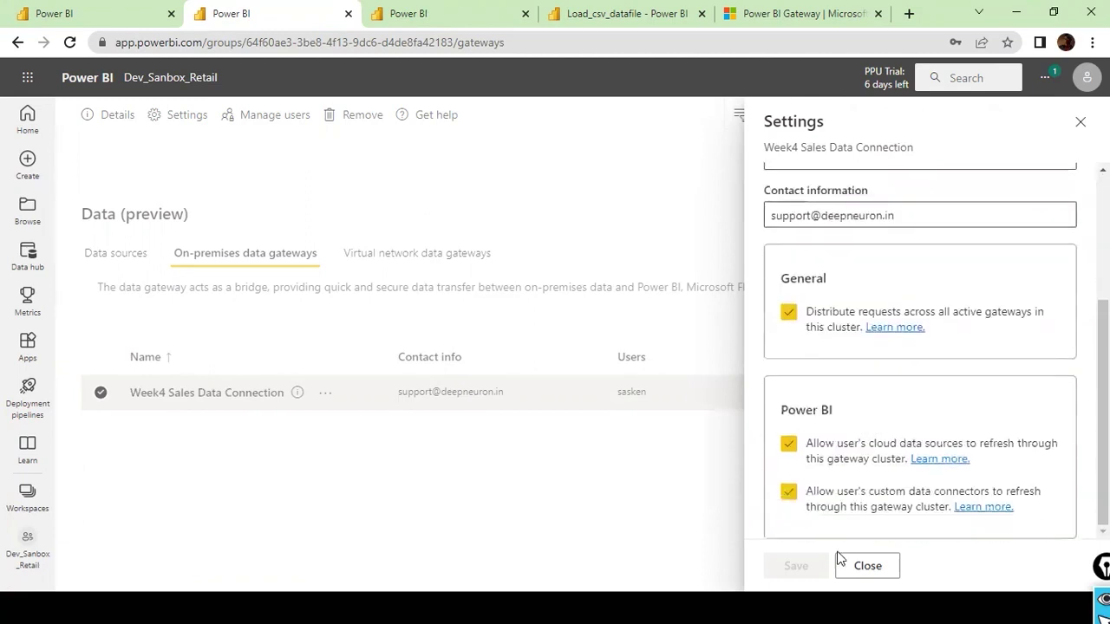
left_click(893, 566)
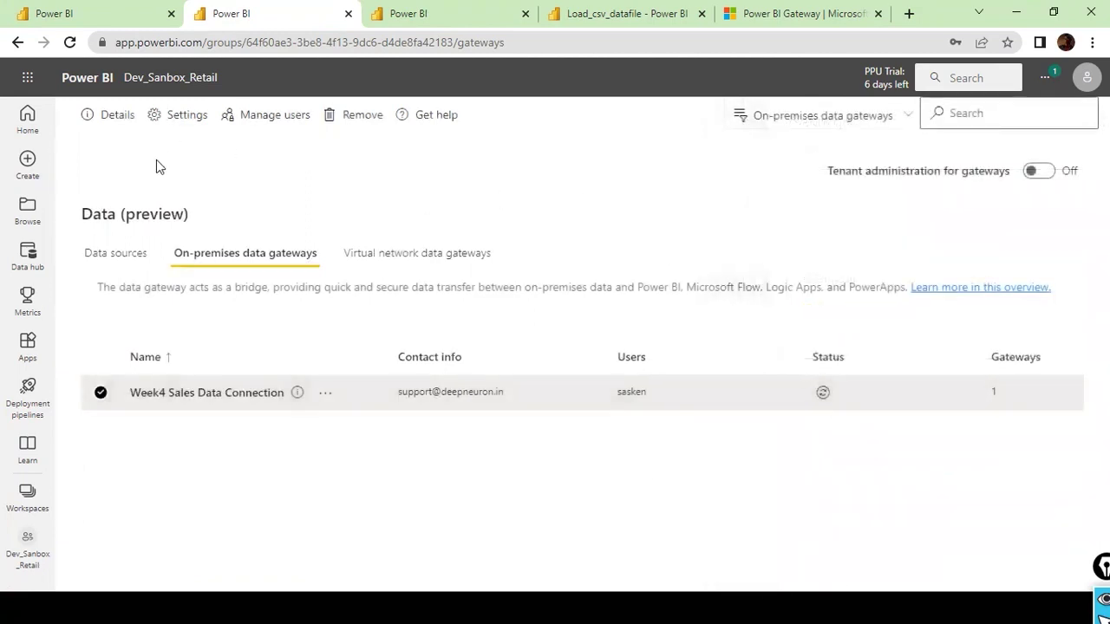
left_click(116, 254)
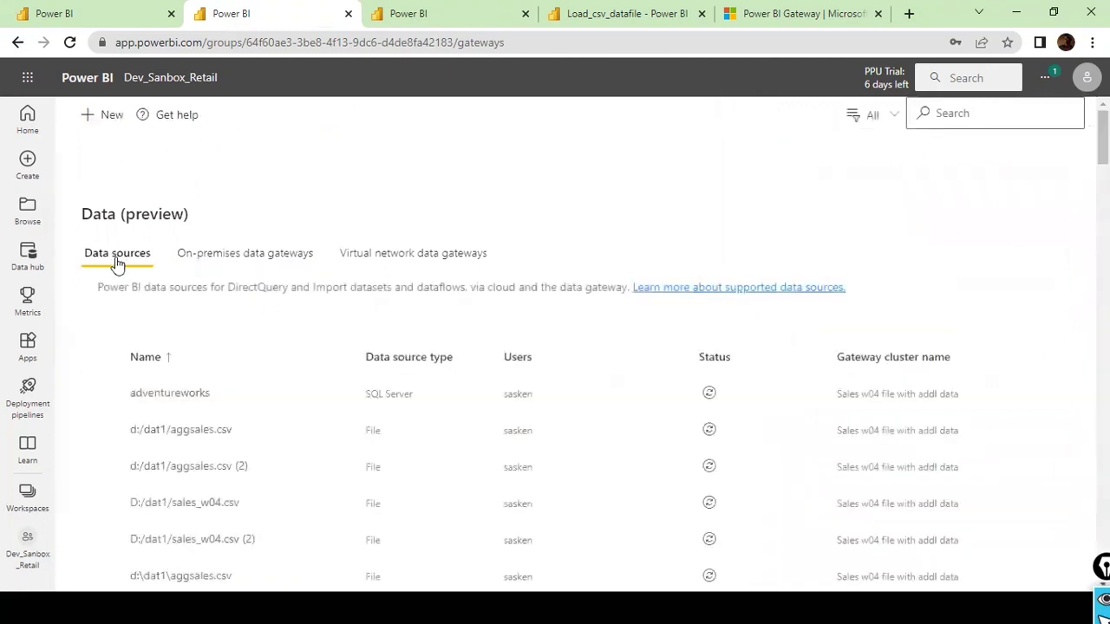
left_click(109, 115)
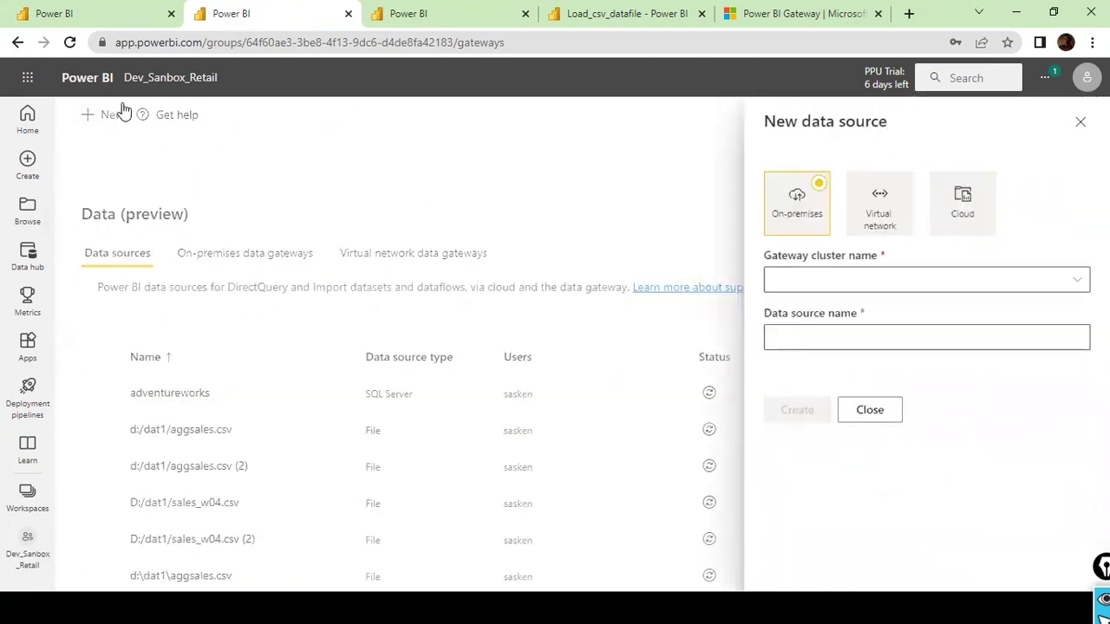
left_click(802, 275)
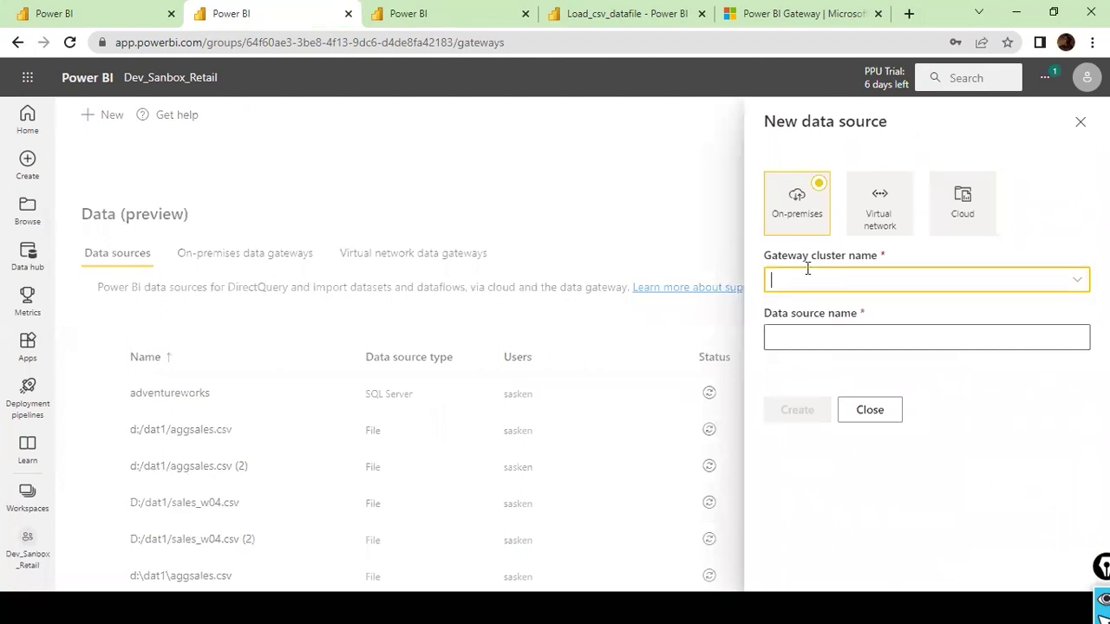
left_click(1076, 284)
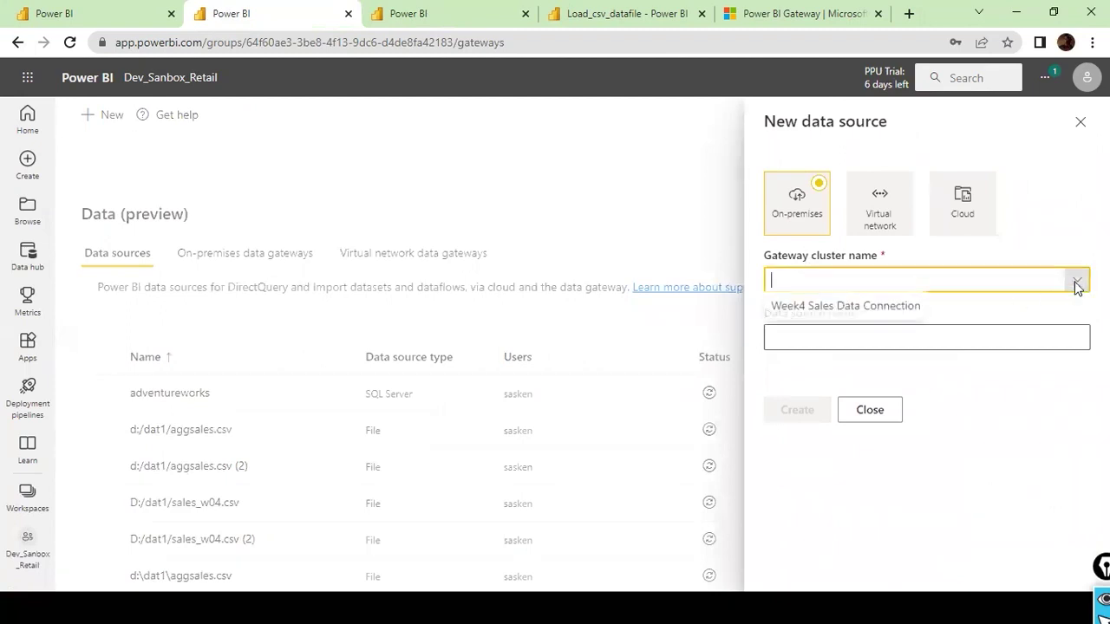
left_click(919, 305)
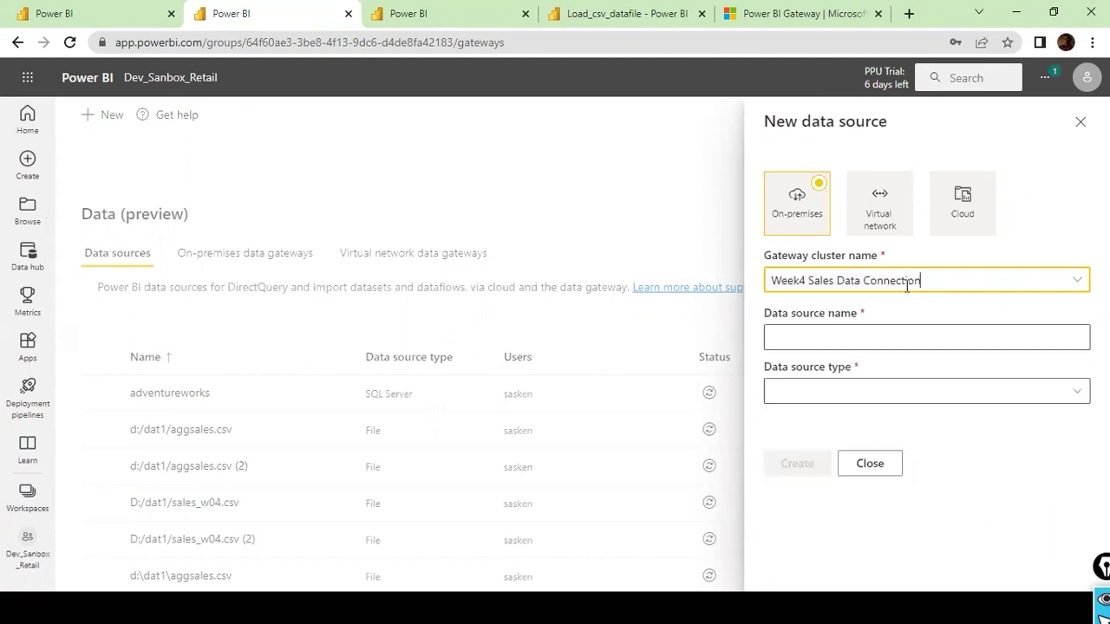
Name the new data source Week4 Source Connection and set its data source type to File
left_click(850, 341)
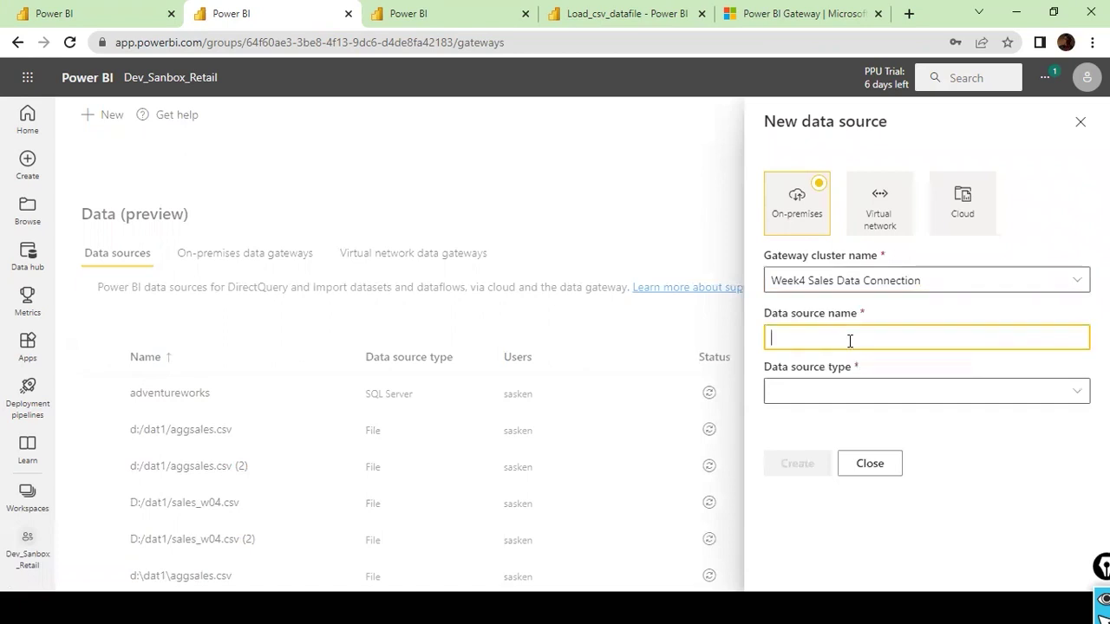
type("Week4 Sou")
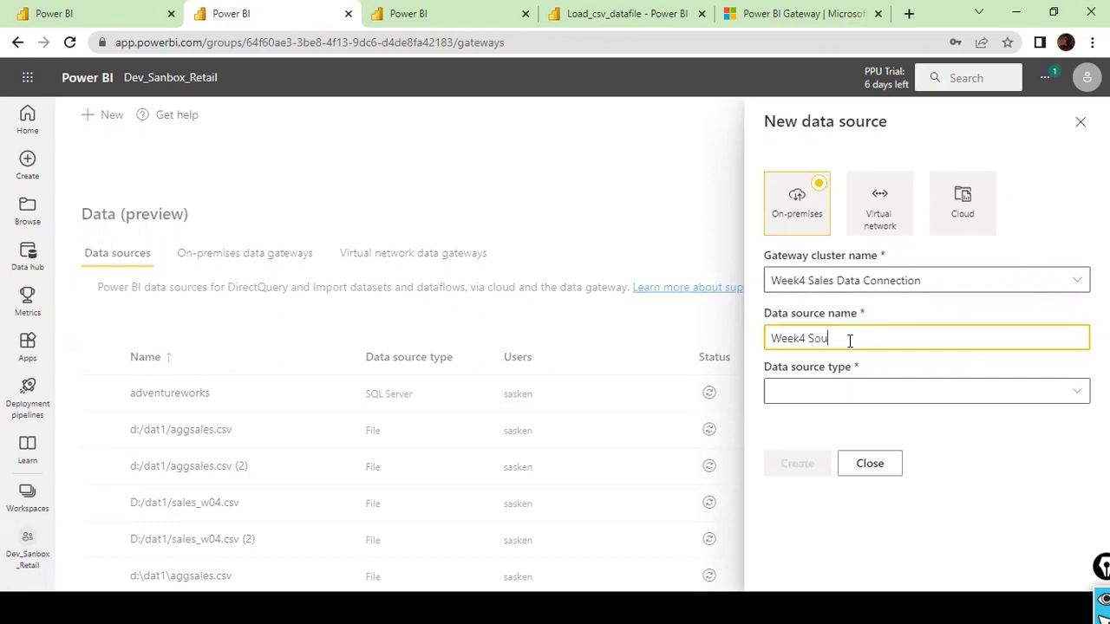
type("rce Connection")
key("Tab")
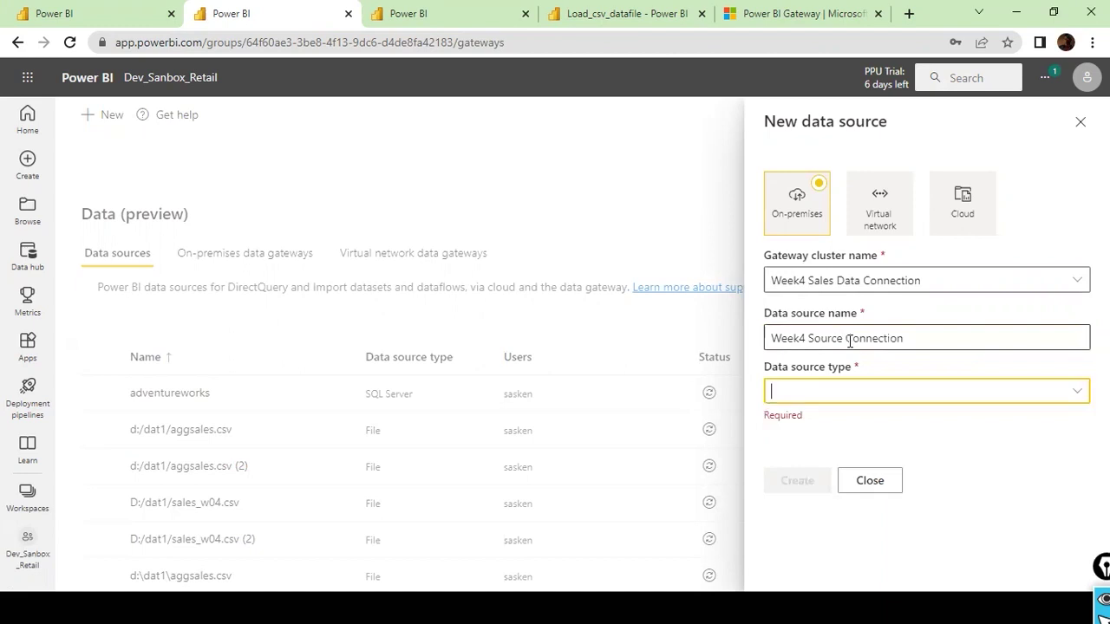
type("File")
key("Tab")
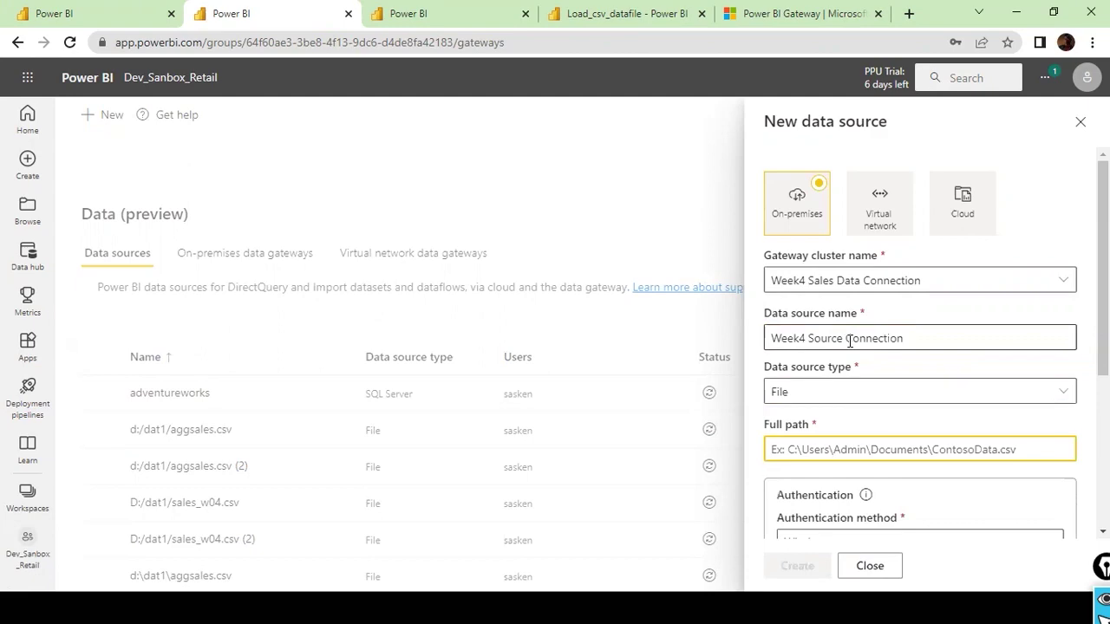
Copy the dat1 folder's path from File Explorer and set the data source's full path to D:\dat1\sales_w04.csv
key("alt+Tab")
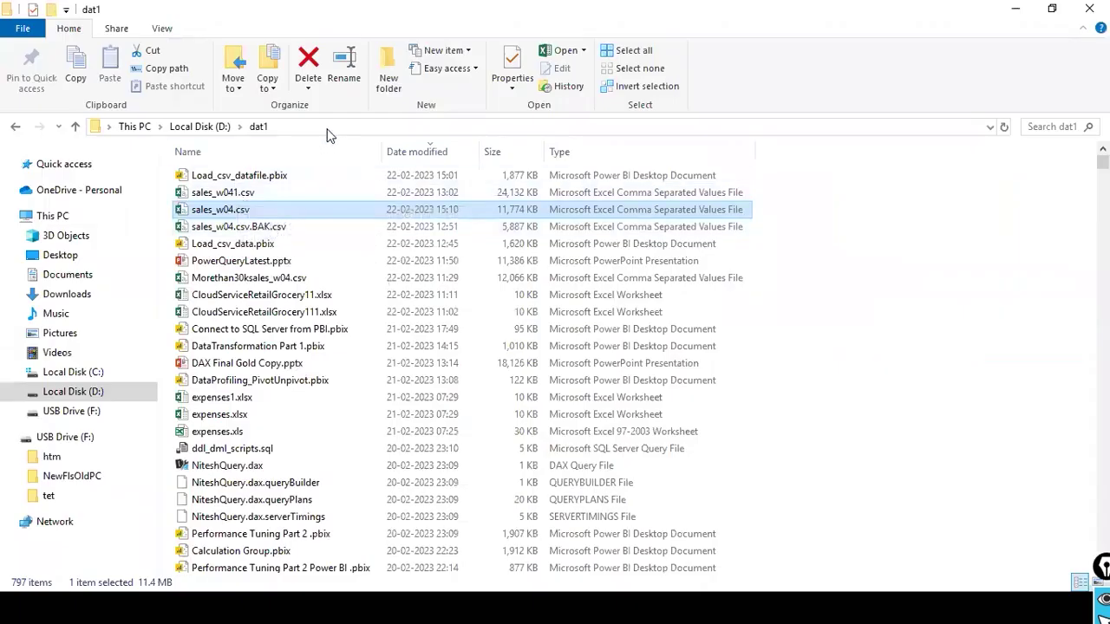
left_click(327, 130)
key("ctrl+c")
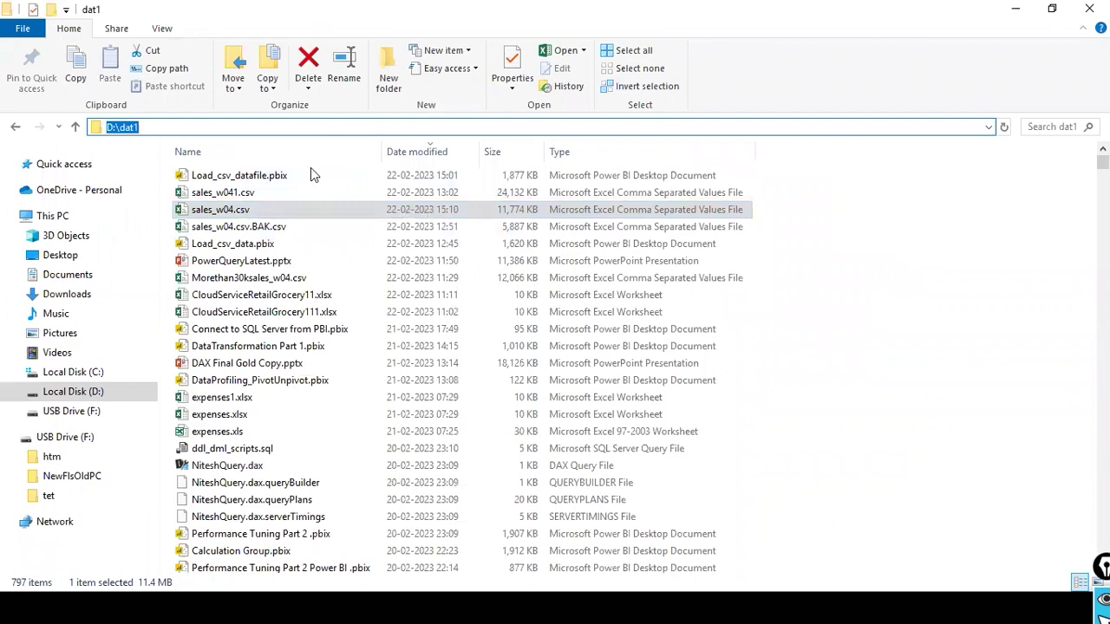
key("alt+Tab")
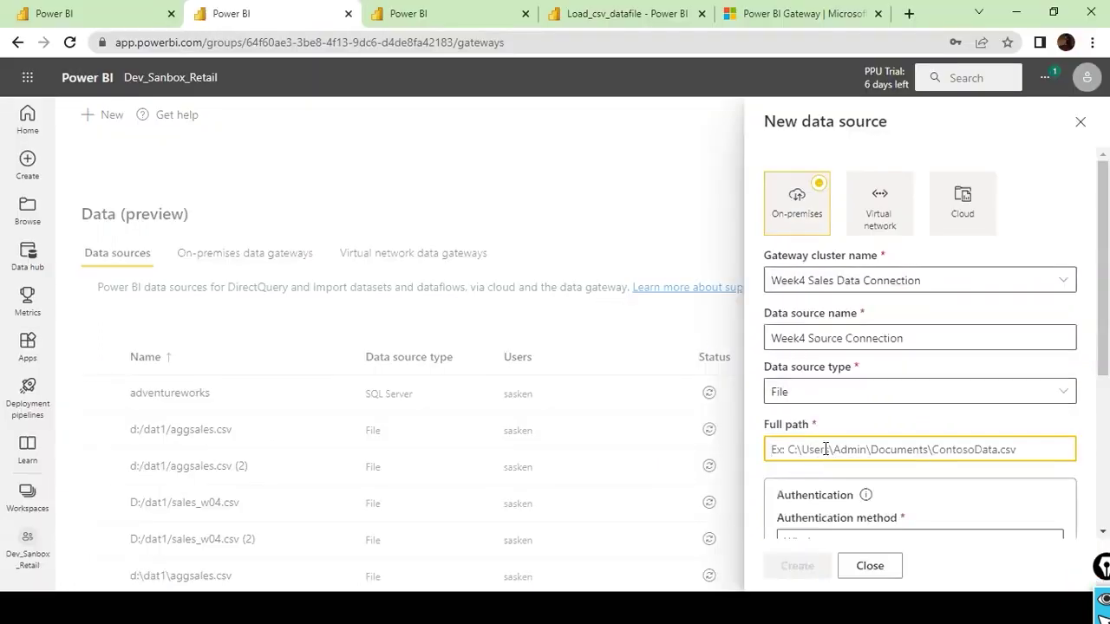
key("ctrl+v")
type("\\sales")
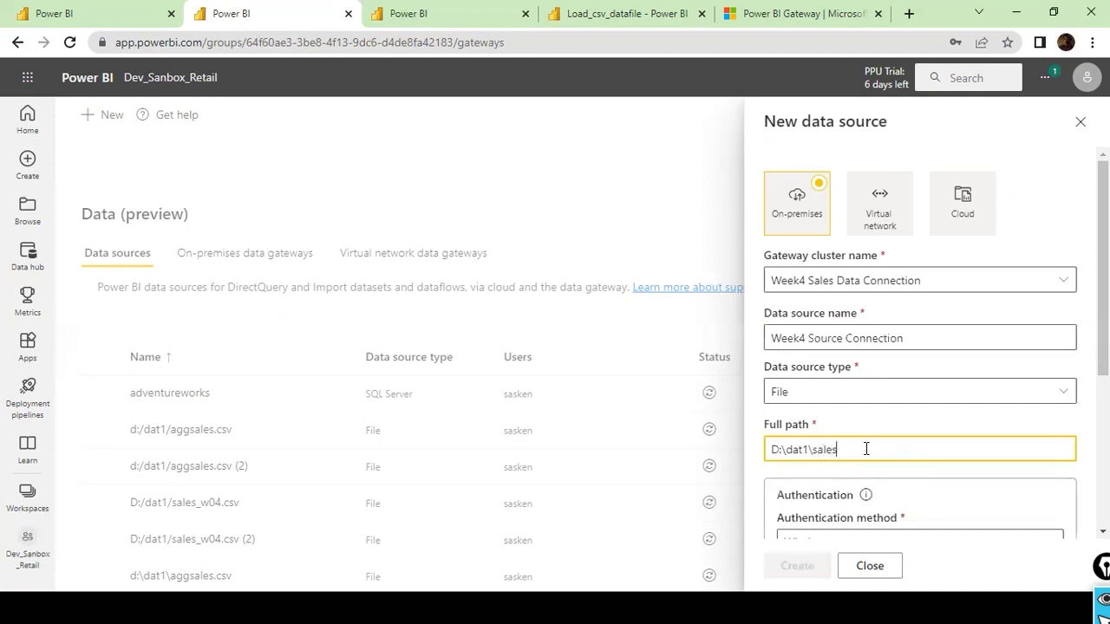
type("_w04.csv")
Fill in the saved Windows username and password, create the data source and close its settings
scroll(971, 495, "down", 3)
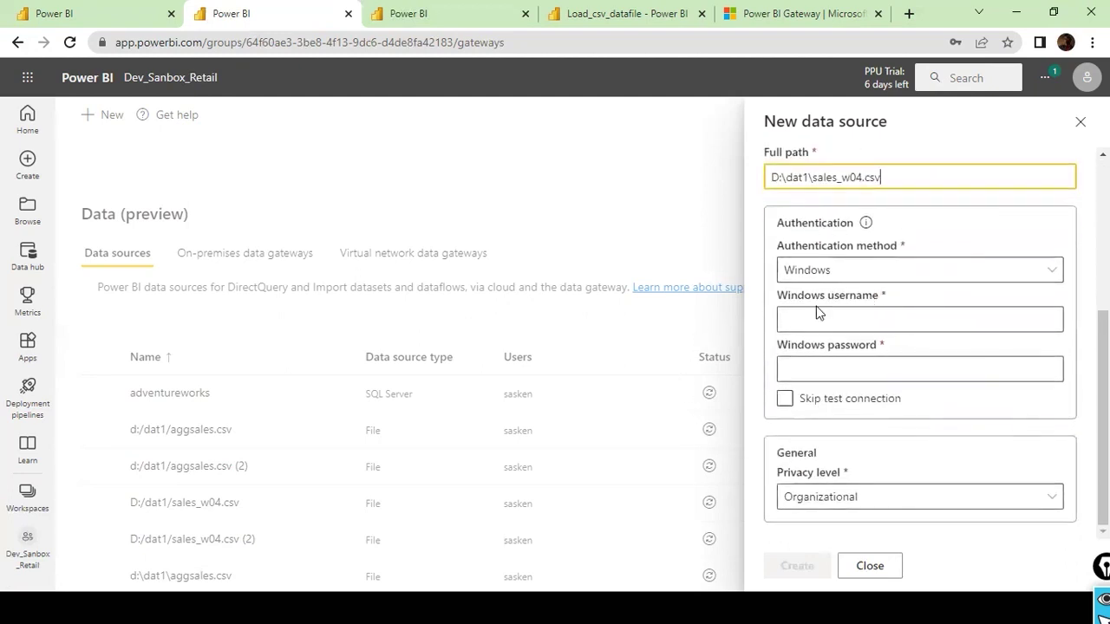
left_click(838, 329)
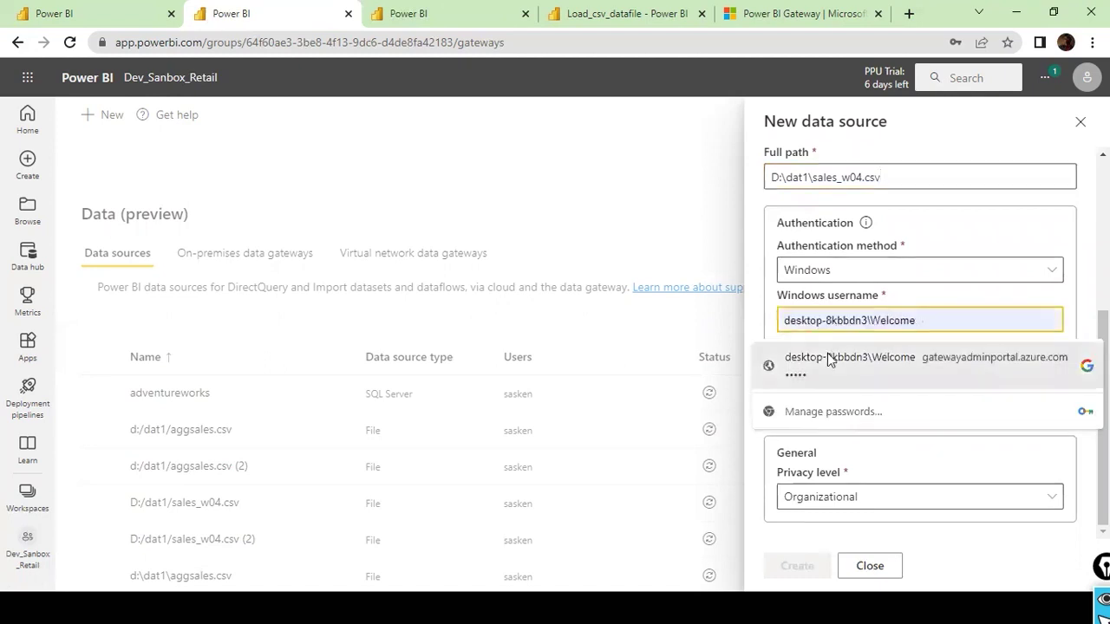
left_click(837, 361)
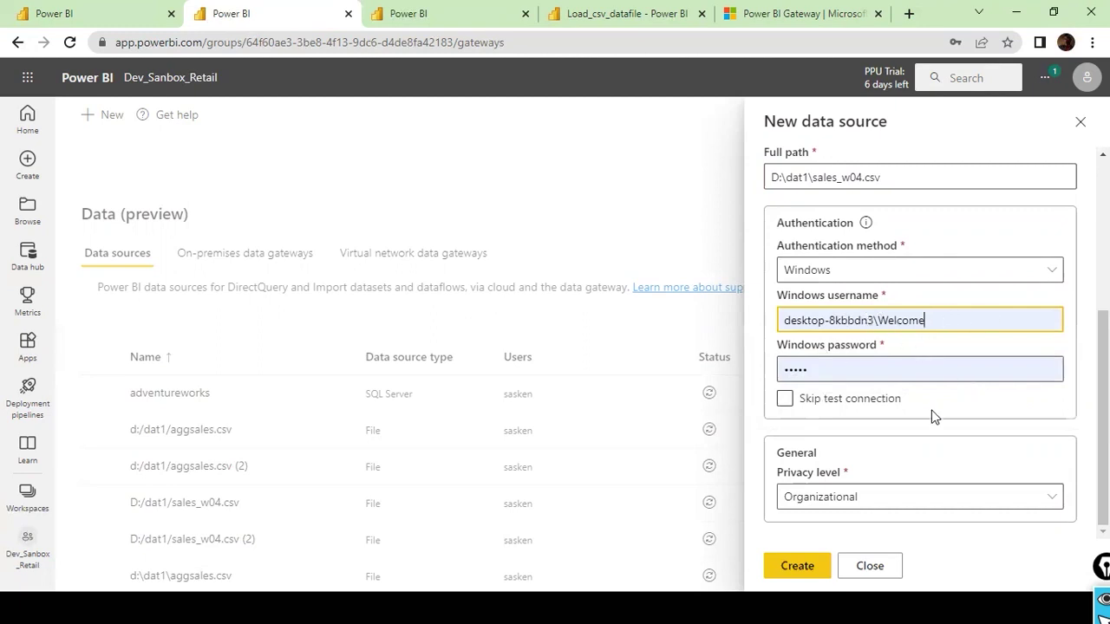
left_click(804, 568)
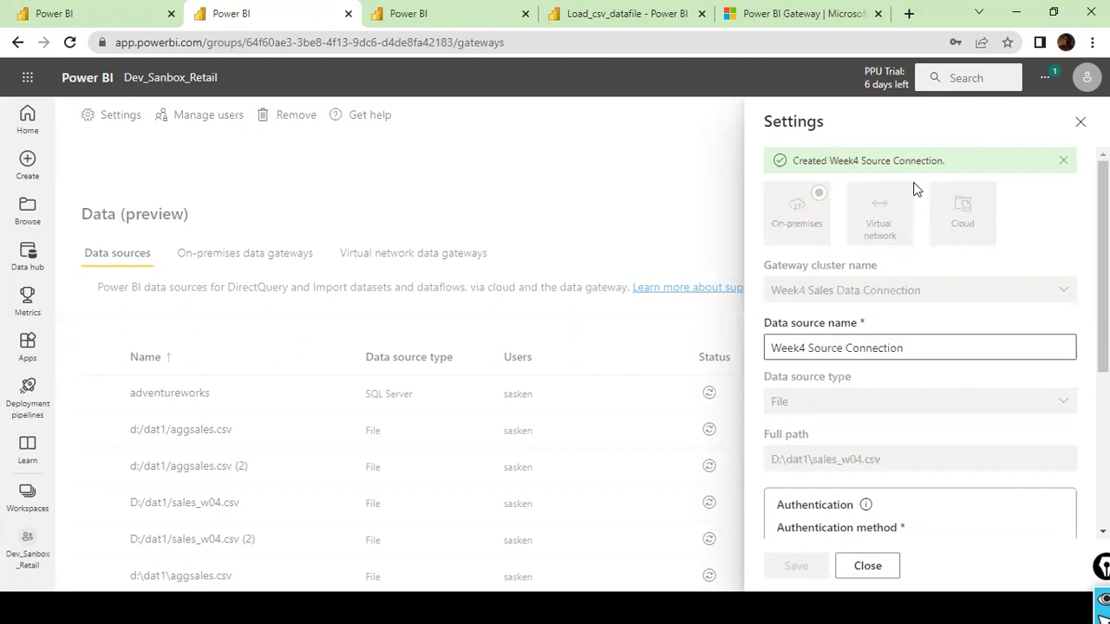
left_click(595, 161)
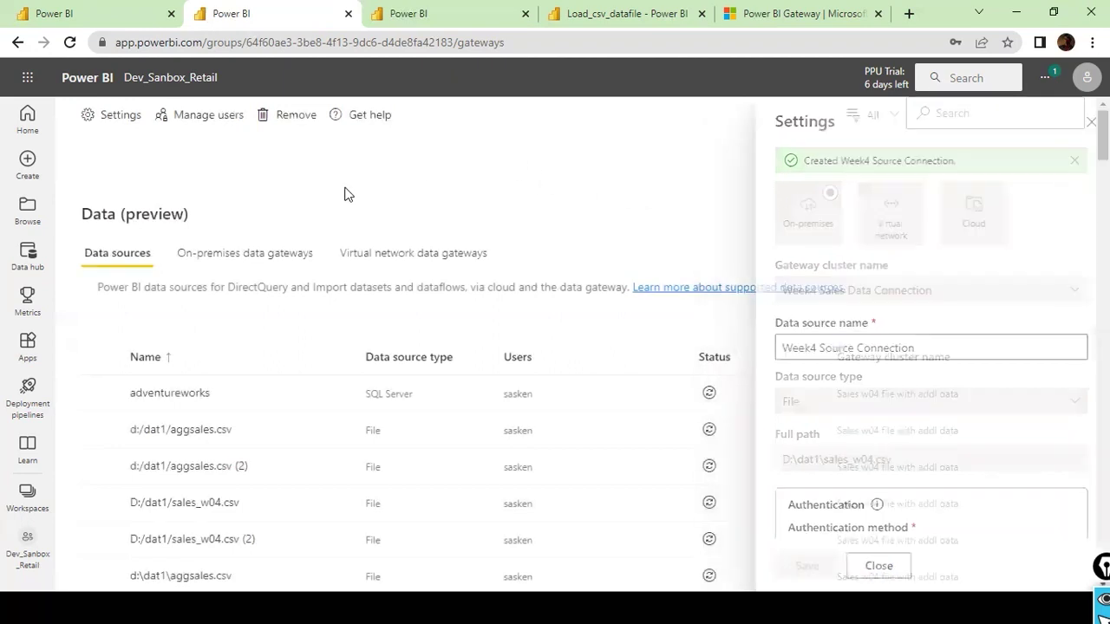
Return to the Load_csv_data dataset settings, map its sales_w04.csv source to Week4 Source Connection and apply the gateway connection
left_click(17, 43)
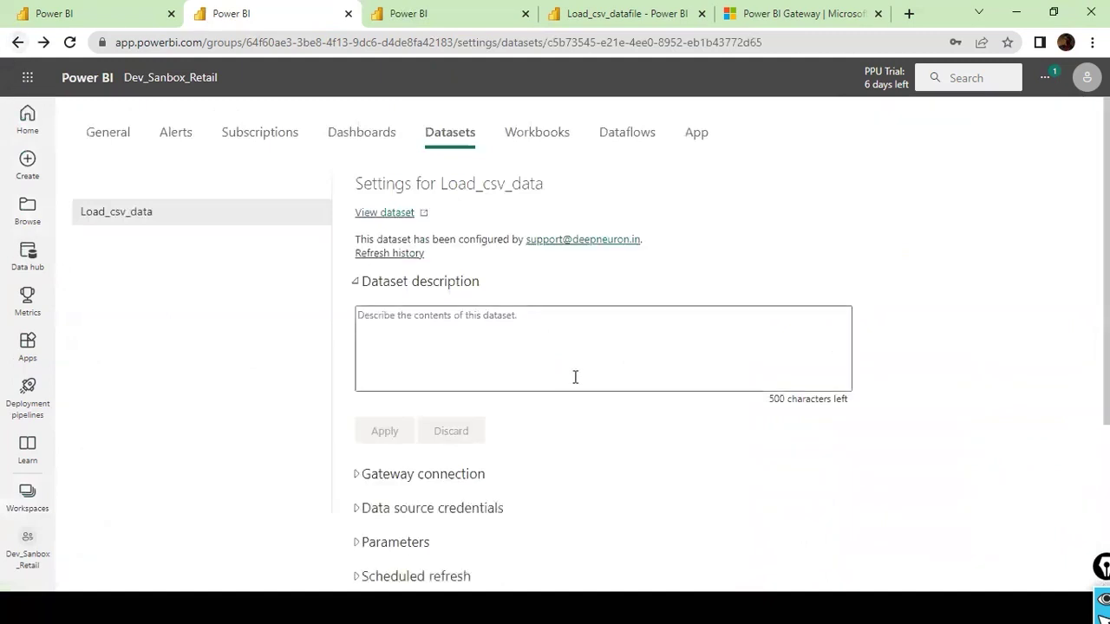
scroll(578, 379, "down", 3)
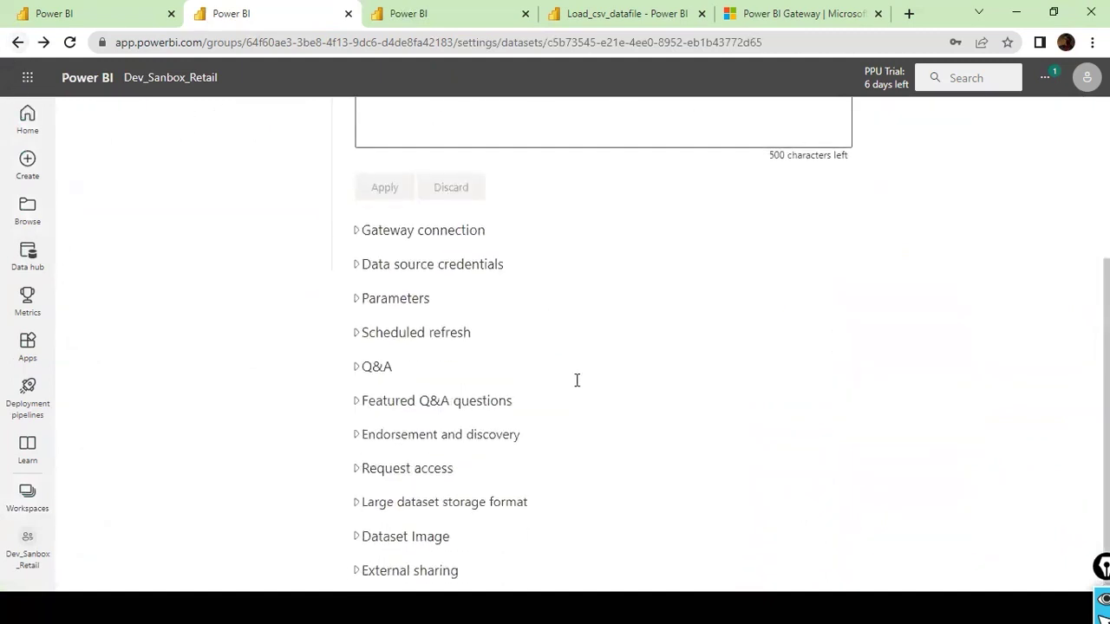
left_click(357, 230)
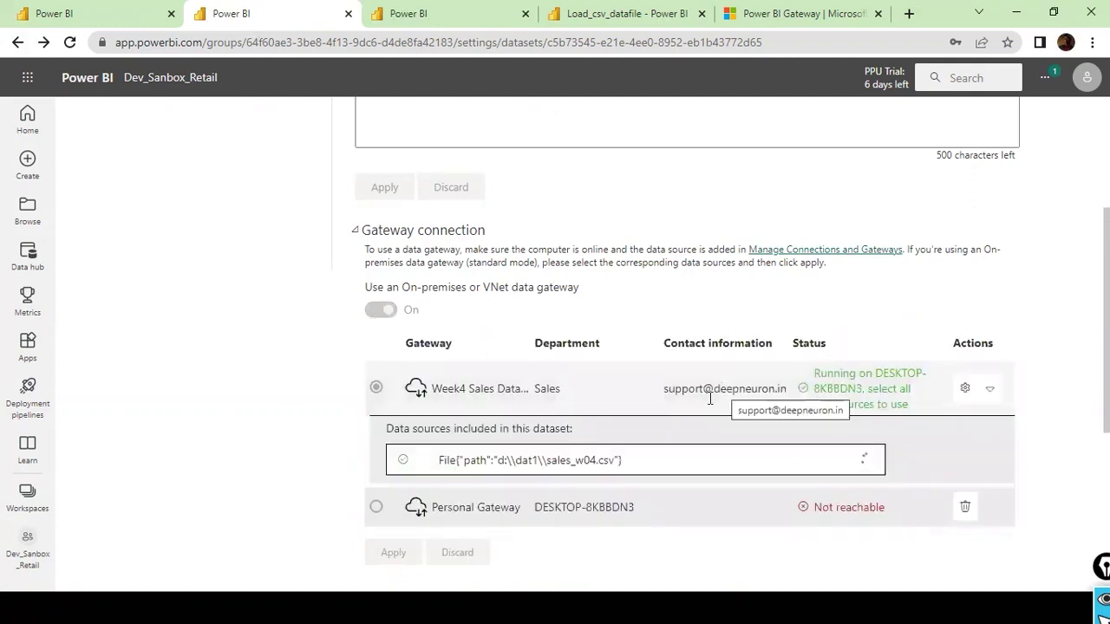
scroll(656, 485, "down", 2)
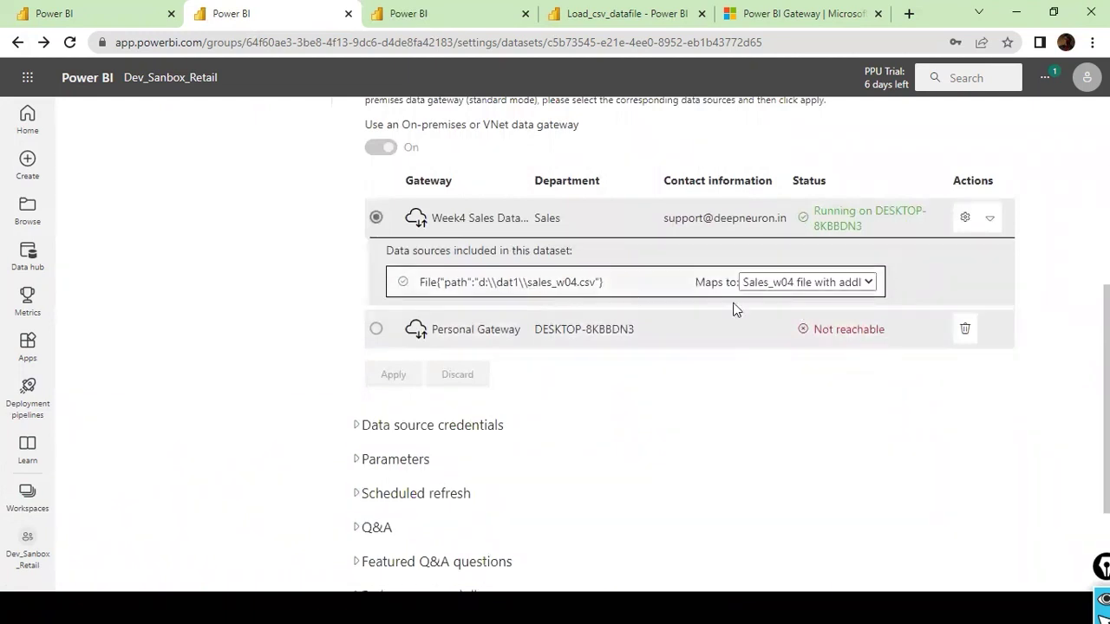
left_click(867, 282)
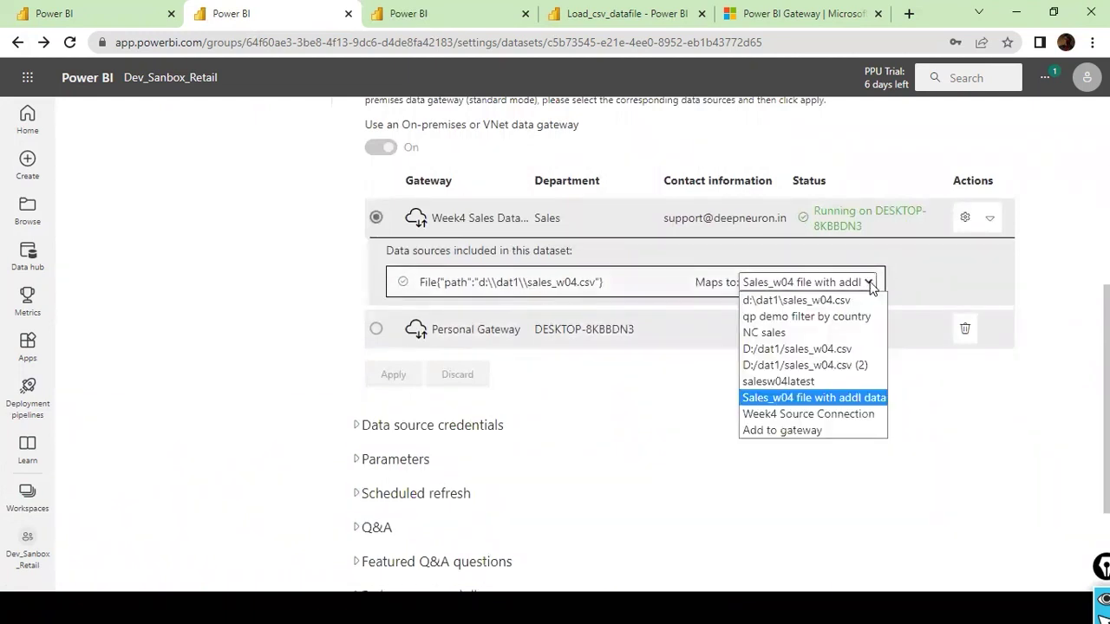
left_click(855, 415)
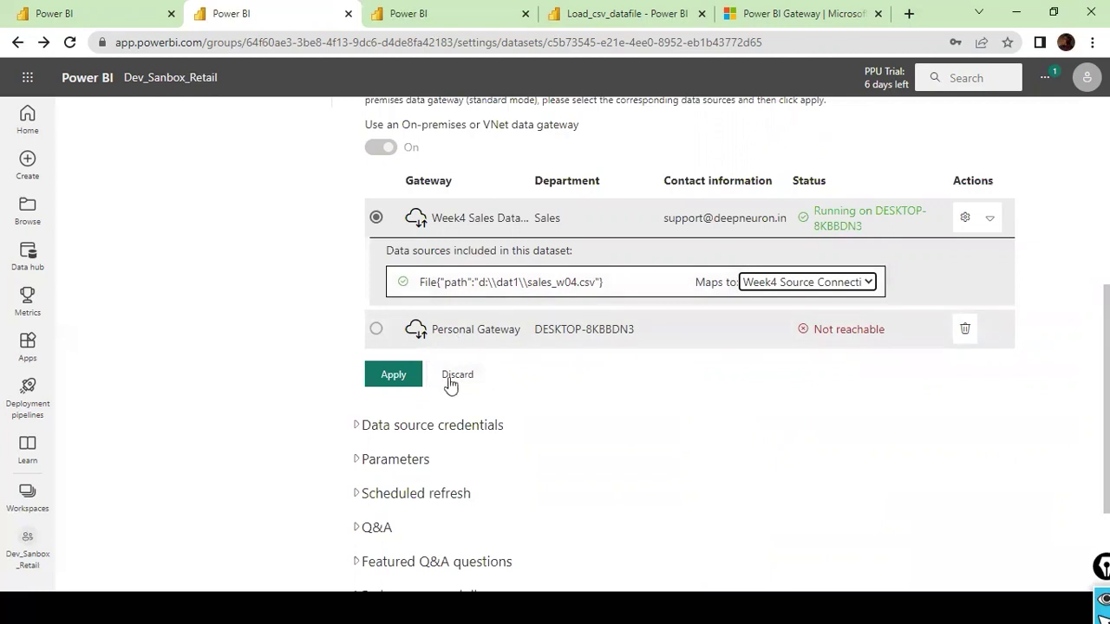
left_click(402, 376)
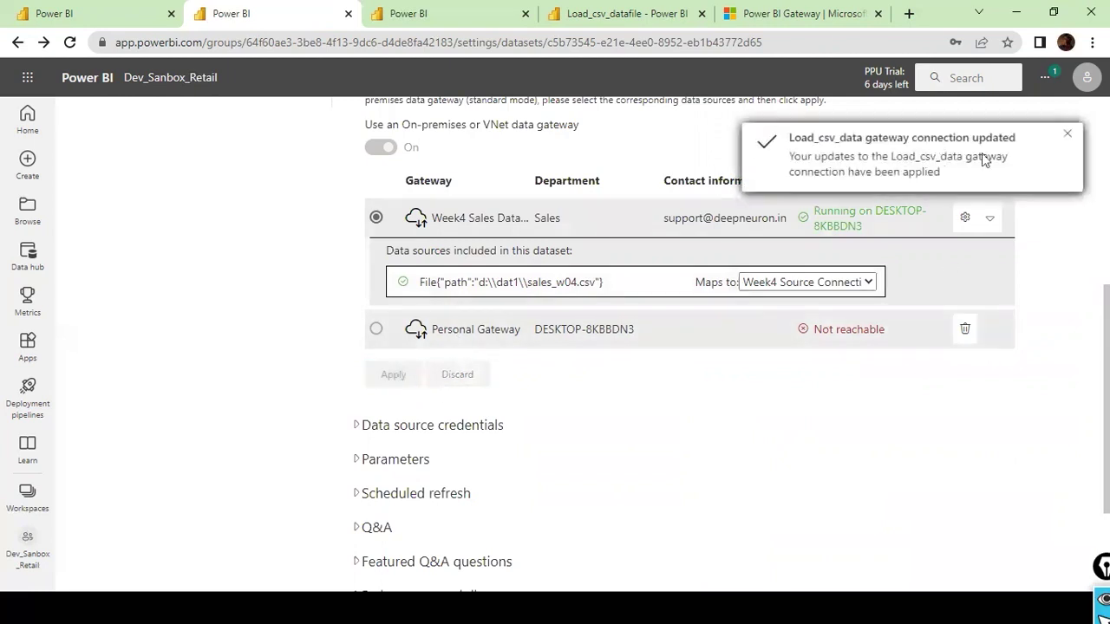
Check the system clock and set the Load_csv_data dataset's daily scheduled refresh time to 3:30 PM
scroll(422, 334, "down", 2)
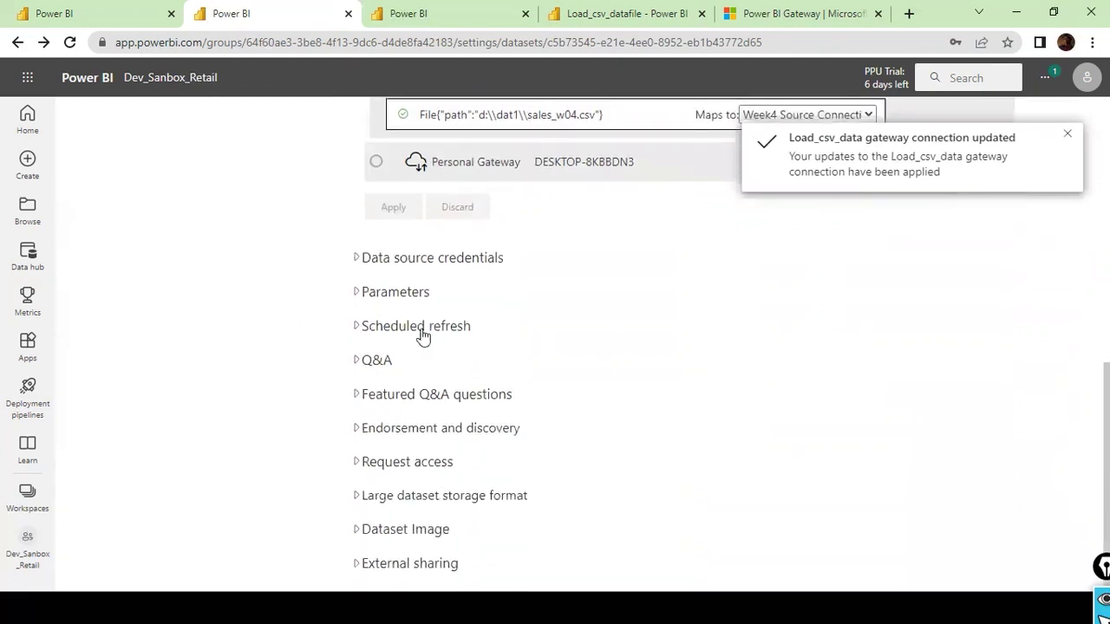
left_click(355, 325)
scroll(411, 349, "down", 2)
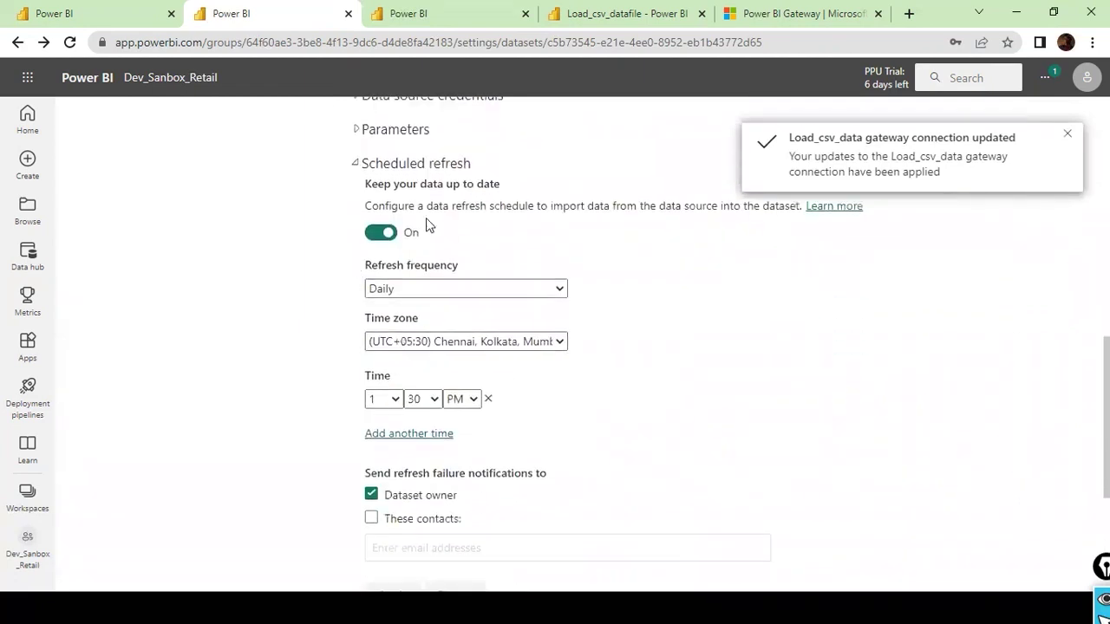
key("super")
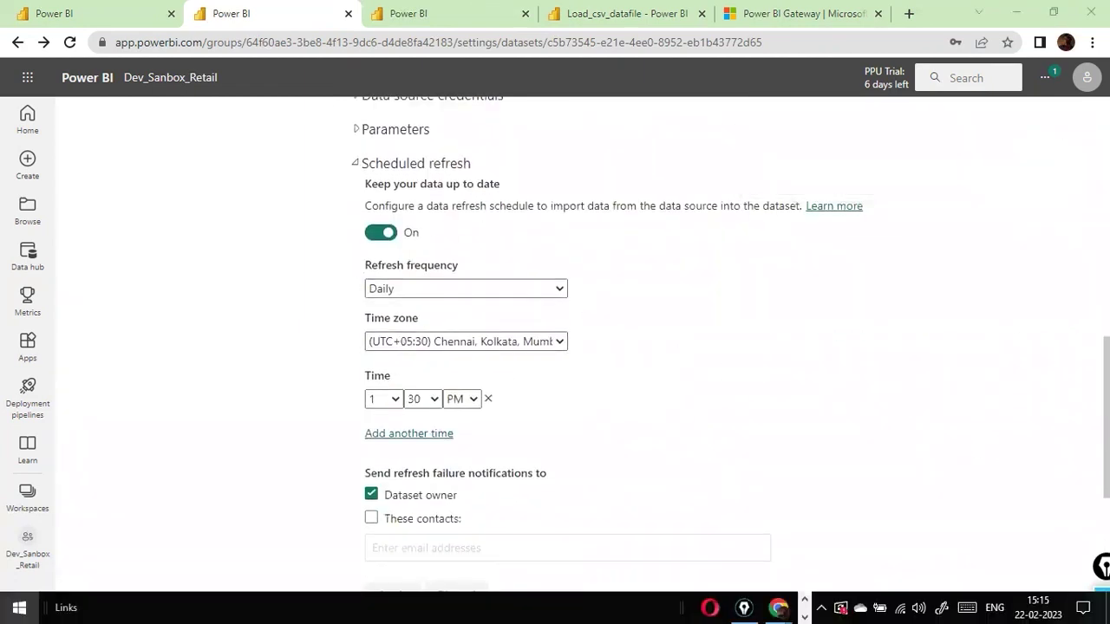
key("super")
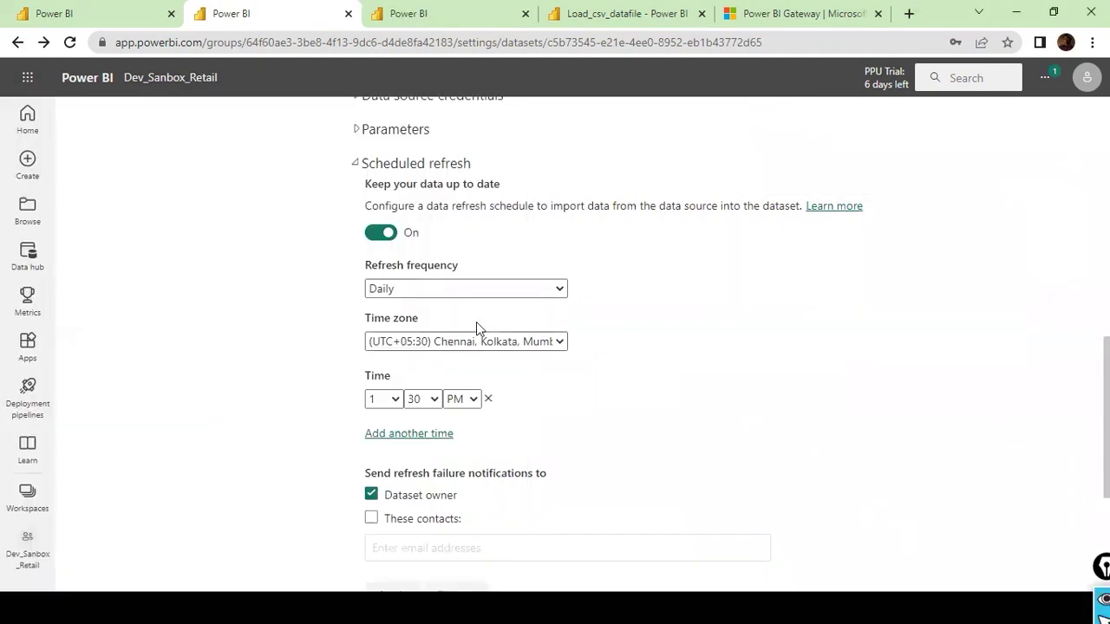
key("super")
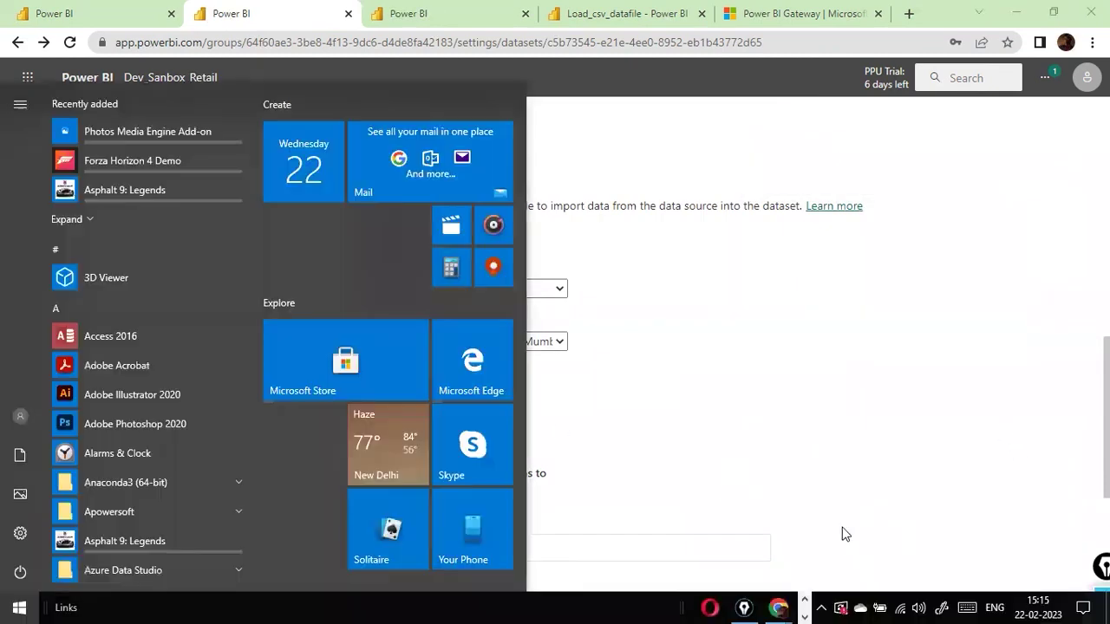
key("super")
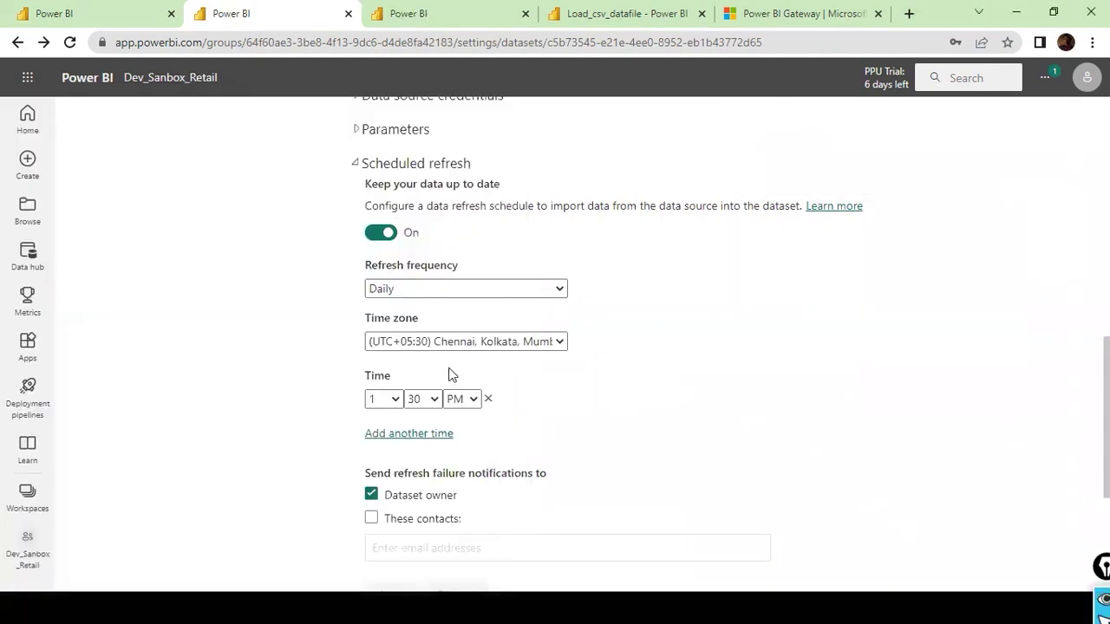
left_click(395, 399)
left_click(379, 236)
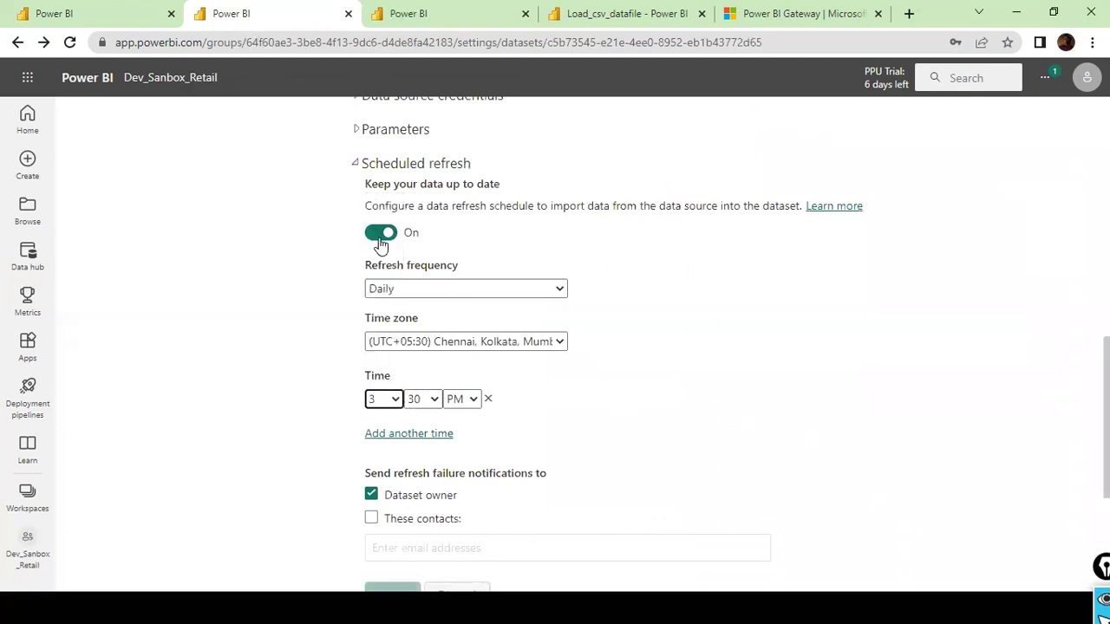
left_click(763, 397)
scroll(760, 397, "down", 3)
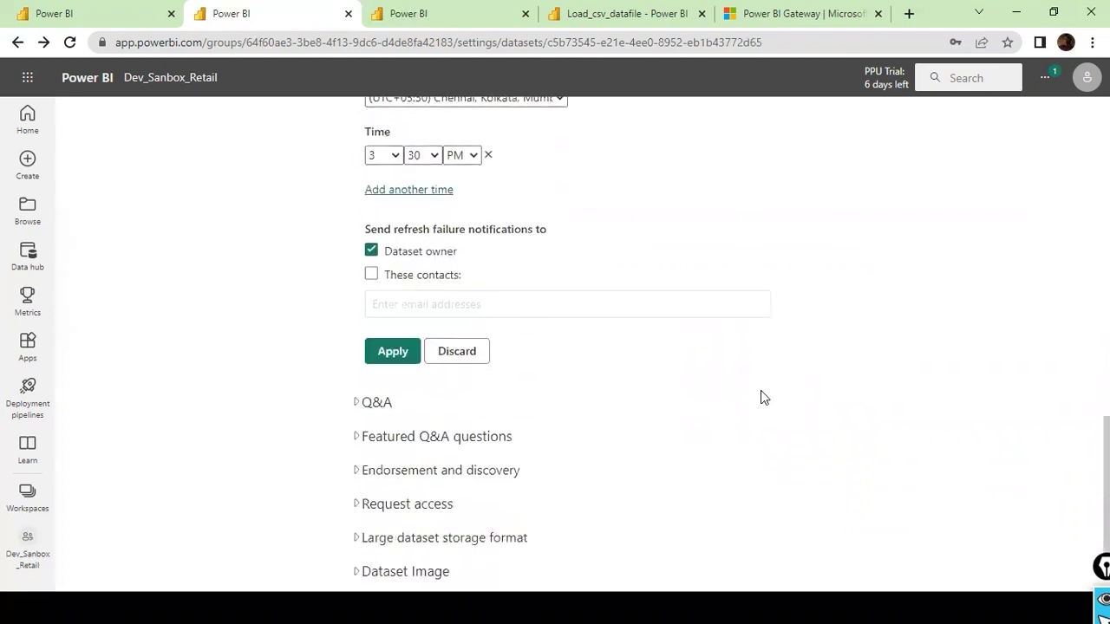
scroll(760, 397, "up", 2)
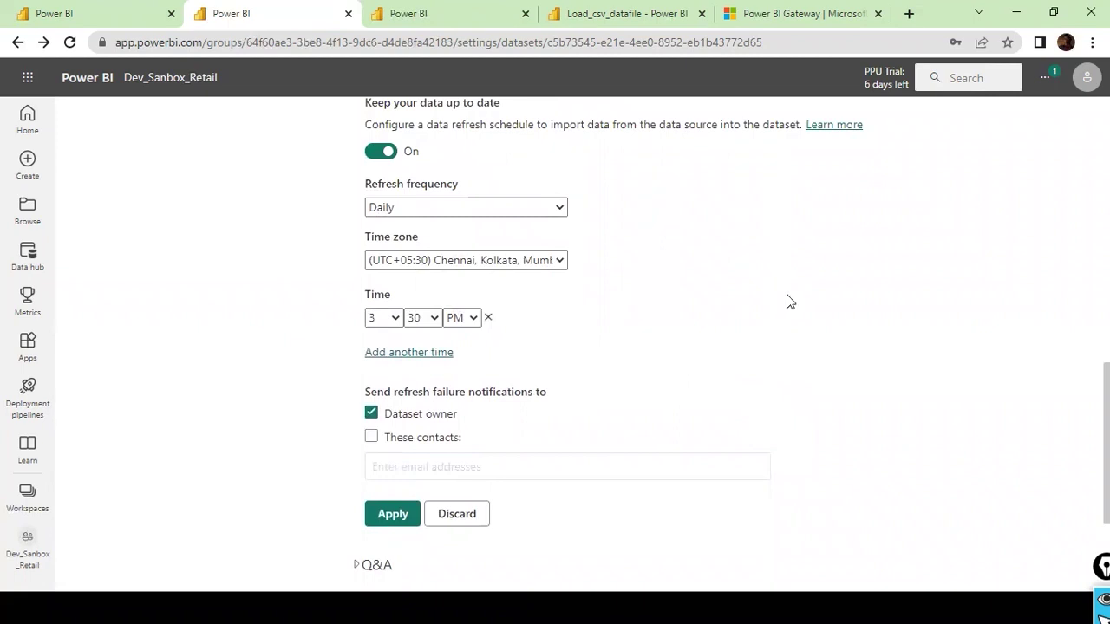
Check the United States profit in the Load_csv_datafile report, and review that dataset's scheduled refresh and refresh history
left_click(626, 13)
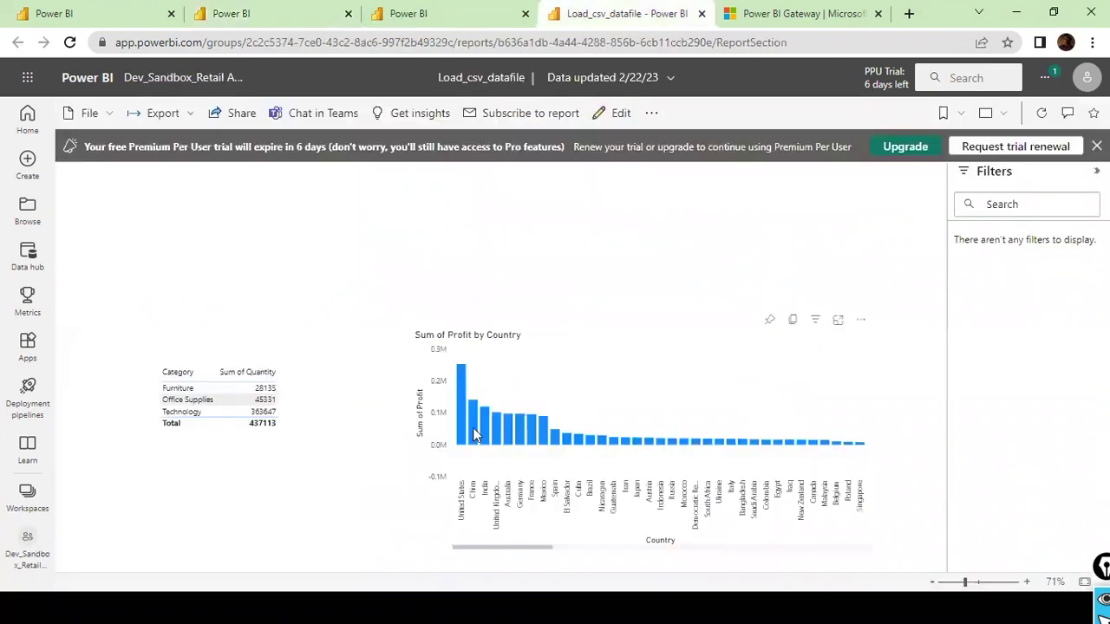
mouse_move(461, 392)
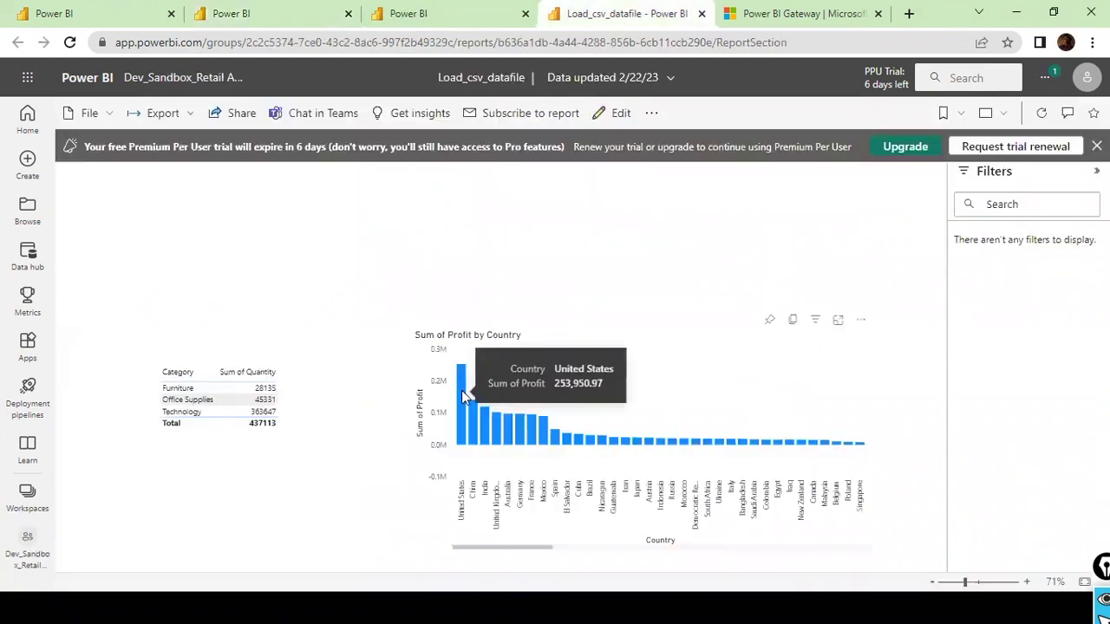
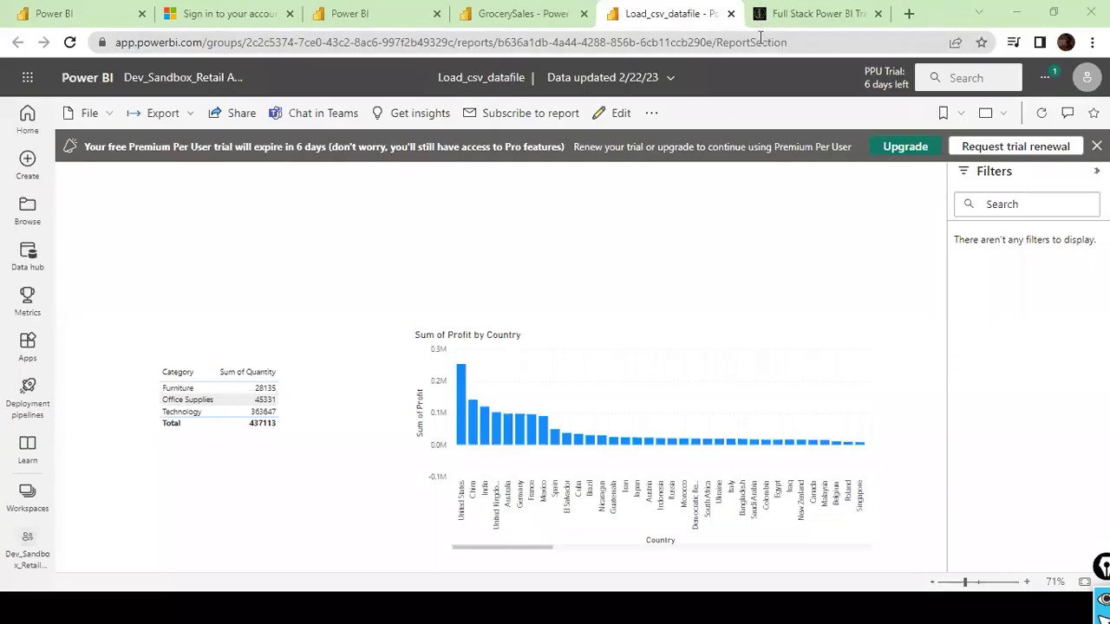
left_click(218, 14)
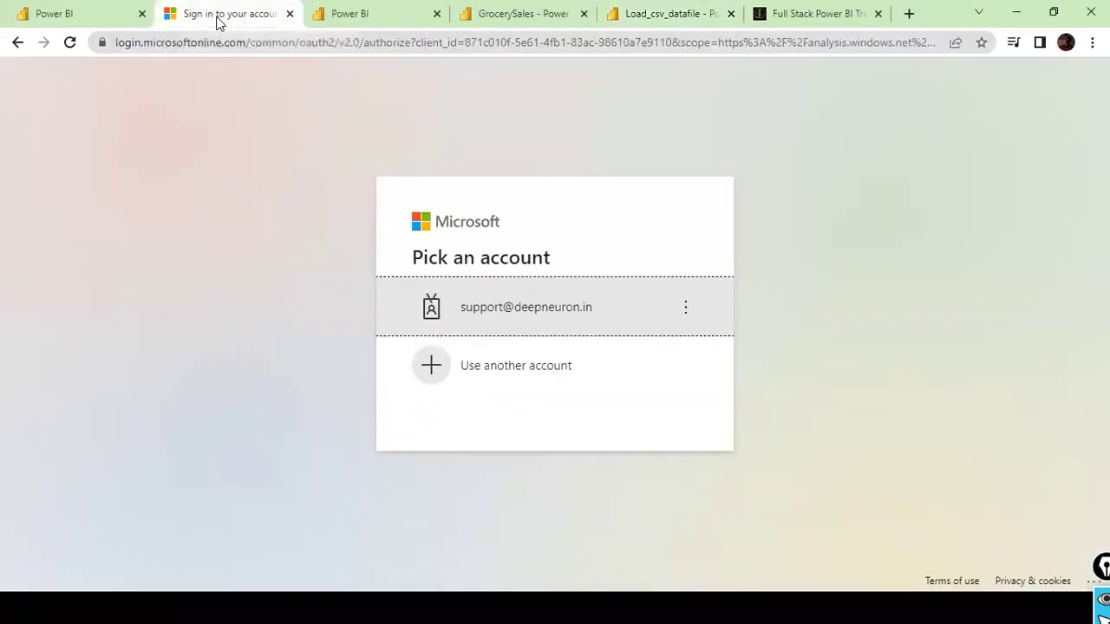
left_click(368, 20)
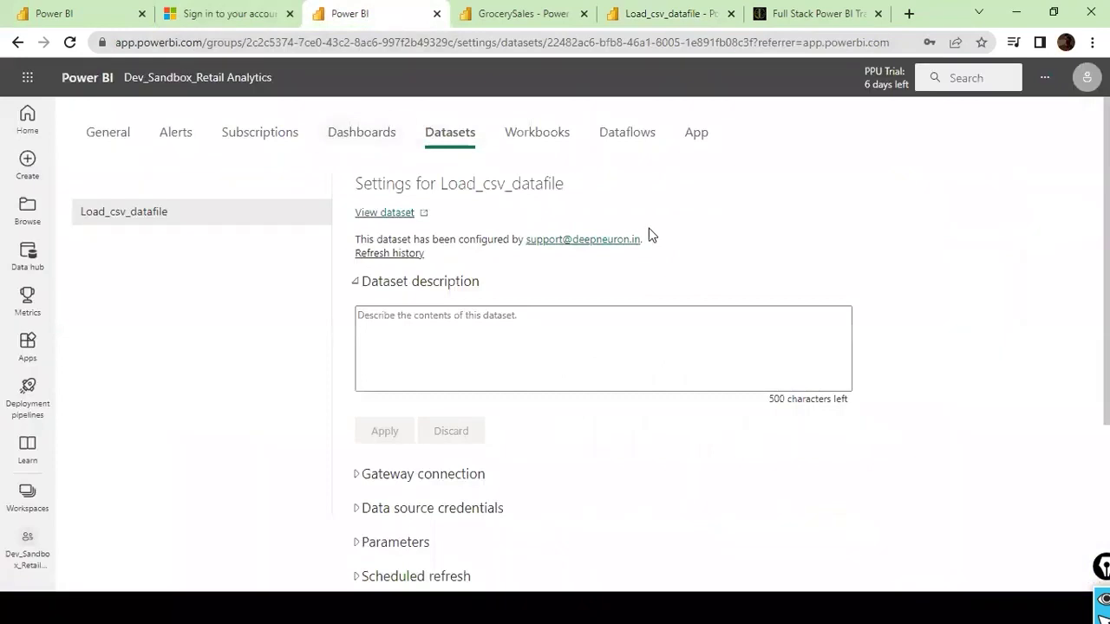
scroll(639, 198, "down", 3)
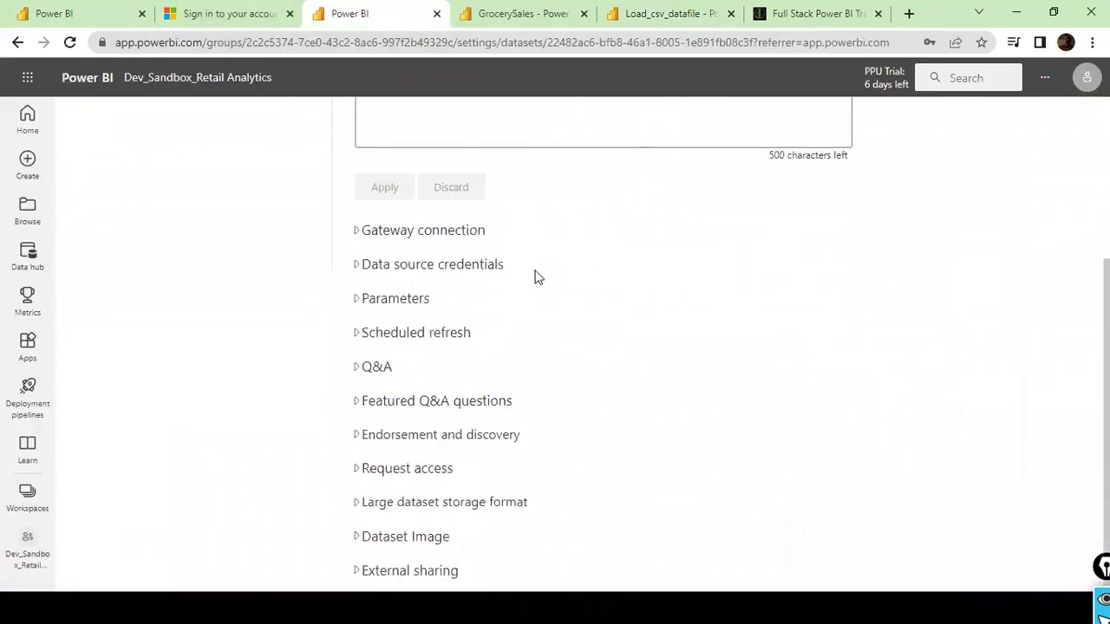
left_click(359, 339)
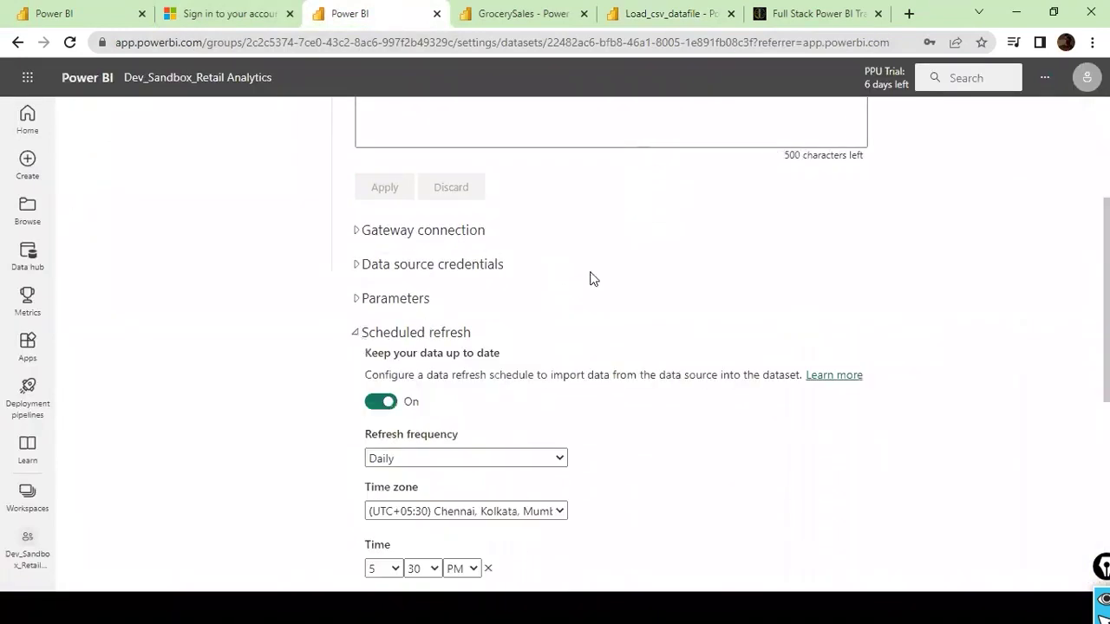
scroll(589, 260, "up", 3)
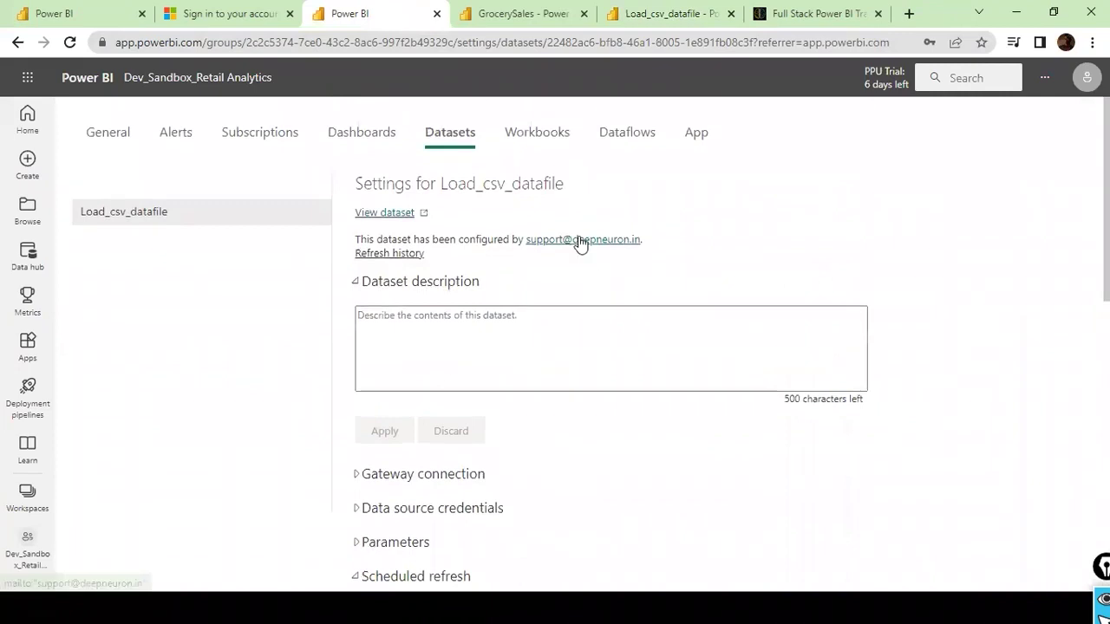
left_click(402, 253)
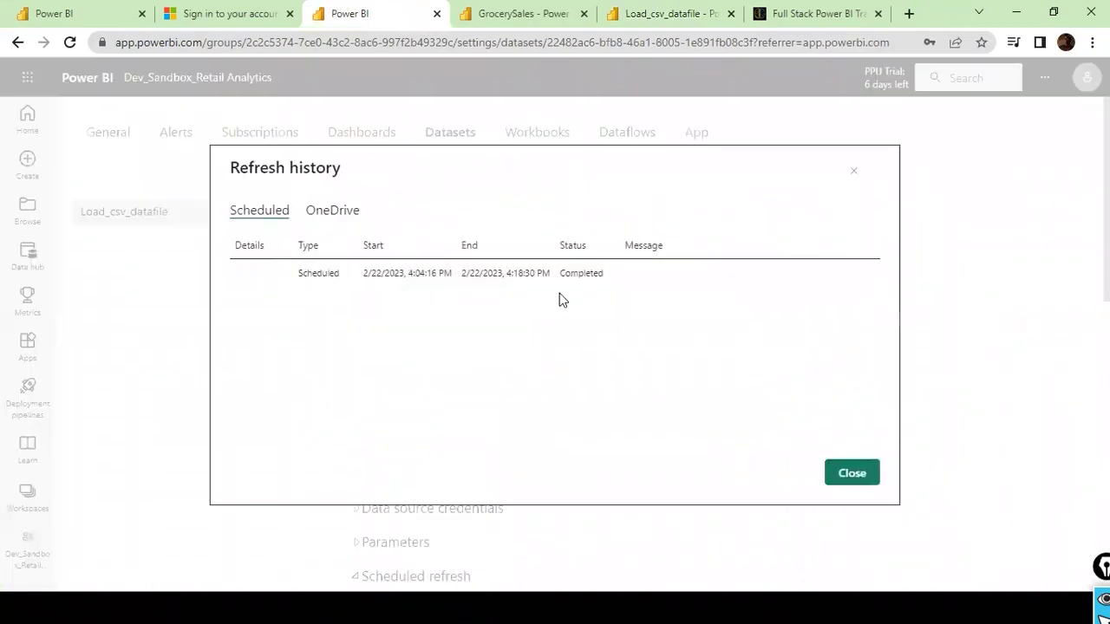
left_click(852, 473)
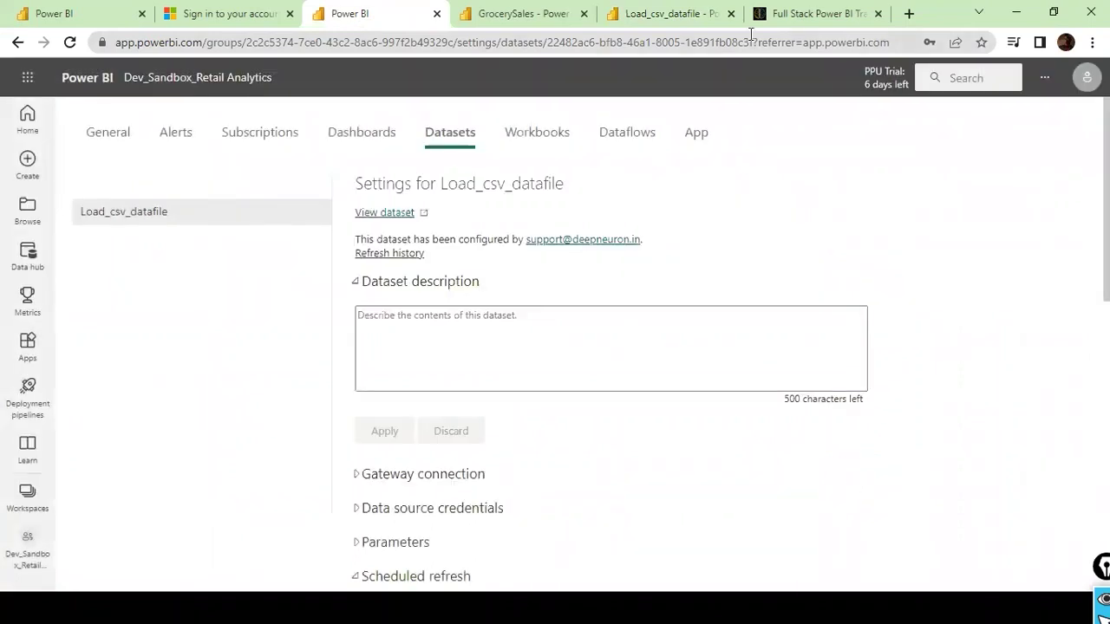
Return to the Load_csv_datafile report, refresh its visuals and inspect the United States bar in the profit chart
left_click(685, 15)
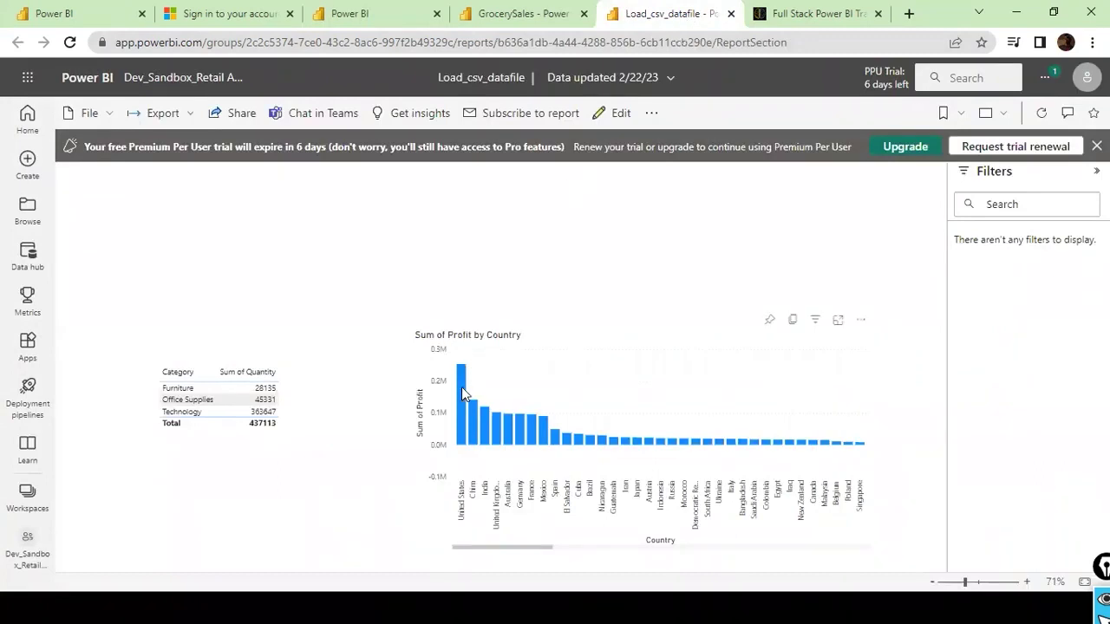
mouse_move(461, 387)
left_click(1032, 117)
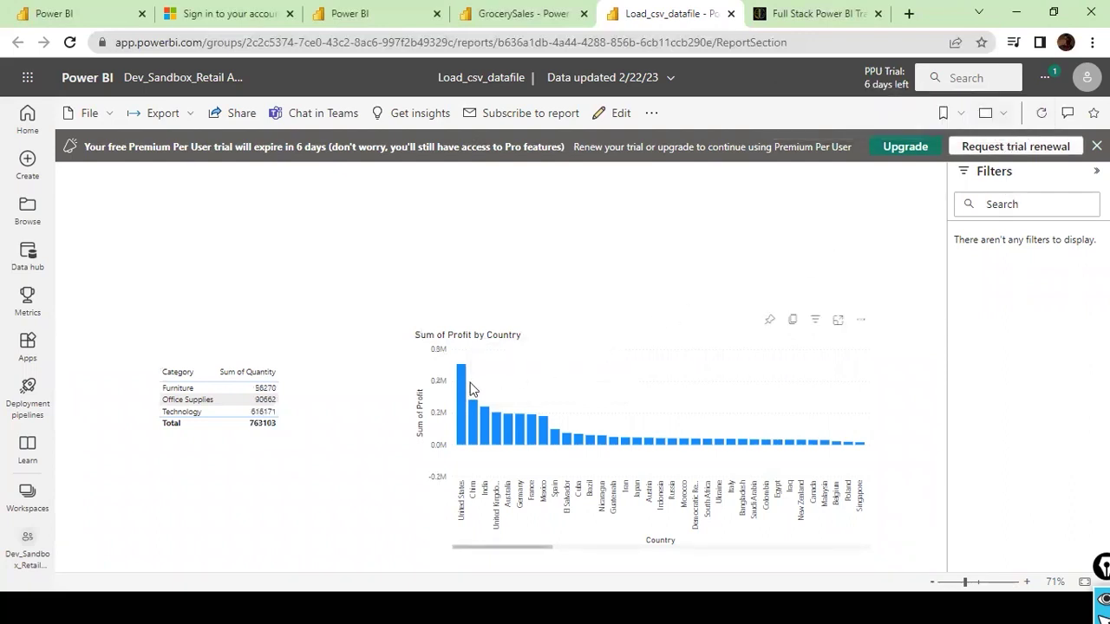
mouse_move(464, 390)
Open sales_w04.csv from the D:\dat1 folder in Excel and look through its rows
key("alt+Tab")
key("alt+Tab")
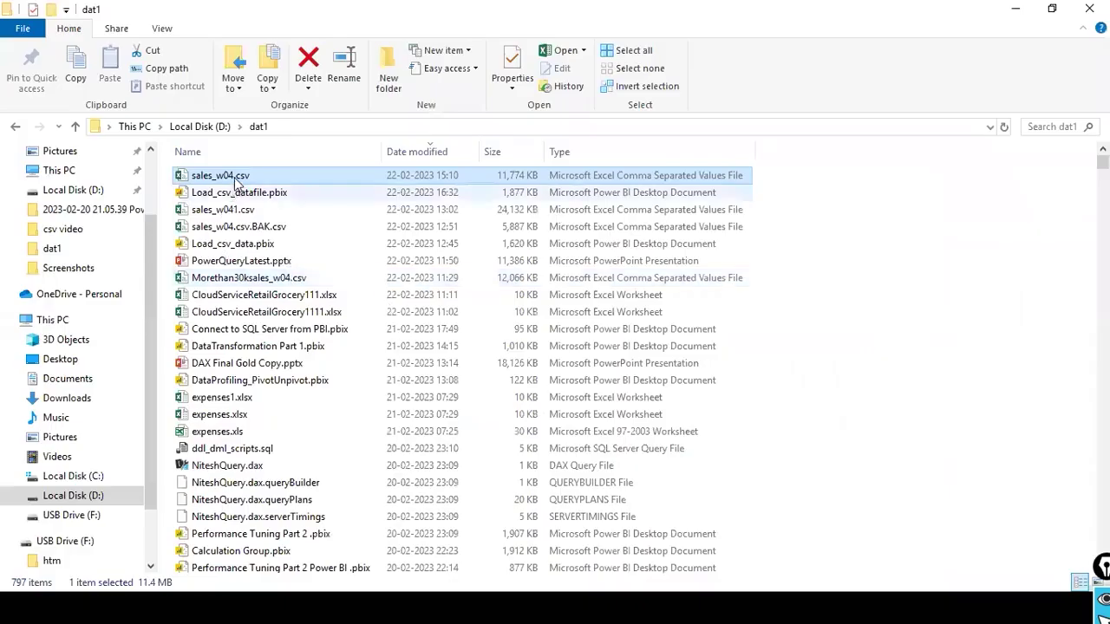
double_click(234, 177)
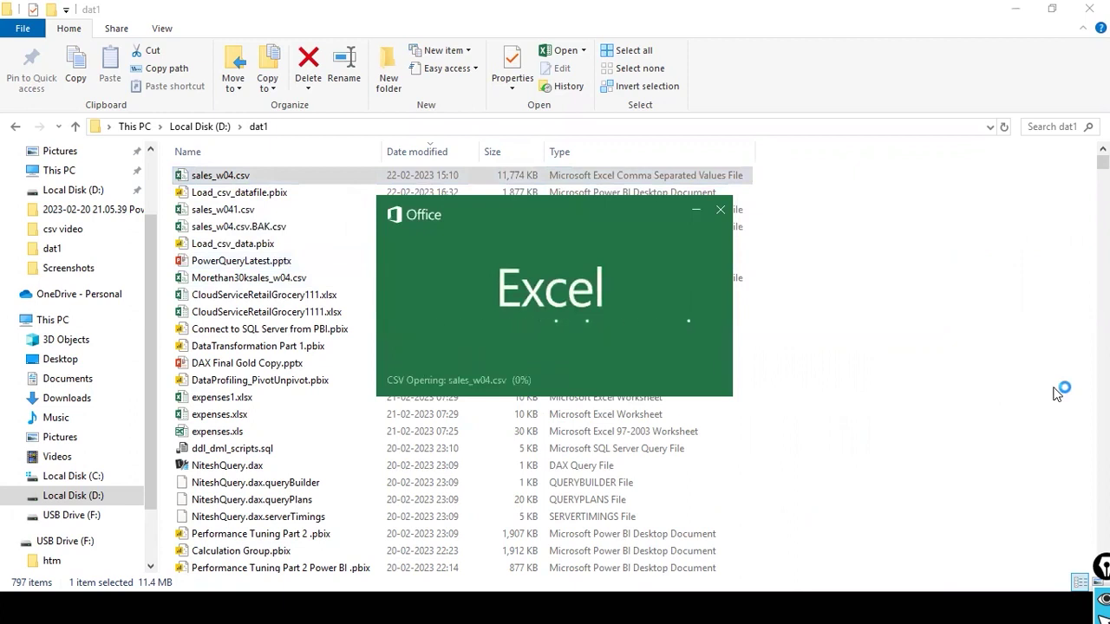
key("alt+Tab")
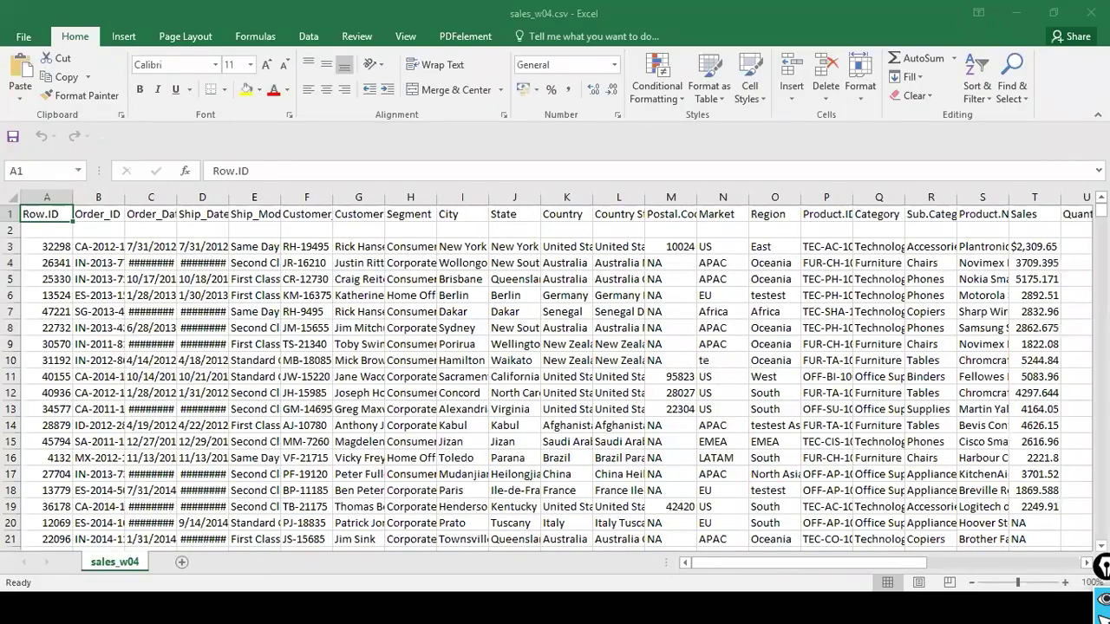
left_click_drag(1100, 212, 1100, 530)
scroll(396, 409, "down", 3)
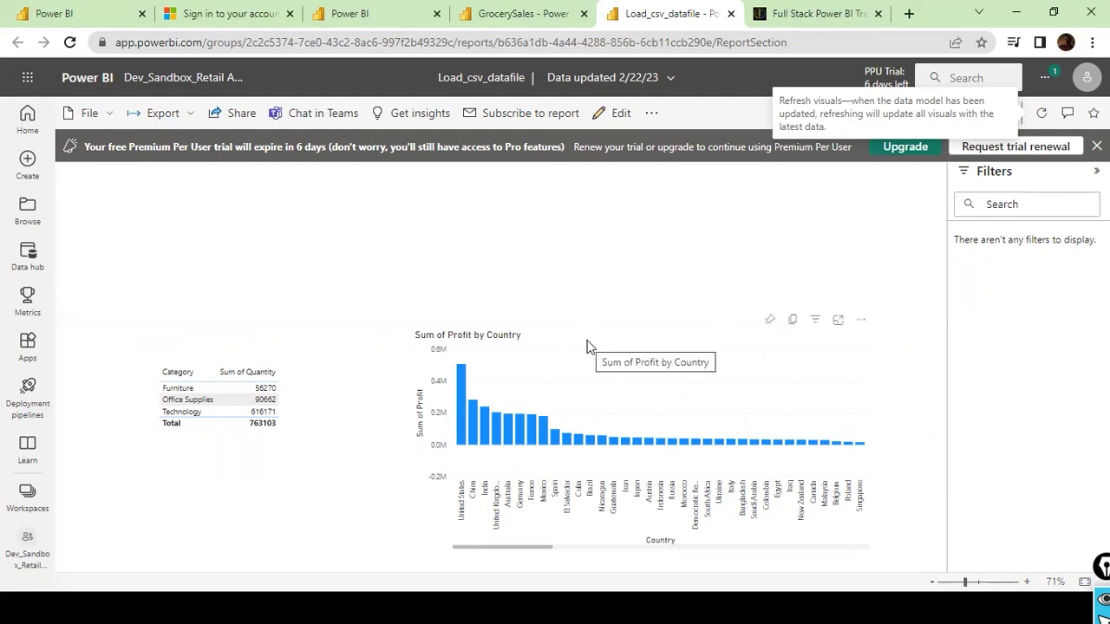
Compare the published Load_csv_datafile report with its original in Power BI Desktop, and return to the browser
left_click(344, 19)
left_click(687, 14)
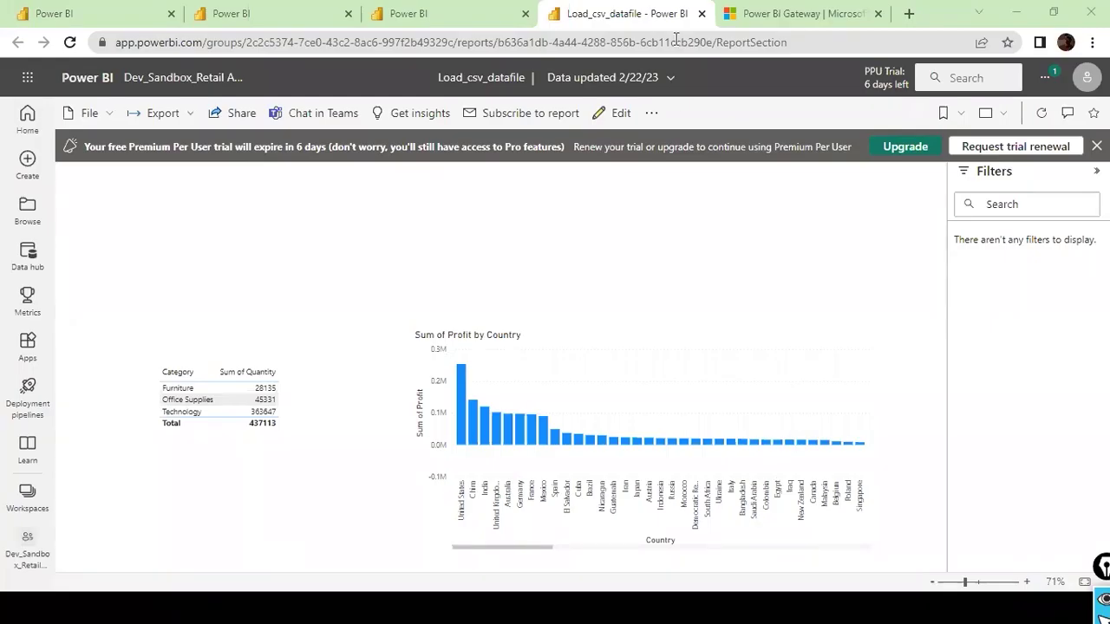
key("alt+Tab")
key("alt+Tab")
left_click(313, 210)
key("alt+Tab")
key("alt+Tab")
key("alt+Tab")
key("alt+Tab")
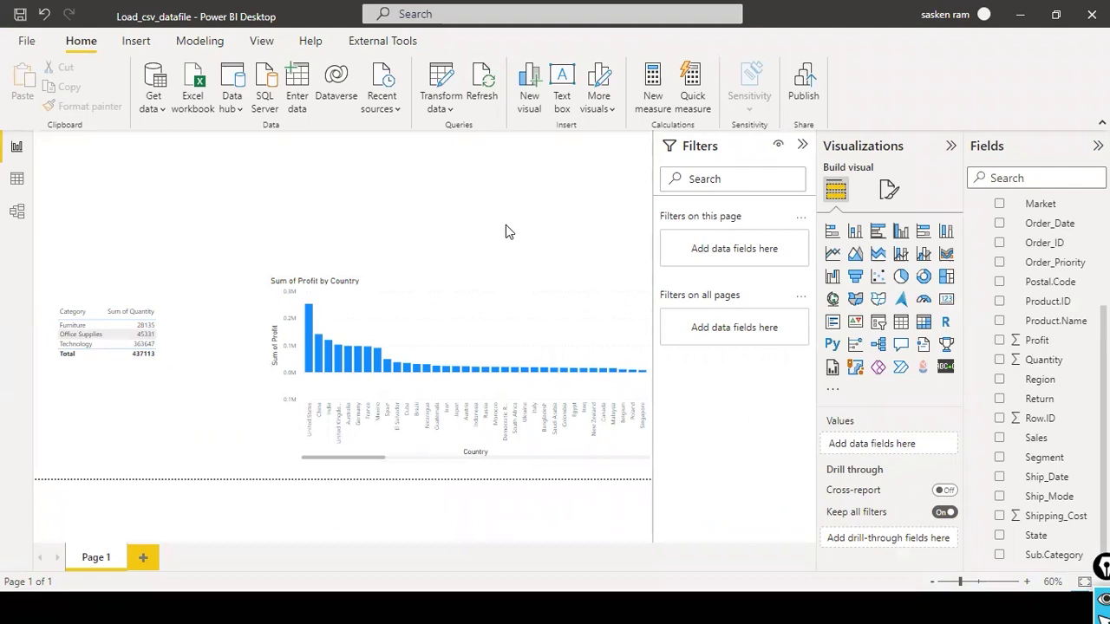
key("alt+Tab")
key("alt+Tab")
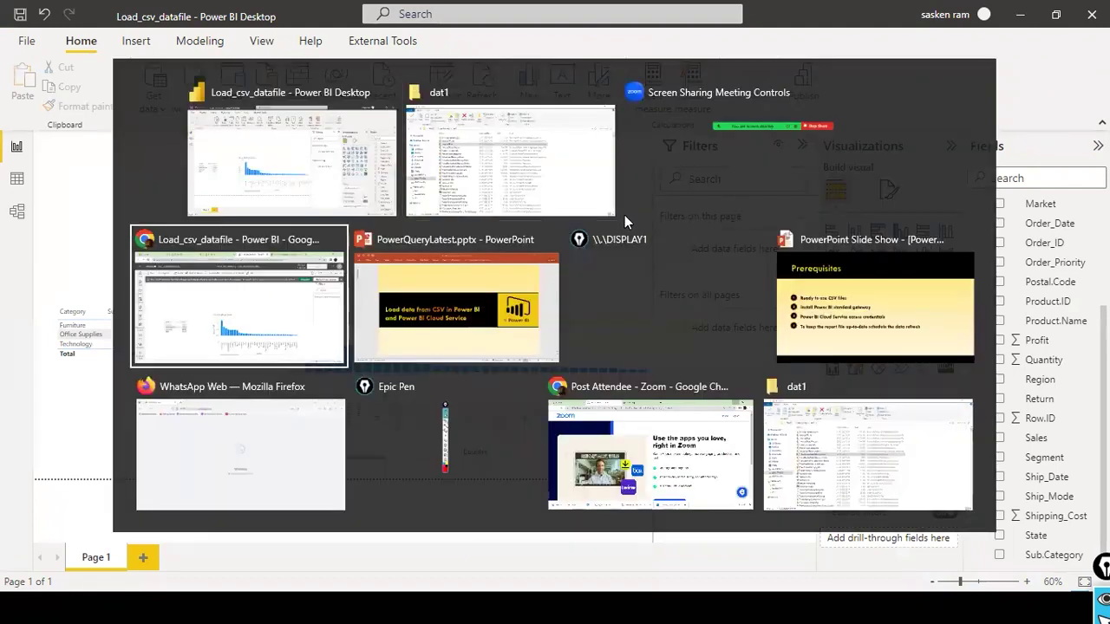
Review the Power BI gateway download page, the published report and the Load_csv_datafile dataset settings
left_click(758, 14)
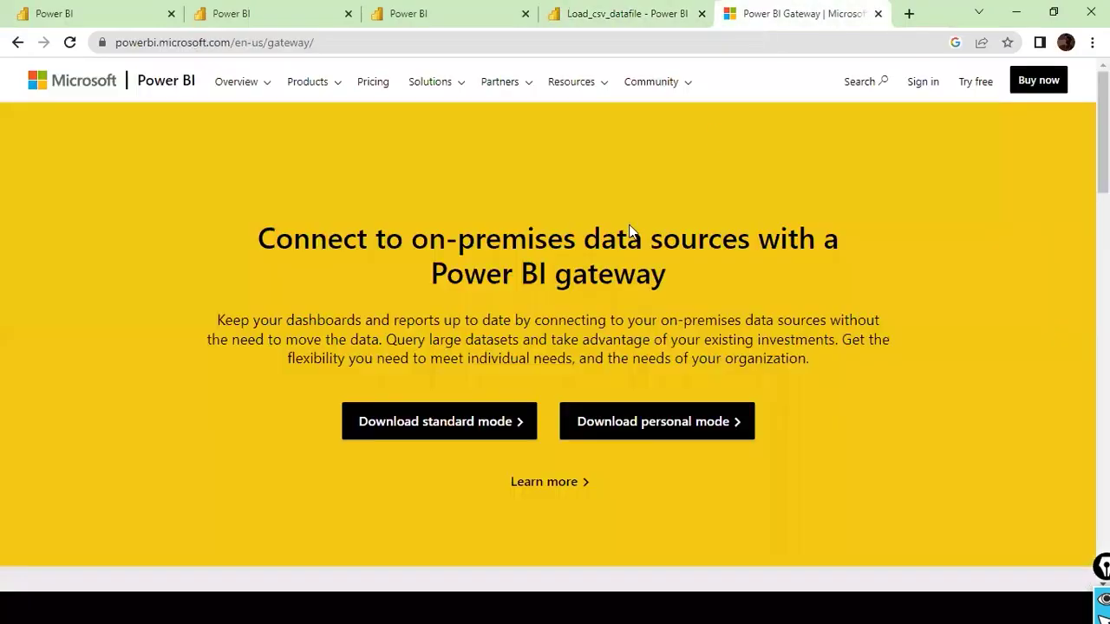
left_click(613, 7)
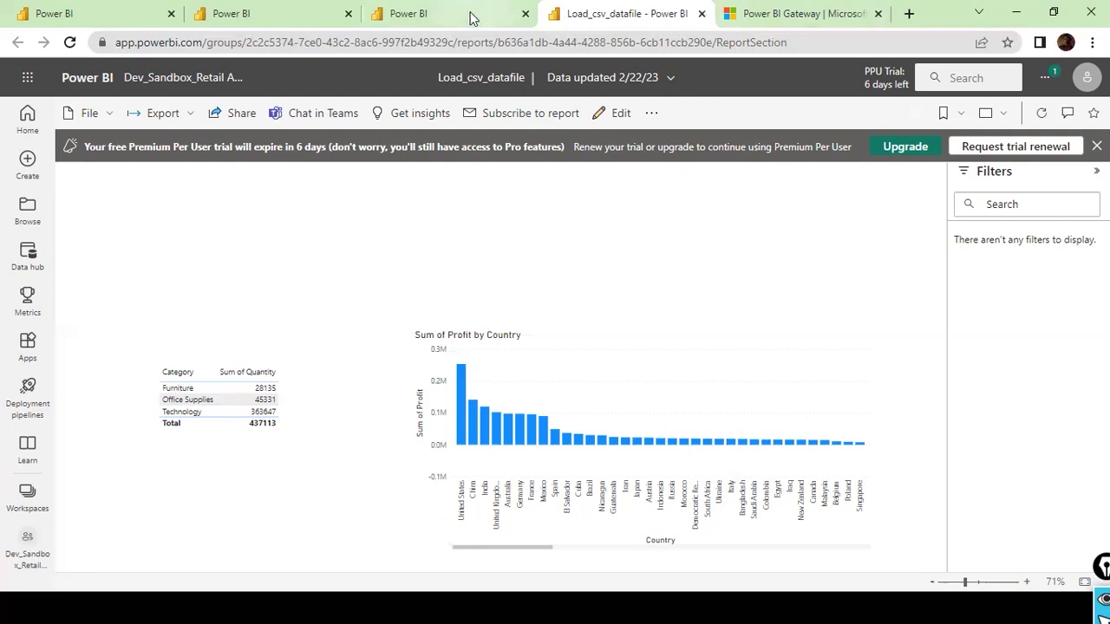
left_click(418, 13)
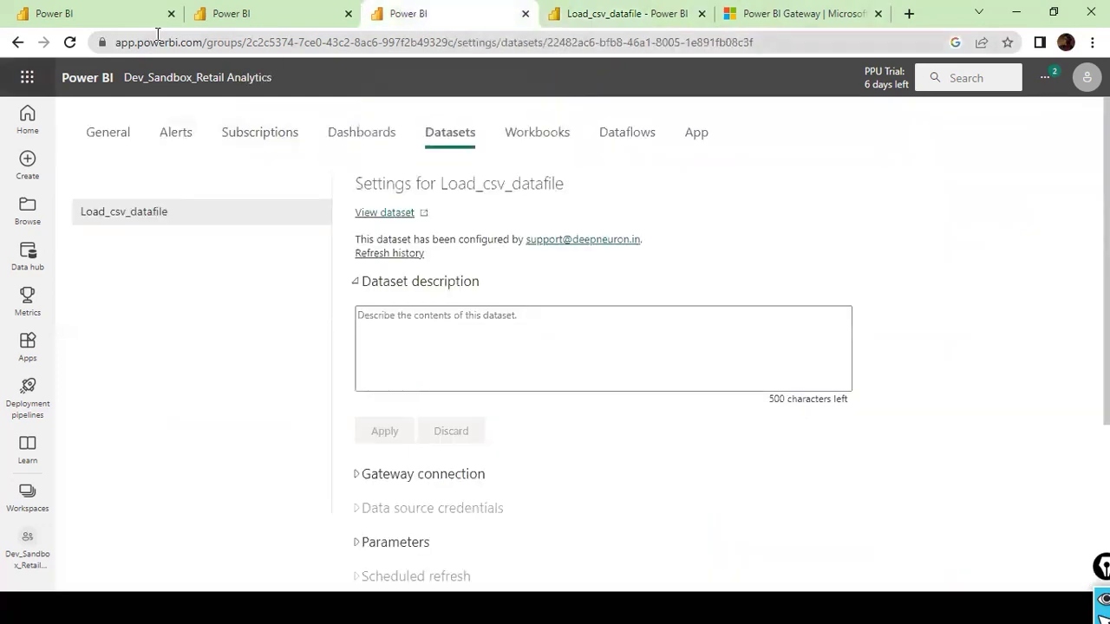
Open the Dev_Sanbox_Retail workspace from the workspace list to view its contents
left_click(220, 15)
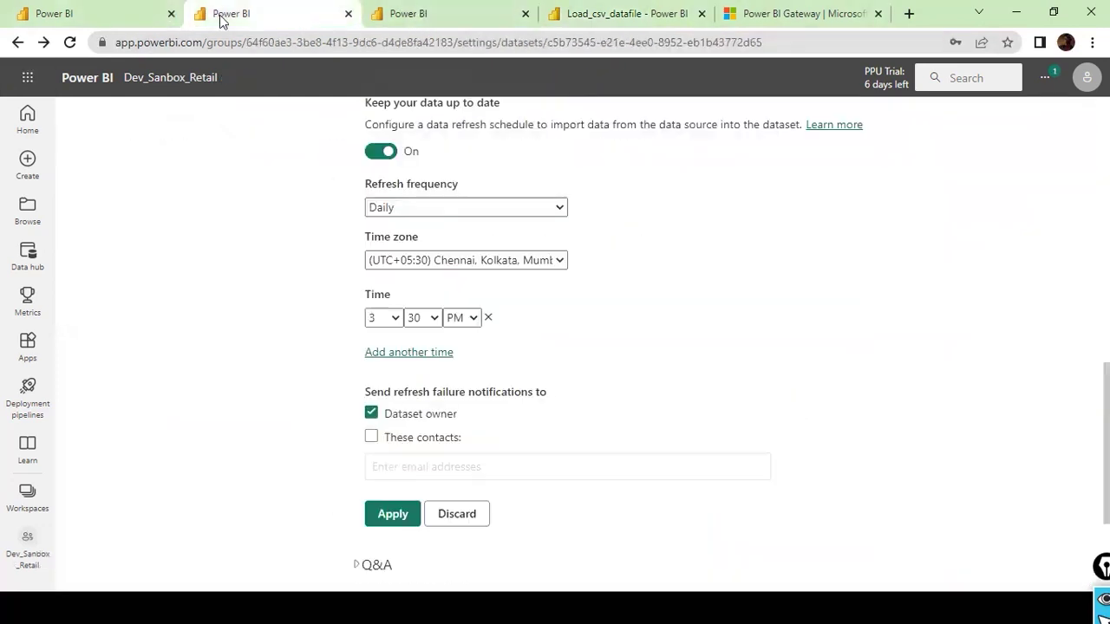
left_click(25, 122)
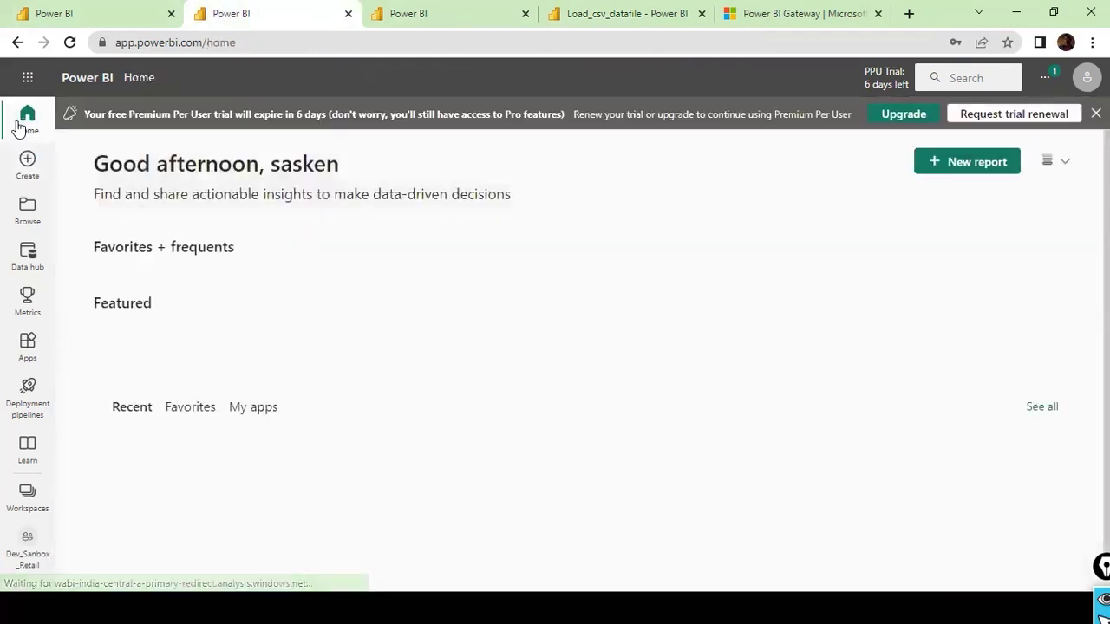
left_click(26, 498)
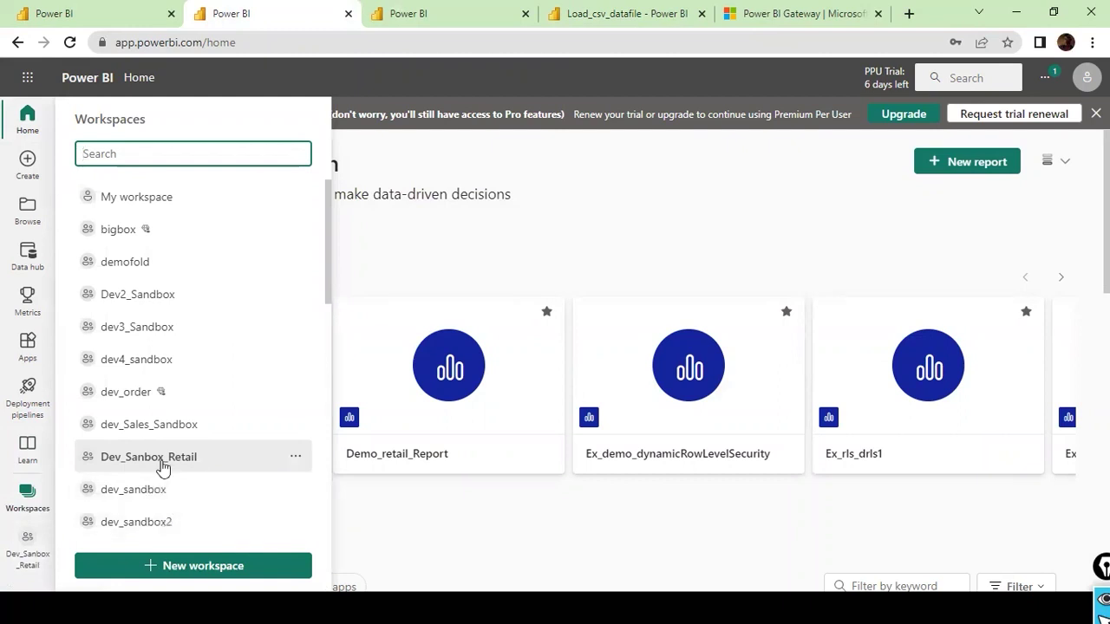
scroll(179, 263, "down", 4)
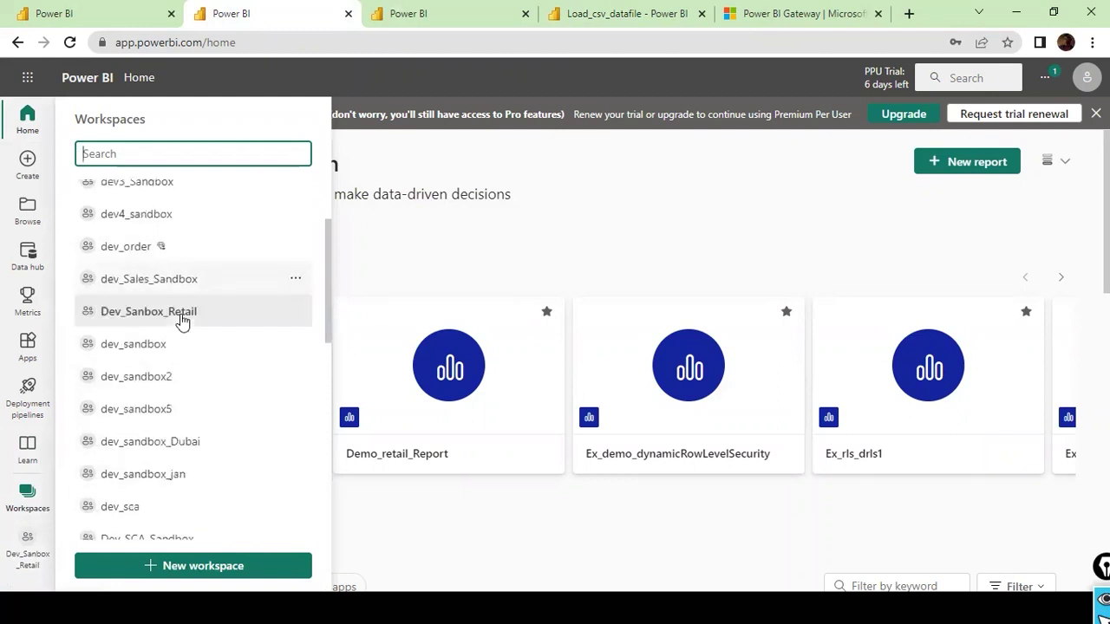
scroll(234, 388, "down", 3)
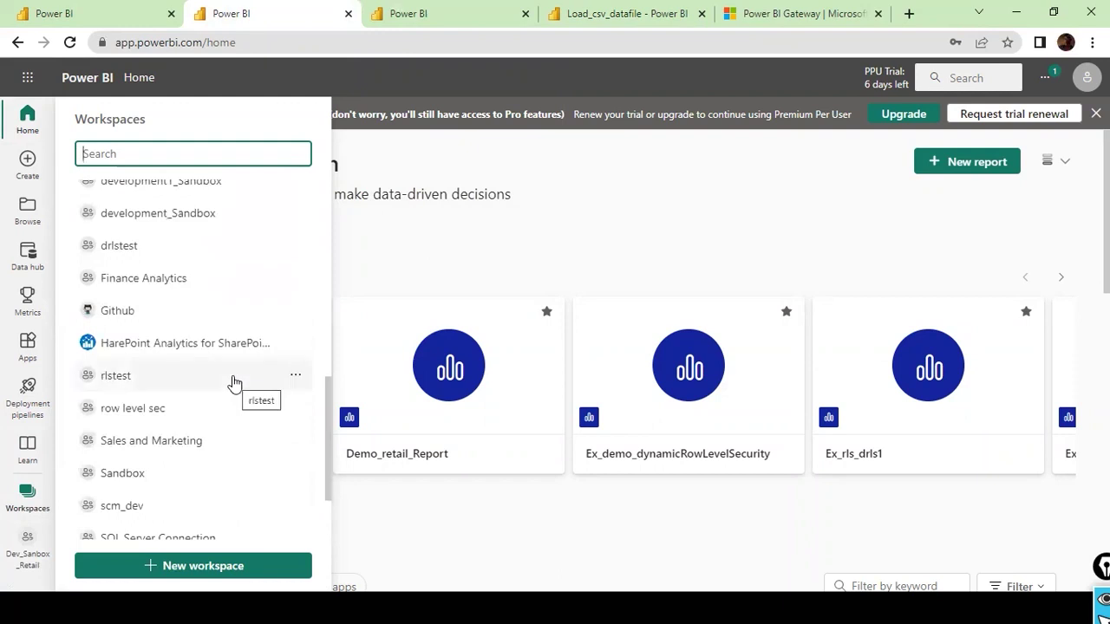
scroll(235, 381, "down", 3)
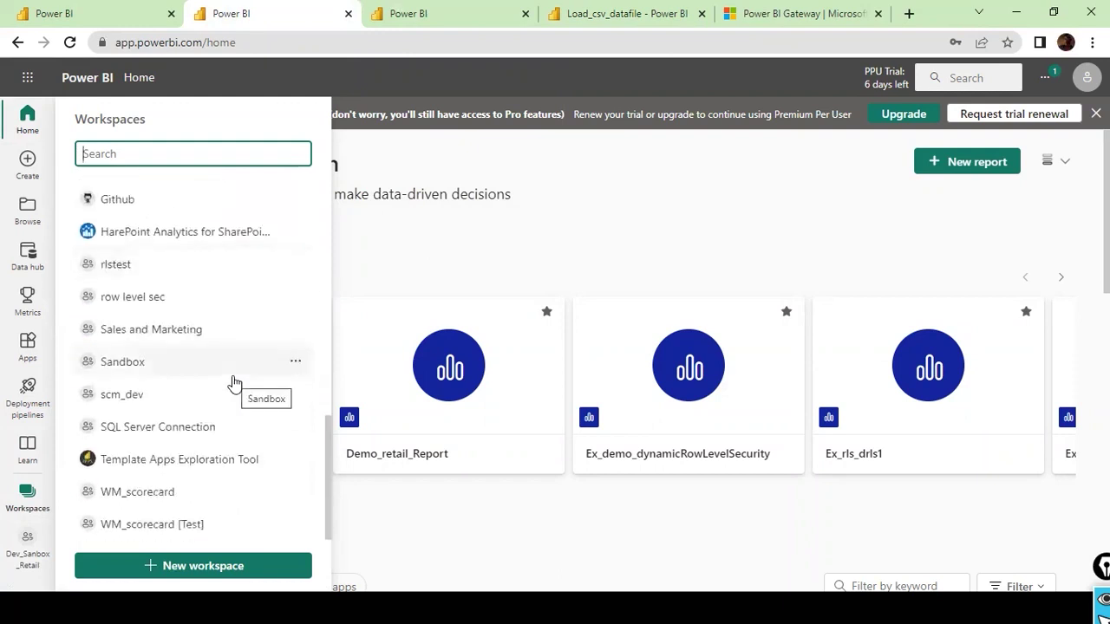
scroll(234, 381, "up", 2)
scroll(234, 384, "up", 5)
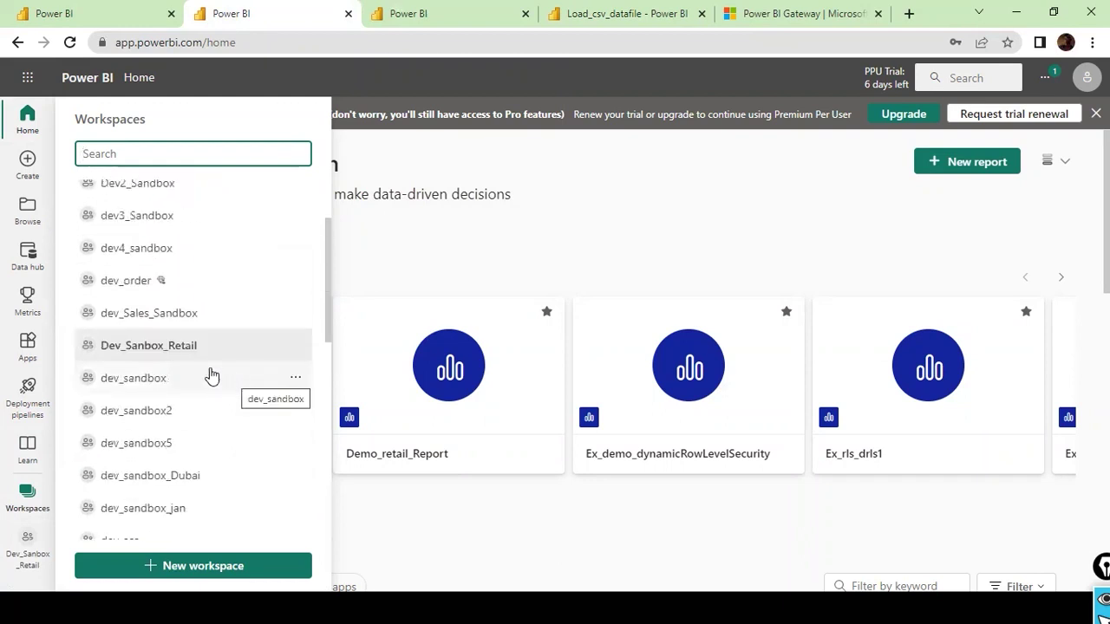
left_click(169, 350)
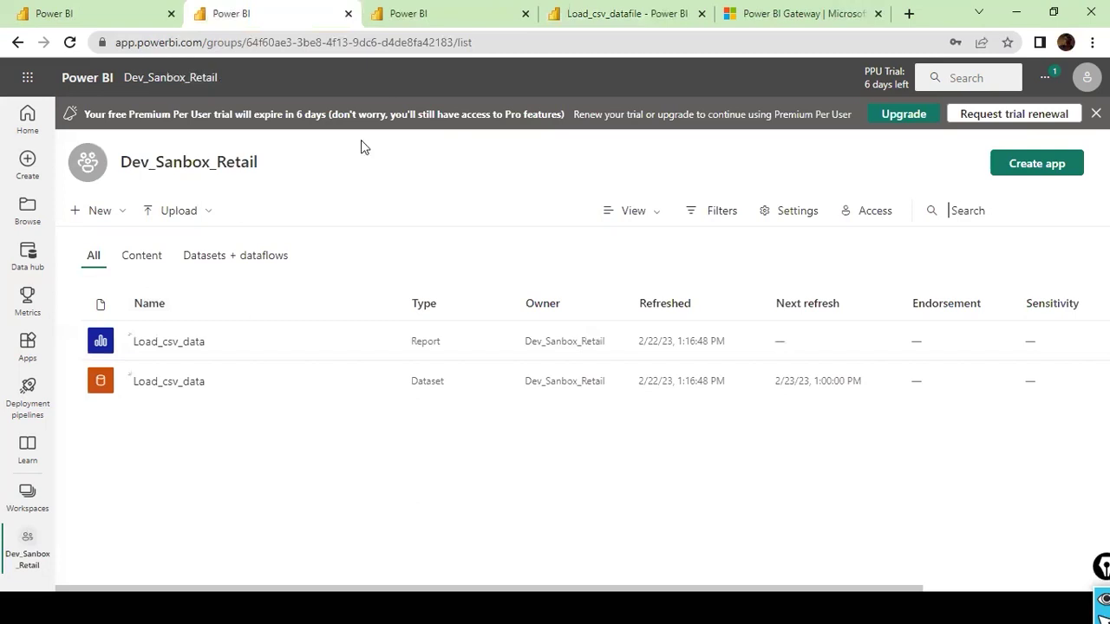
left_click(735, 14)
left_click(672, 13)
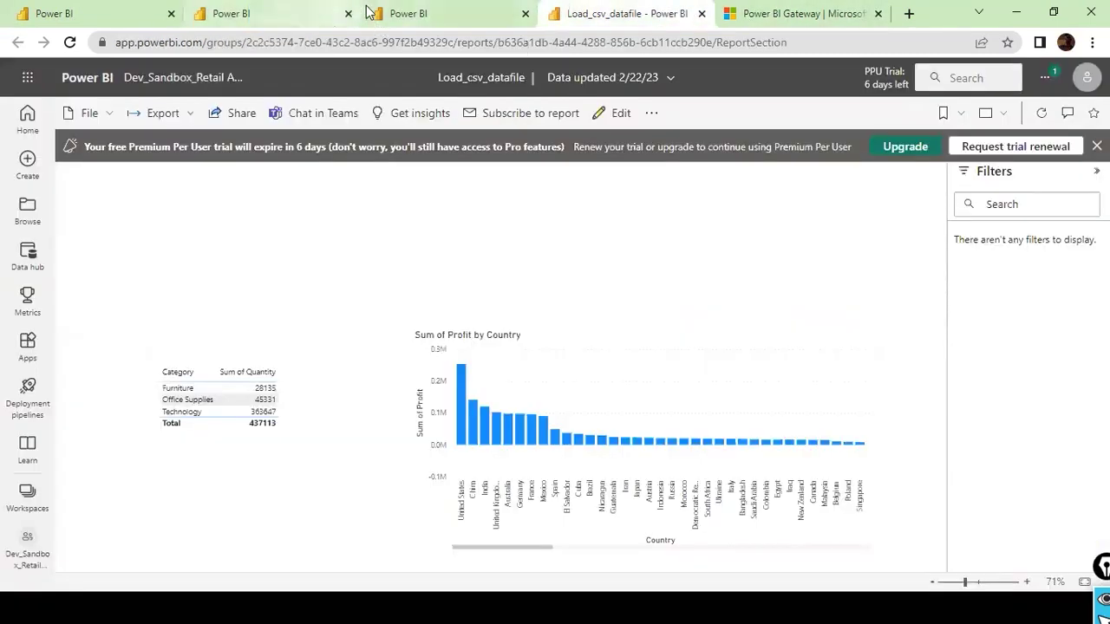
left_click(407, 13)
left_click(277, 10)
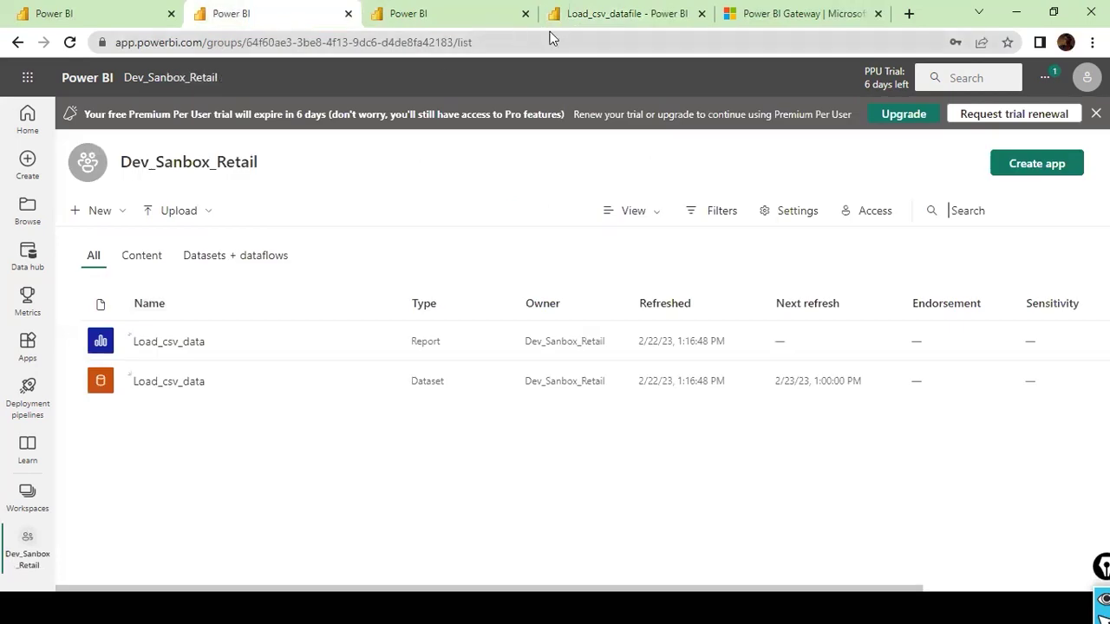
Start a new dataset in the Dev_Sanbox_Retail workspace, and check the source rows of CloudServiceRetailGrocery111.xlsx from D:\dat1 in Excel
left_click(124, 215)
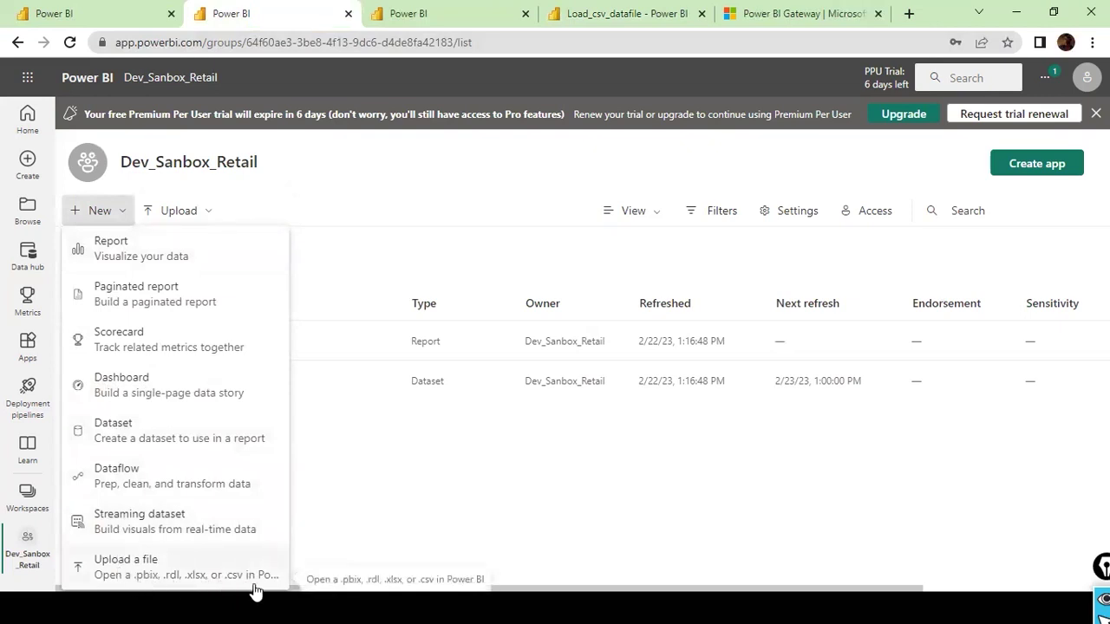
left_click(141, 570)
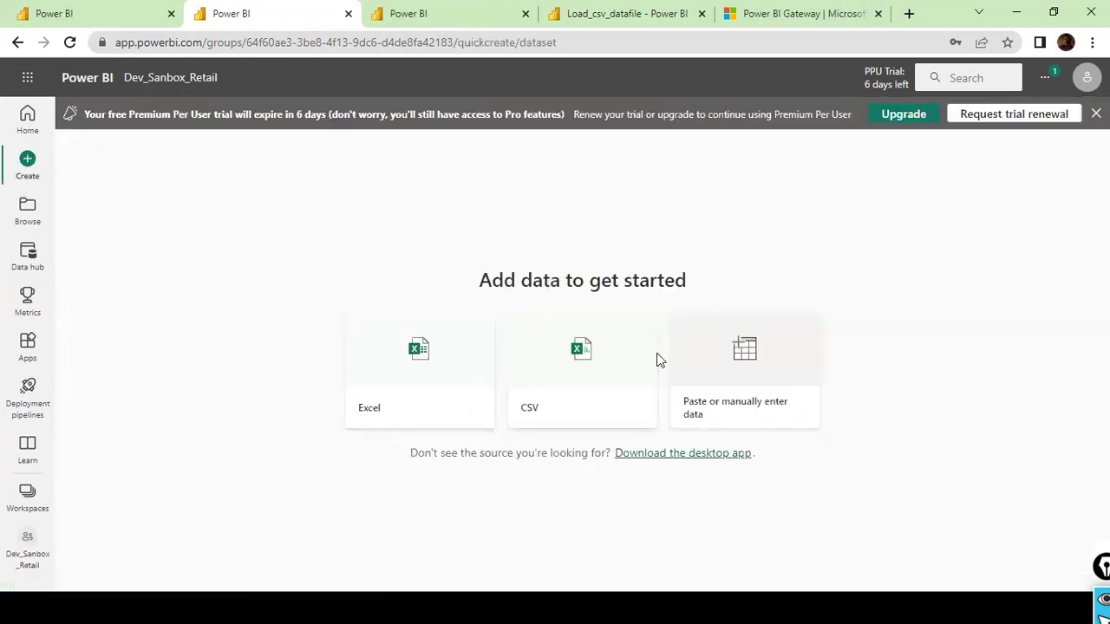
key("alt+Tab")
key("Tab")
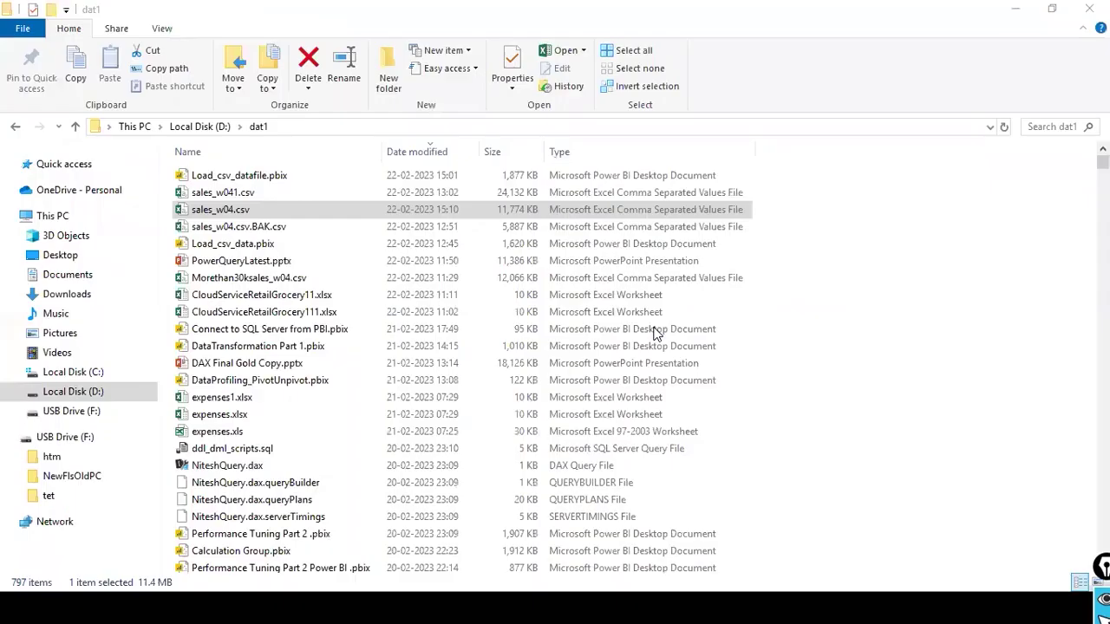
scroll(318, 286, "down", 3)
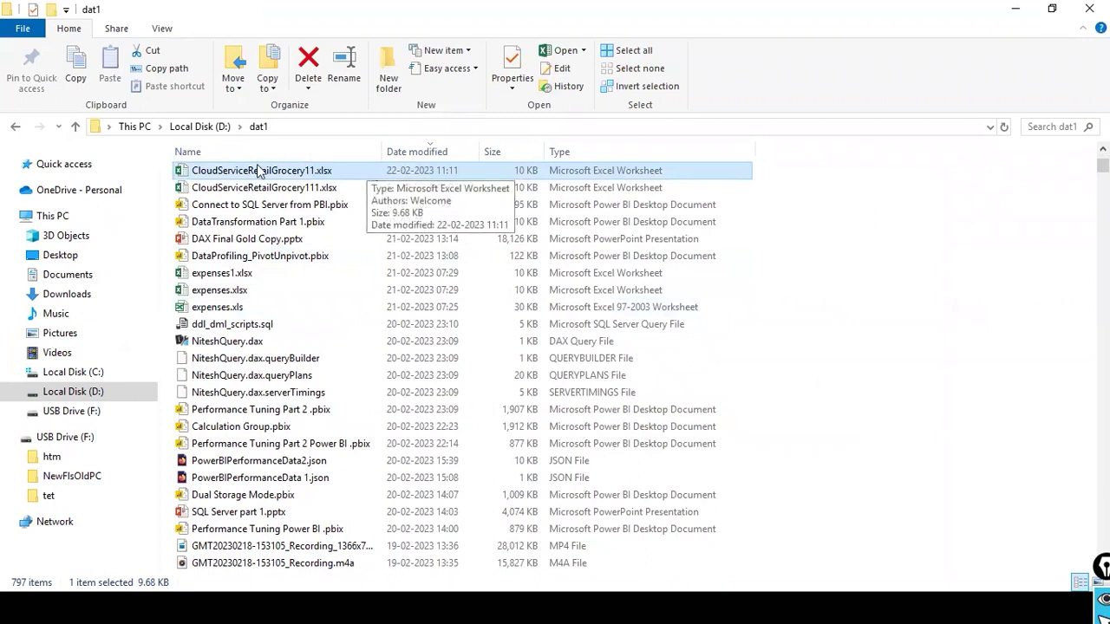
left_click_drag(245, 188, 312, 137)
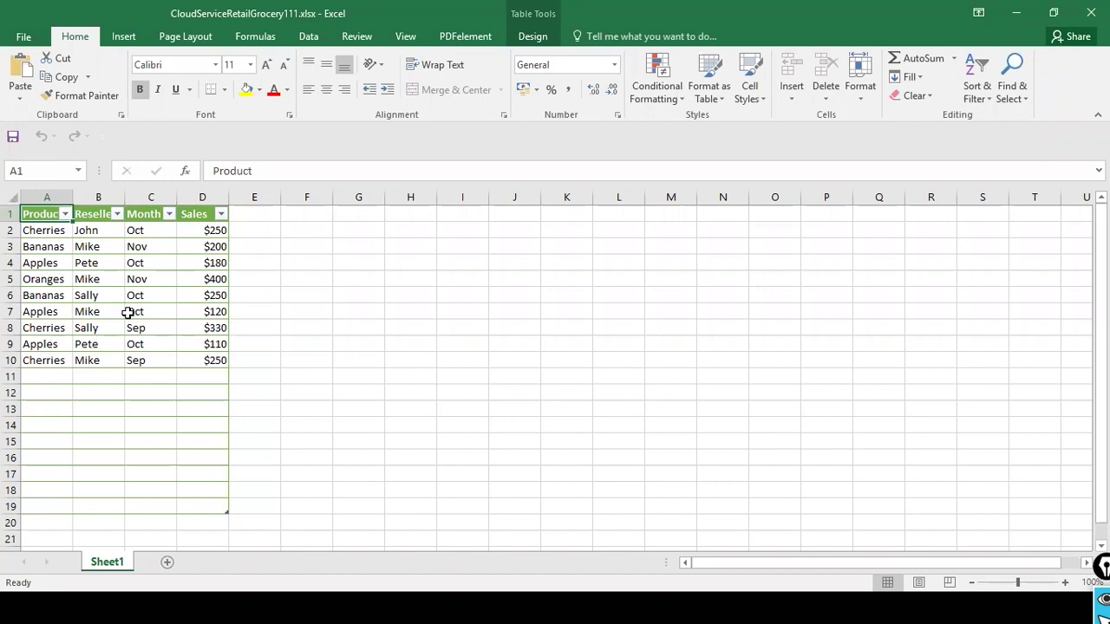
left_click(1090, 12)
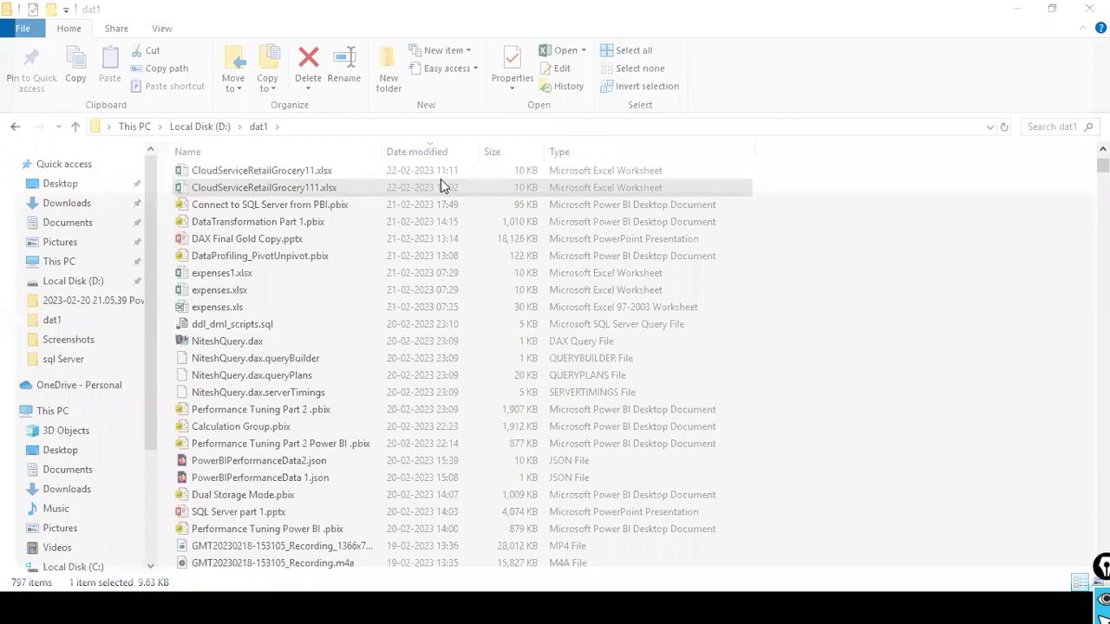
Return to the browser and create the dataset from the Excel file CloudServiceRetailGrocery111.xlsx in the dat1 folder
key("alt+Tab")
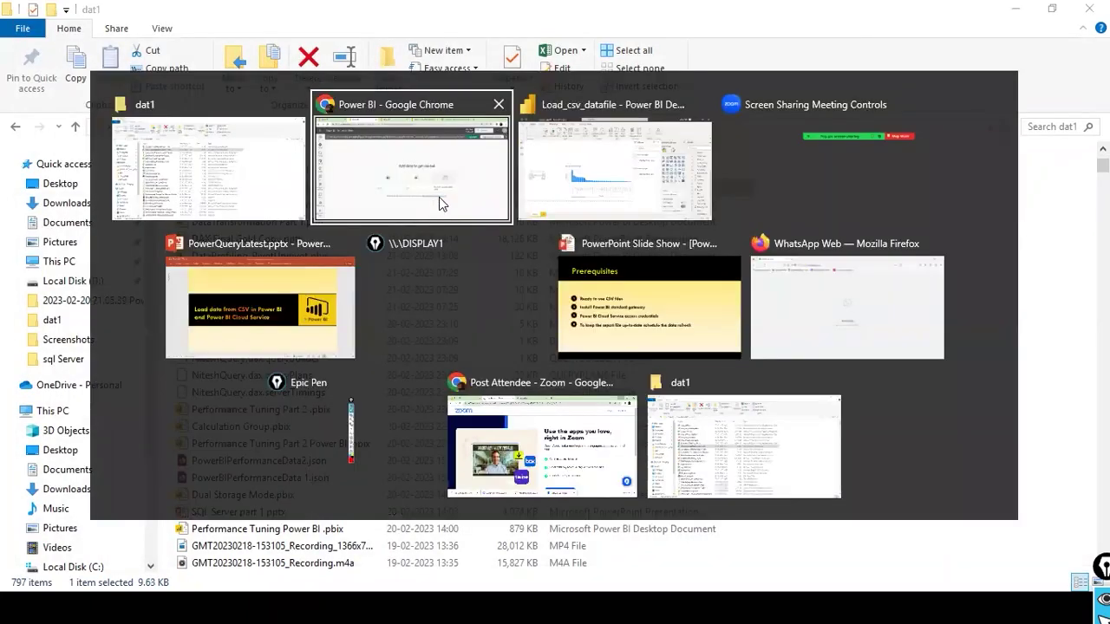
left_click(439, 203)
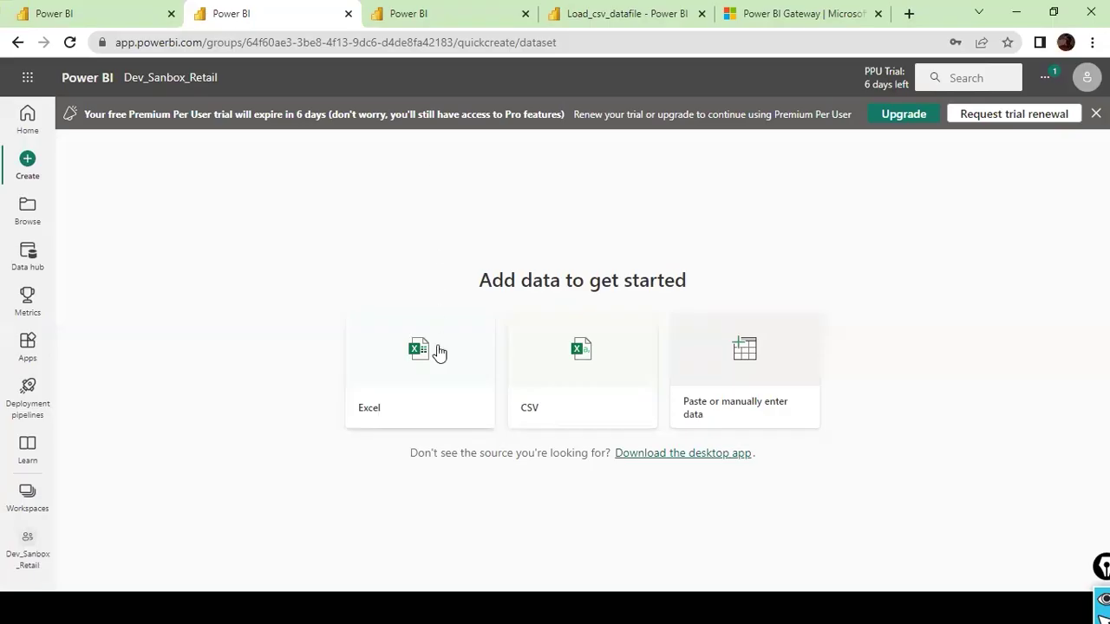
key("alt+Tab")
key("alt+Tab")
left_click(409, 347)
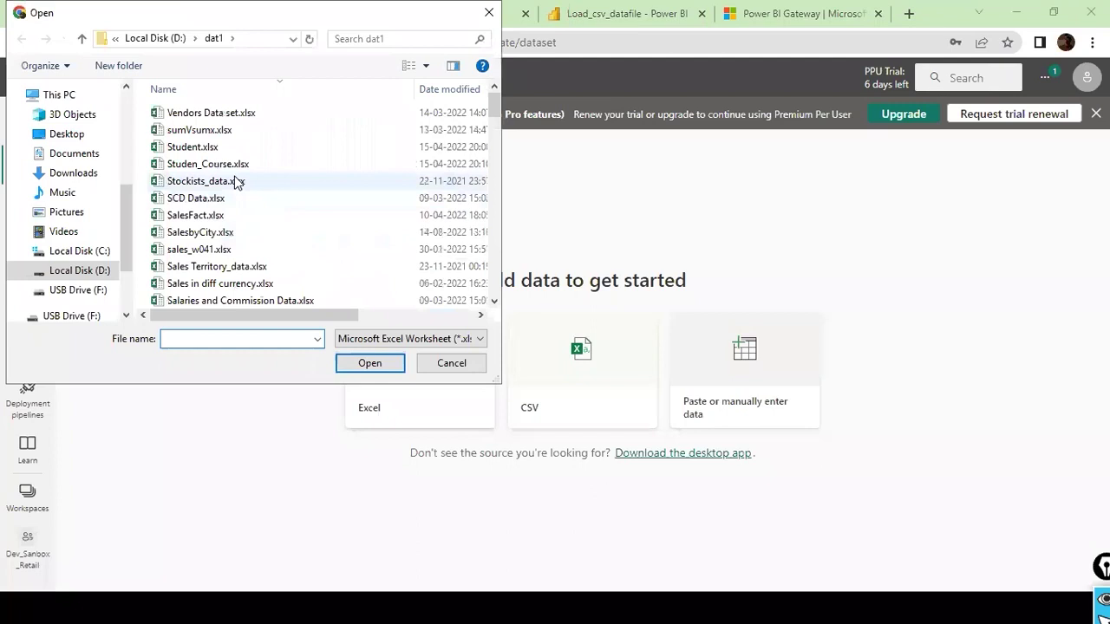
left_click(235, 182)
type("cl")
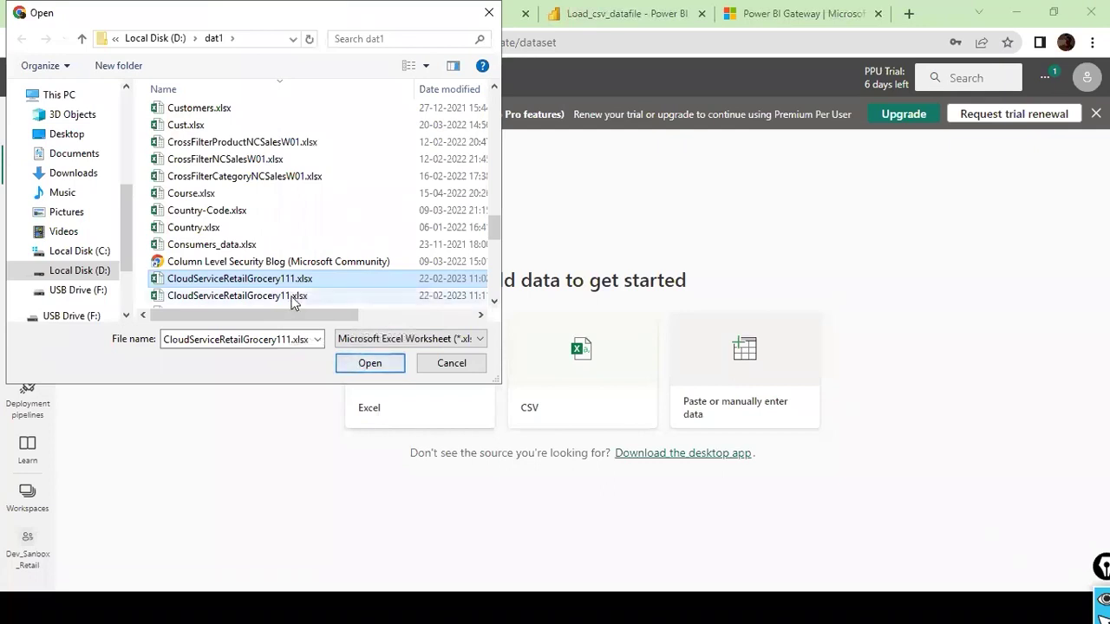
left_click(353, 360)
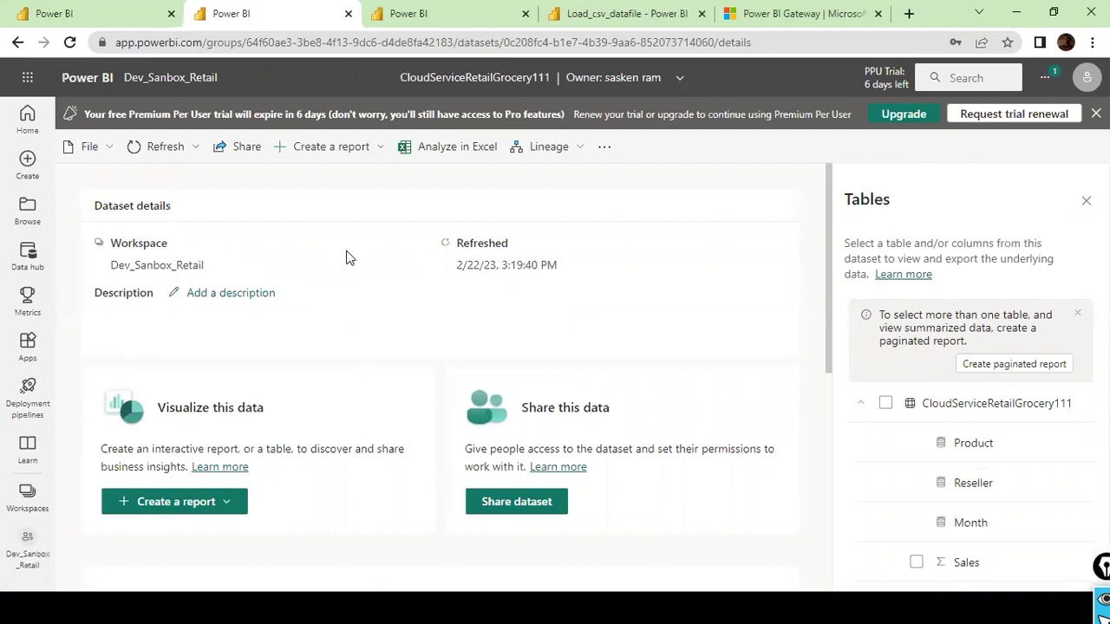
Create a report from scratch on the CloudServiceRetailGrocery111 dataset
scroll(344, 262, "down", 2)
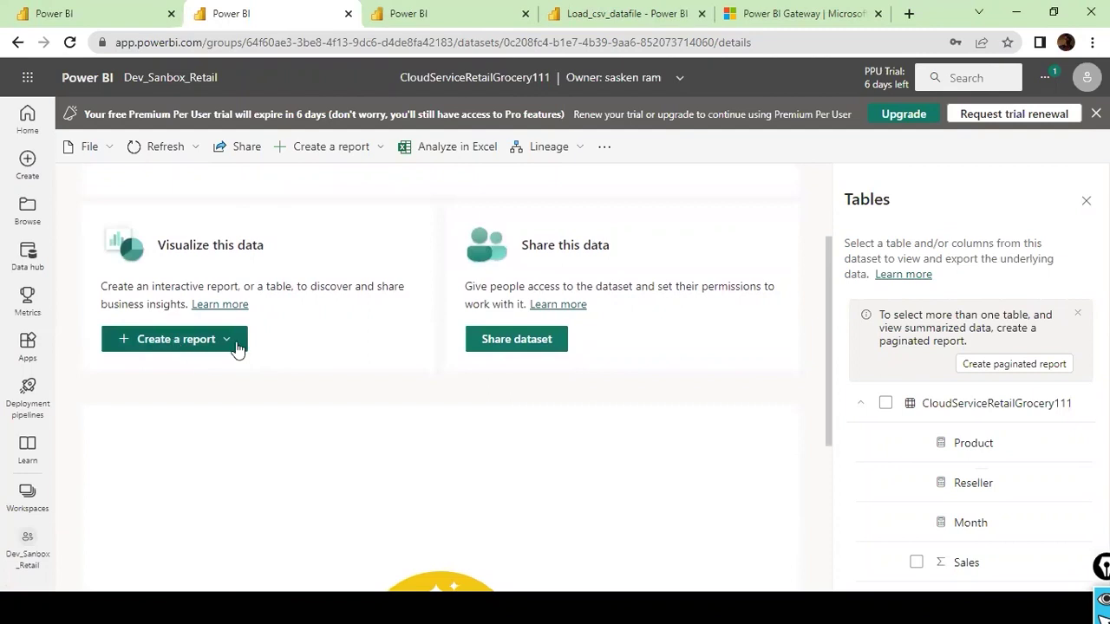
left_click(223, 340)
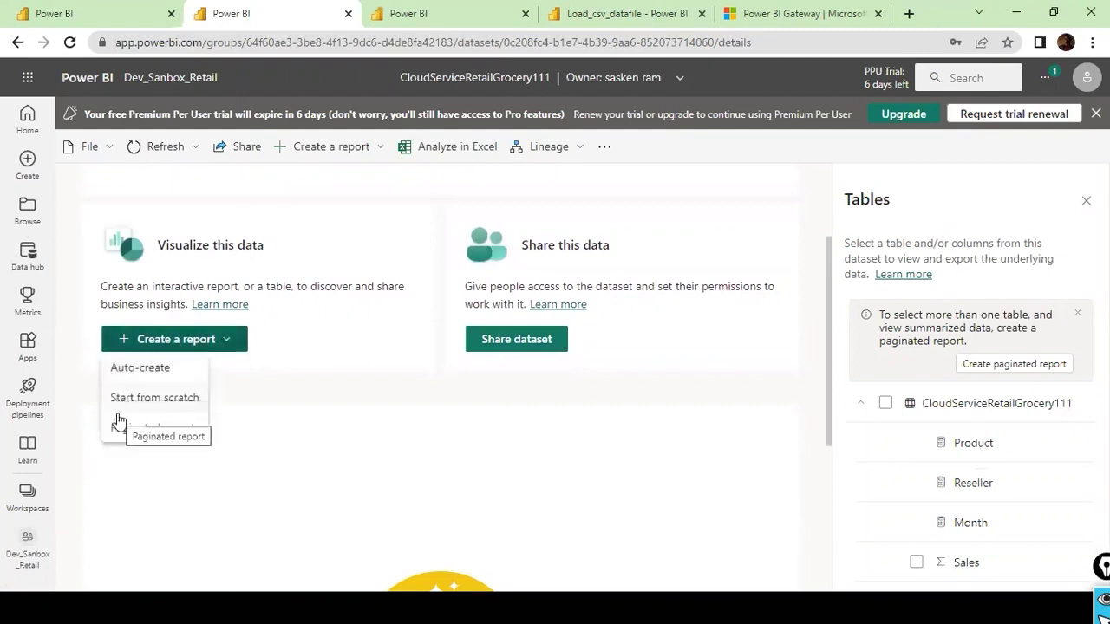
left_click(161, 401)
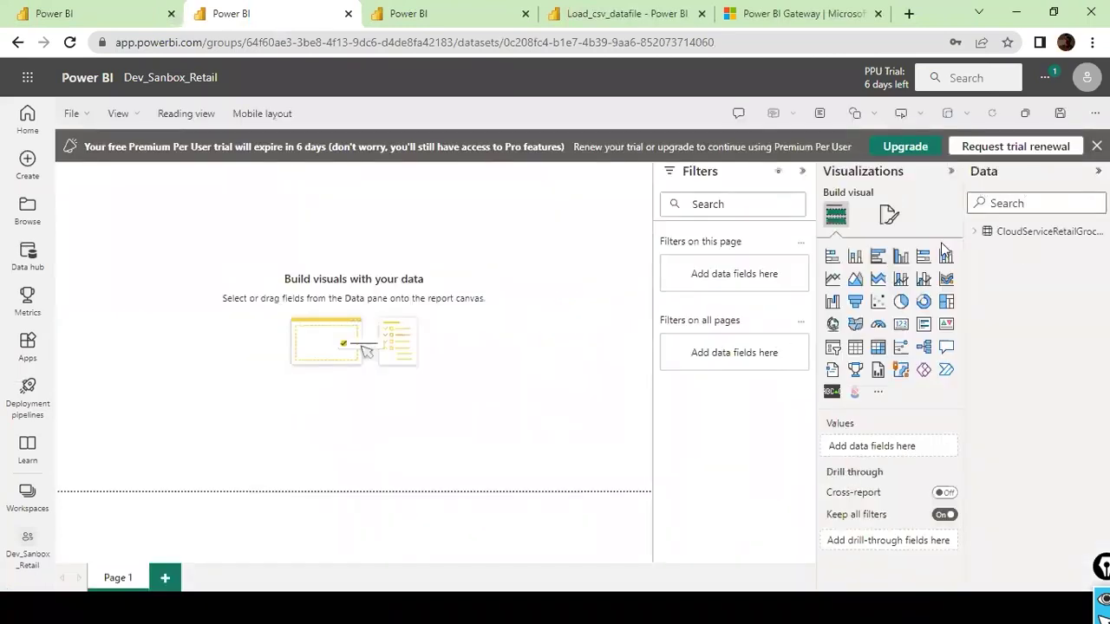
Add a table visual with the Month and Sales fields to the report page, and convert it to a clustered column chart
left_click(975, 232)
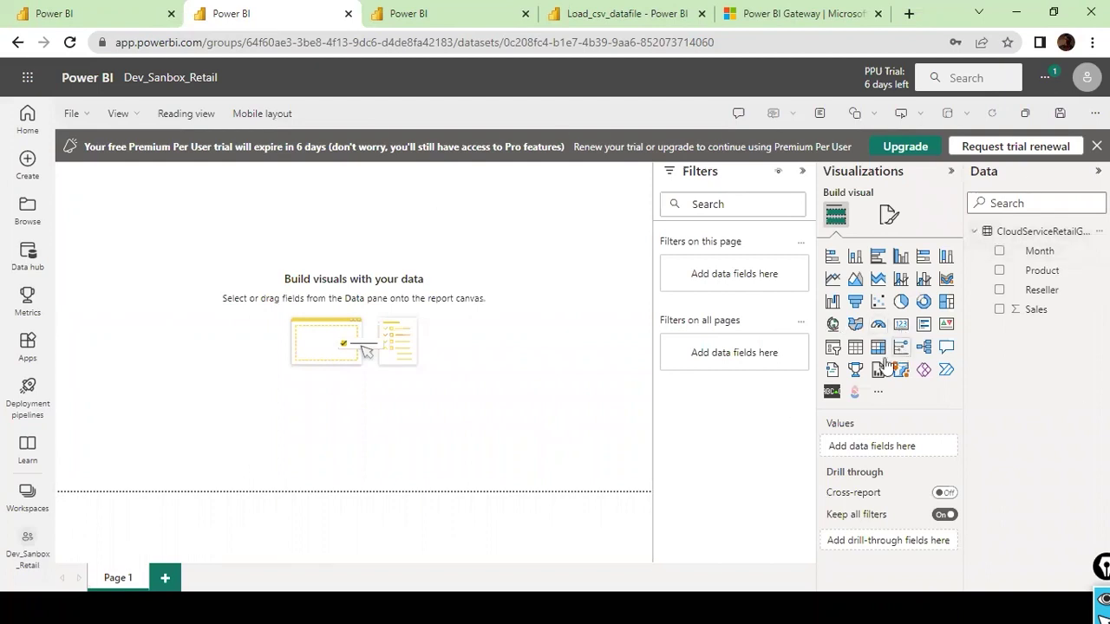
left_click(854, 348)
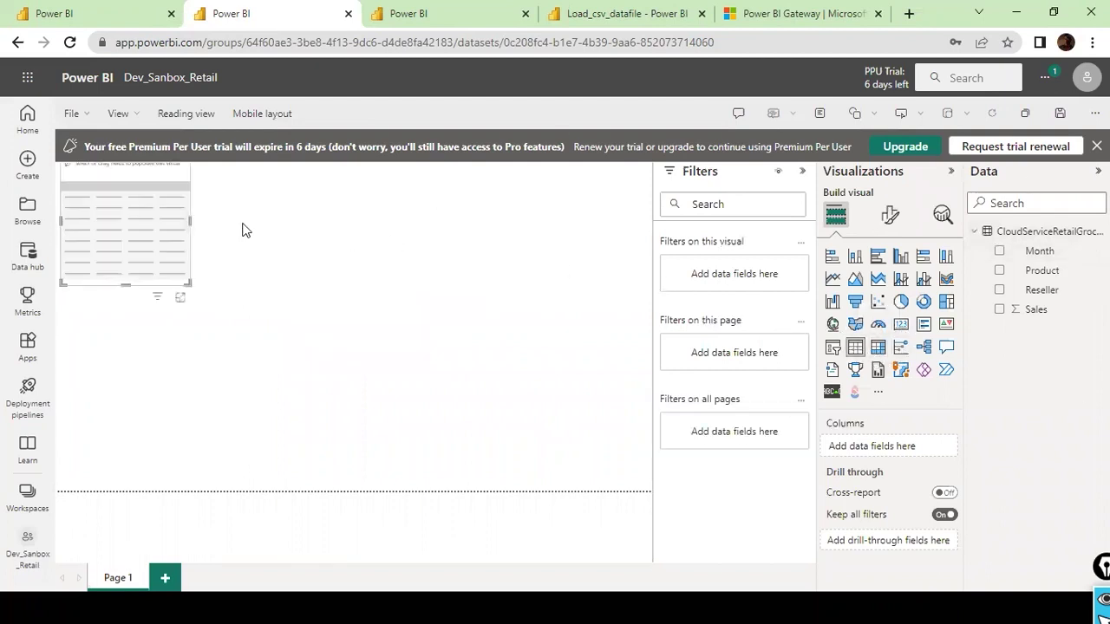
left_click_drag(173, 210, 356, 255)
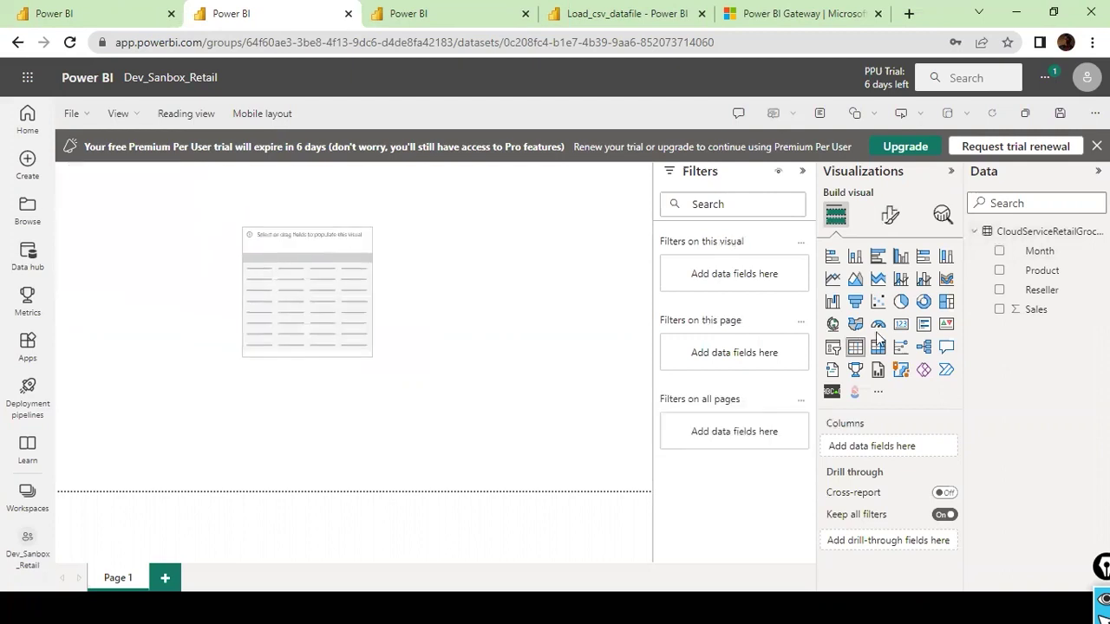
left_click_drag(1037, 252, 372, 270)
left_click_drag(1035, 309, 340, 238)
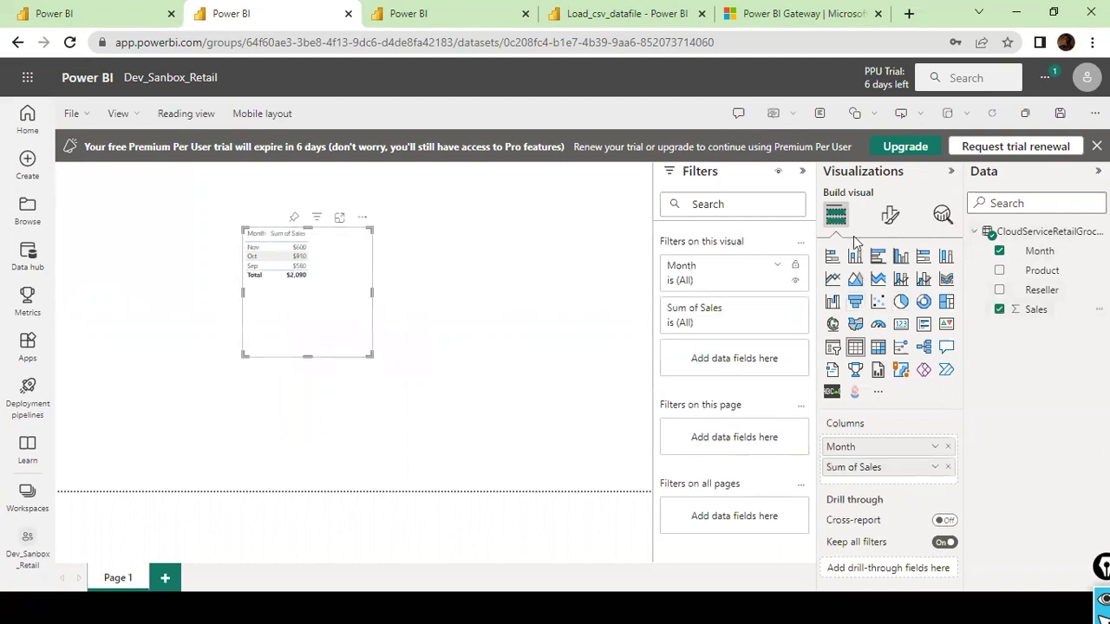
left_click(900, 258)
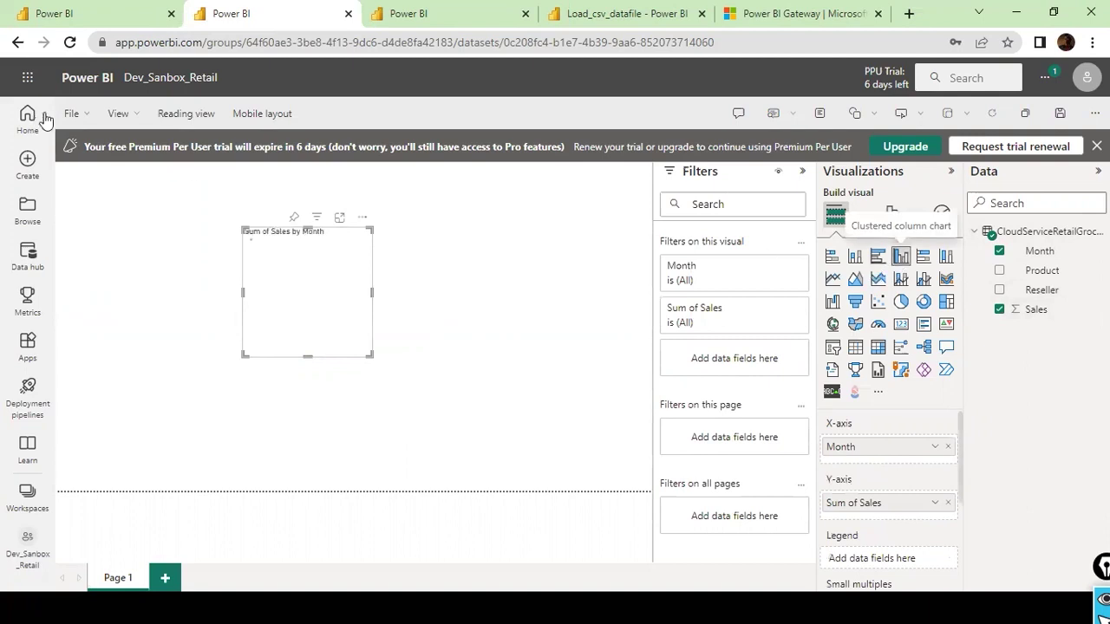
mouse_move(299, 314)
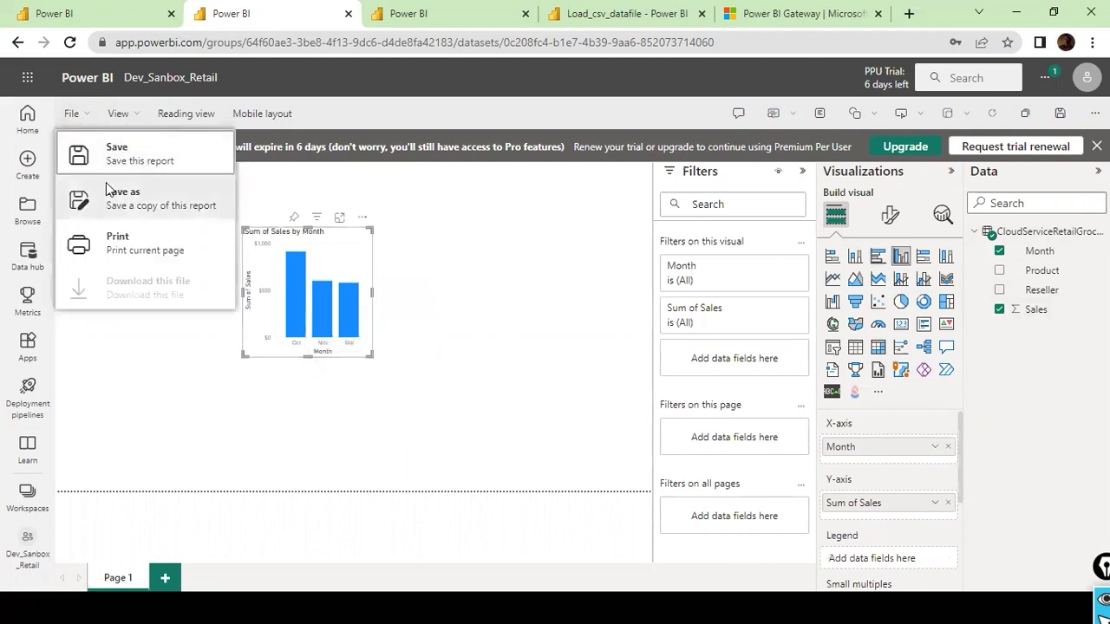
Save the report as GrocerySales in the Dev_Sanbox_Retail workspace, and inspect the October bar in the sales chart
left_click(109, 191)
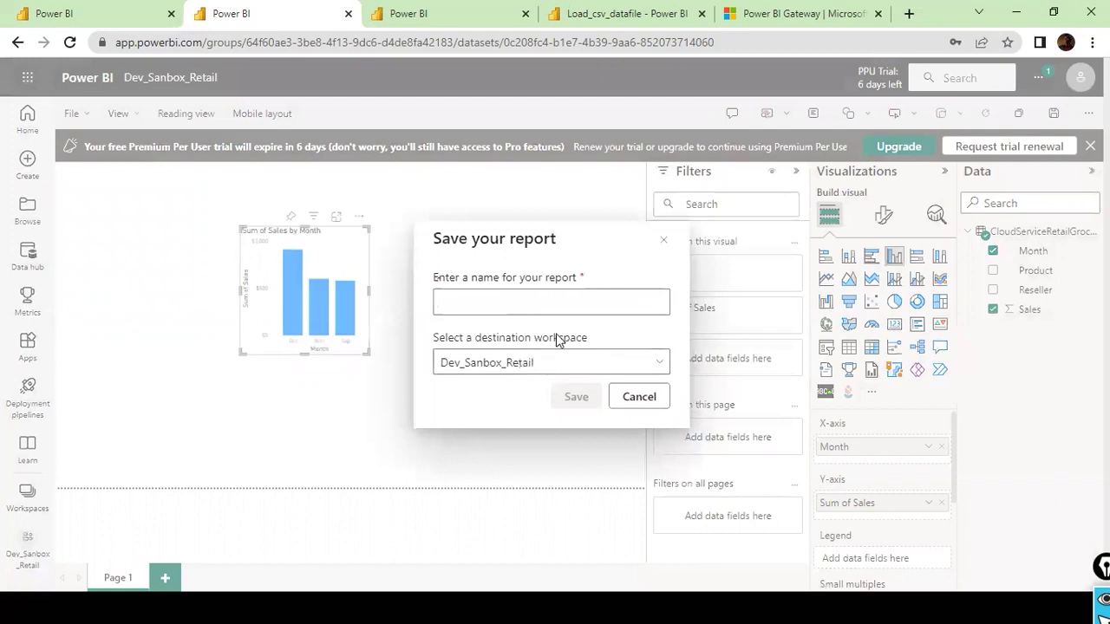
type("Gr")
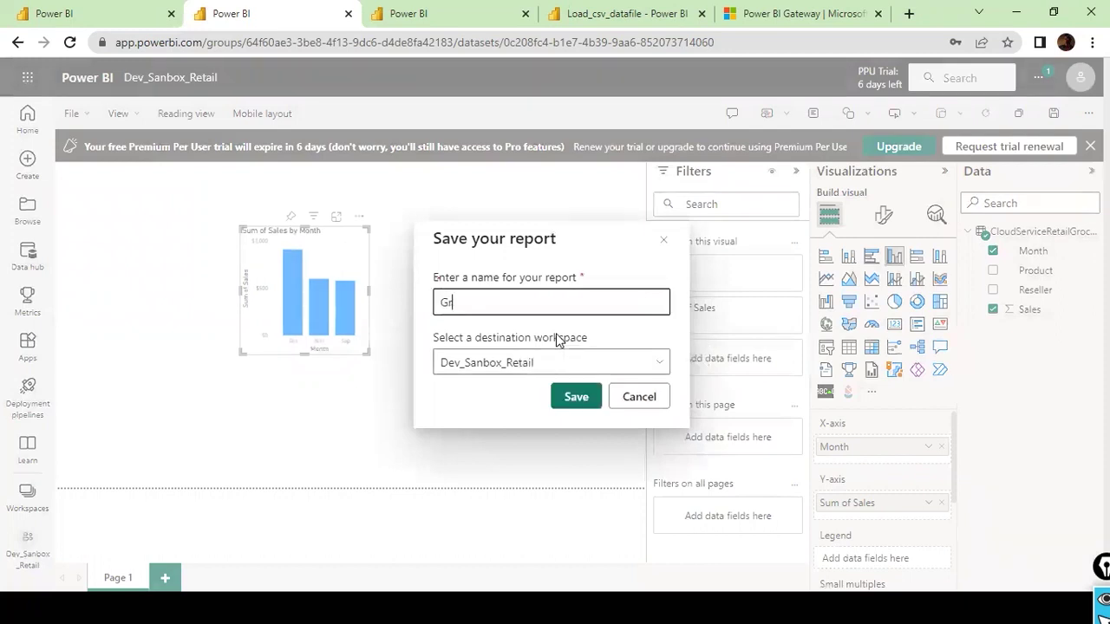
type("occerry")
key("BackSpace")
key("BackSpace")
type("erySales")
key("BackSpace")
key("BackSpace")
type("es")
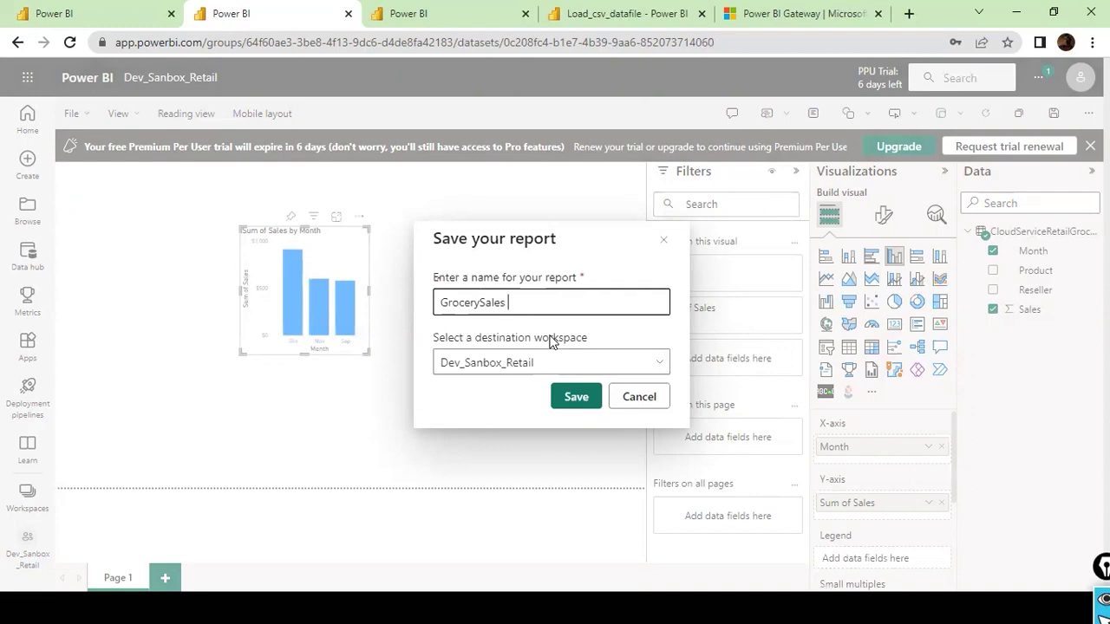
left_click(556, 397)
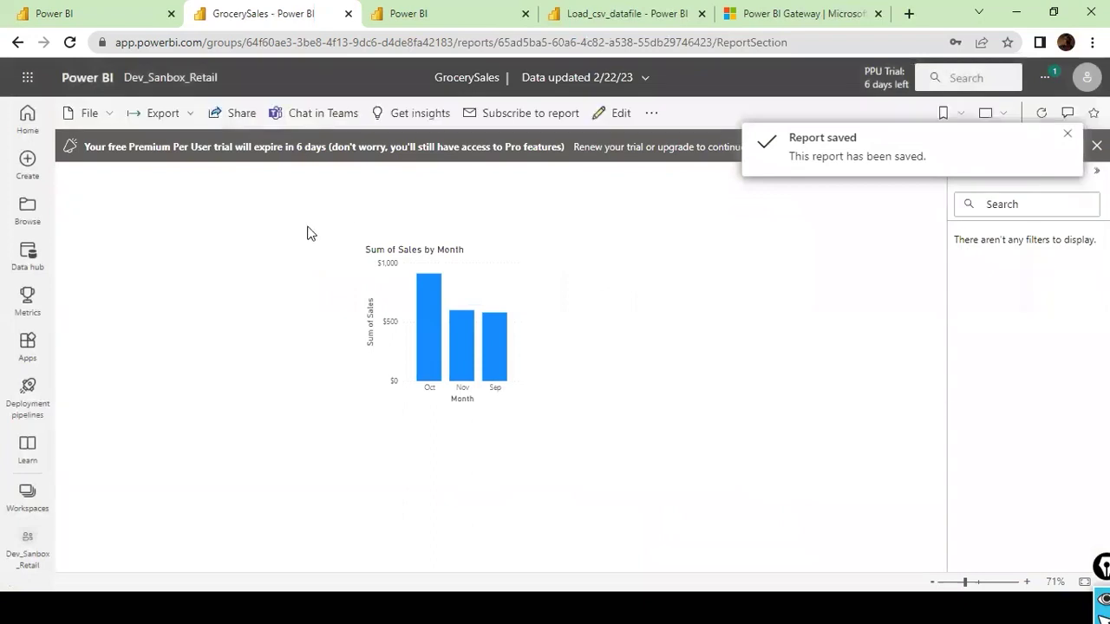
mouse_move(432, 309)
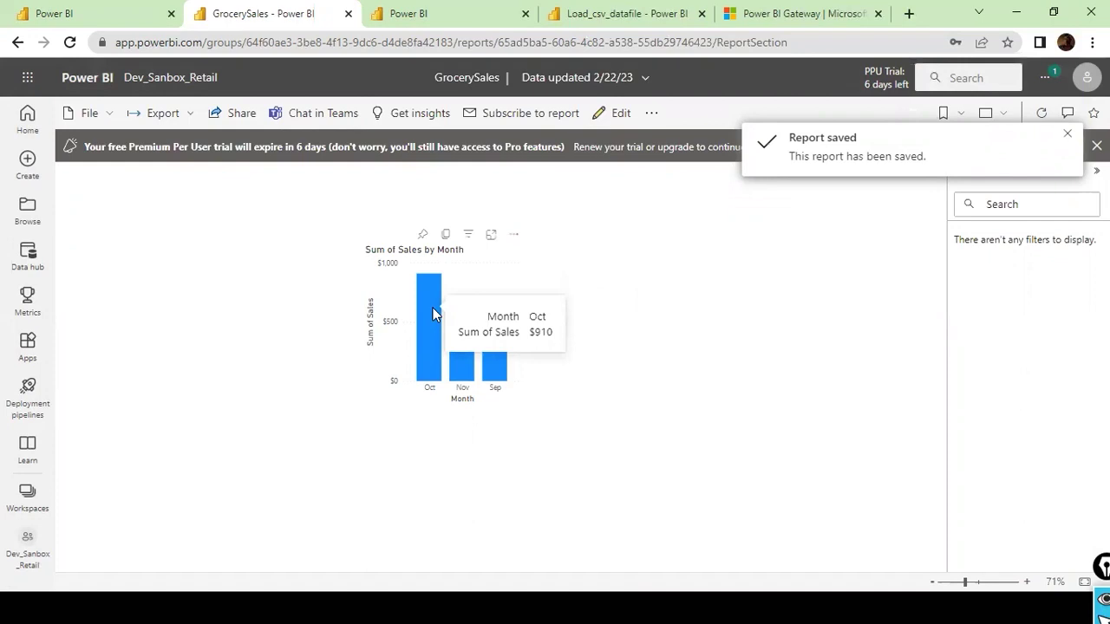
Open the Dev_Sanbox_Retail workspace to review its datasets, dashboard and reports
left_click(49, 11)
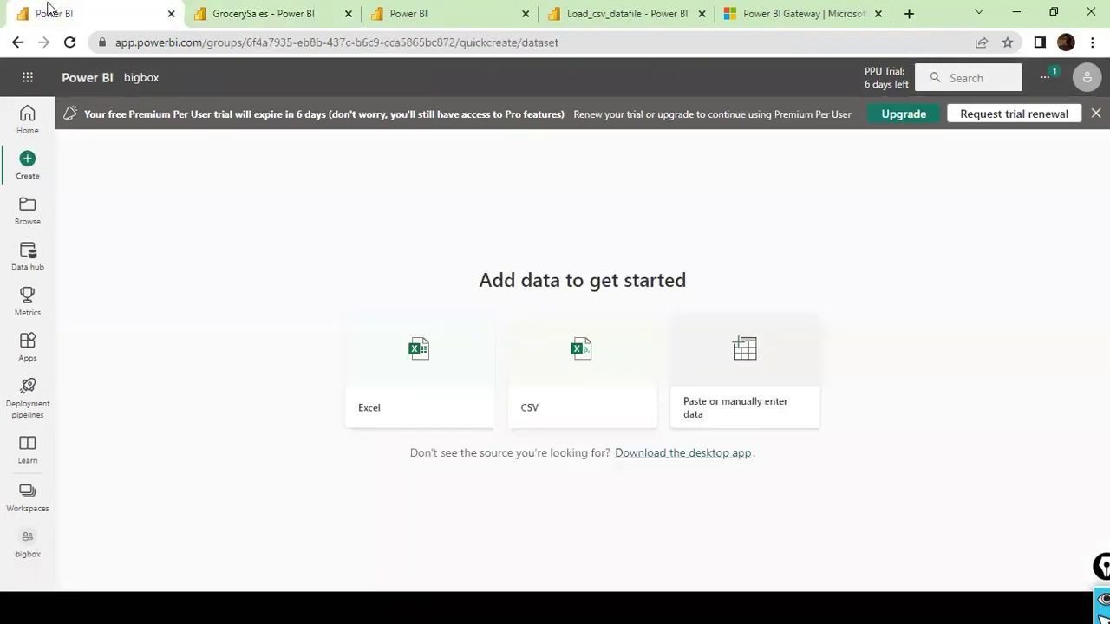
left_click(27, 501)
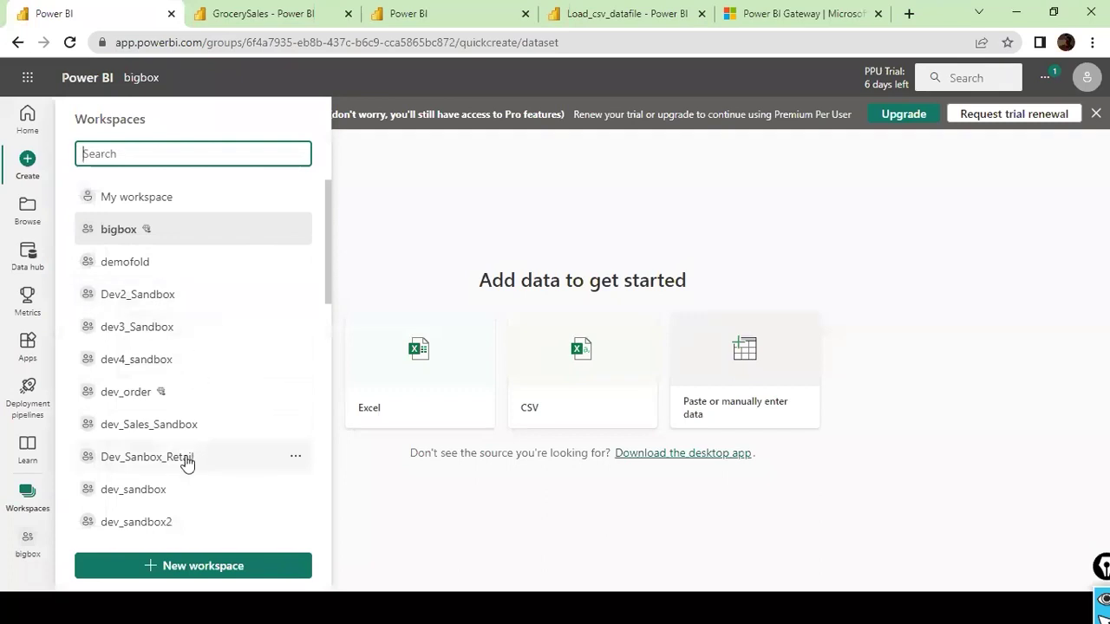
left_click(147, 456)
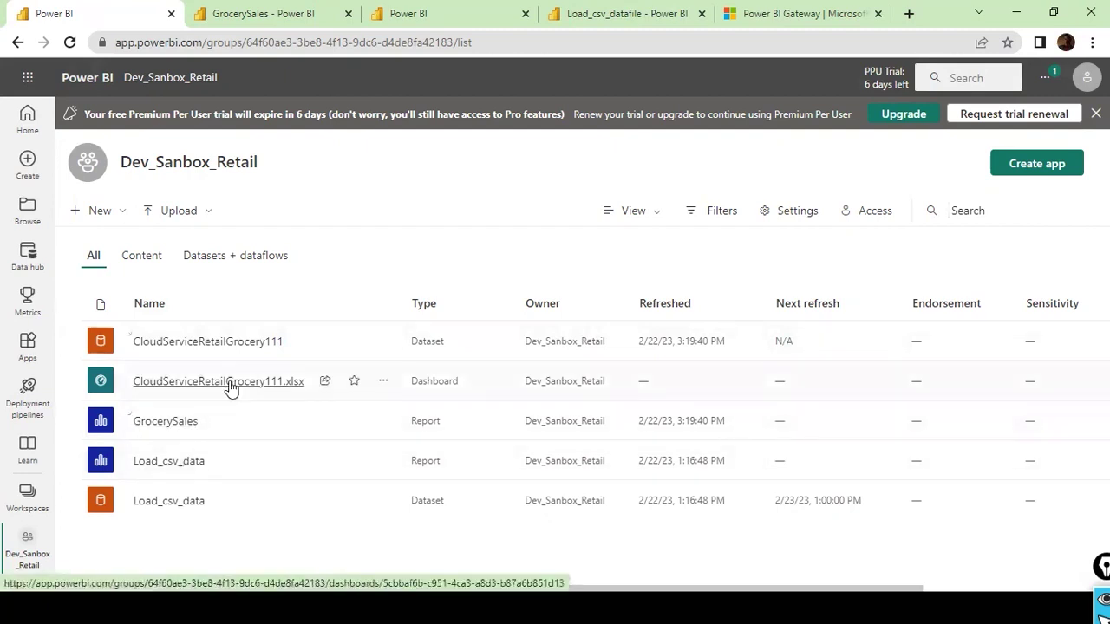
Open CloudServiceRetailGrocery11.xlsx from the dat1 folder and examine its sales rows, comparing rows 1–10 with the additional rows 11–19
key("alt+Tab")
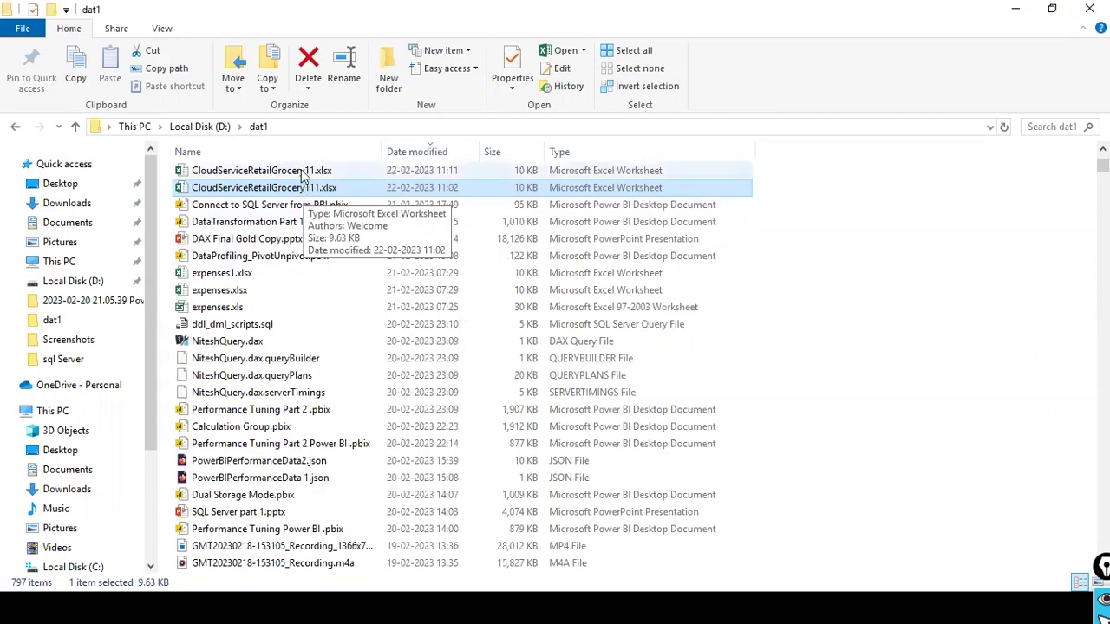
double_click(305, 170)
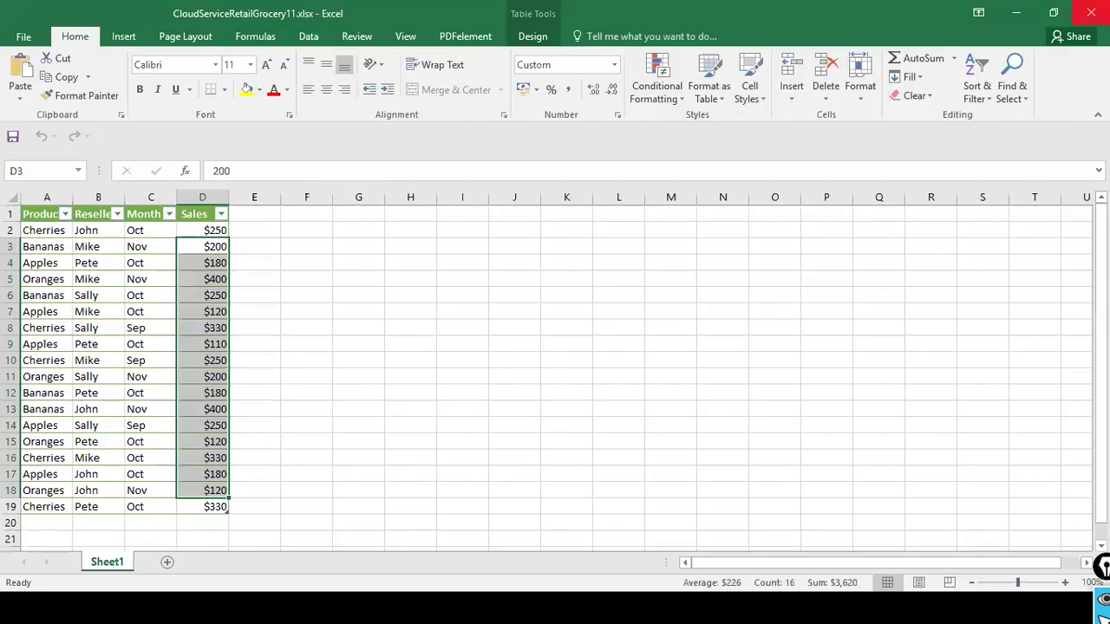
left_click(1090, 12)
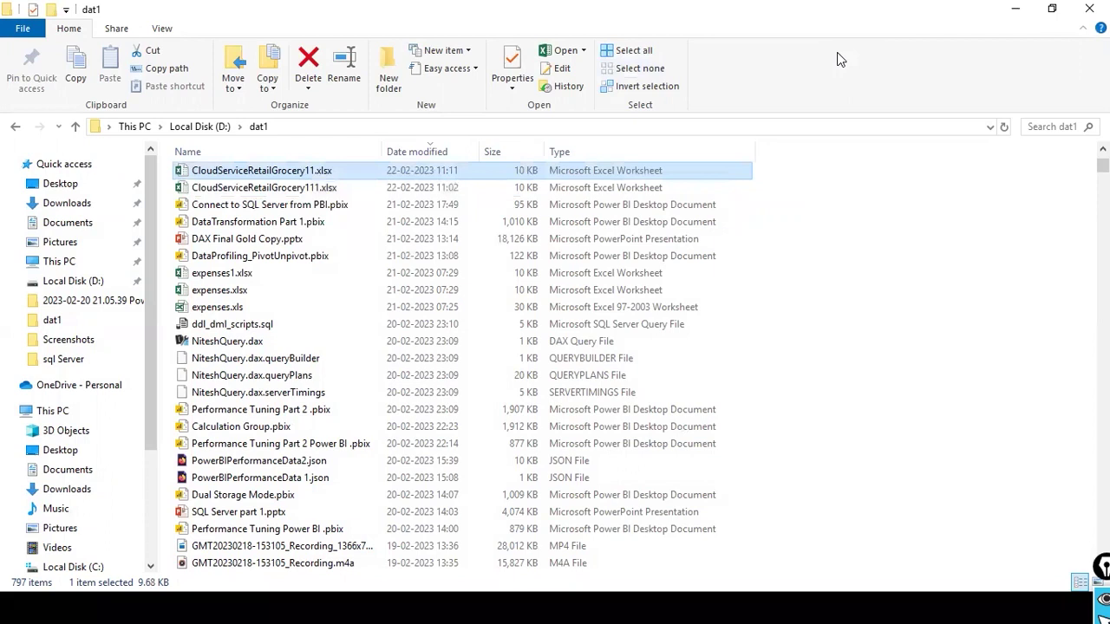
double_click(322, 171)
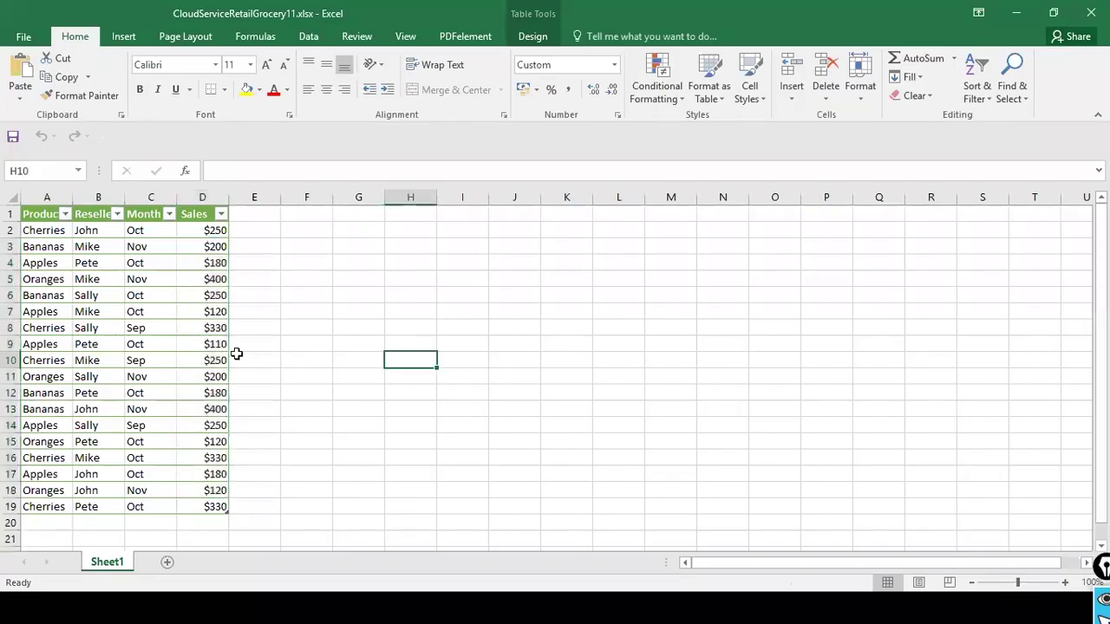
left_click_drag(37, 216, 218, 361)
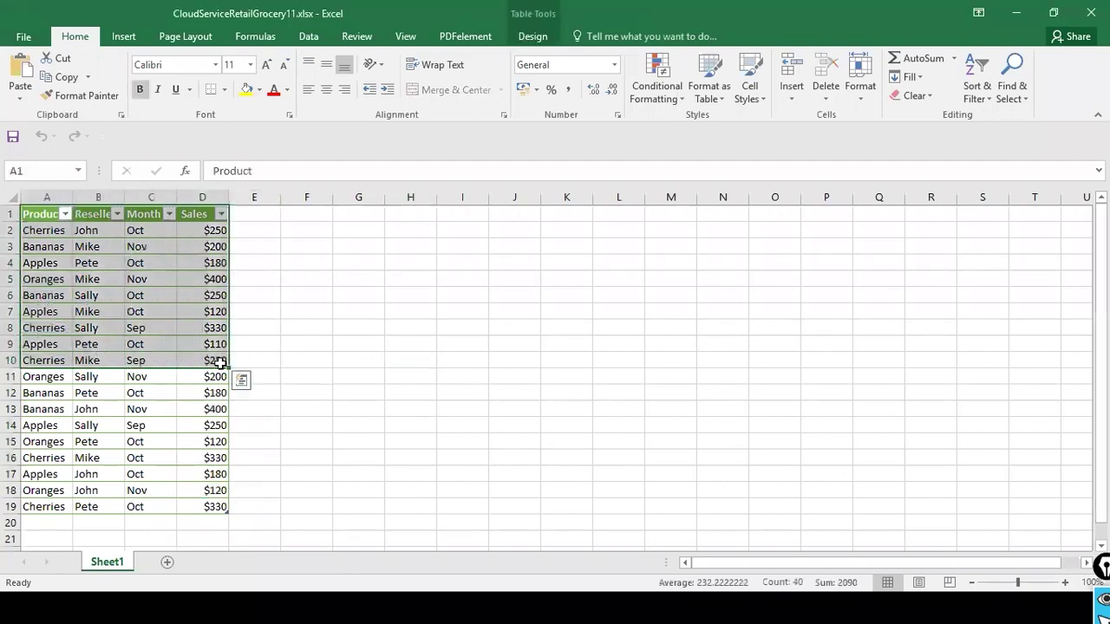
key("alt+Tab")
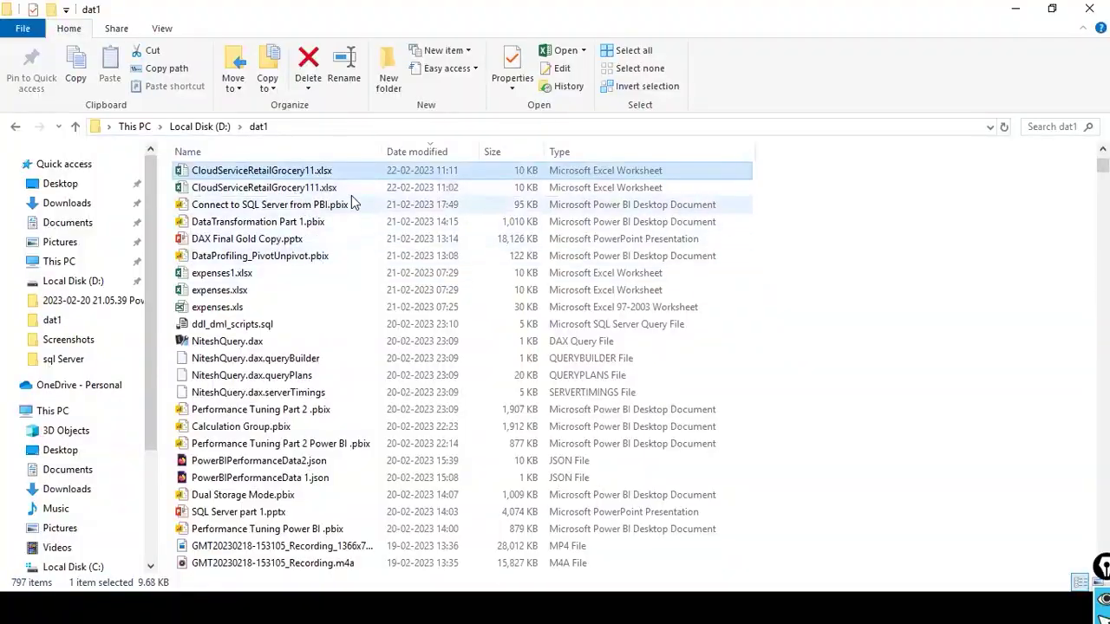
key("alt+Tab")
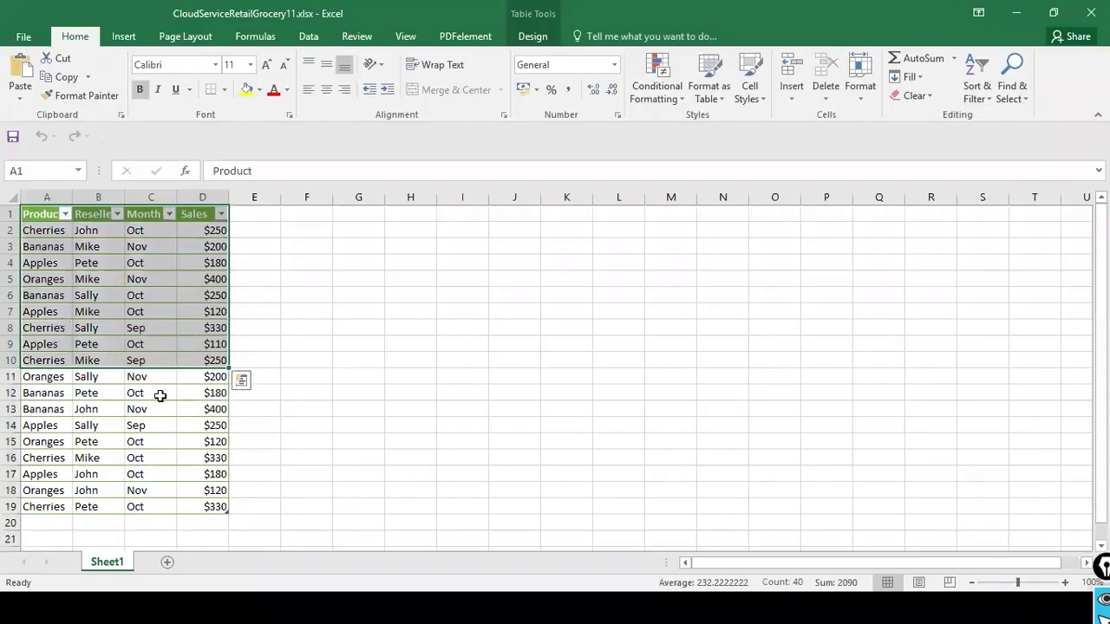
left_click(40, 377)
left_click(206, 506, "shift")
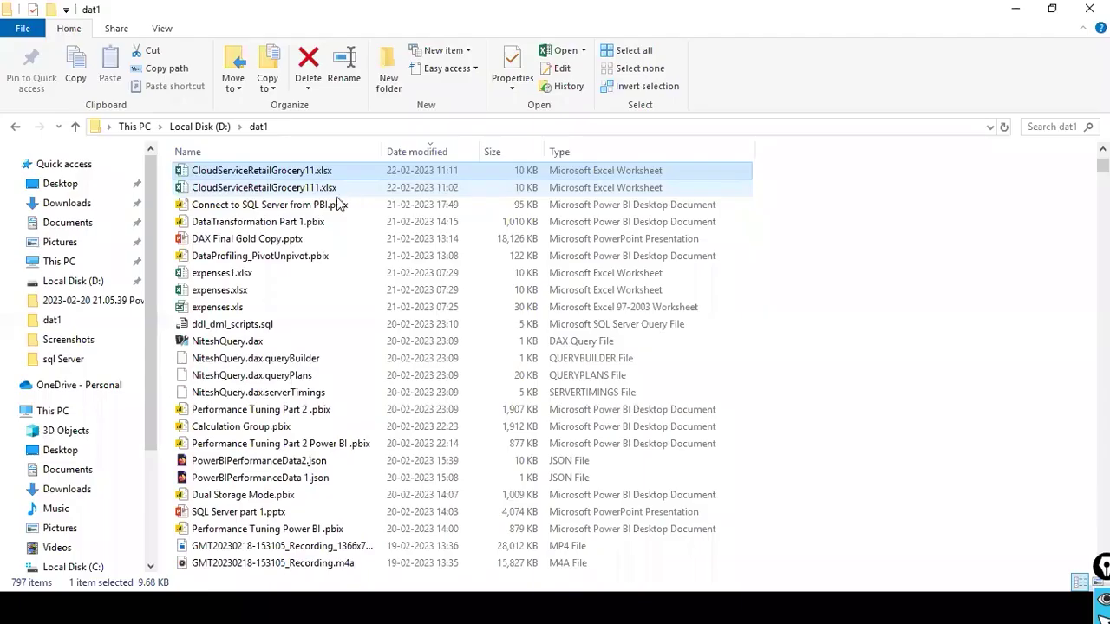
Rename the workbook CloudServiceRetailGrocery111.xlsx in the dat1 folder as CloudServiceRetailGrocery1111.xlsx
right_click(319, 193)
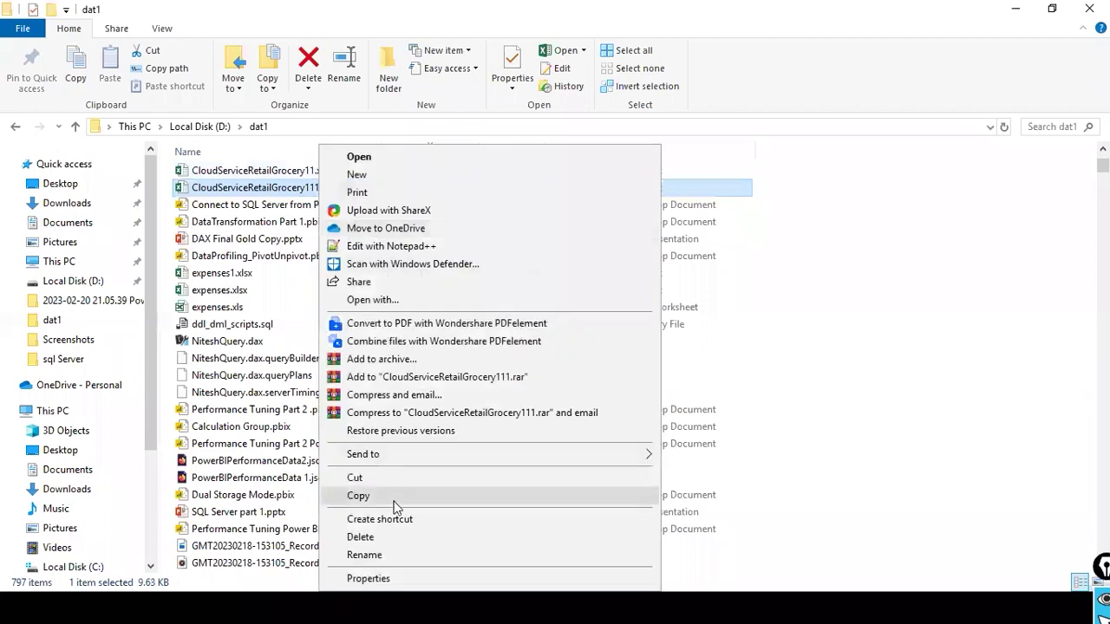
left_click(366, 555)
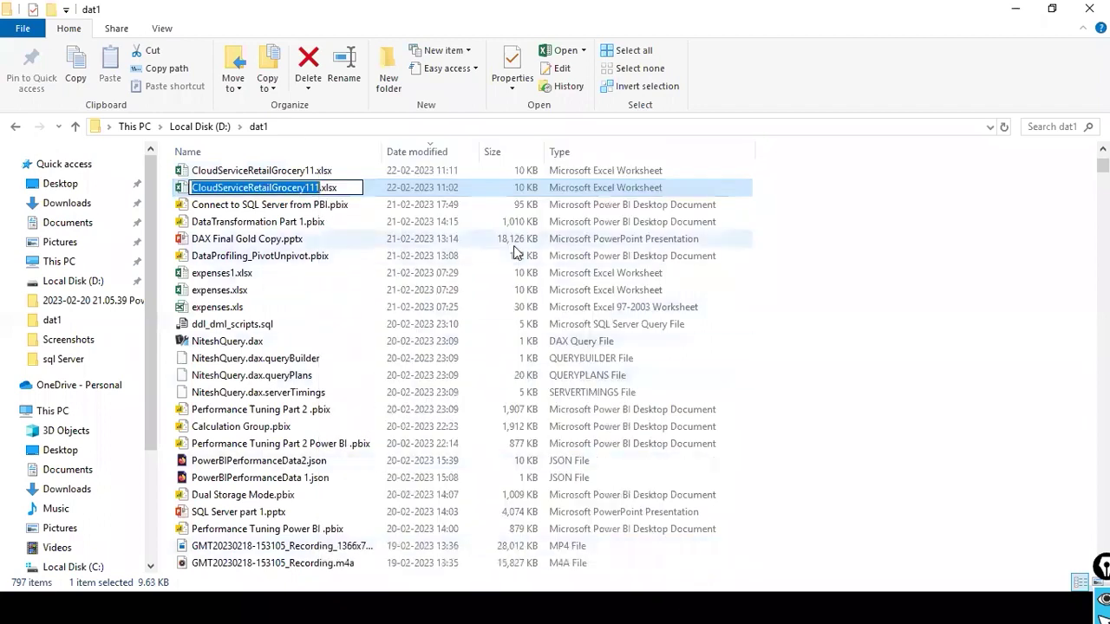
key("Right")
type("1")
key("Return")
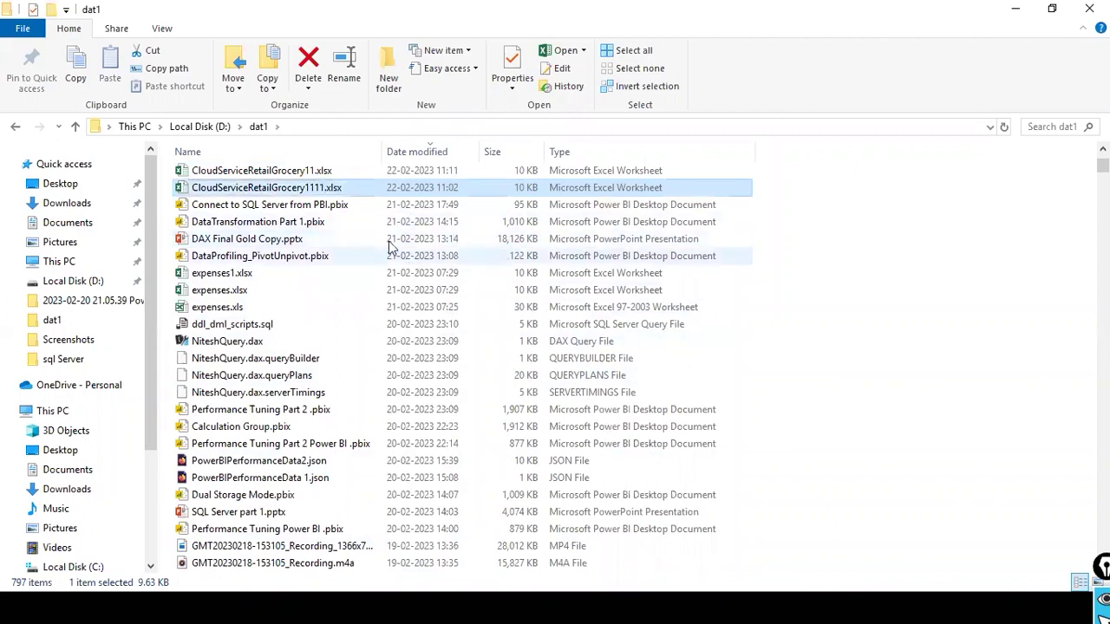
Try to rename CloudServiceRetailGrocery11.xlsx as CloudServiceRetailGrocery111.xlsx
left_click(301, 176)
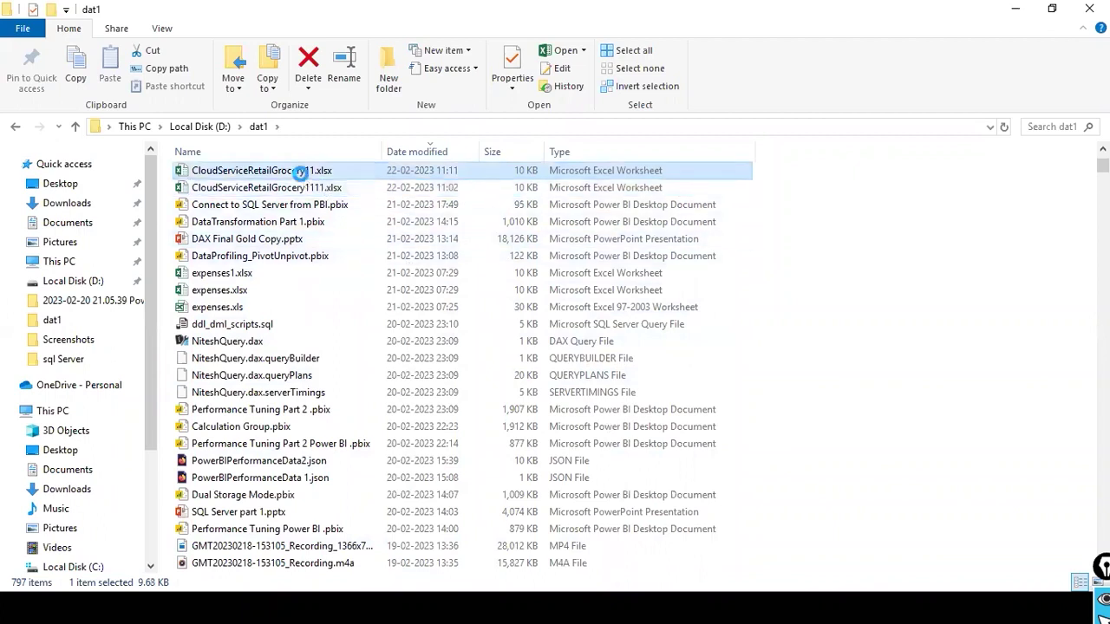
right_click(299, 173)
left_click(452, 557)
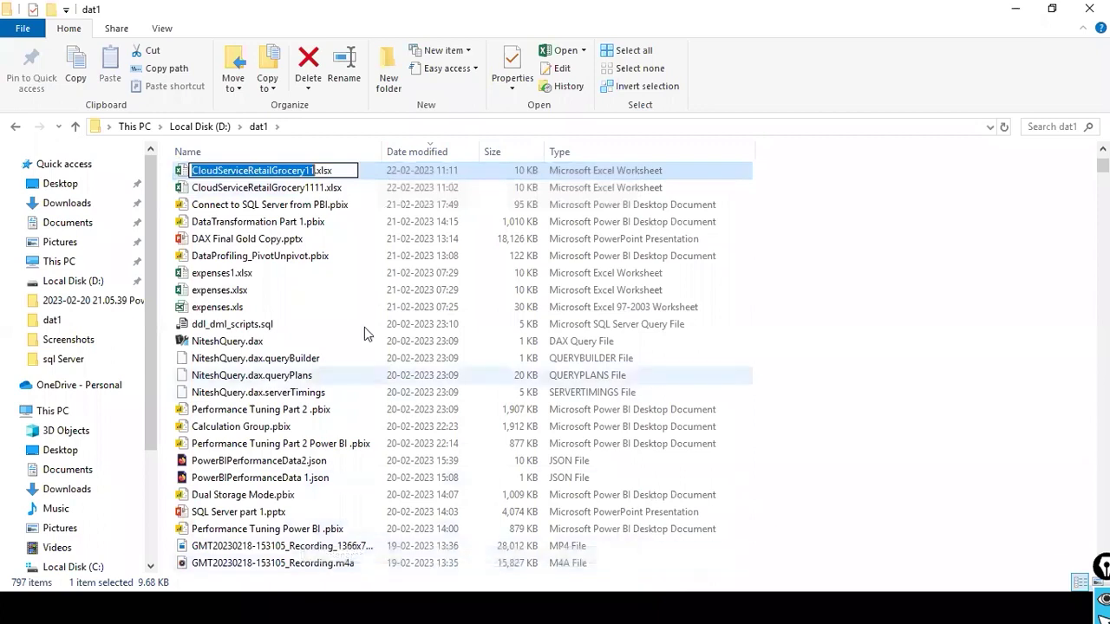
left_click(314, 171)
type("1")
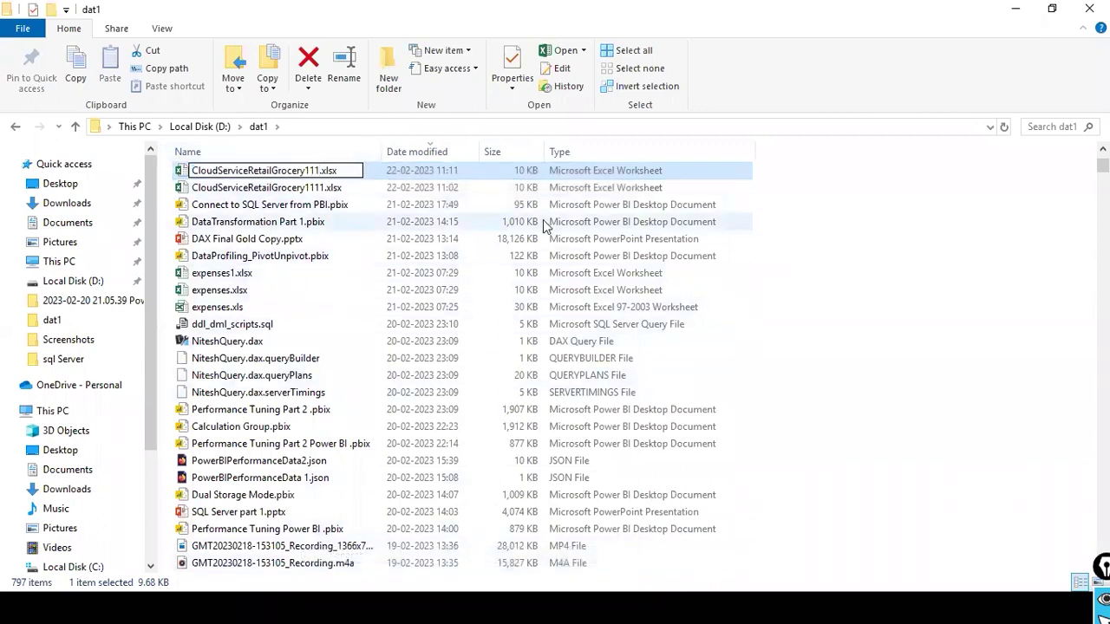
left_click(320, 228)
left_click(617, 384)
left_click(707, 385)
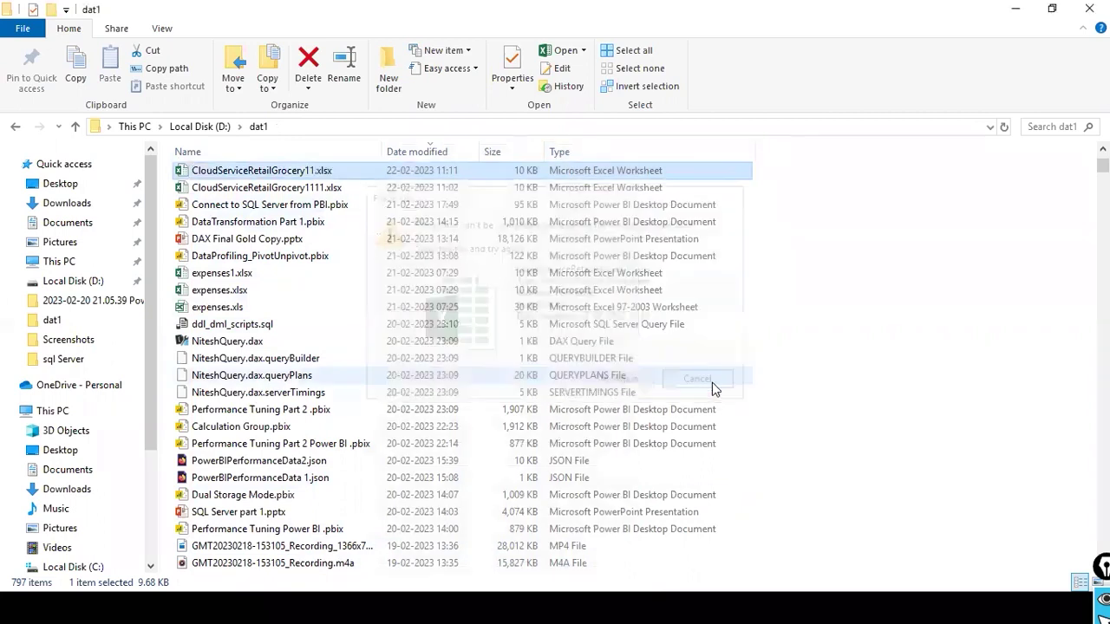
Close the open workbook and rename CloudServiceRetailGrocery11.xlsx in the dat1 folder as CloudServiceRetailGrocery111.xlsx
key("alt+Tab")
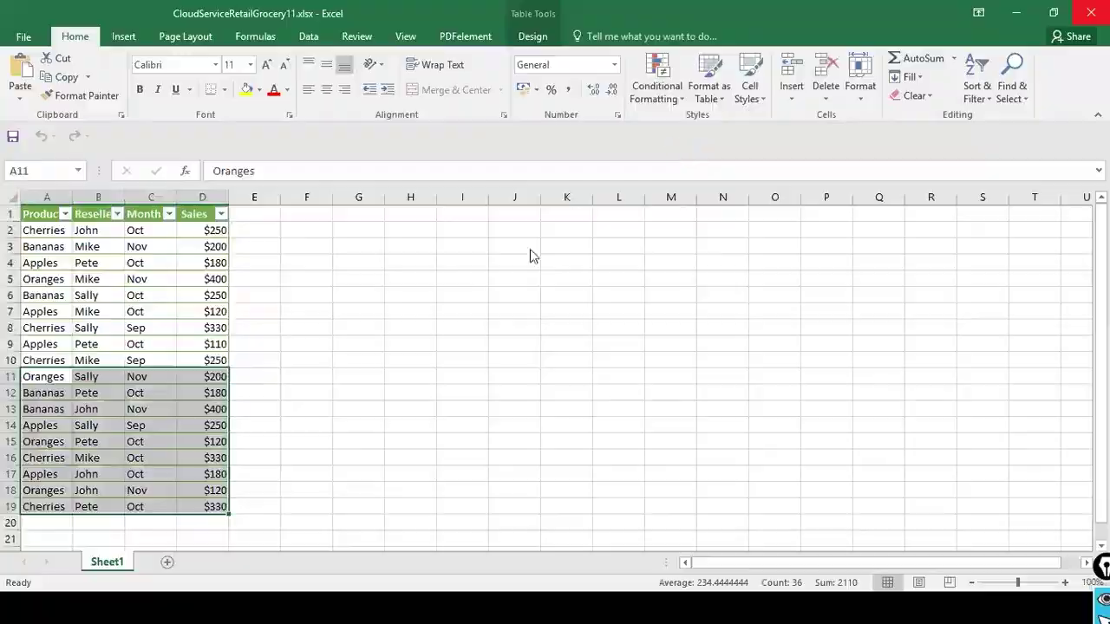
key("alt+Tab")
right_click(297, 173)
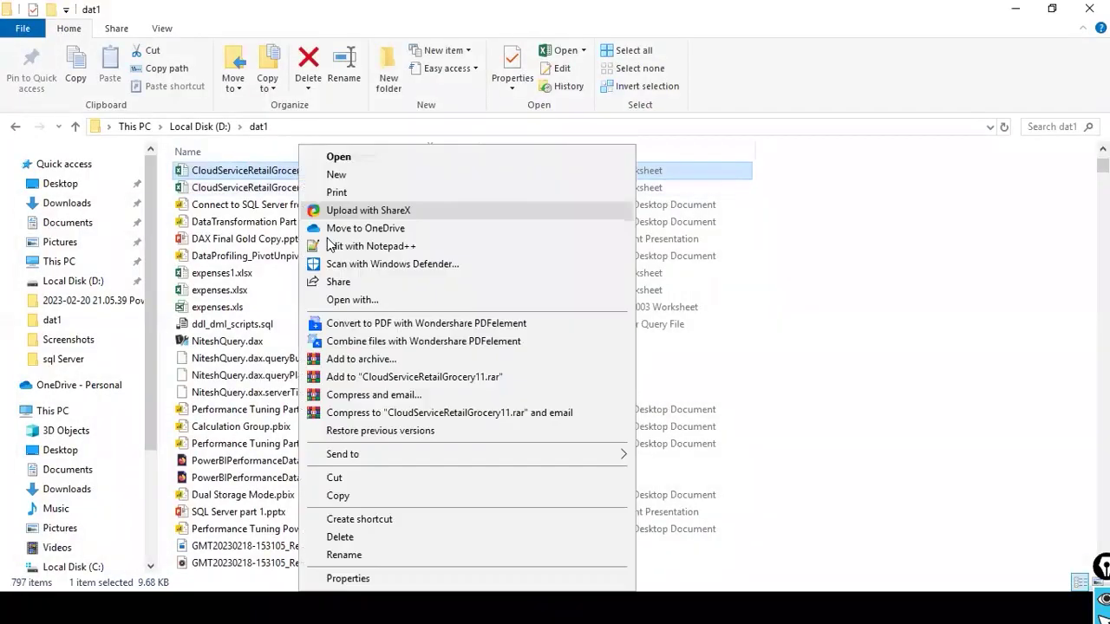
left_click(387, 554)
key("Right")
type("1")
key("Return")
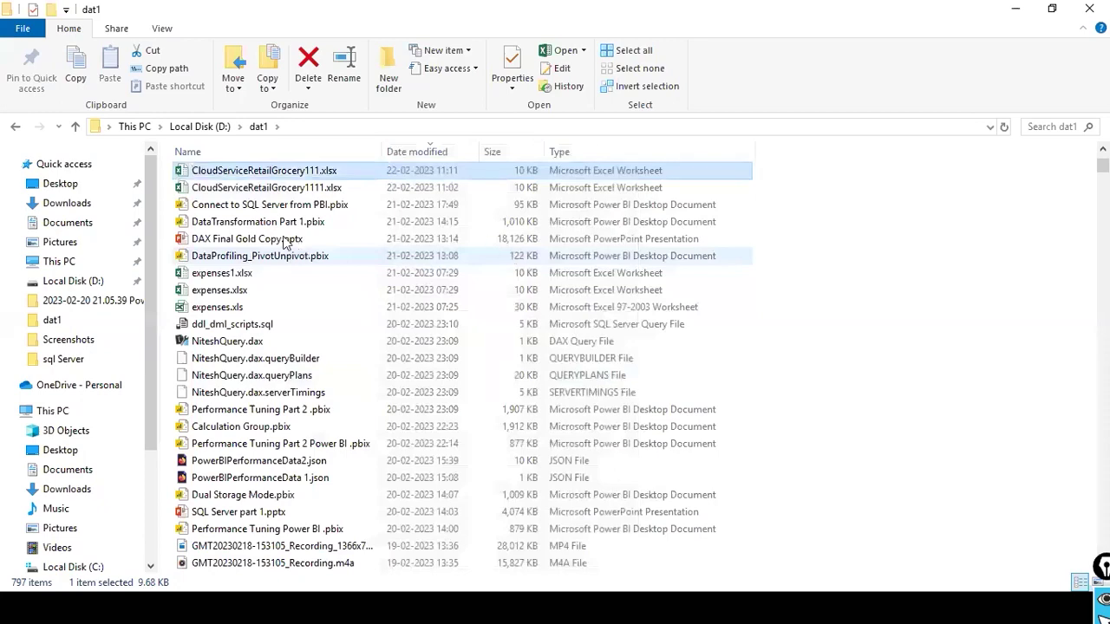
Compare the dataset name in the Dev_Sanbox_Retail workspace with the renamed workbook in the dat1 folder
key("alt+Tab")
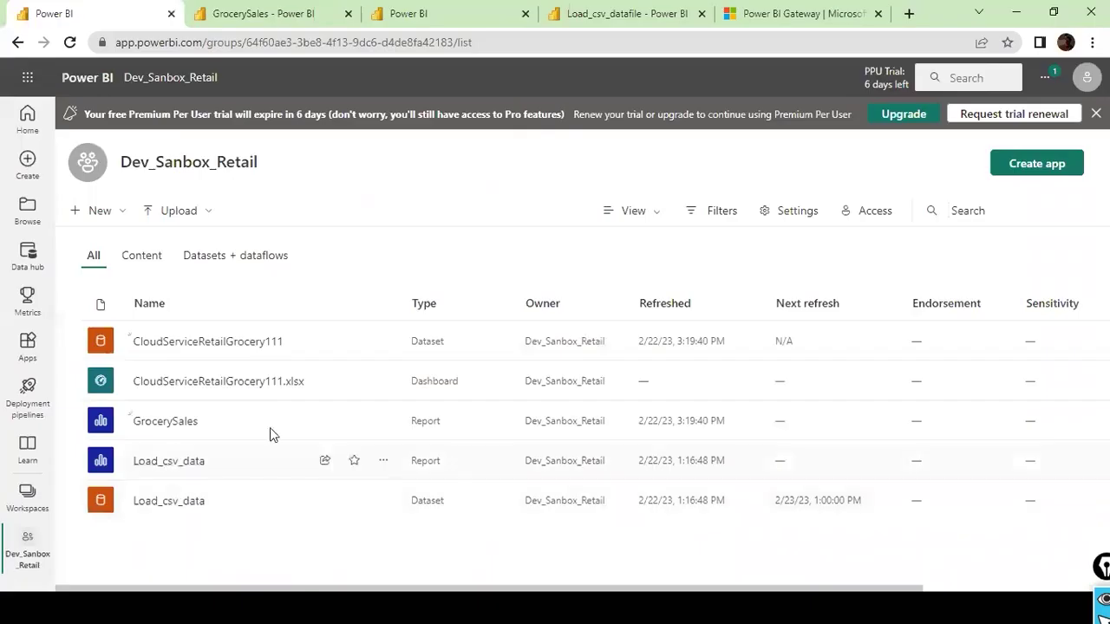
key("alt+Tab")
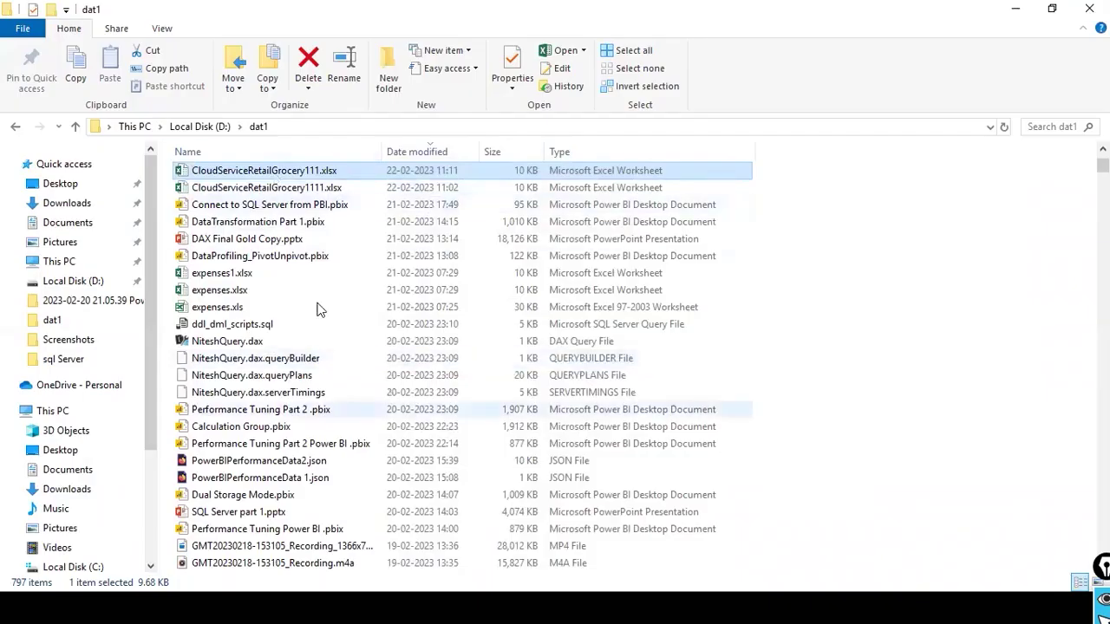
key("alt+Tab")
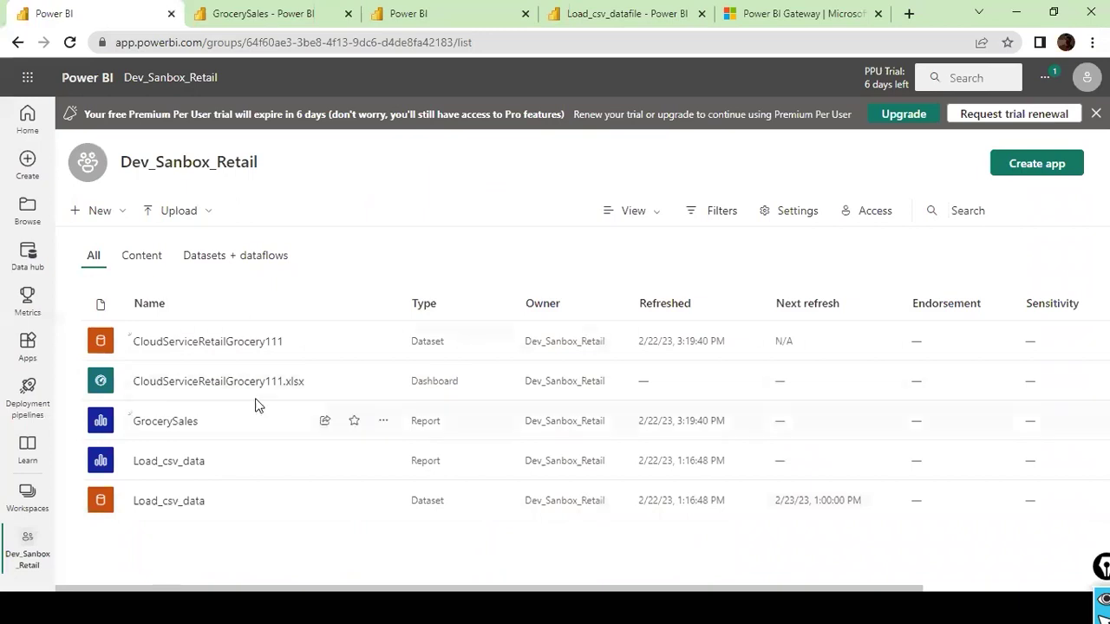
key("alt+Tab")
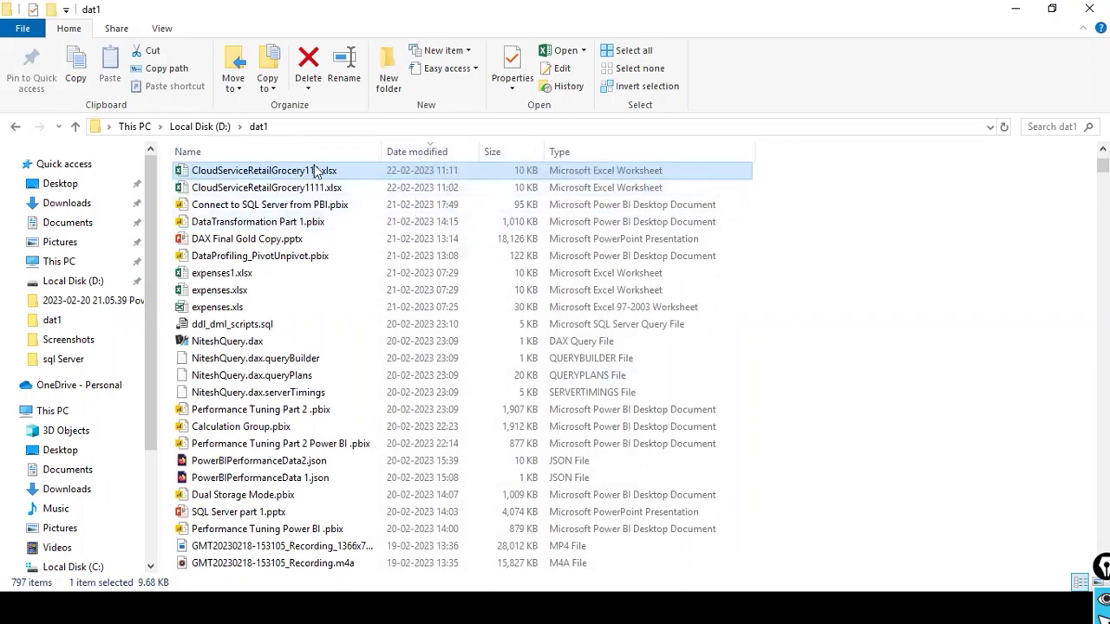
Open CloudServiceRetailGrocery111.xlsx, review its original rows and the added rows through row 19, and close the workbook
double_click(290, 172)
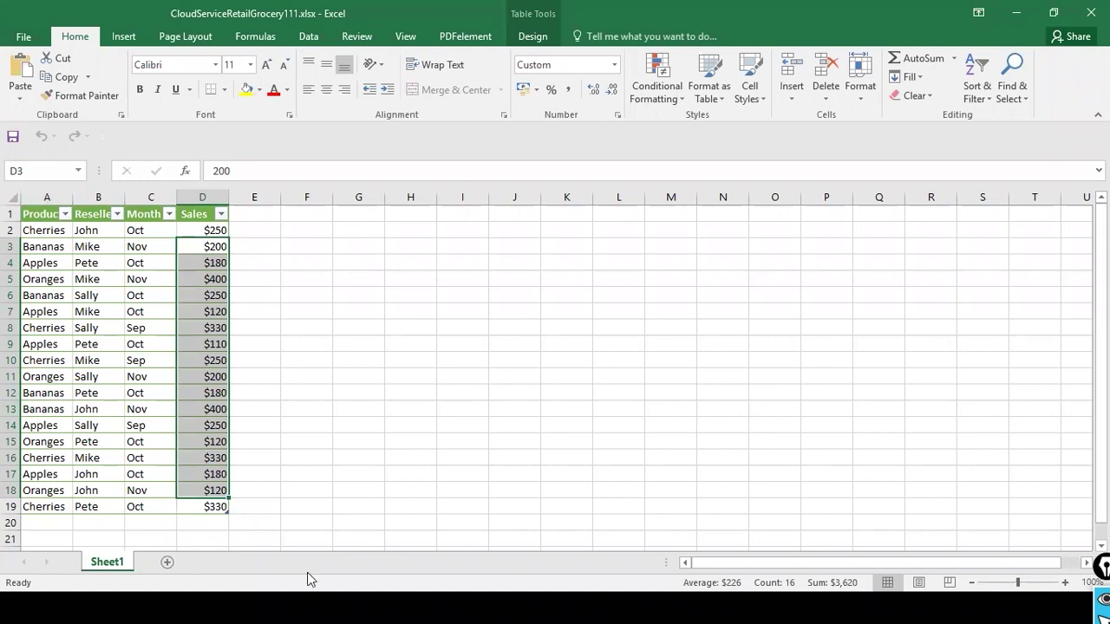
left_click(301, 507)
left_click_drag(26, 230, 144, 337)
left_click(26, 377)
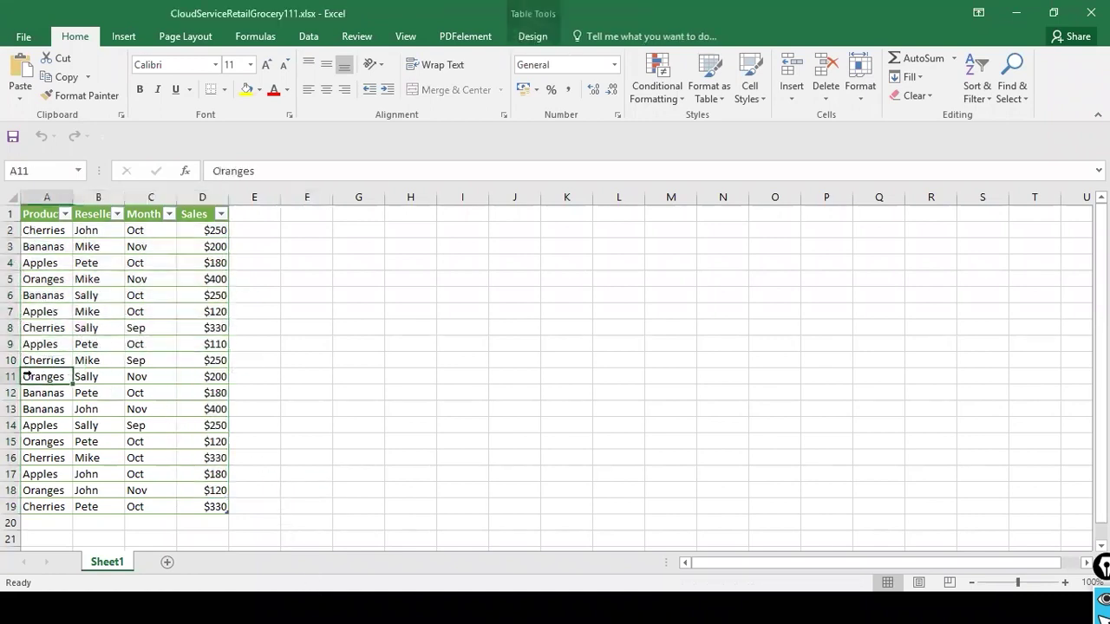
left_click_drag(43, 359, 207, 513)
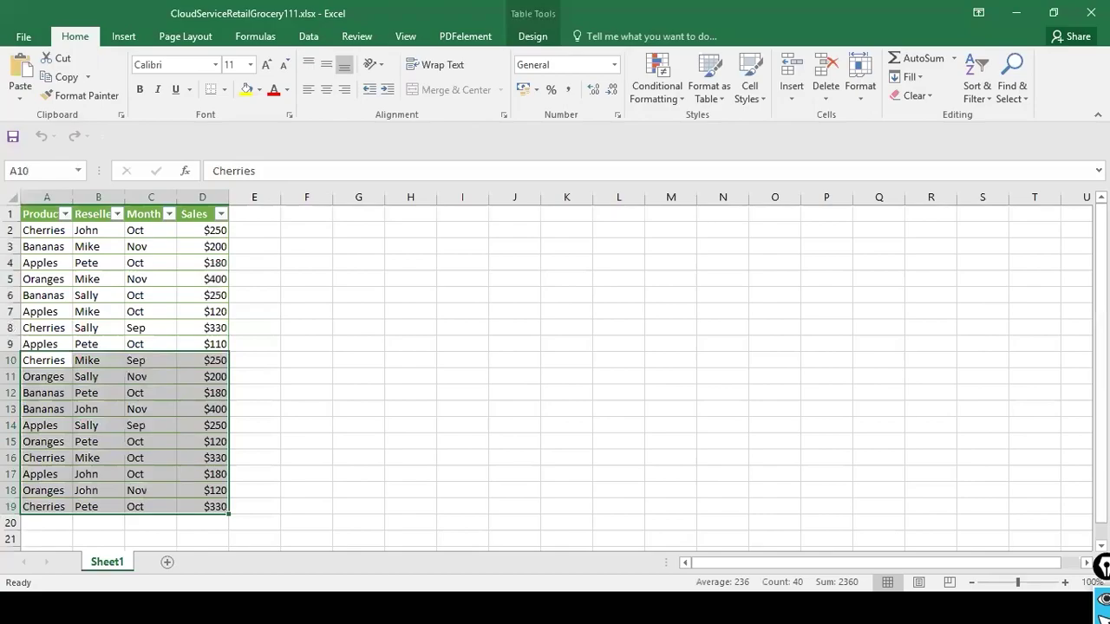
left_click(1090, 13)
Switch back to Power BI service and start creating a new dataset in the Dev_Sanbox_Retail workspace
key("alt+Tab")
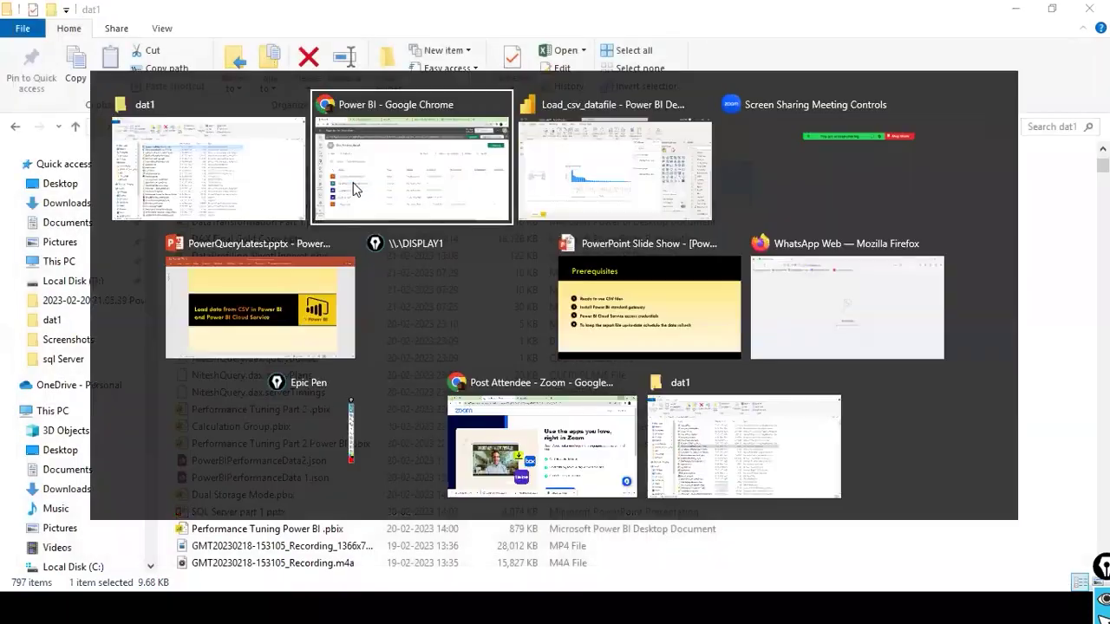
left_click(353, 189)
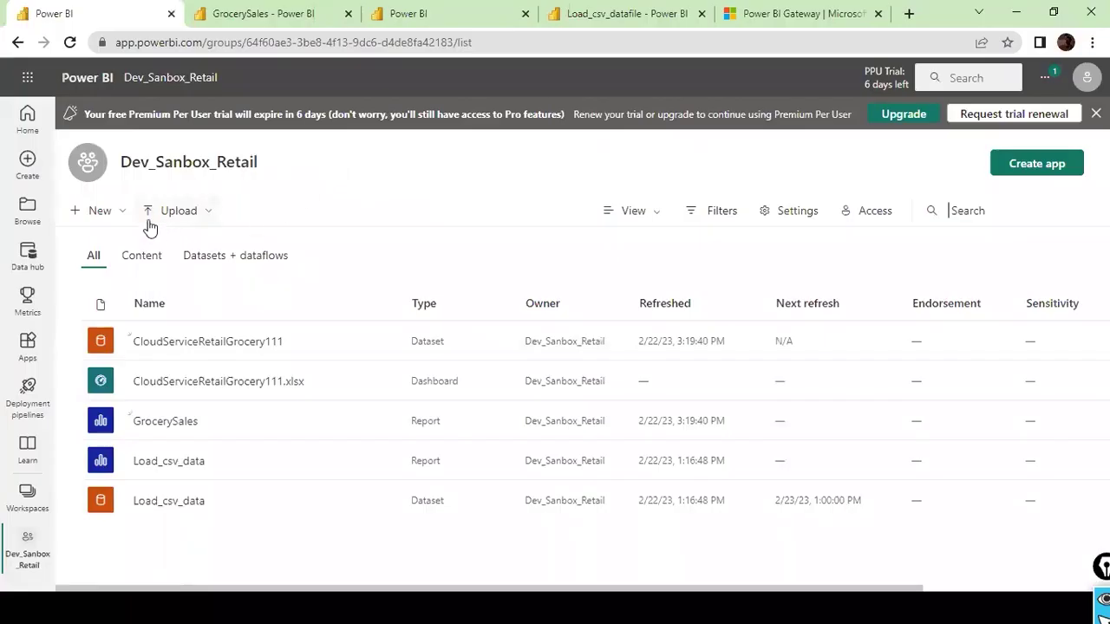
left_click(120, 216)
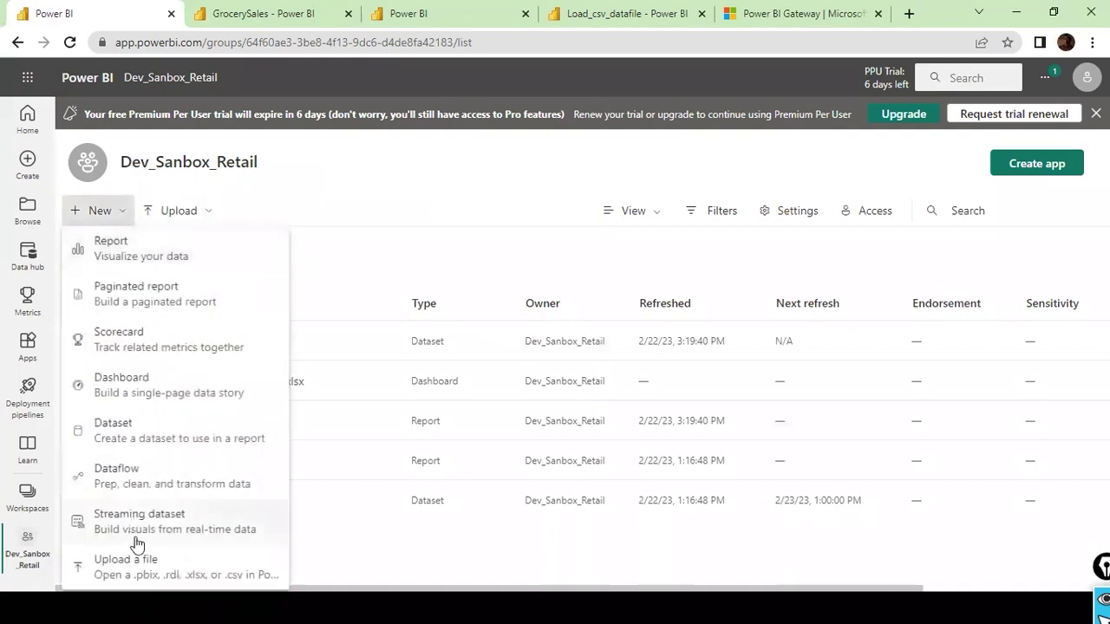
left_click(173, 434)
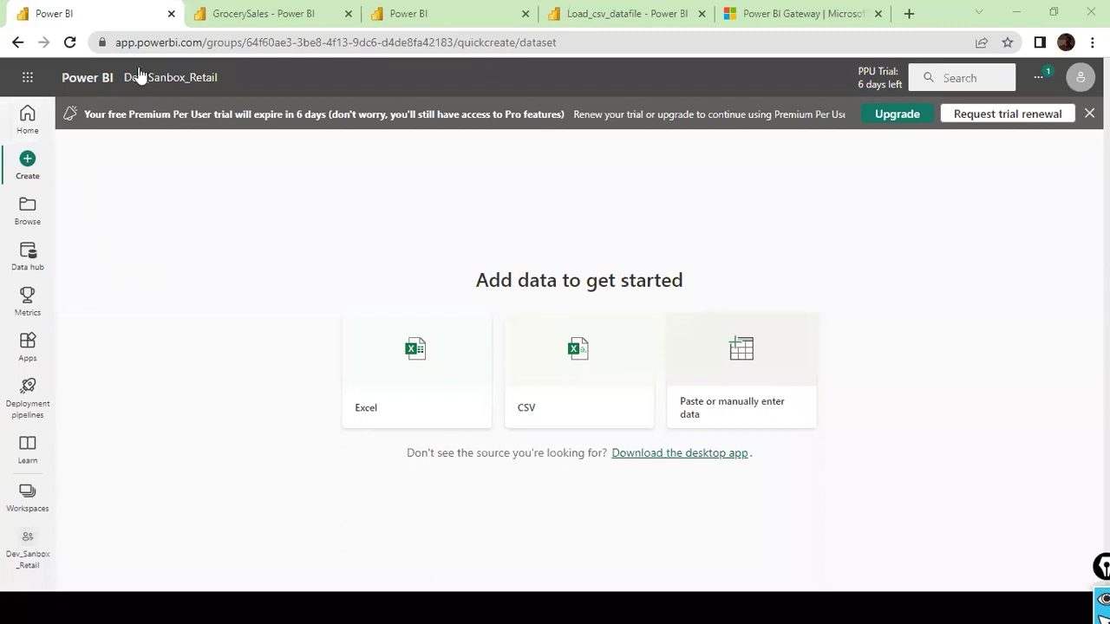
Look through the other open Power BI pages, including the Load_csv_datafile report, and return to the GrocerySales report
left_click(217, 14)
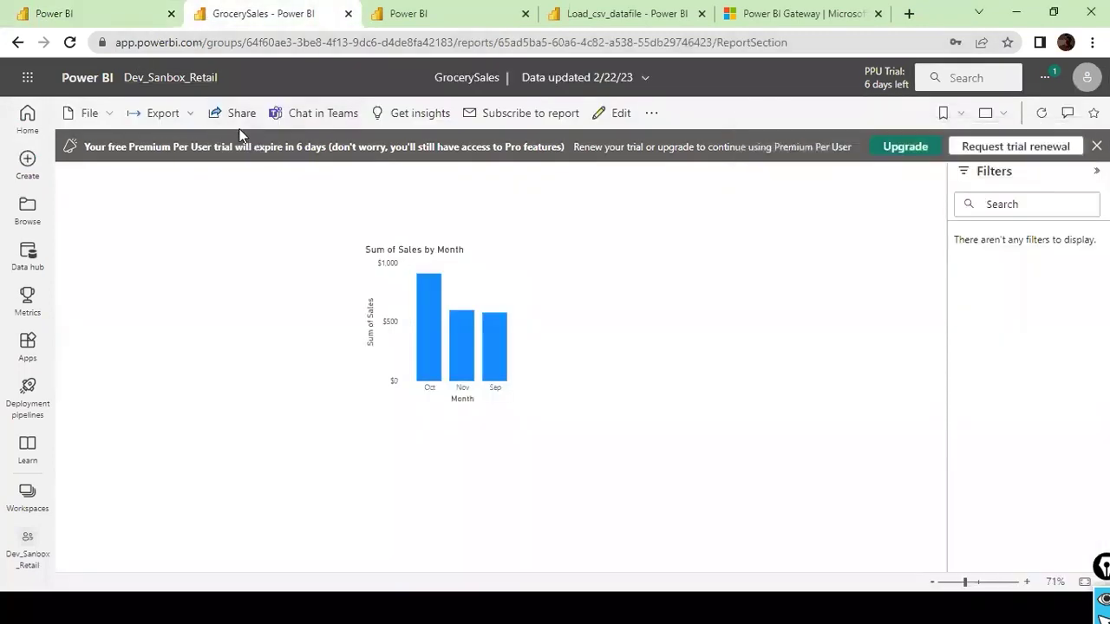
left_click(410, 13)
left_click(268, 15)
left_click(611, 14)
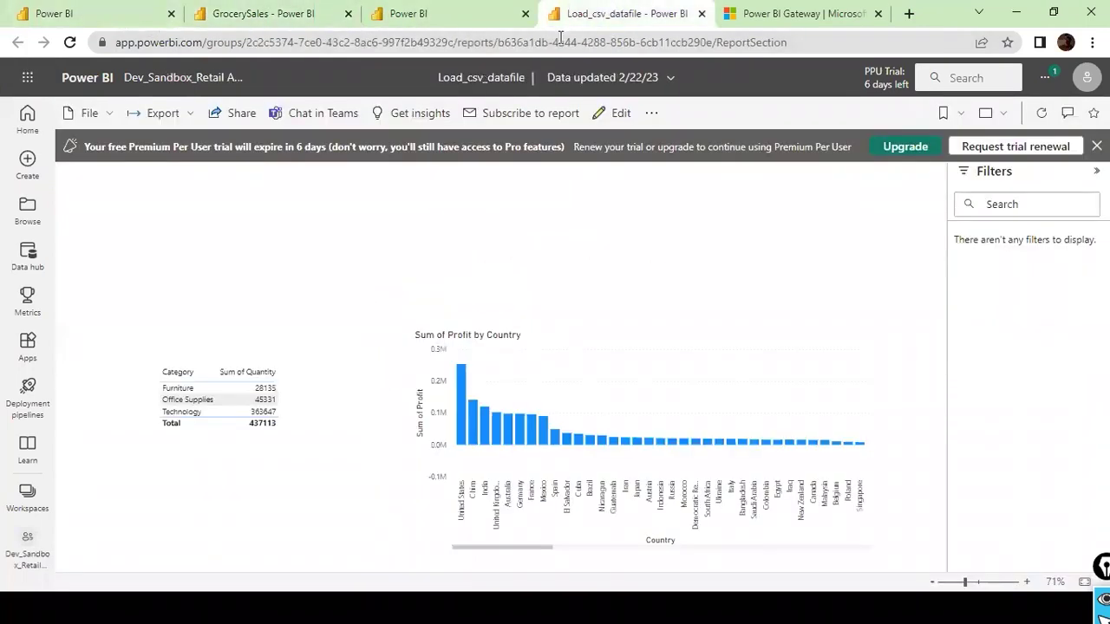
left_click(317, 16)
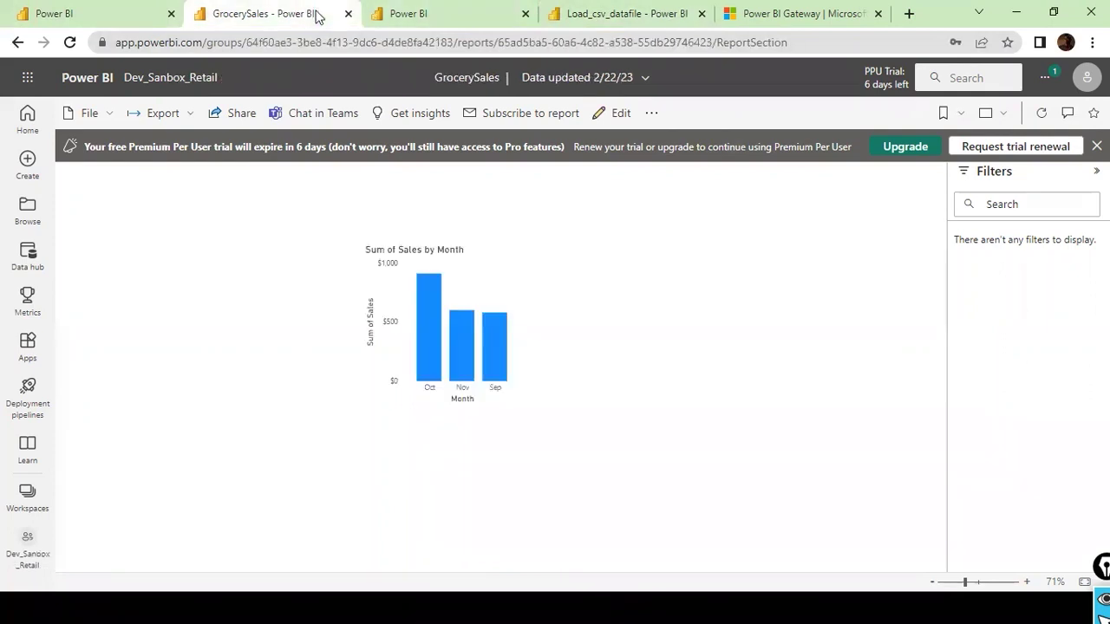
Go back to the Dev_Sanbox_Retail workspace and start creating a new dataset there
left_click(119, 17)
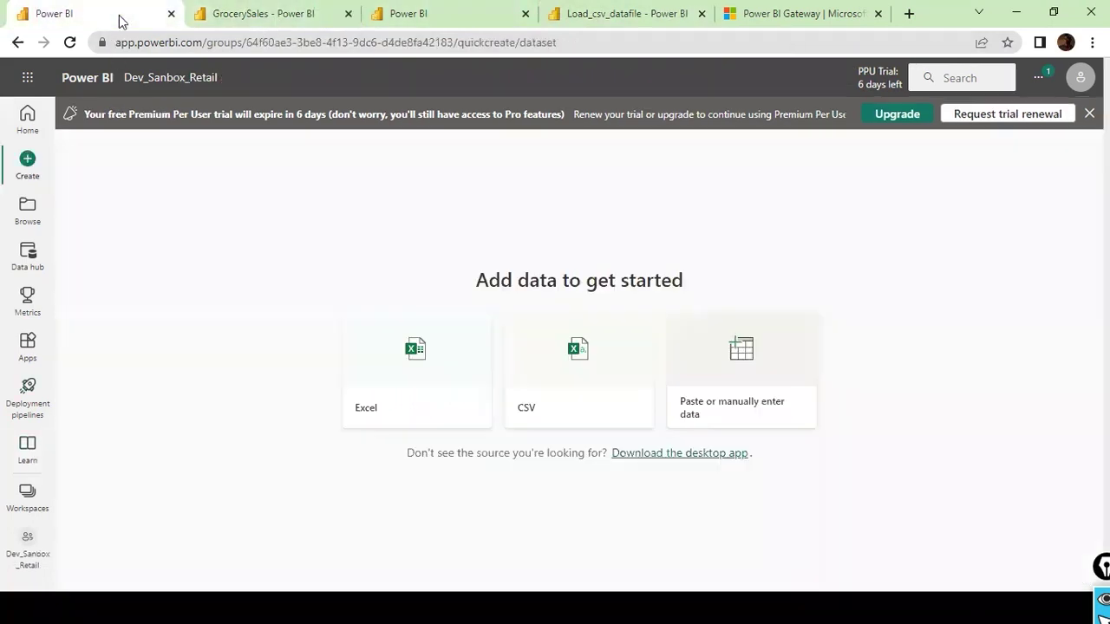
left_click(28, 553)
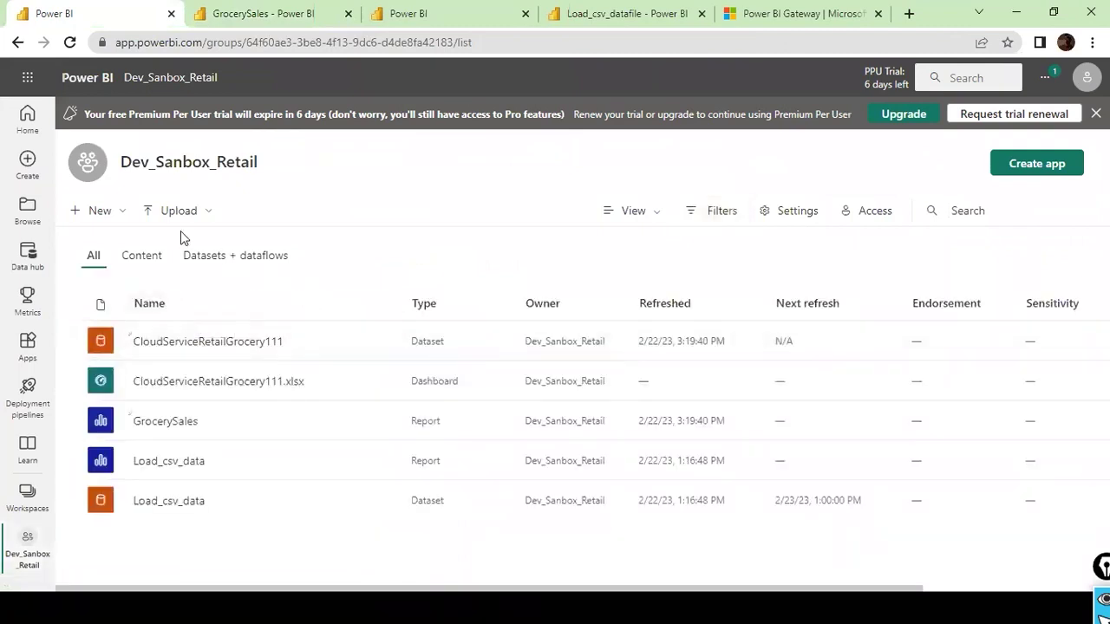
left_click(97, 212)
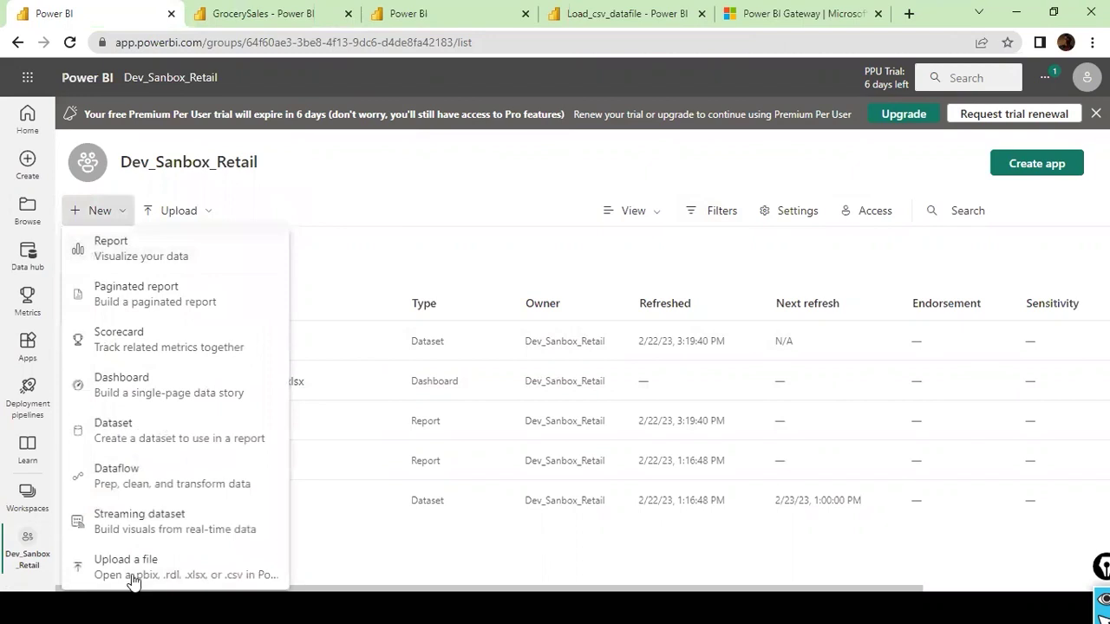
left_click(121, 430)
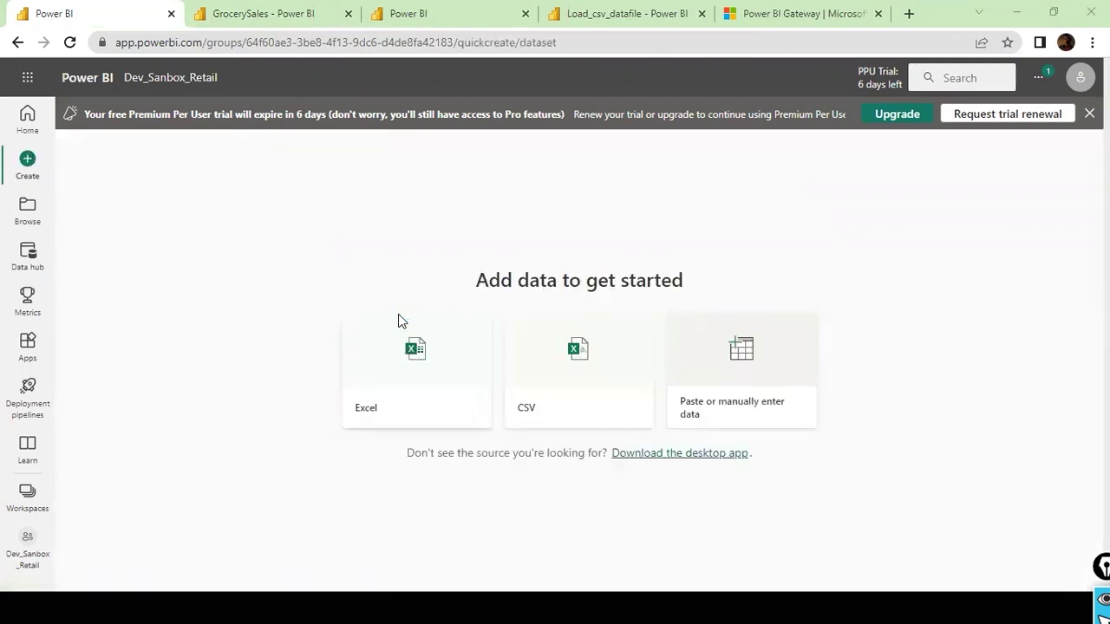
Upload CloudServiceRetailGrocery111.xlsx from the dat1 folder as the Excel source and replace the existing dataset of the same name
left_click(300, 286)
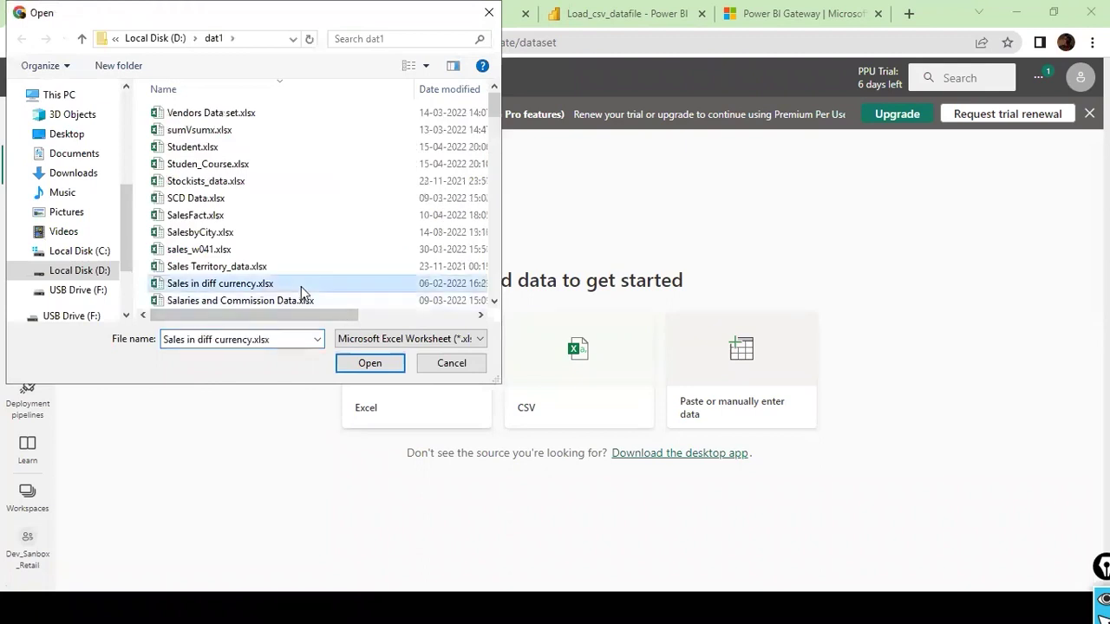
type("cl")
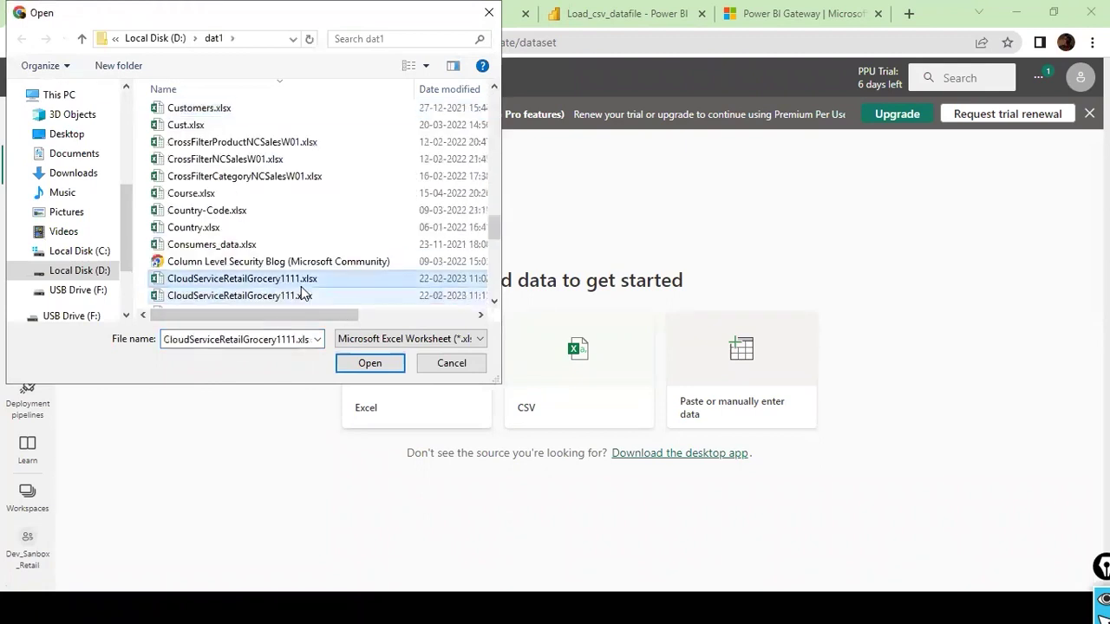
left_click(209, 300)
left_click(390, 363)
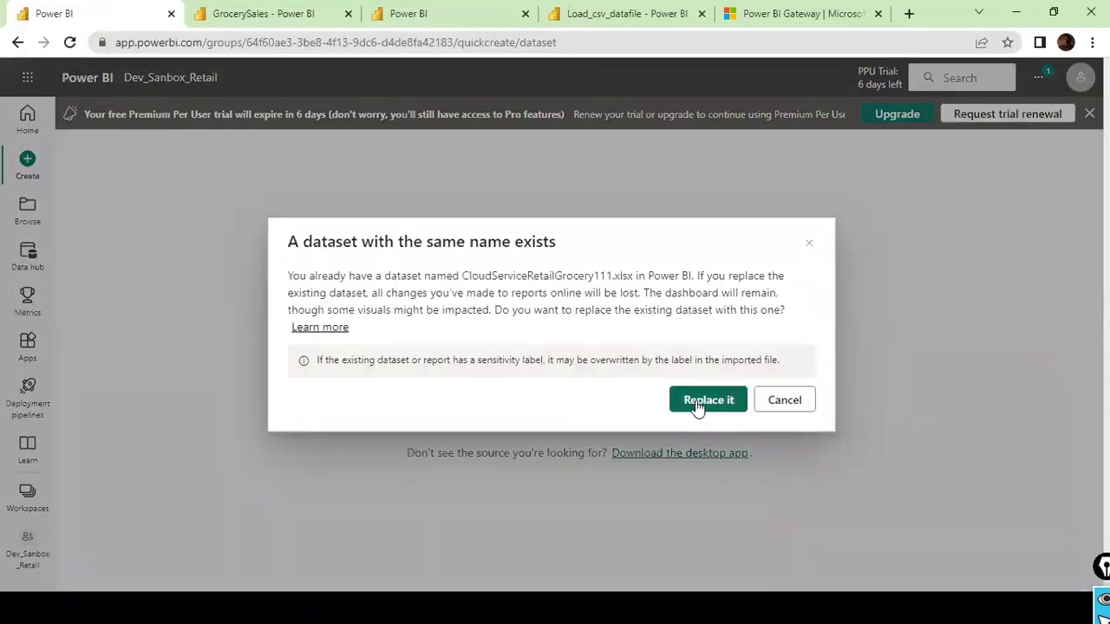
left_click(707, 400)
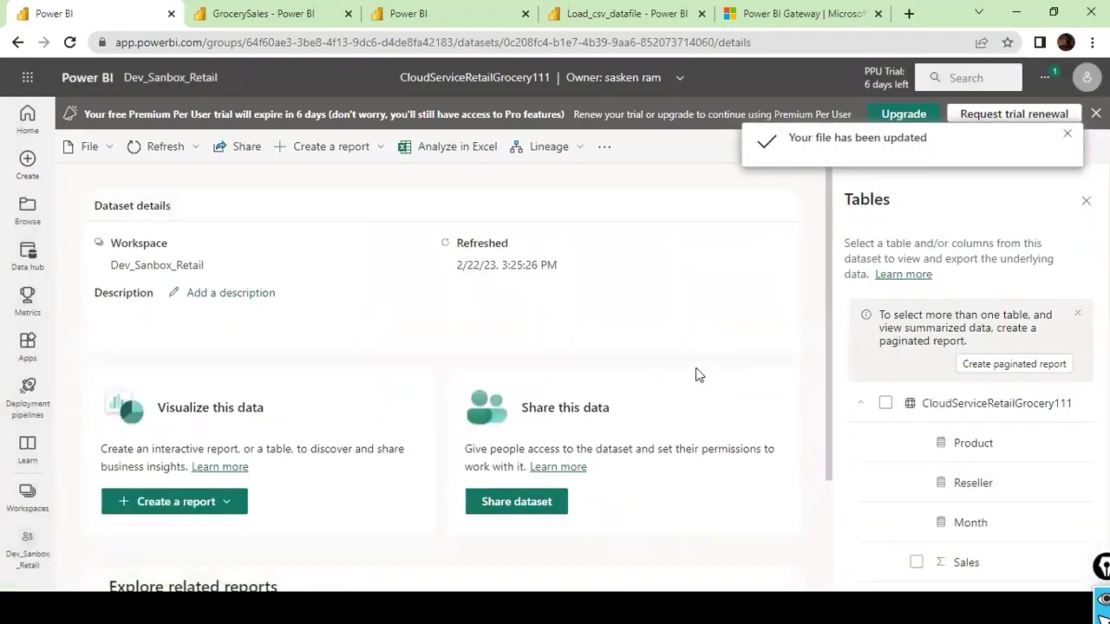
Return to the Dev_Sanbox_Retail workspace and open the GrocerySales report in a new browser tab
left_click(639, 15)
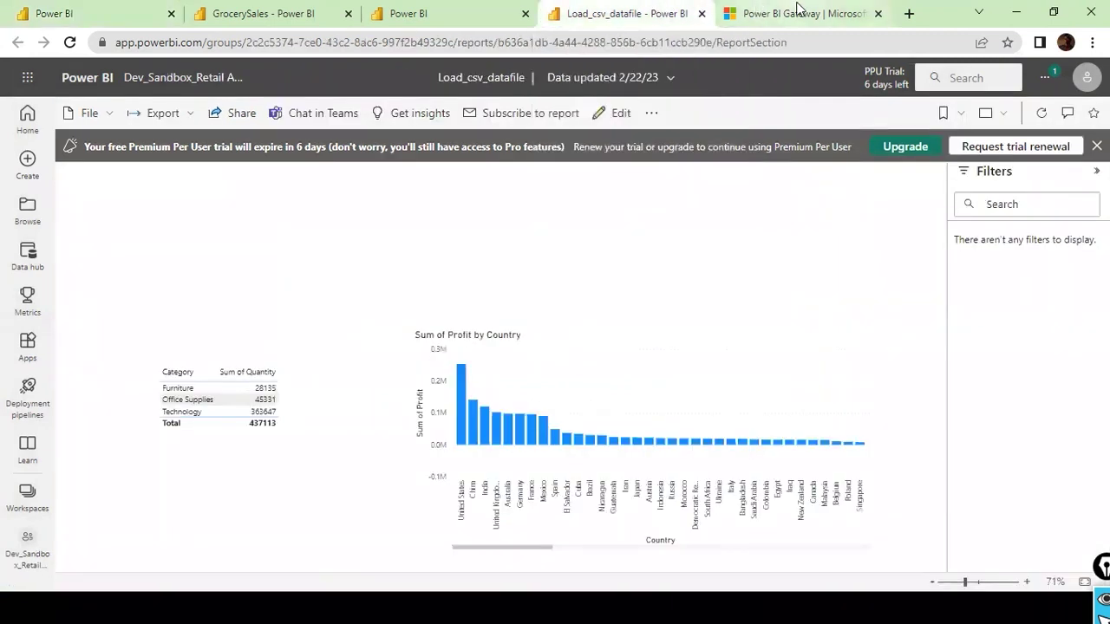
left_click(507, 7)
left_click(211, 7)
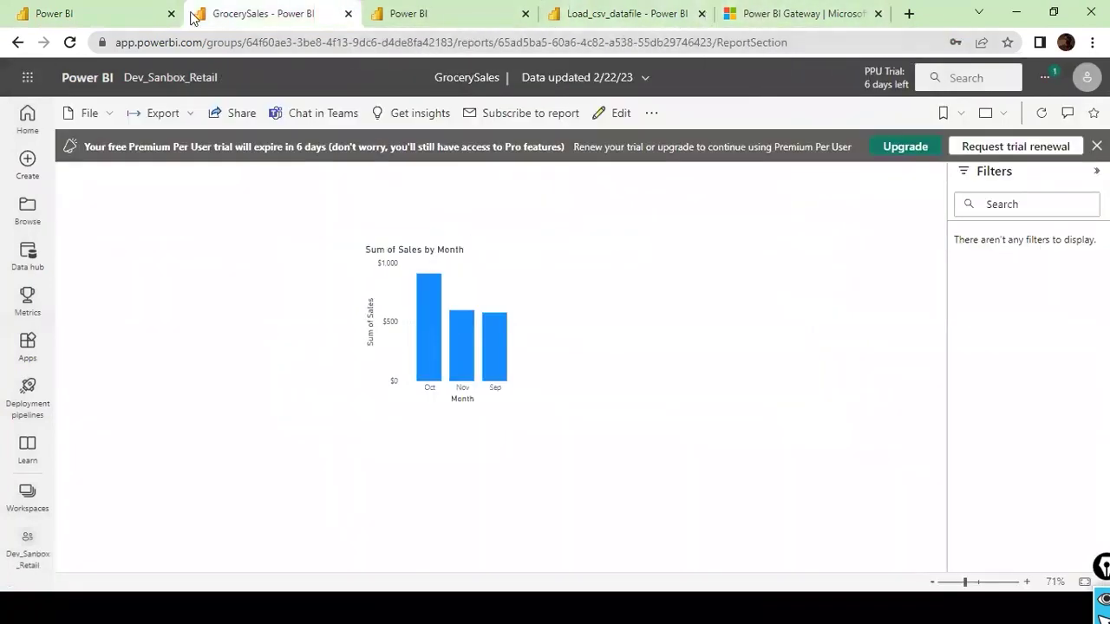
left_click(122, 14)
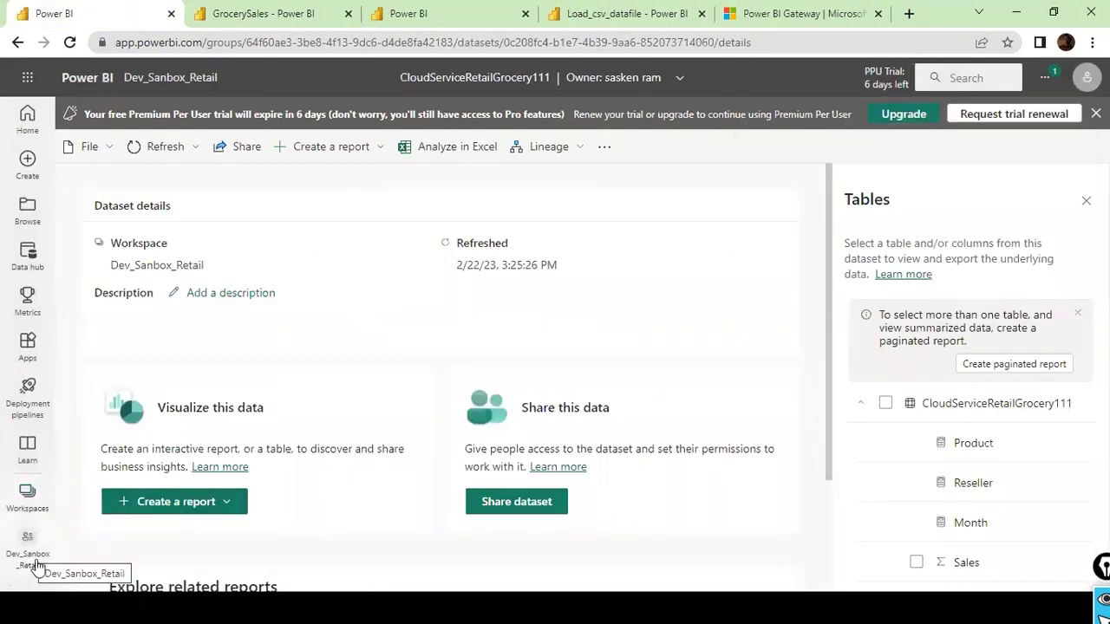
left_click(28, 496)
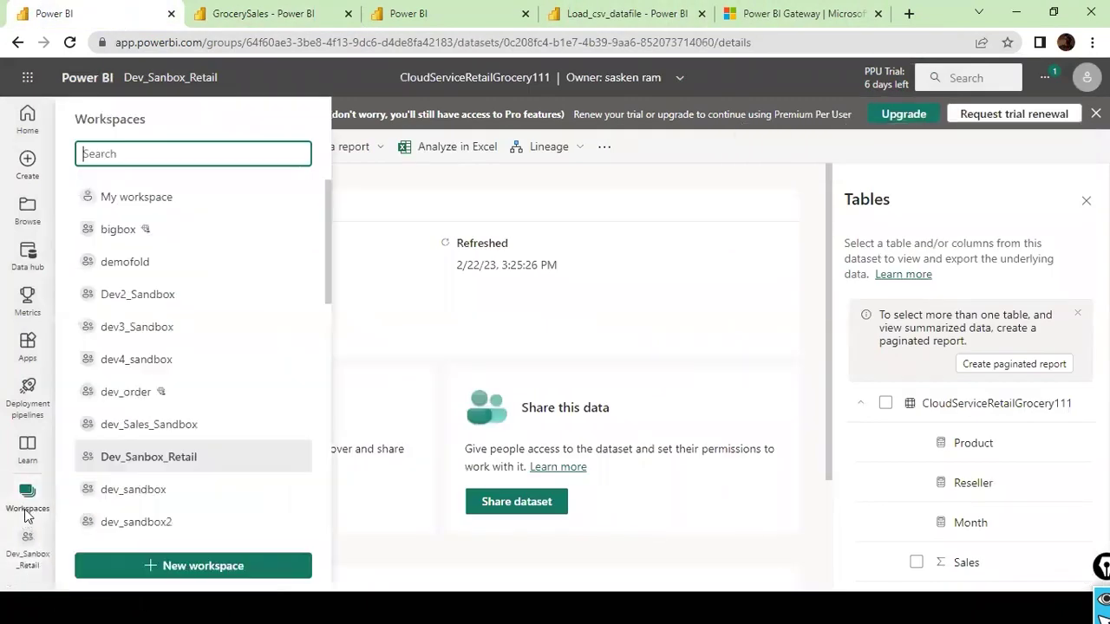
left_click(170, 460)
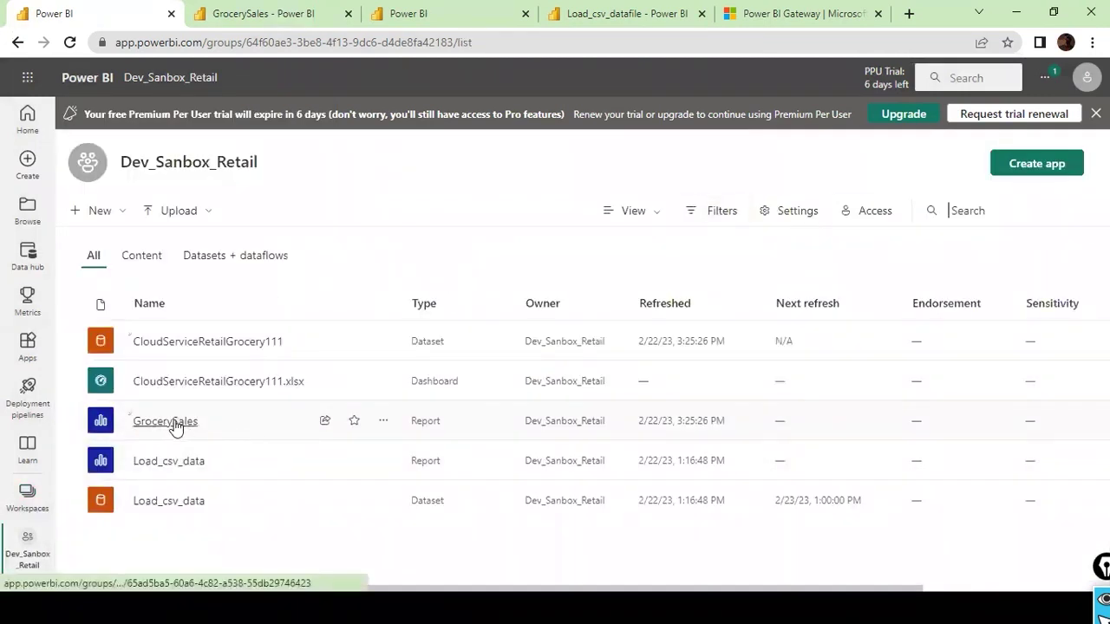
right_click(174, 425)
left_click(229, 431)
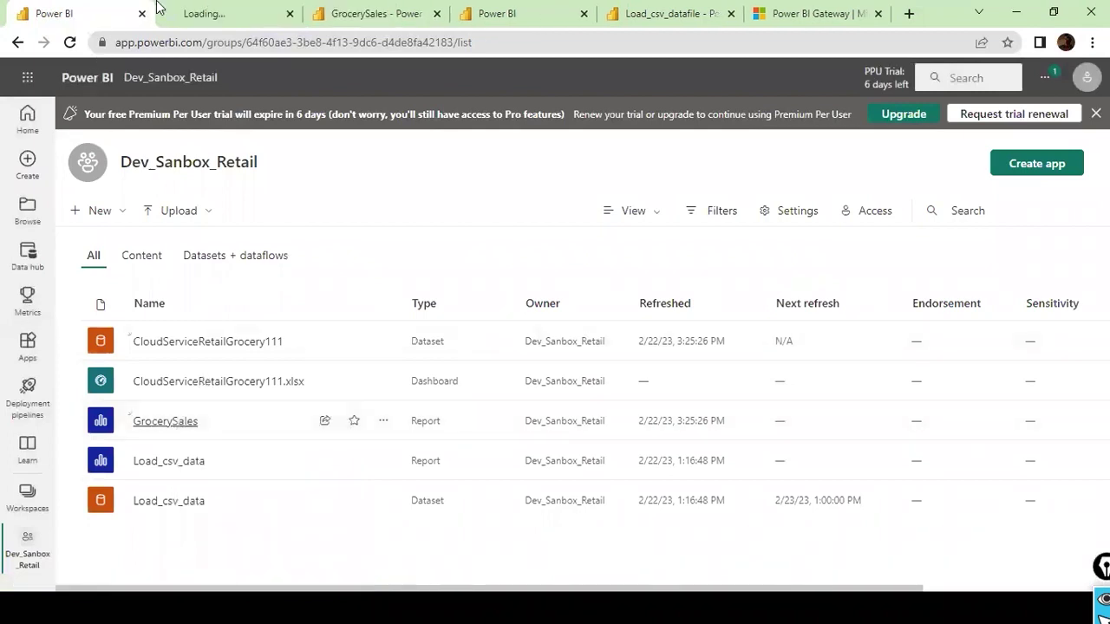
left_click(203, 11)
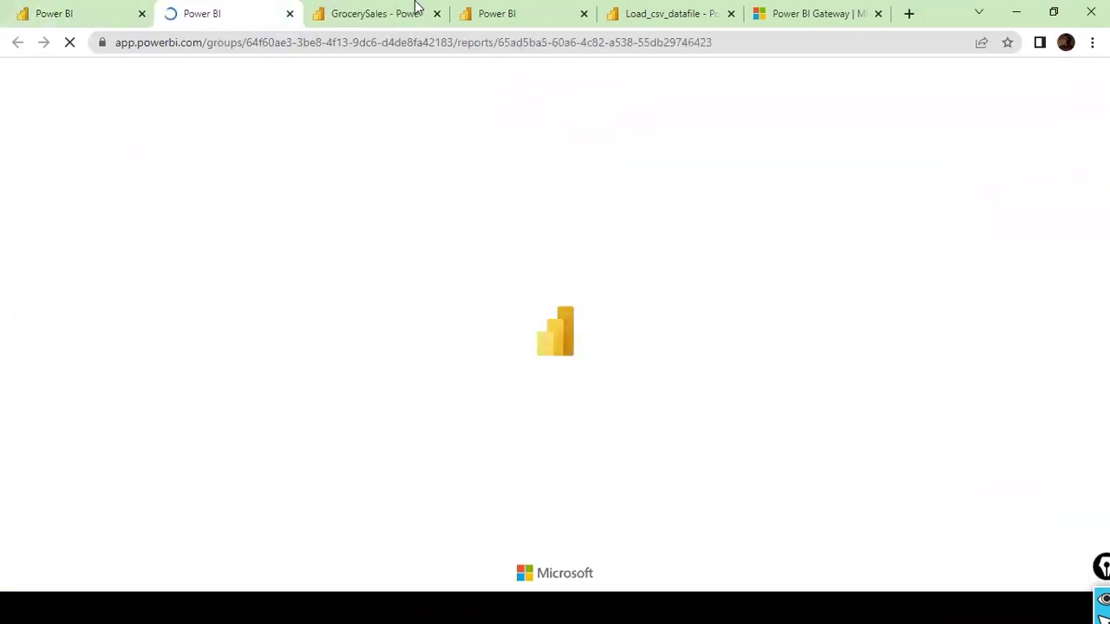
Examine the October and November sales in the chart of the previously opened GrocerySales report
left_click(390, 13)
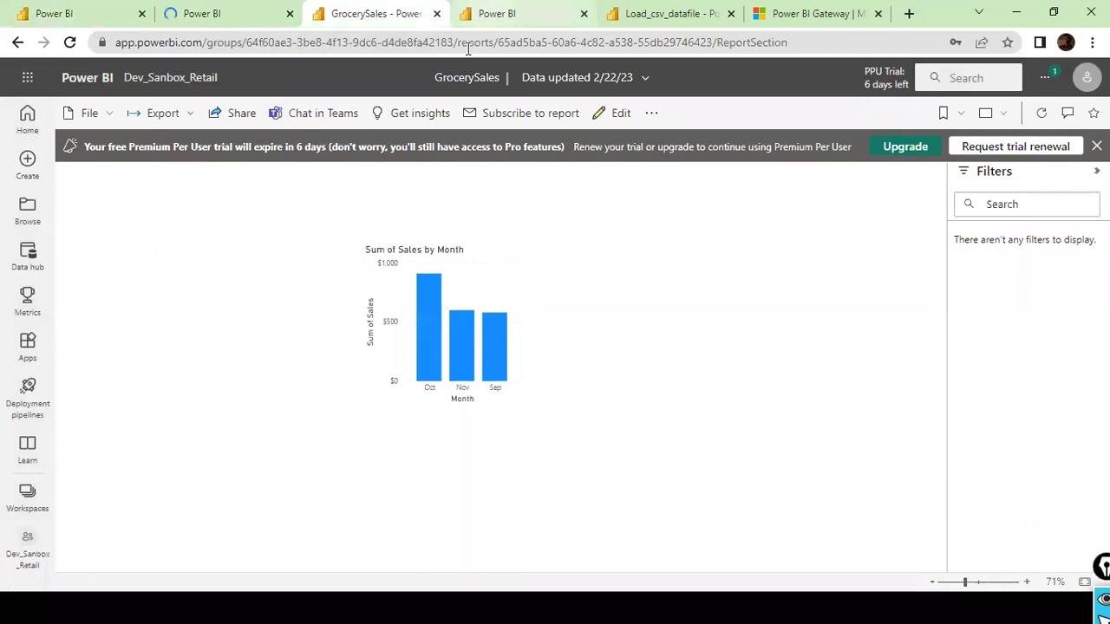
mouse_move(424, 310)
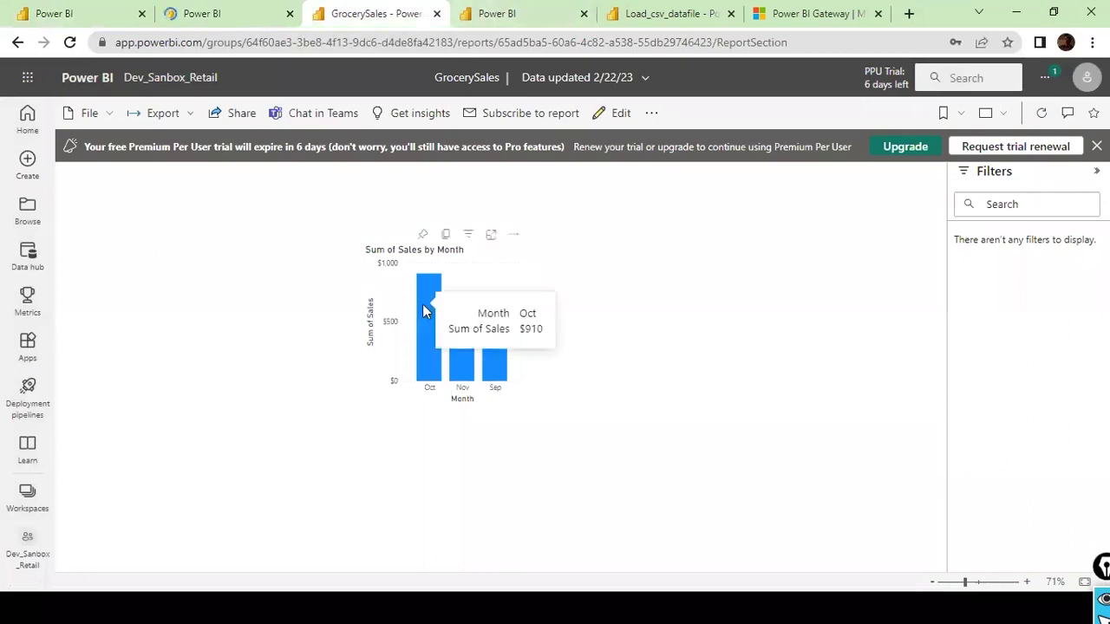
mouse_move(475, 361)
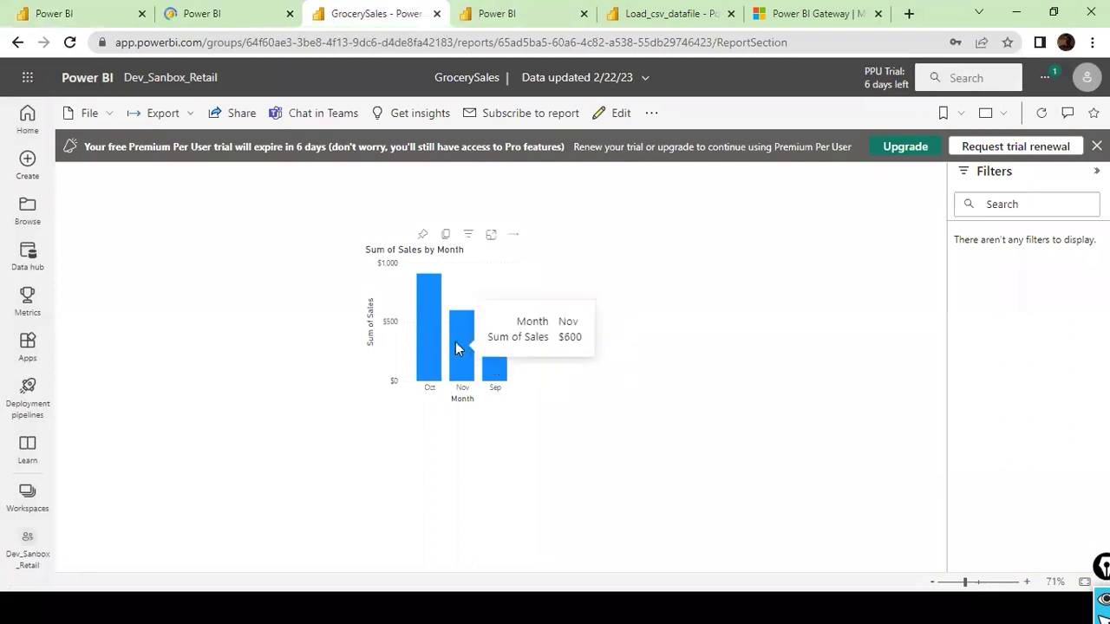
left_click(223, 16)
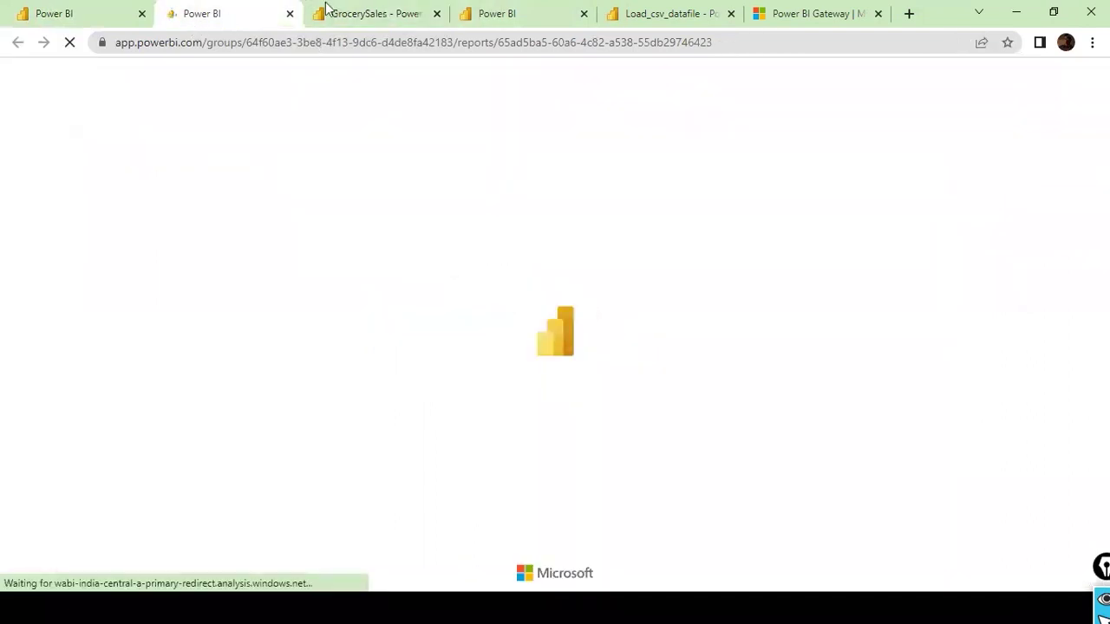
left_click(328, 9)
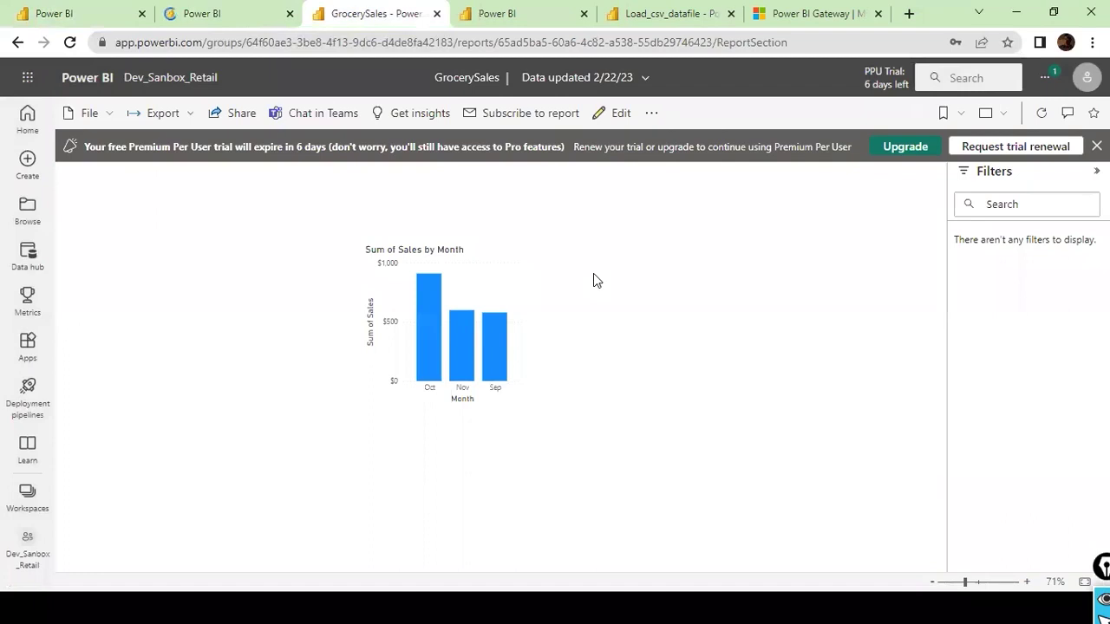
Refresh the visuals of the previously opened GrocerySales report and inspect the Sum of Sales by Month chart
left_click(1044, 114)
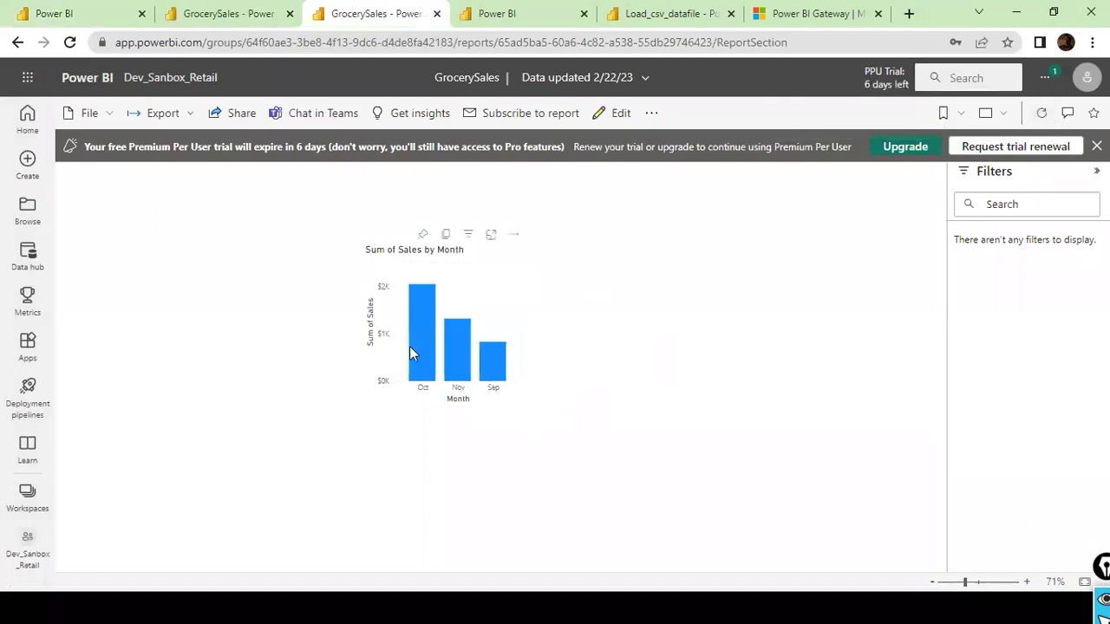
mouse_move(410, 347)
mouse_move(483, 249)
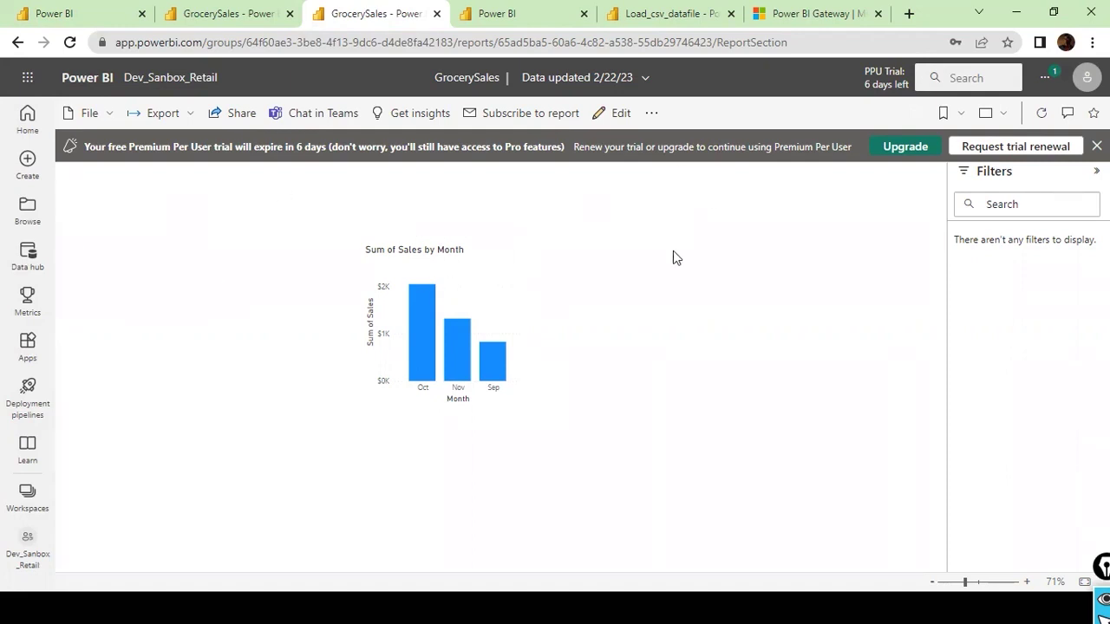